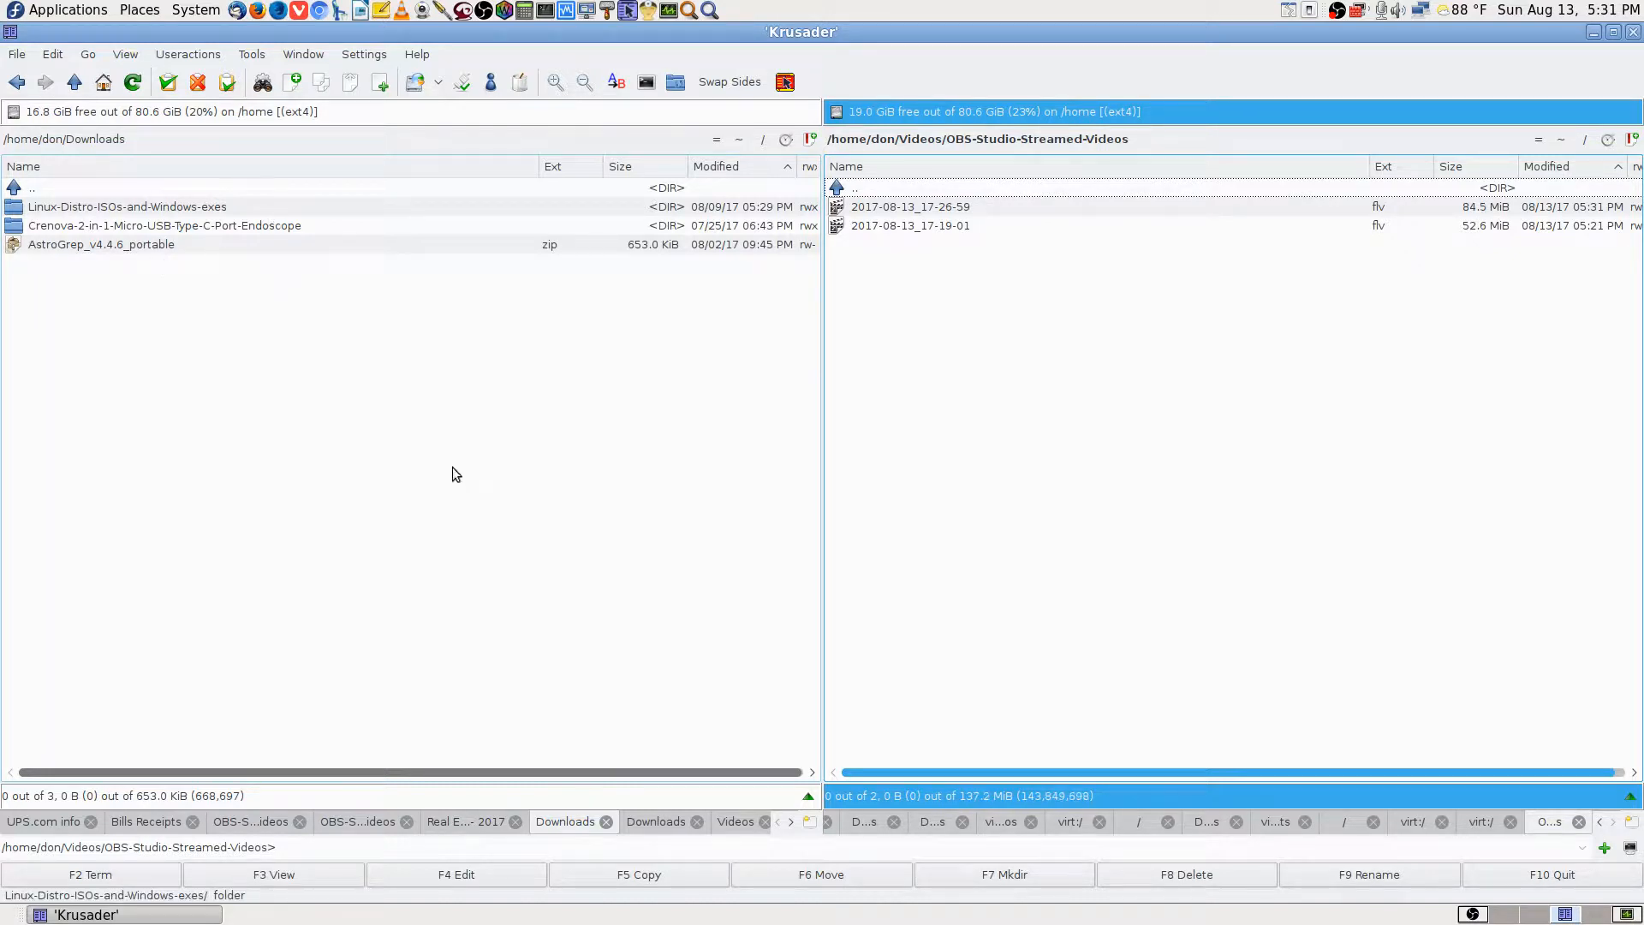
# Open the 32GBSD drive in the pane showing OBS-Studio-Streamed-Videos and select the MAKE_THIS_DRIVE_CONTIGUOUS file.
pyautogui.click(1541, 919)
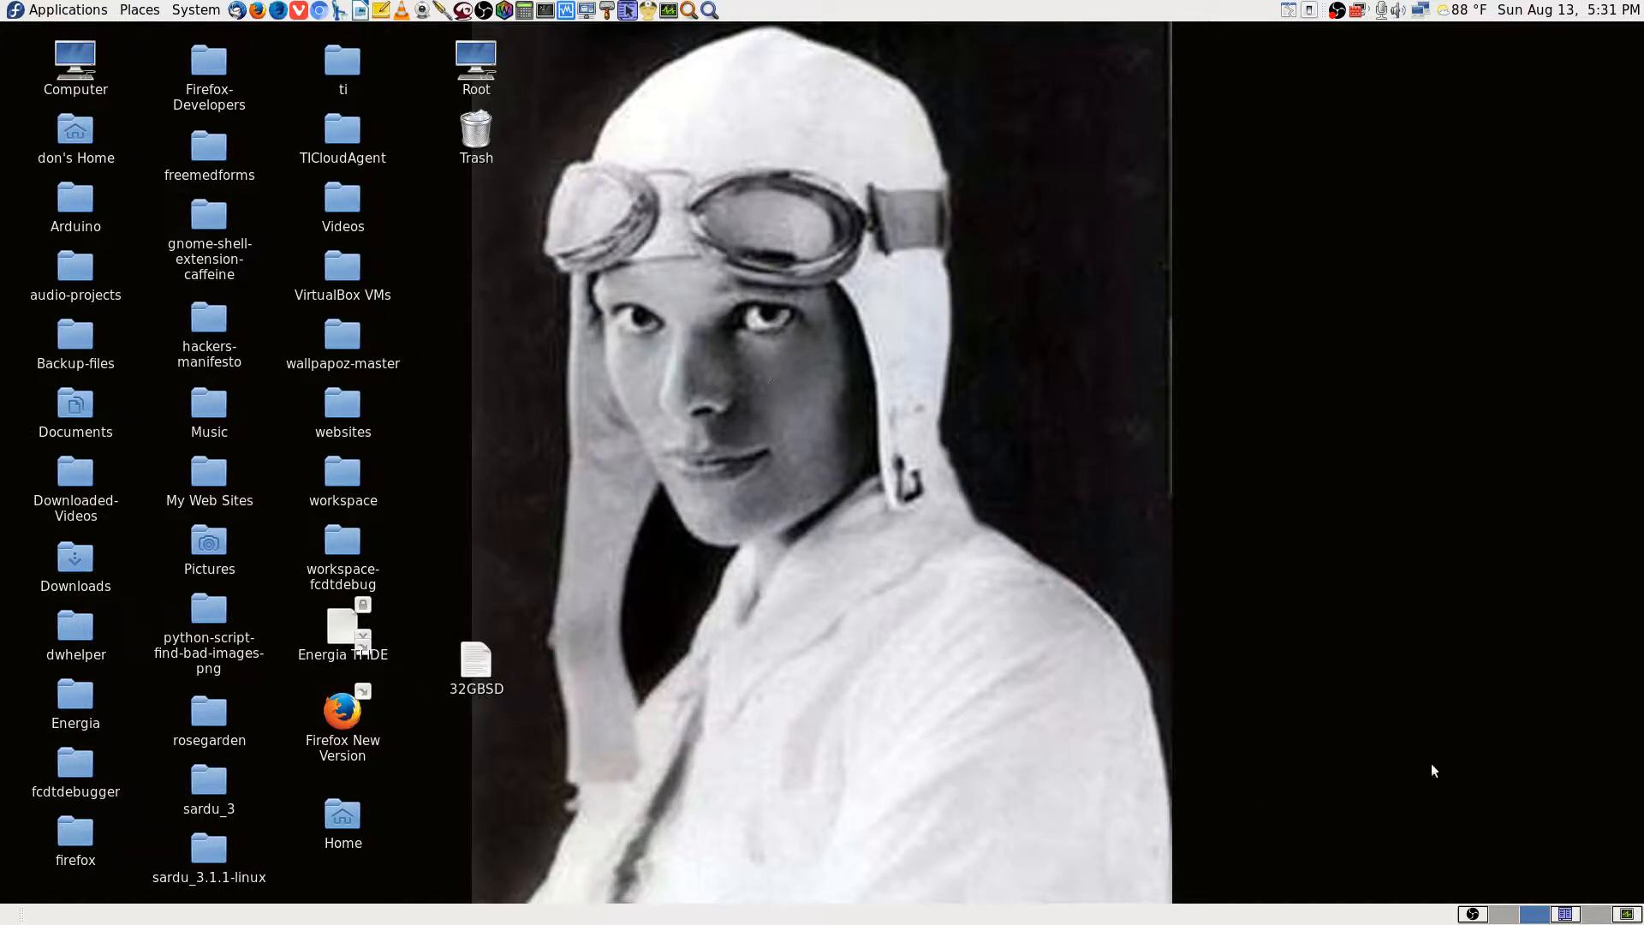
pyautogui.click(1563, 916)
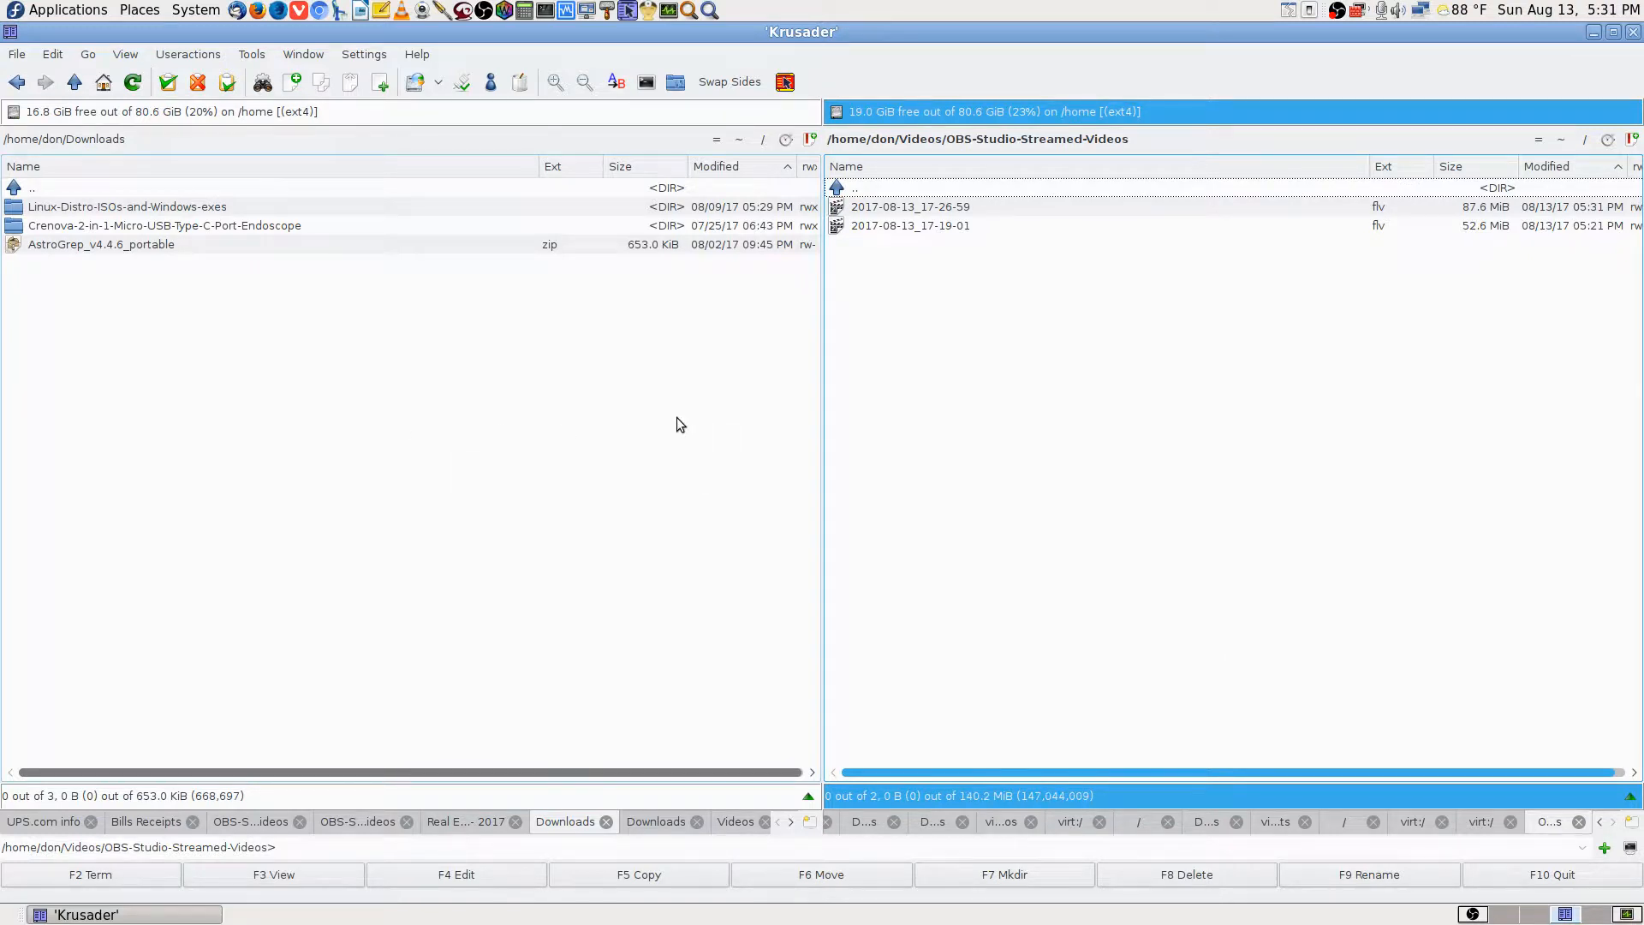
pyautogui.click(837, 112)
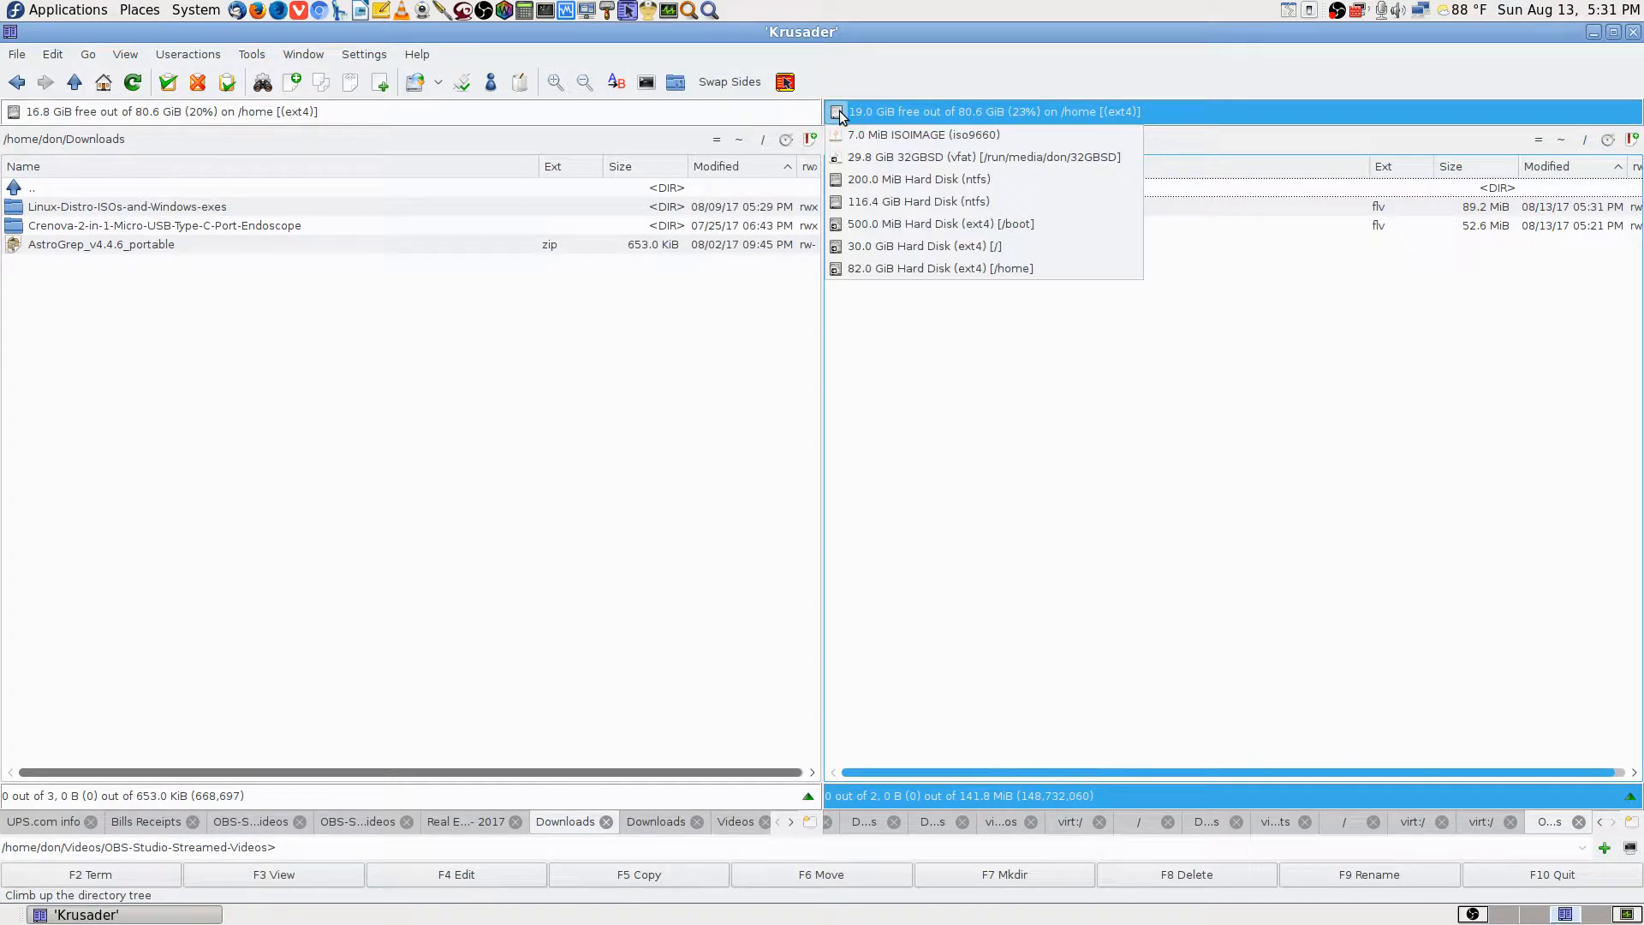
pyautogui.click(856, 157)
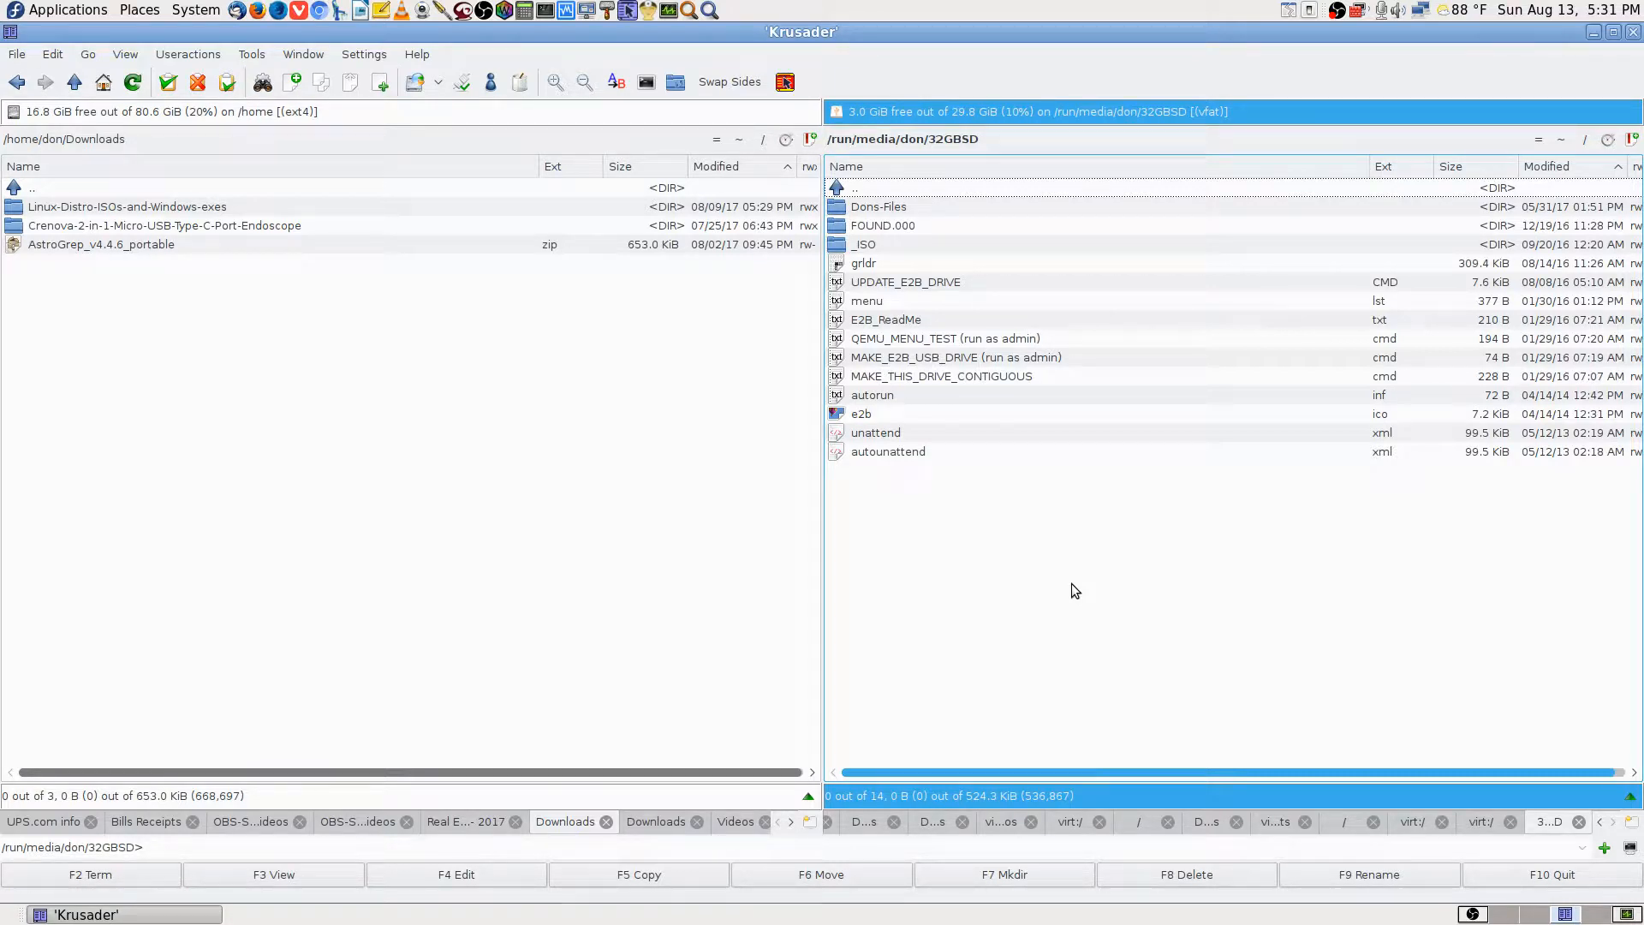
pyautogui.doubleClick(882, 190)
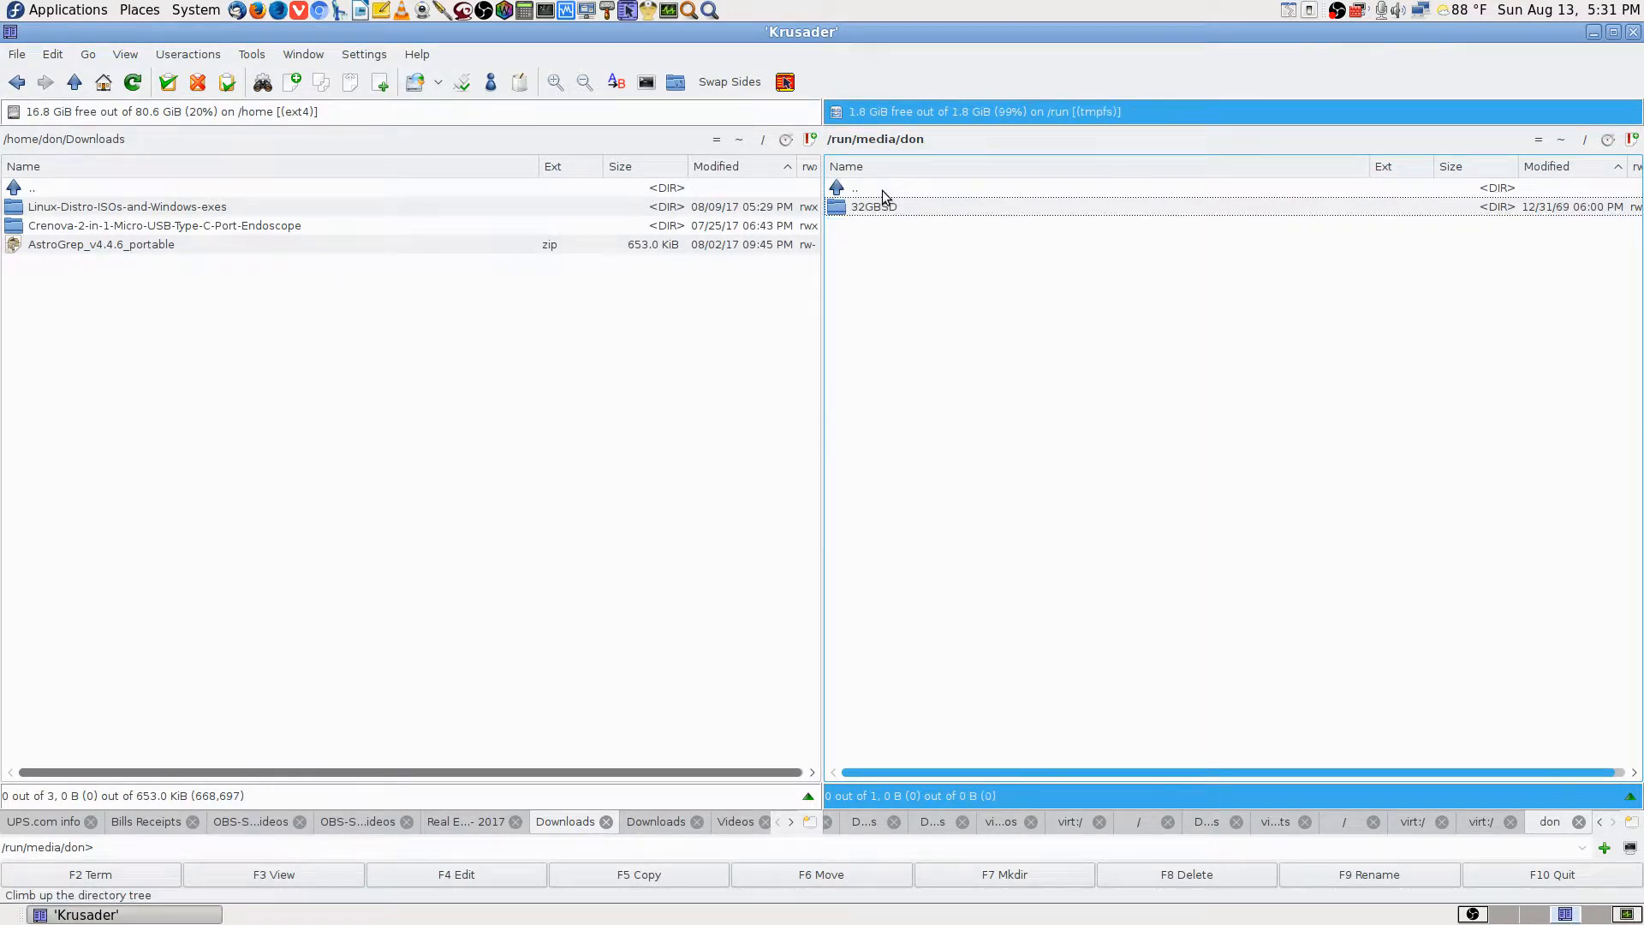
pyautogui.doubleClick(882, 207)
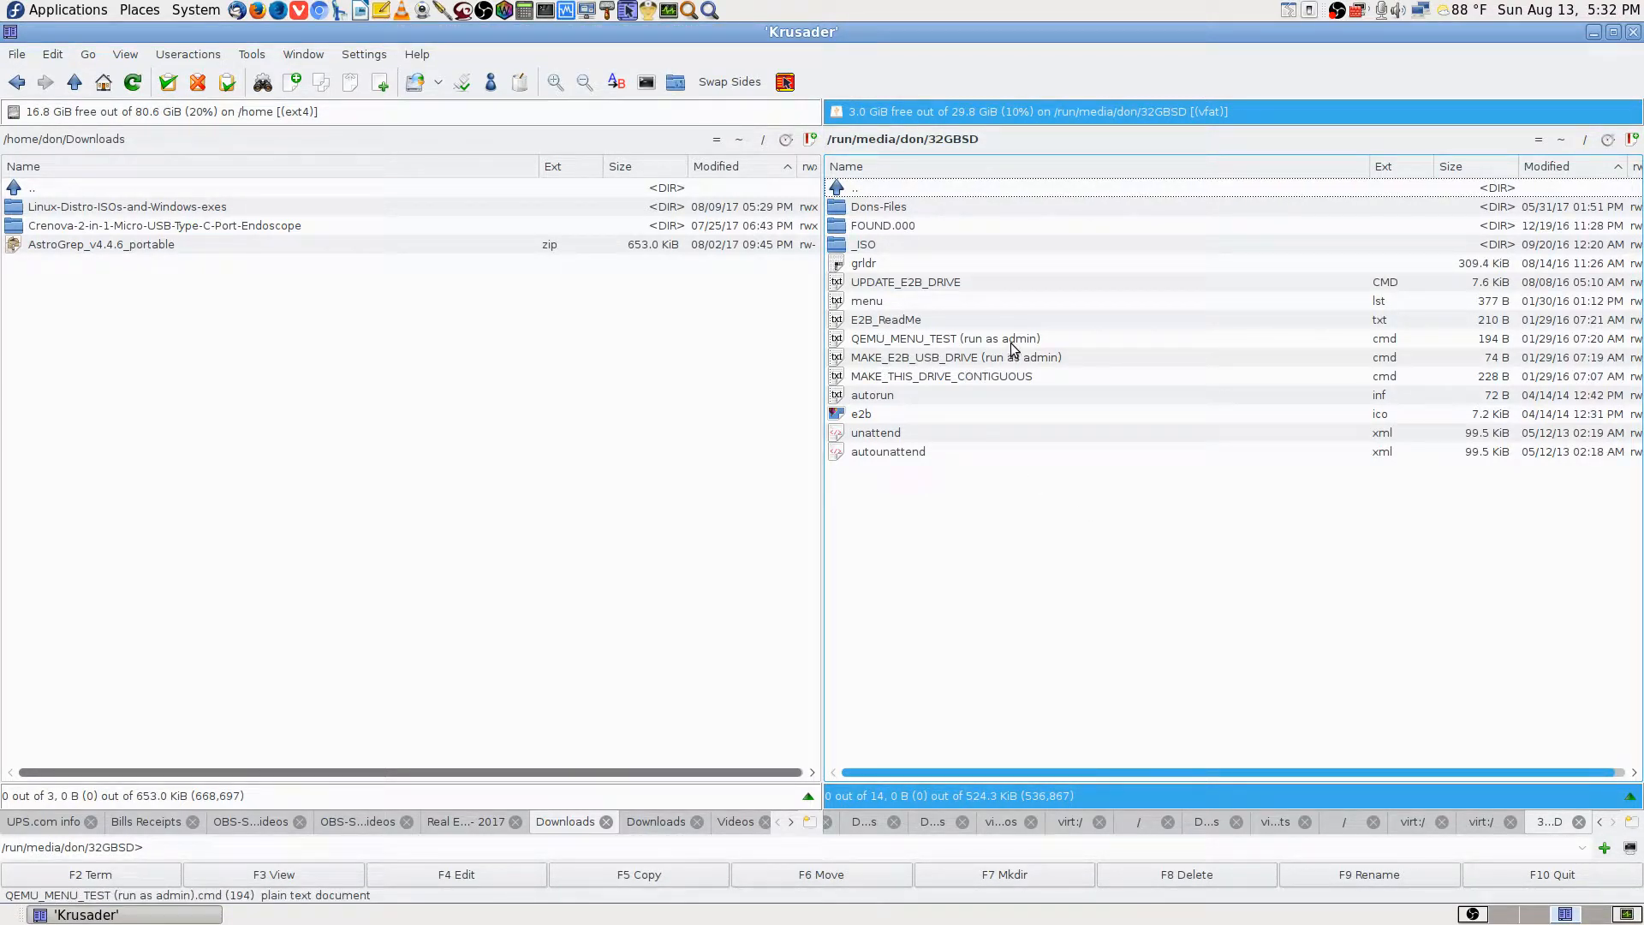
pyautogui.click(991, 378)
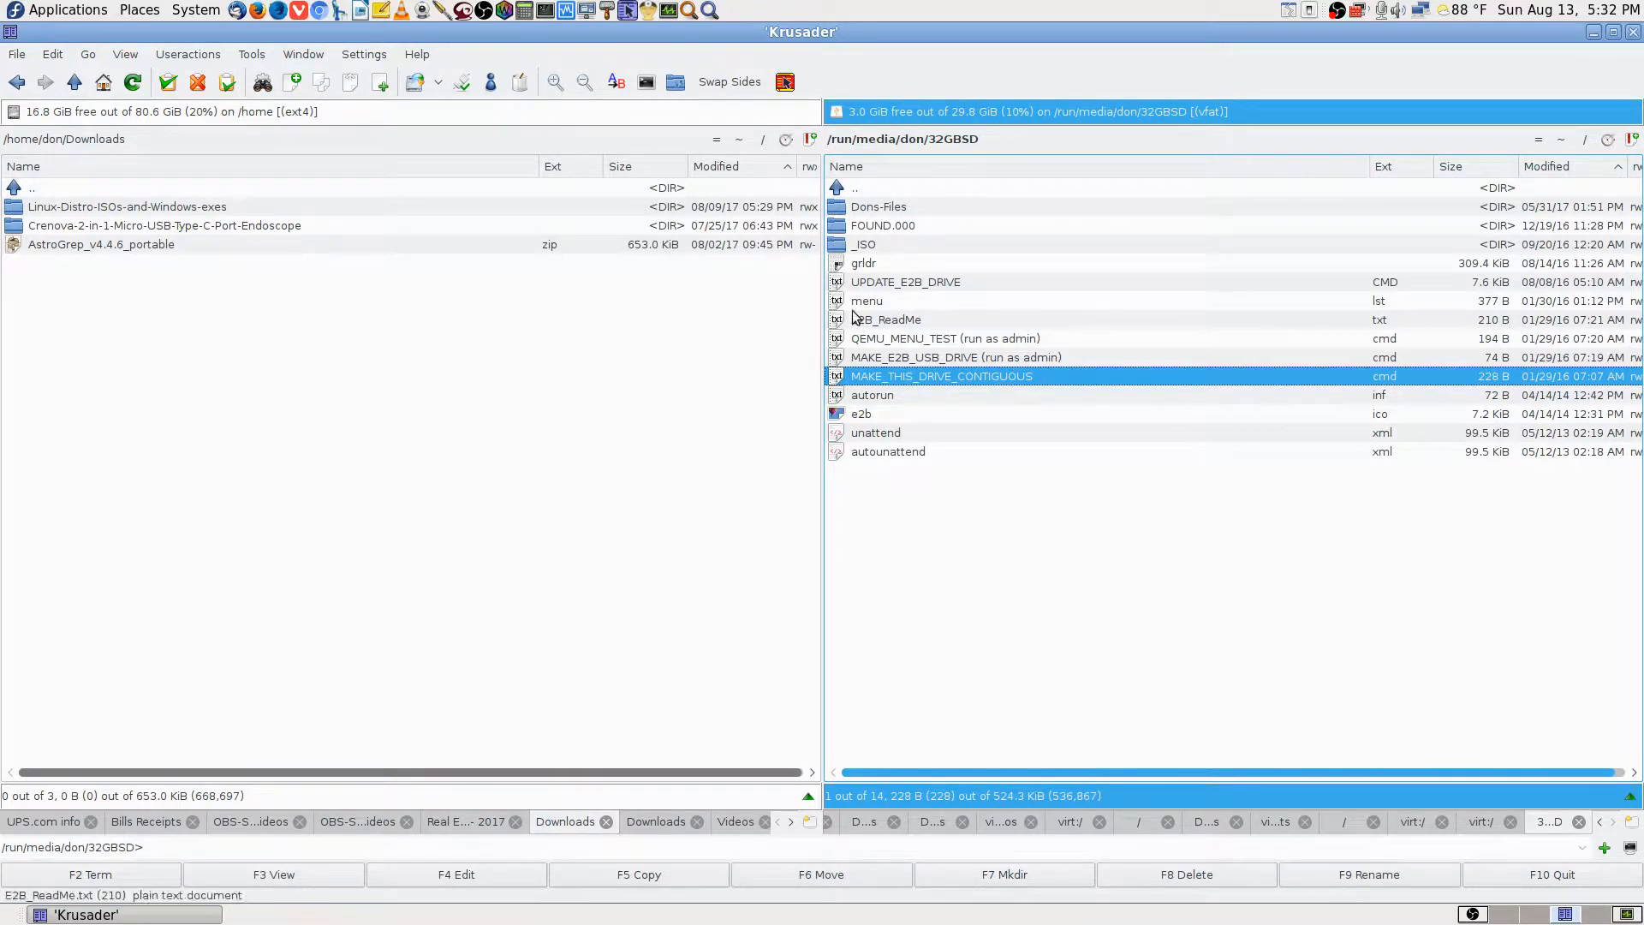
# Search the installed applications for "wine" in Application Finder, and close the finder.
pyautogui.click(82, 14)
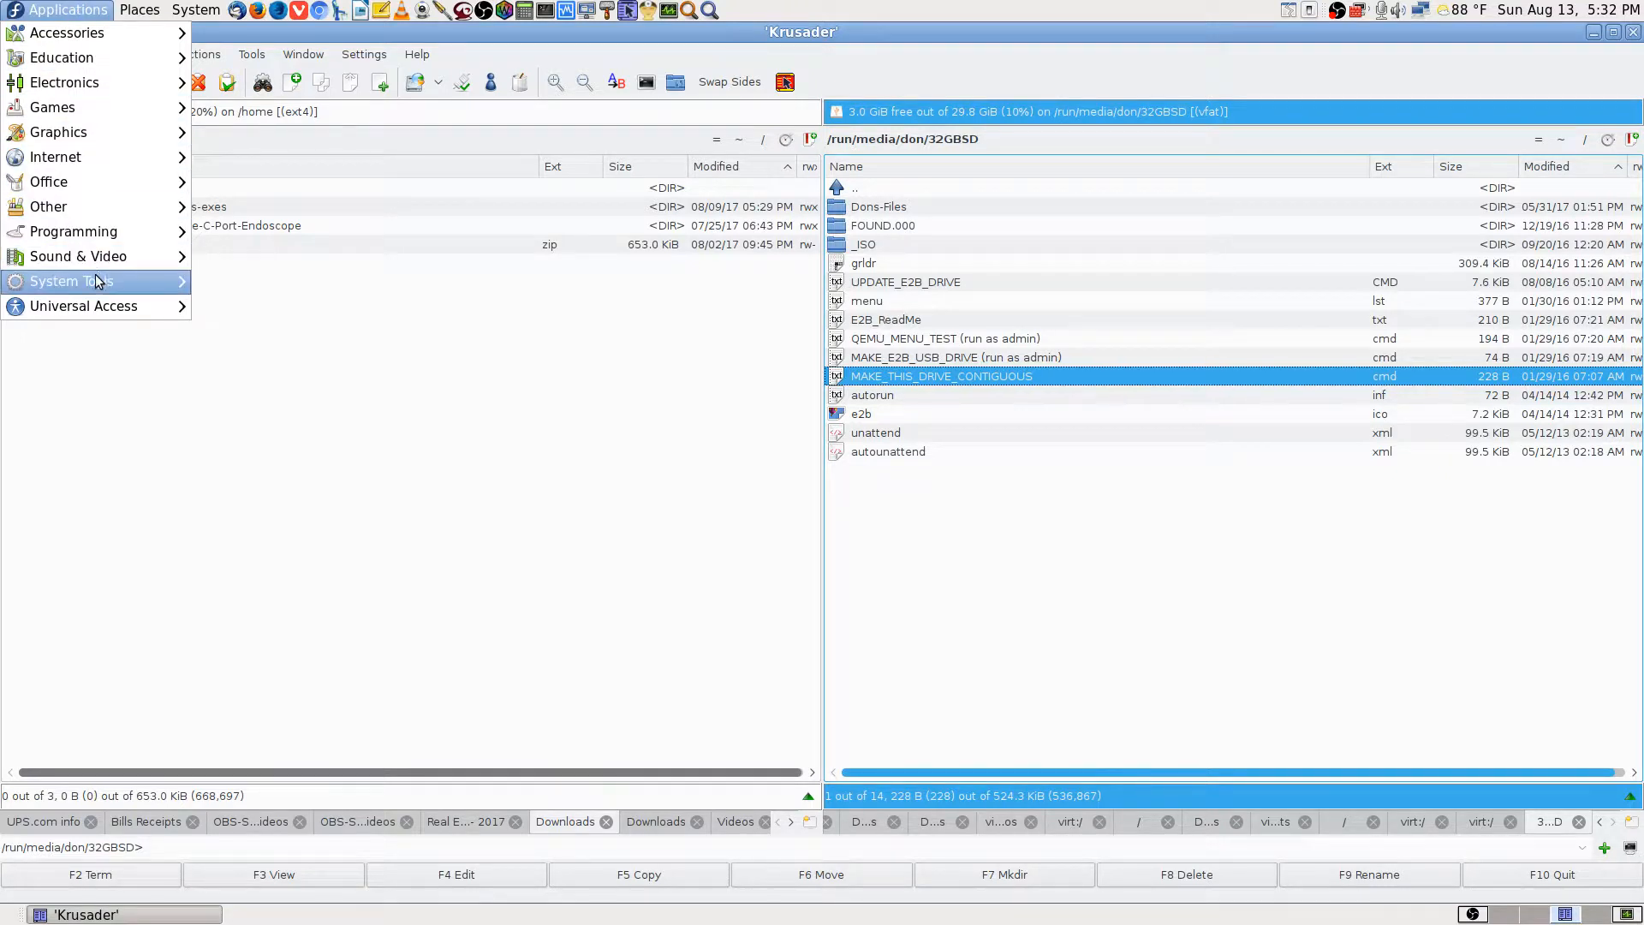
pyautogui.moveTo(95, 275)
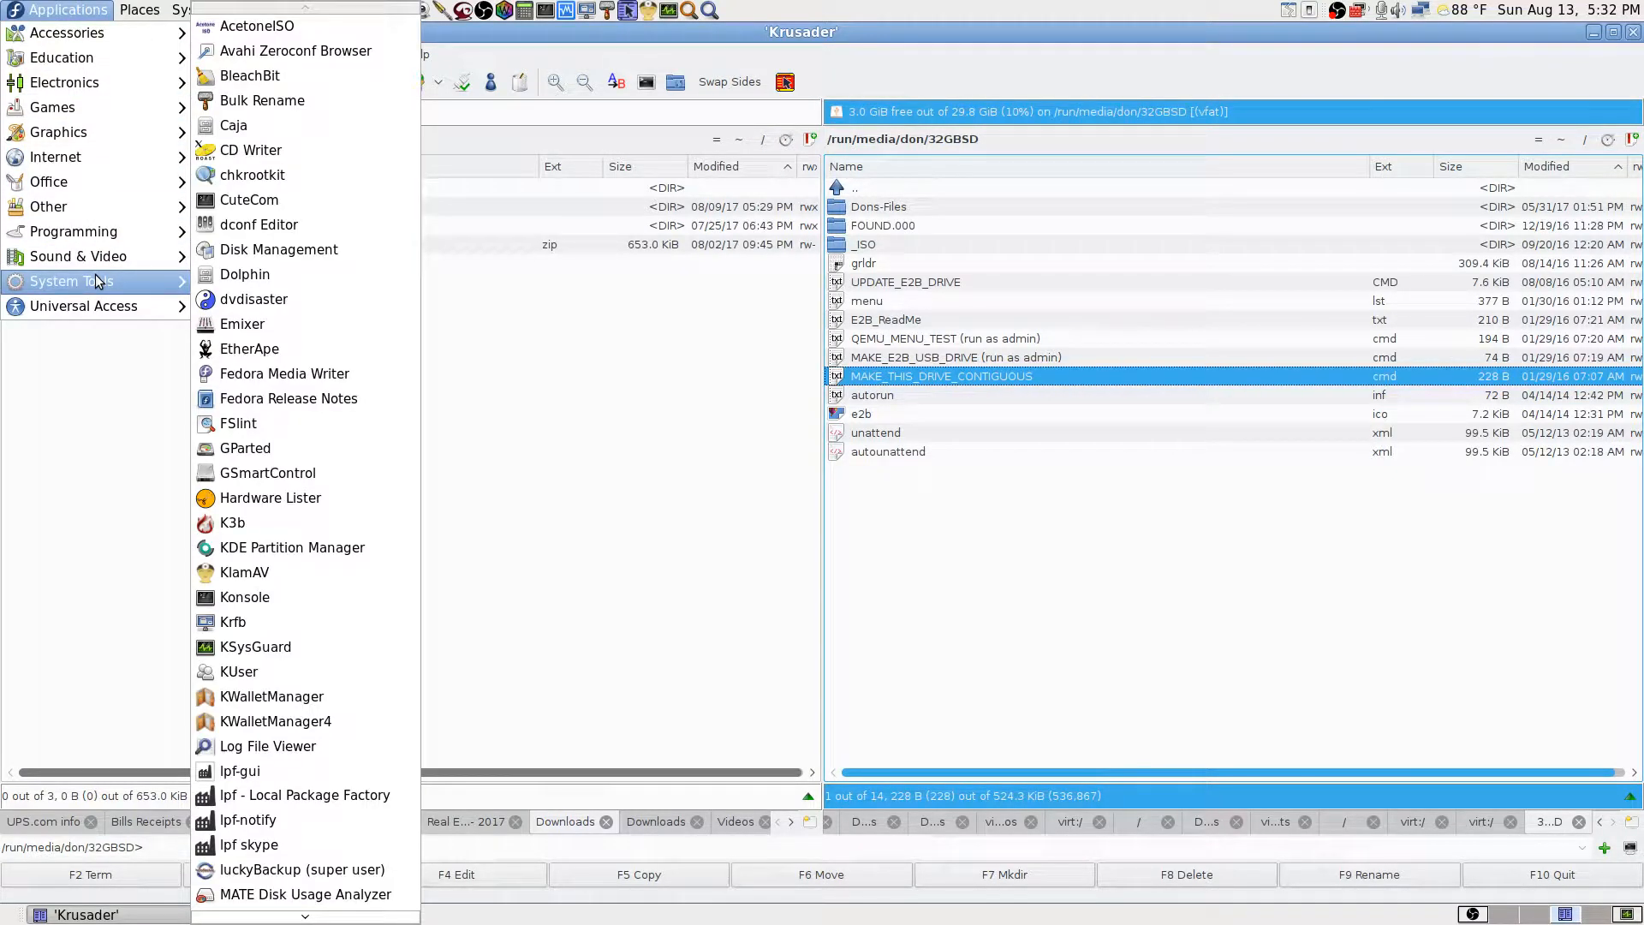
pyautogui.click(675, 379)
pyautogui.click(709, 12)
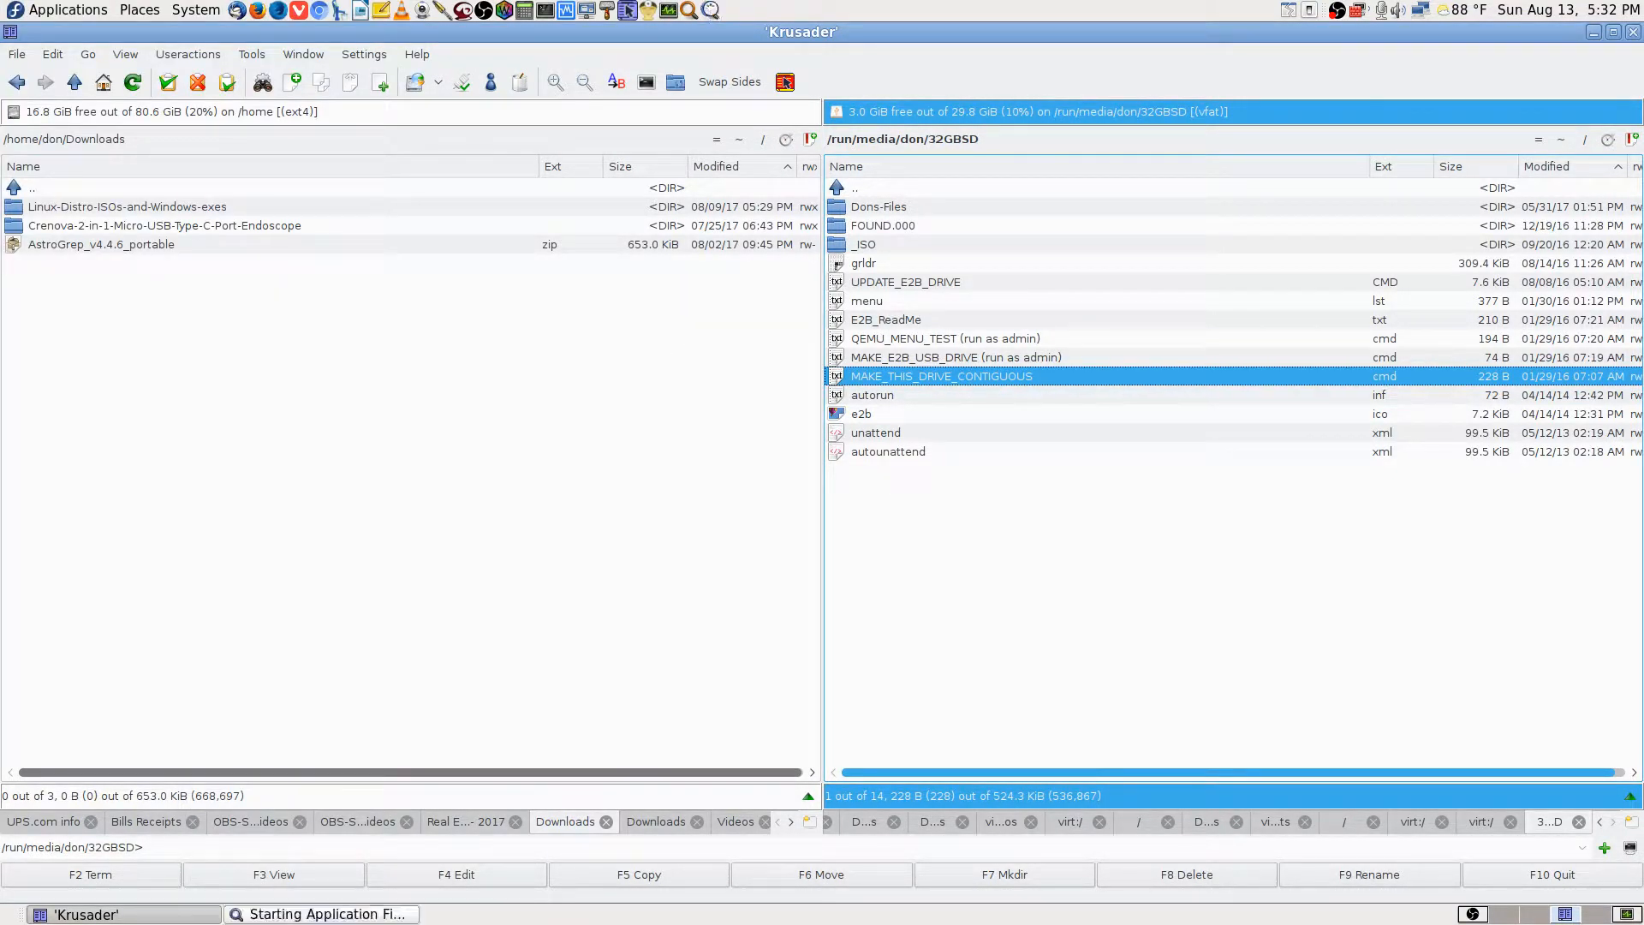
pyautogui.write('win')
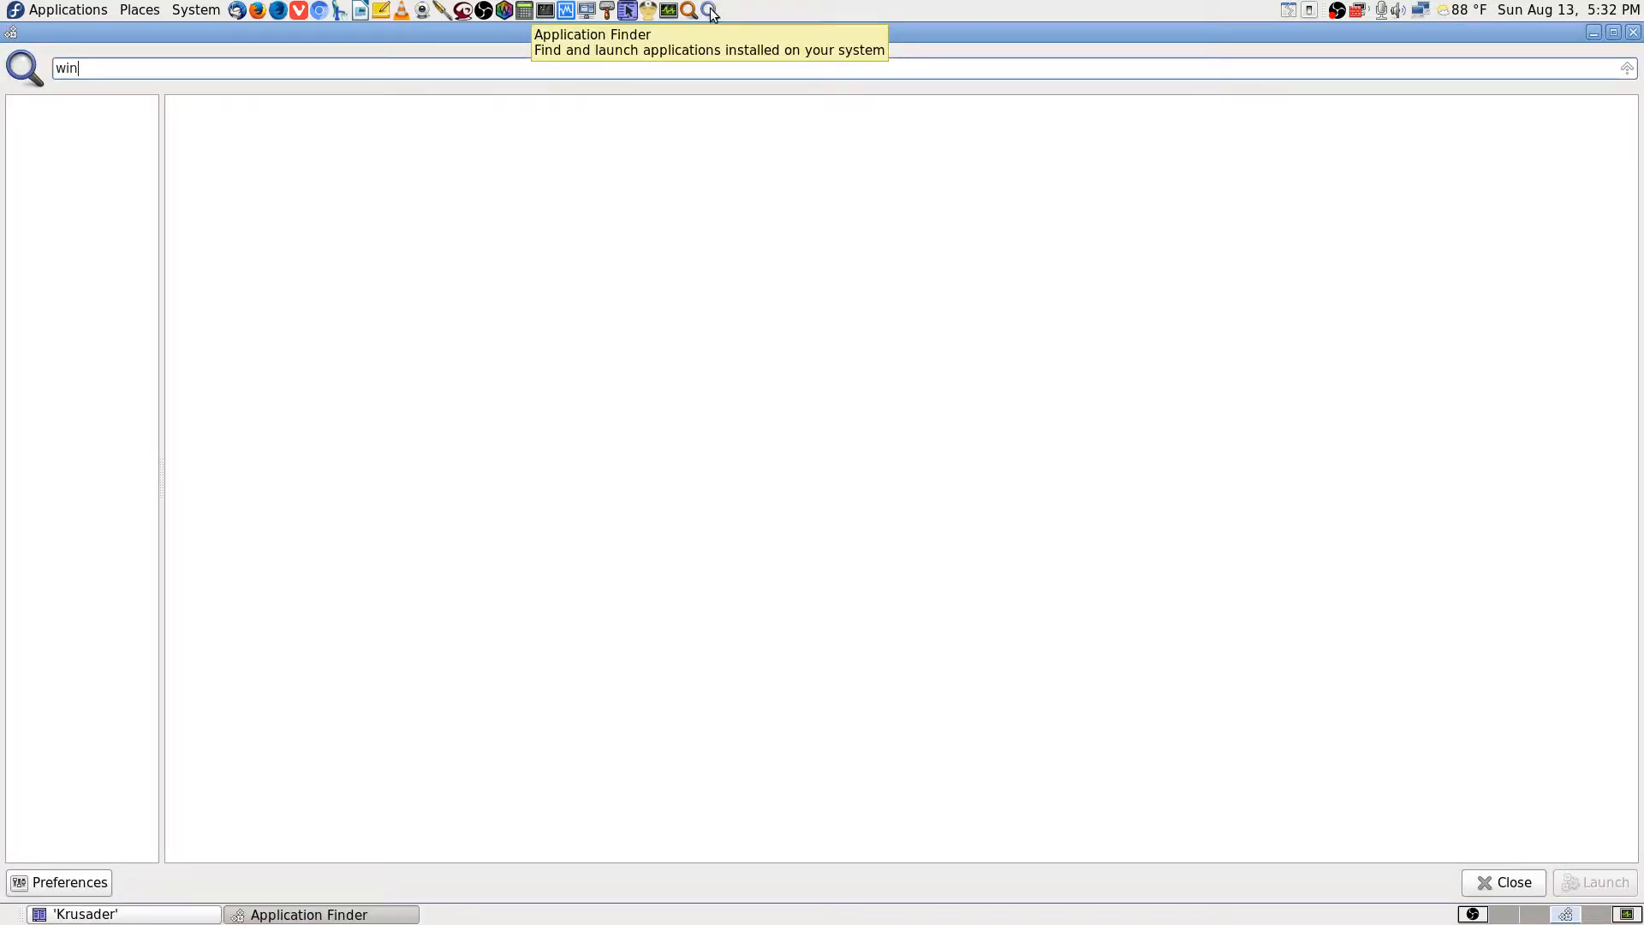
pyautogui.write('e')
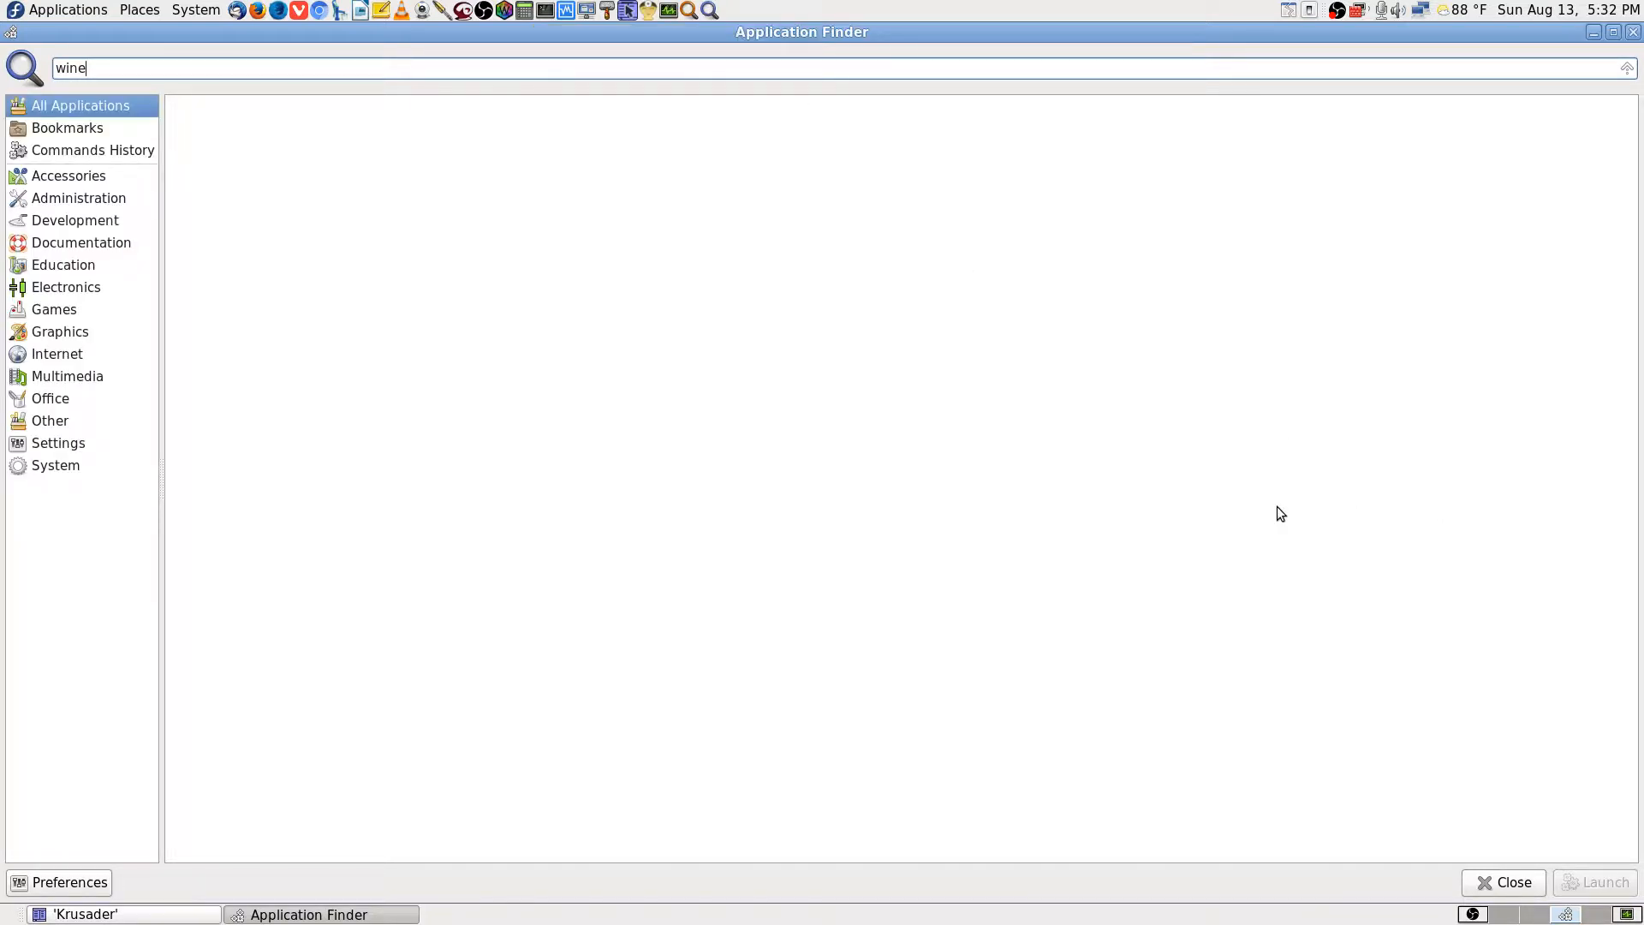
pyautogui.click(1633, 31)
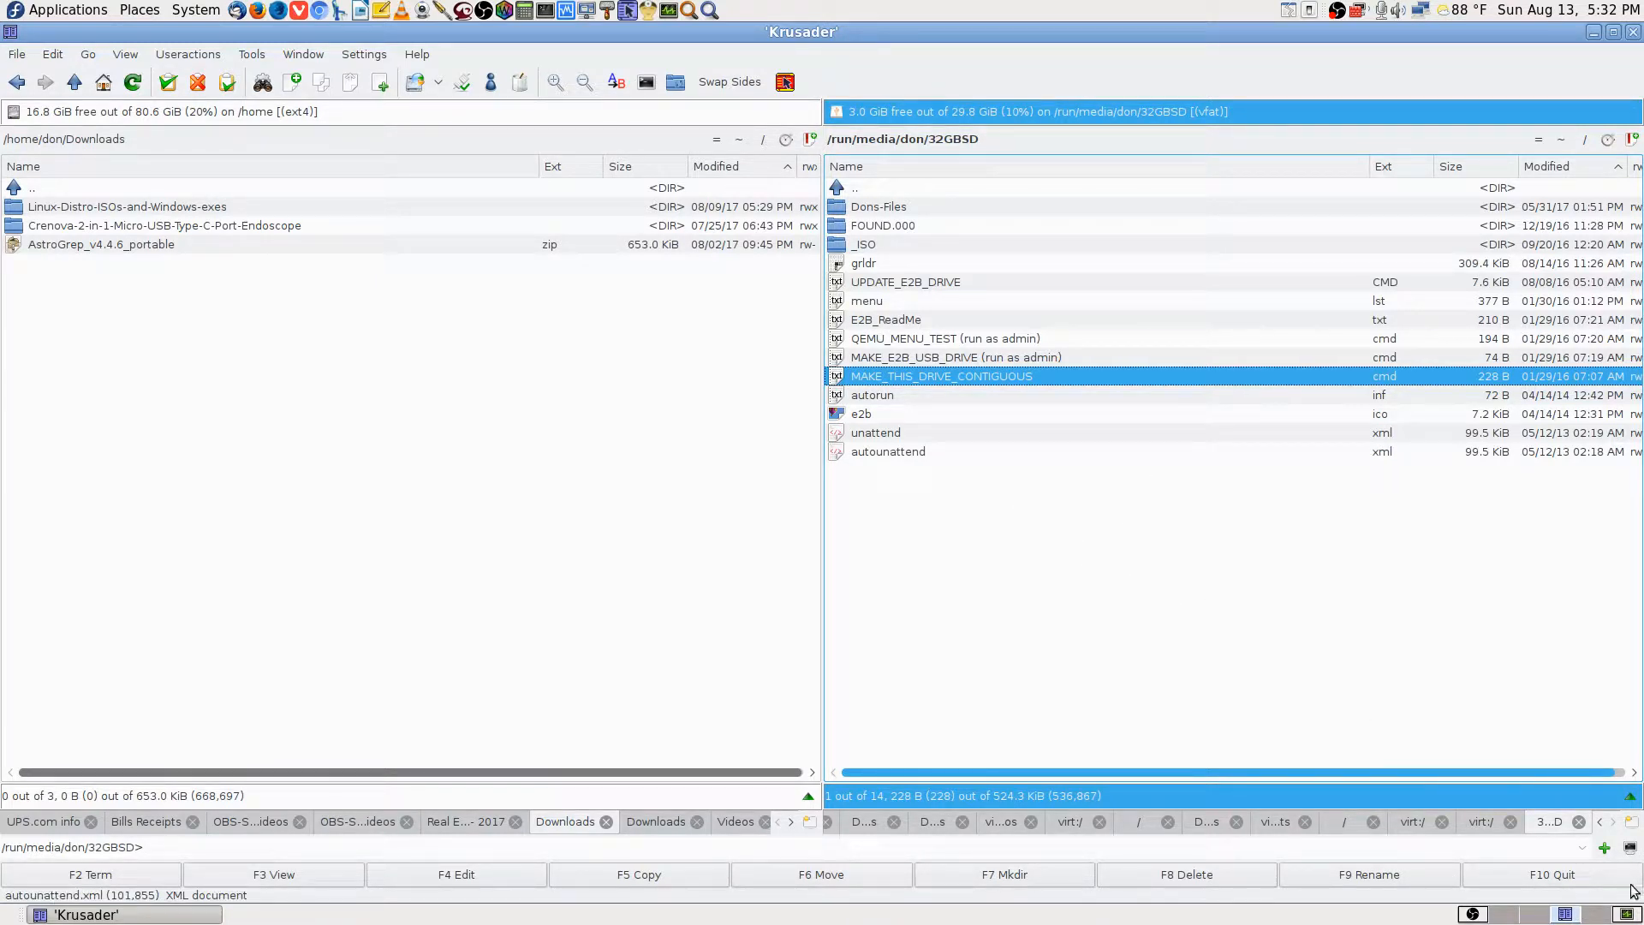
# Check the running processes in System Monitor, and return to Krusader's 32GBSD listing with the file deselected.
pyautogui.click(1629, 915)
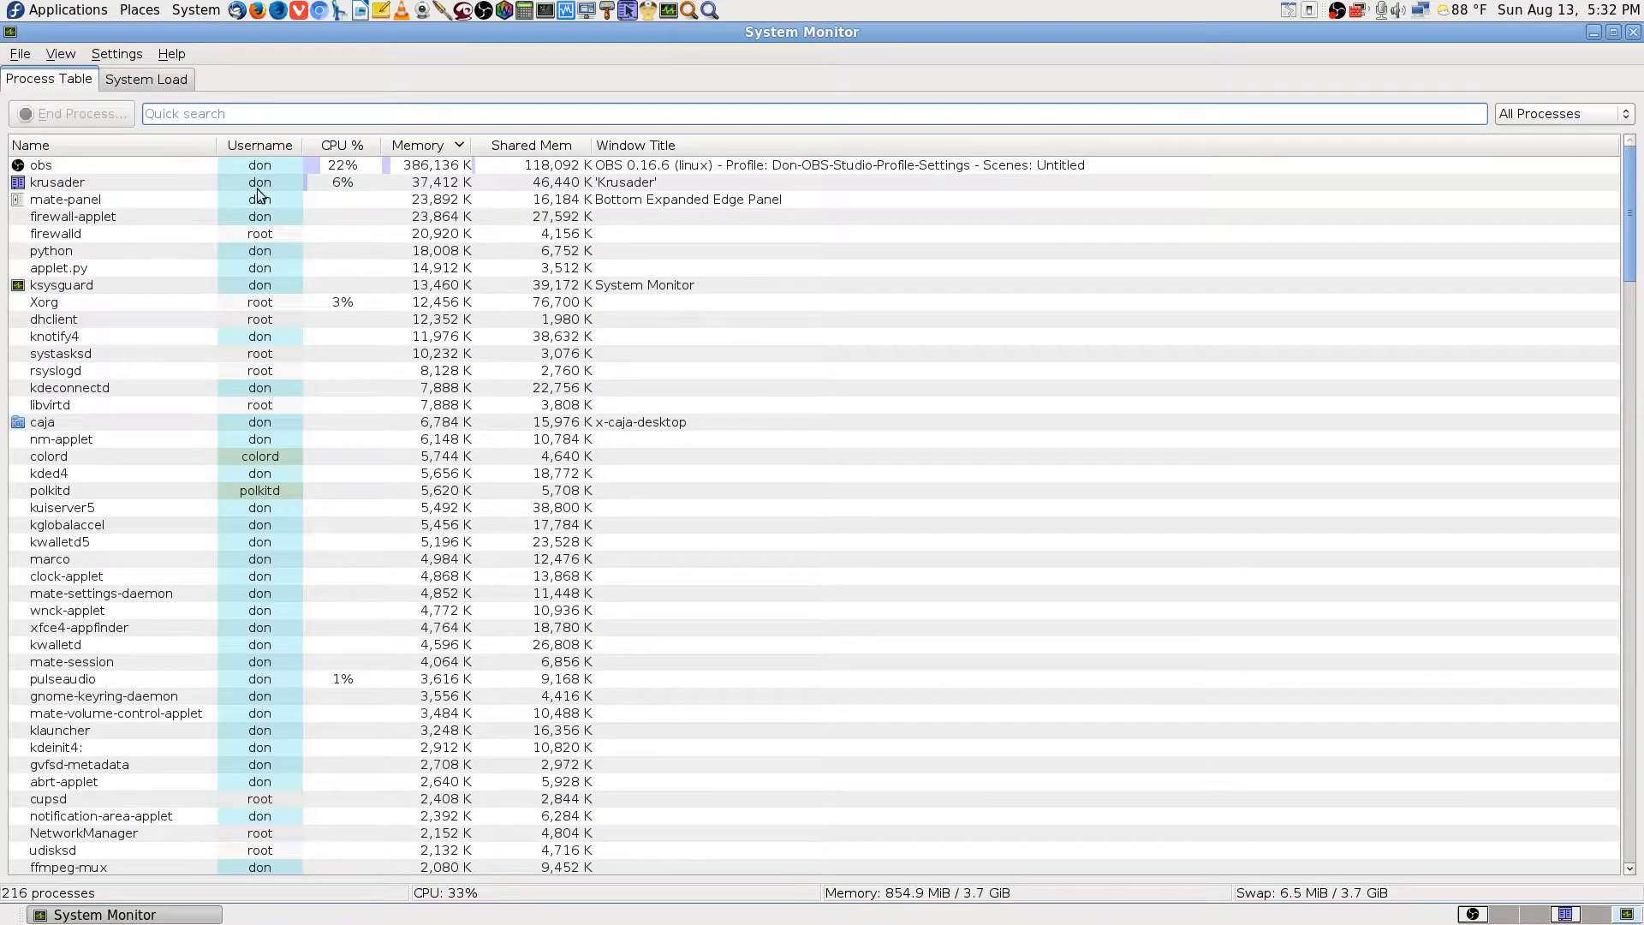
pyautogui.click(1566, 915)
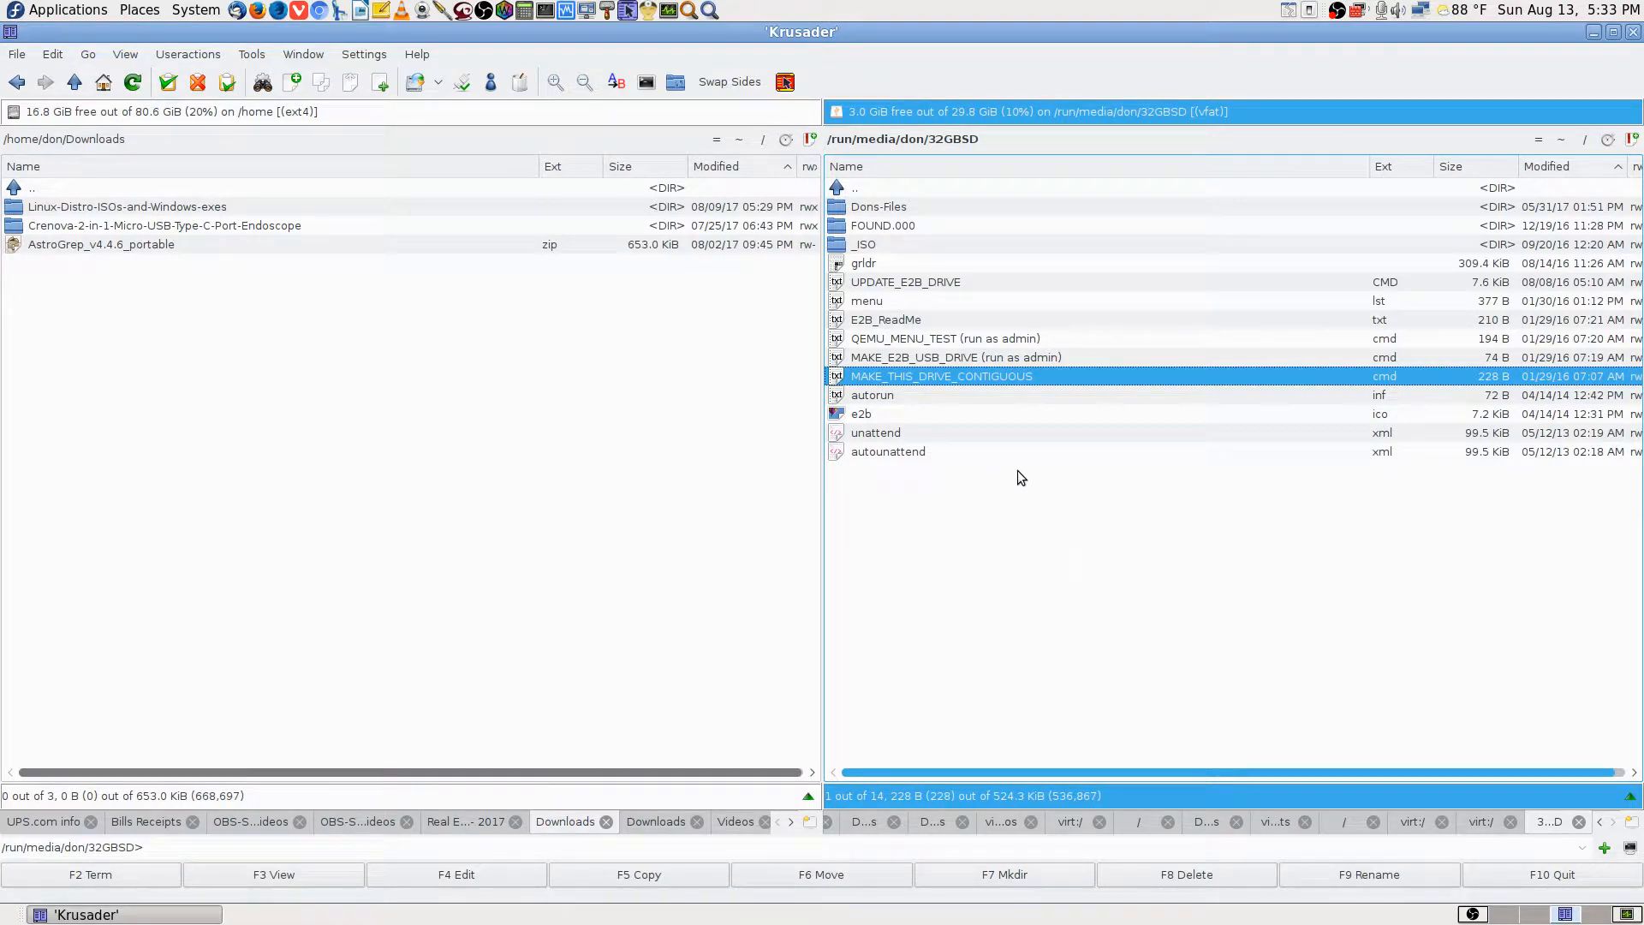
pyautogui.click(863, 183)
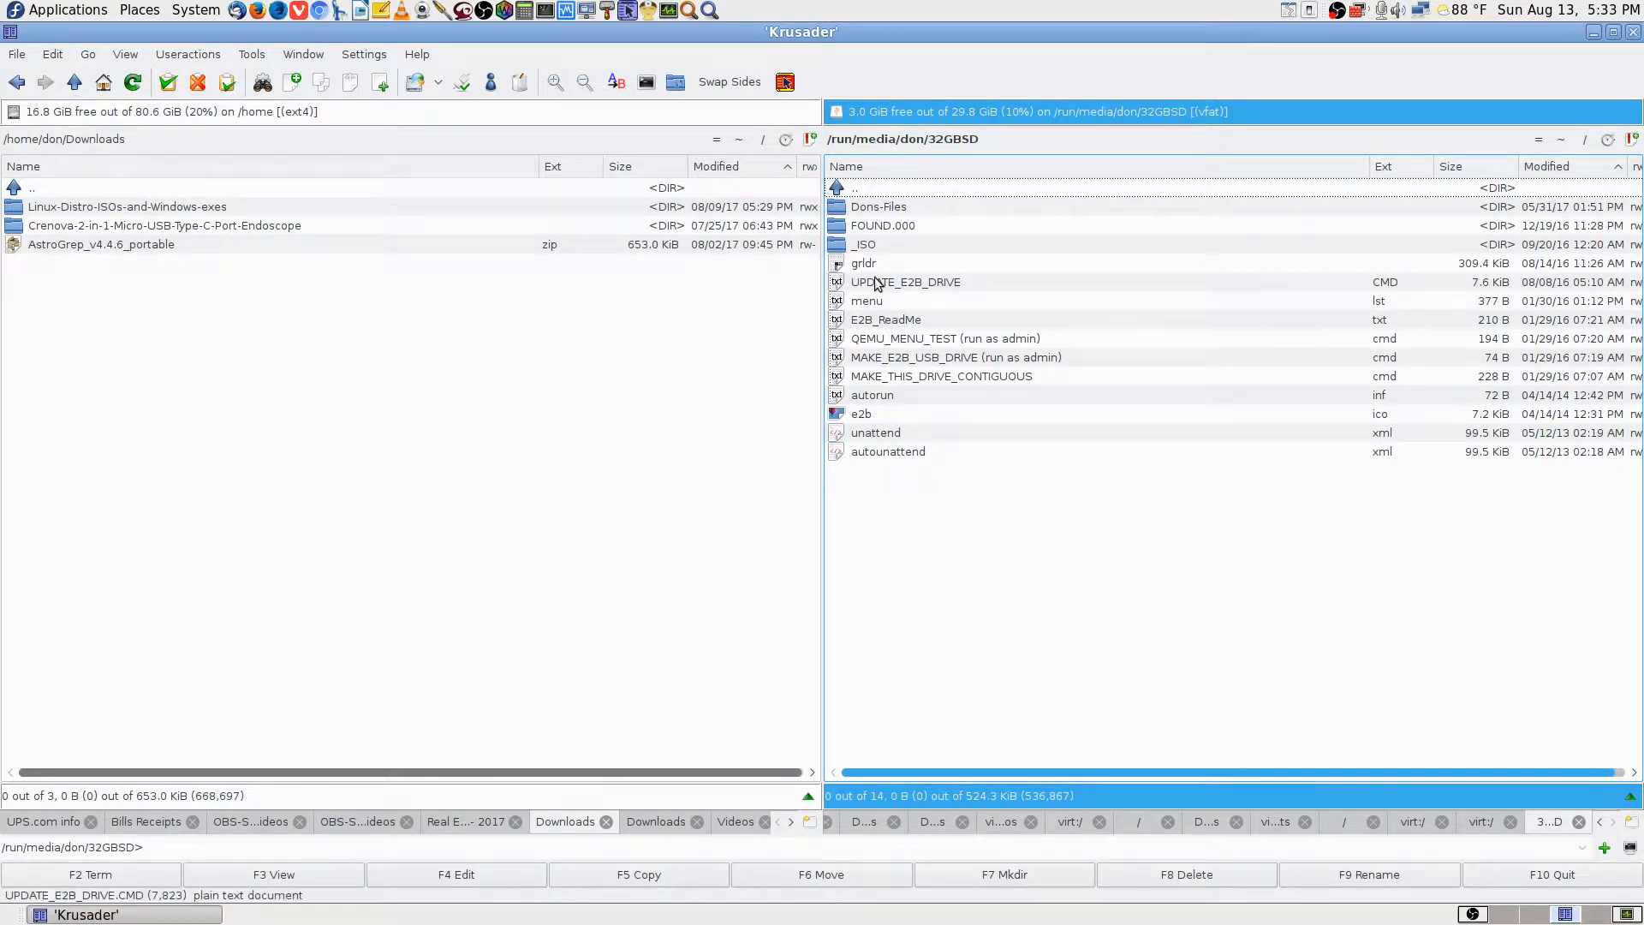
pyautogui.doubleClick(856, 188)
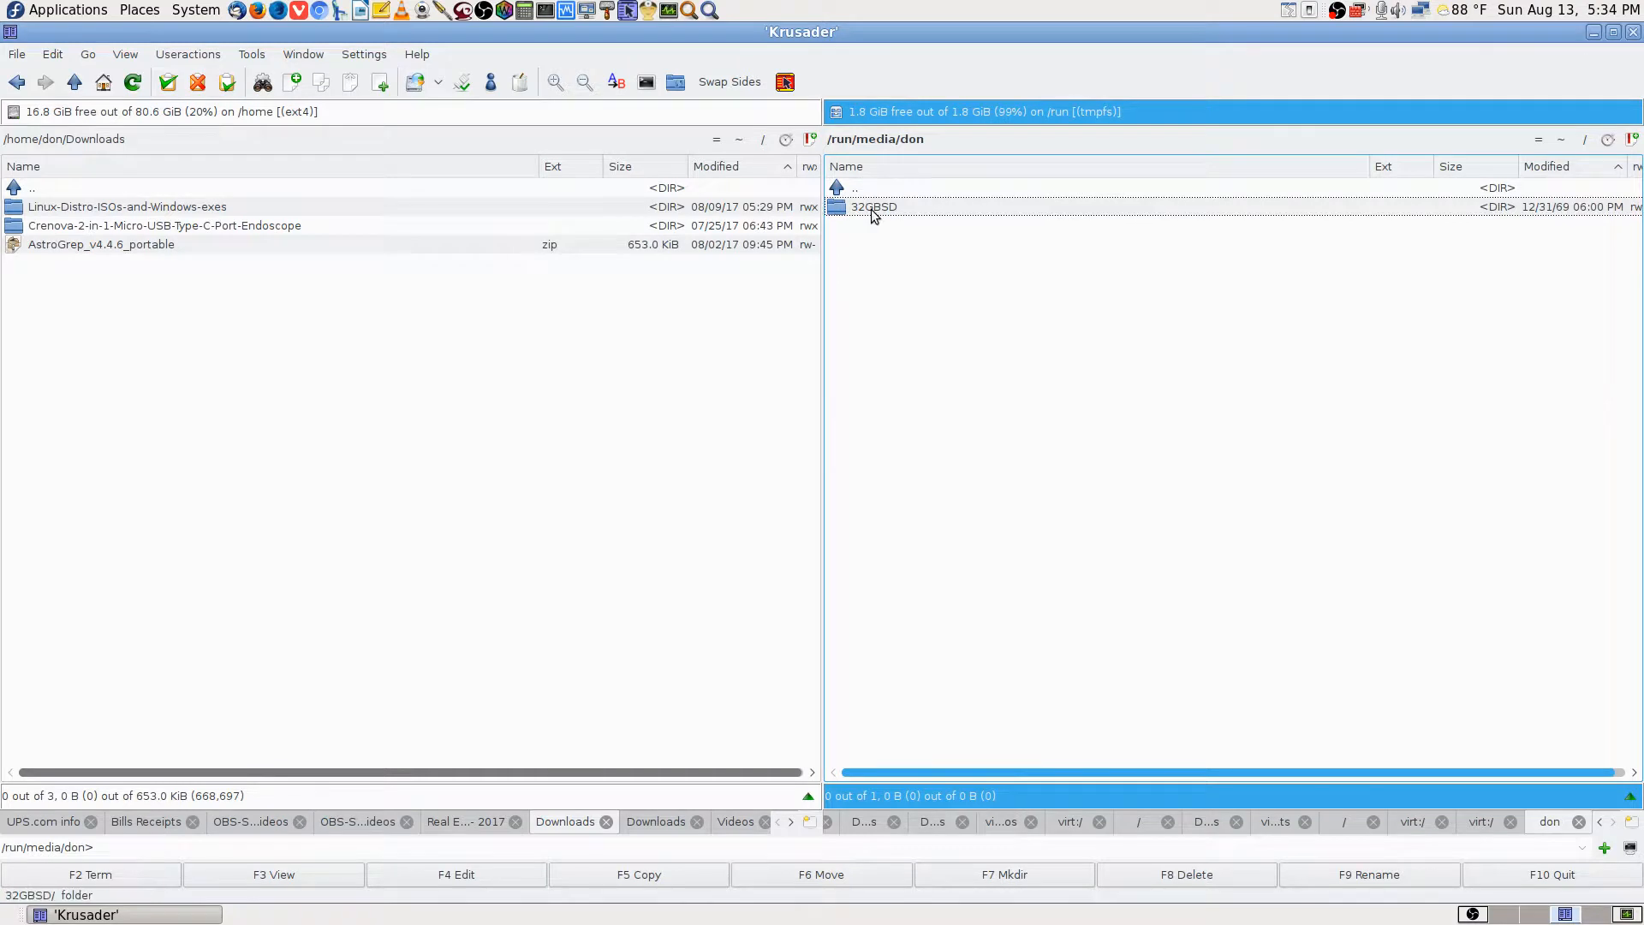
pyautogui.rightClick(873, 212)
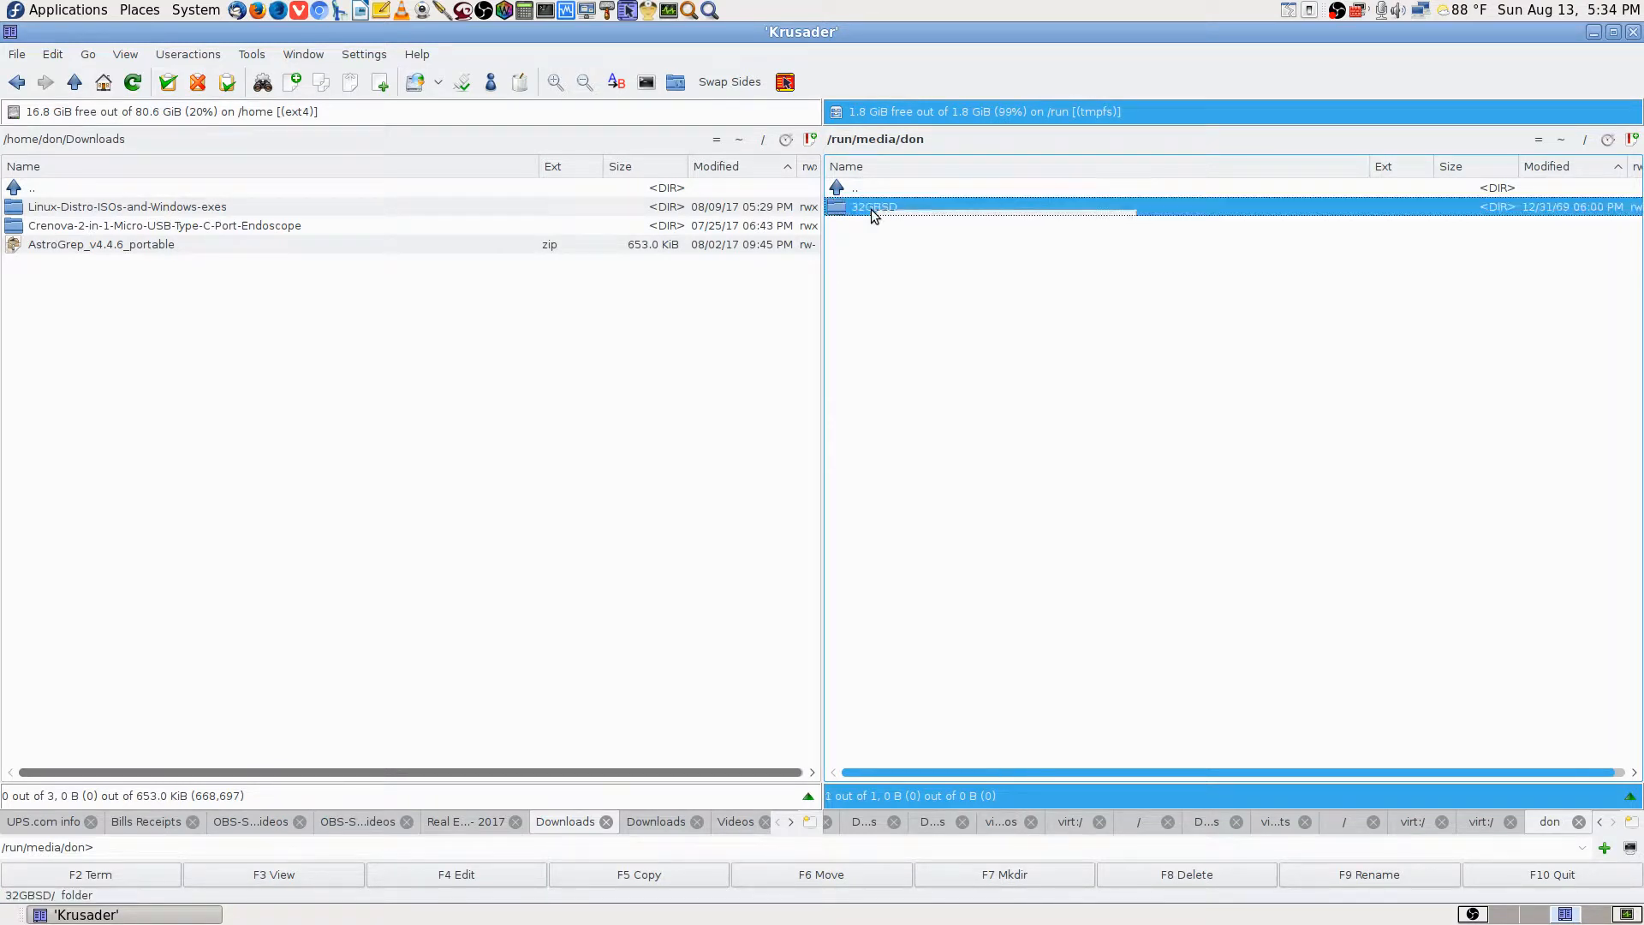
pyautogui.click(856, 306)
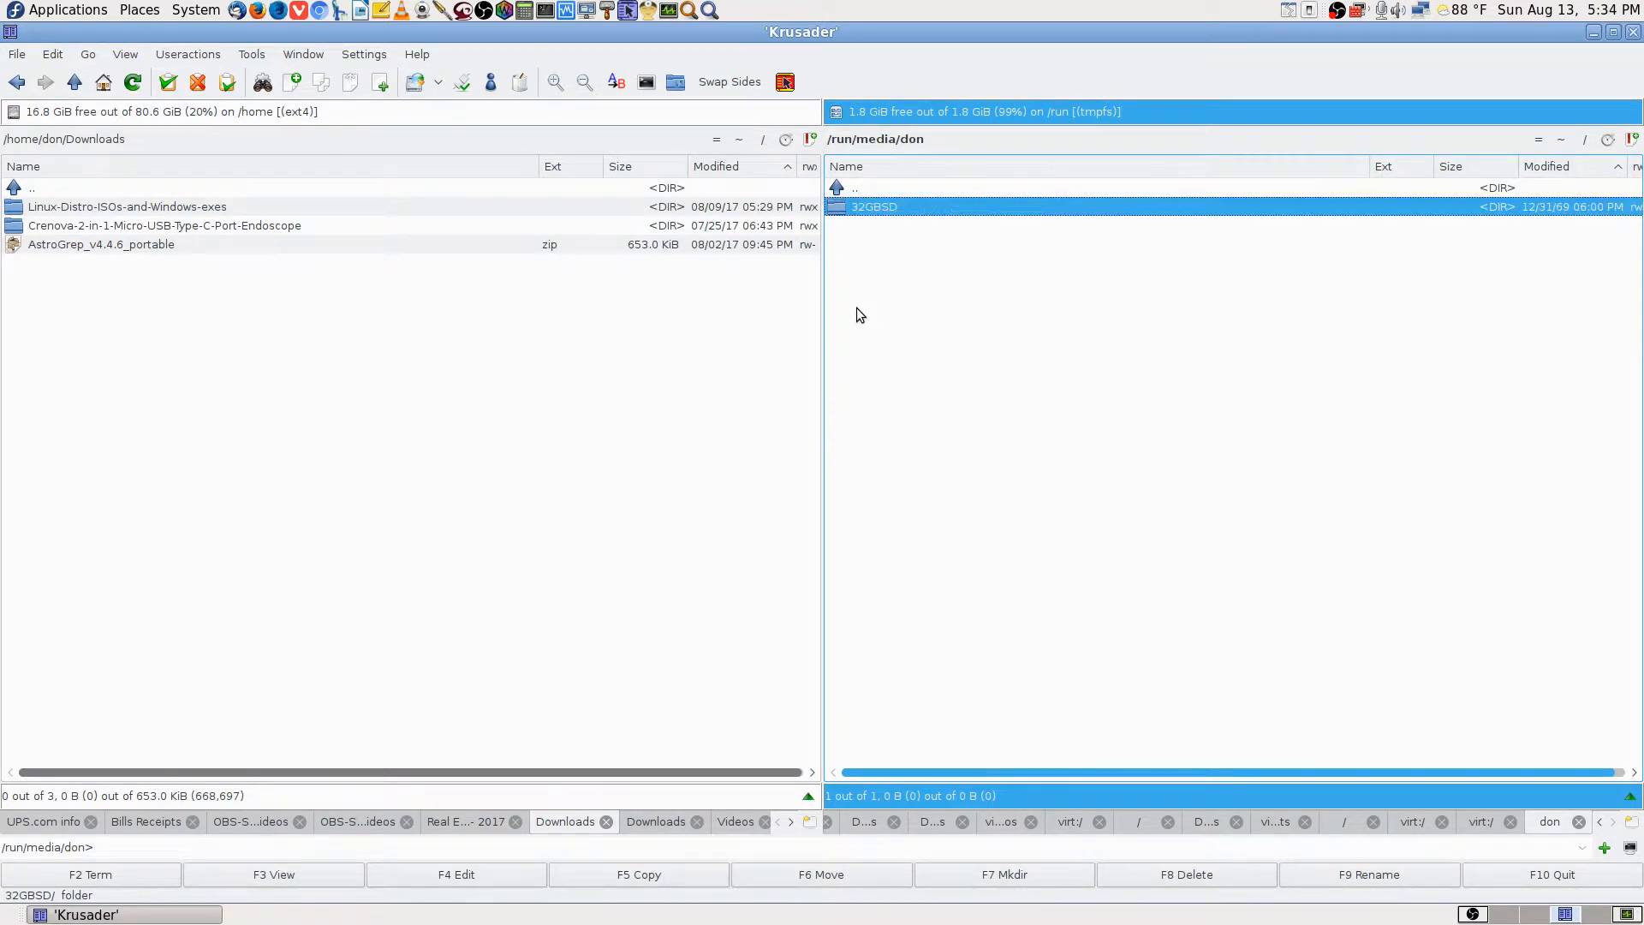
pyautogui.doubleClick(863, 209)
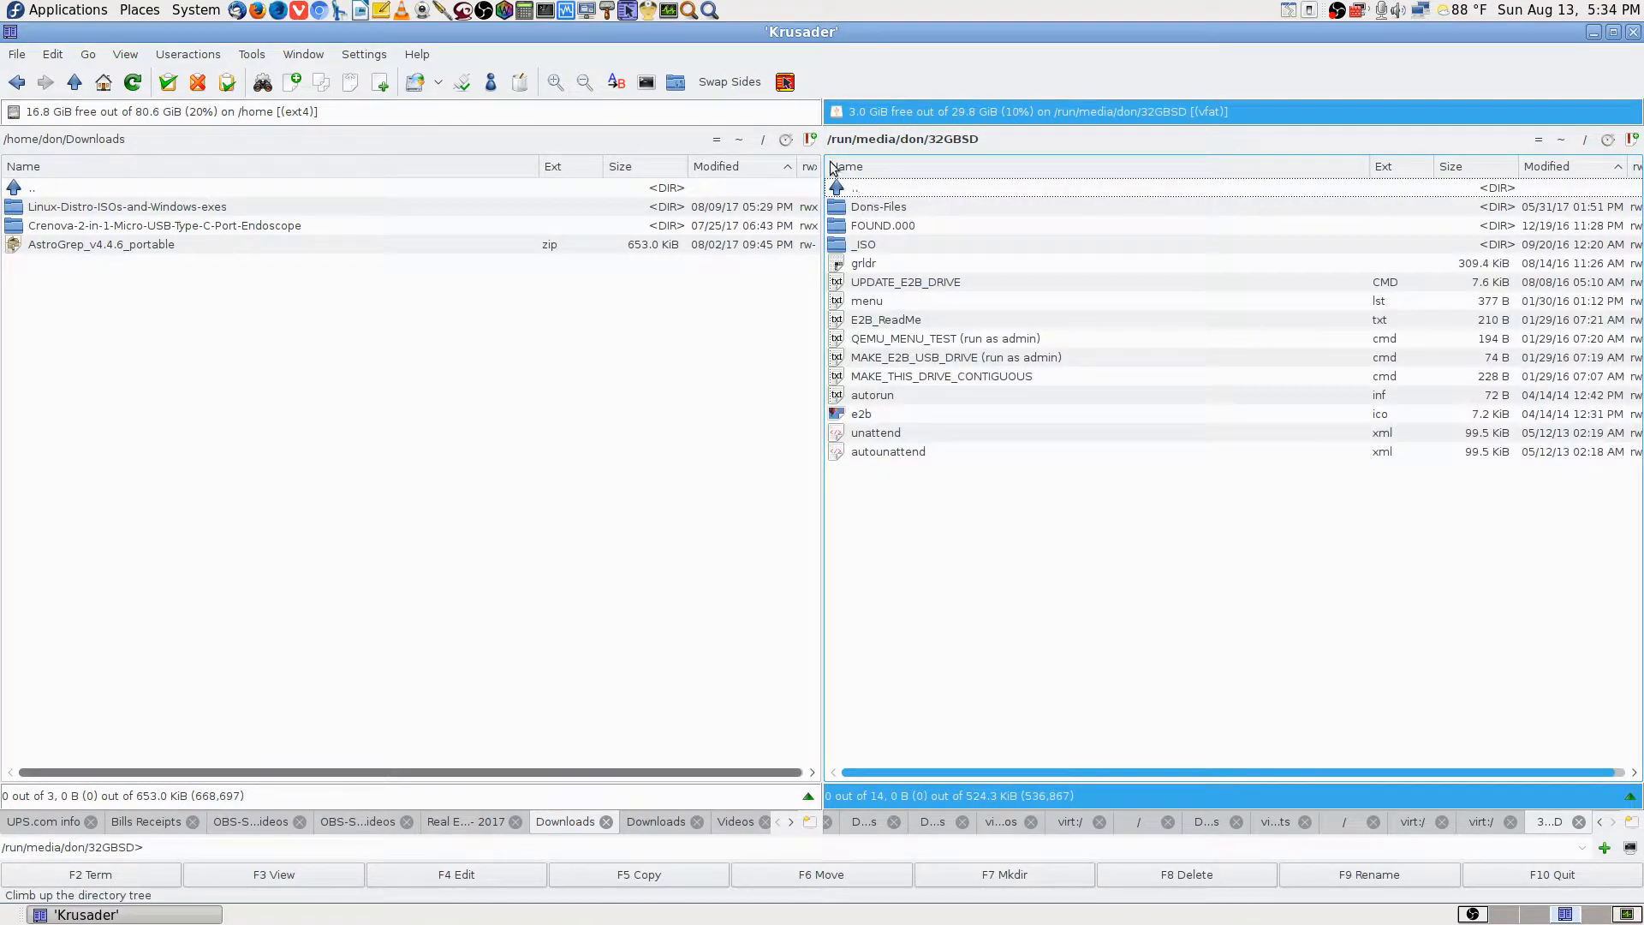
# Start Krusader in root mode for the current folders, authenticating with the root password.
pyautogui.click(787, 85)
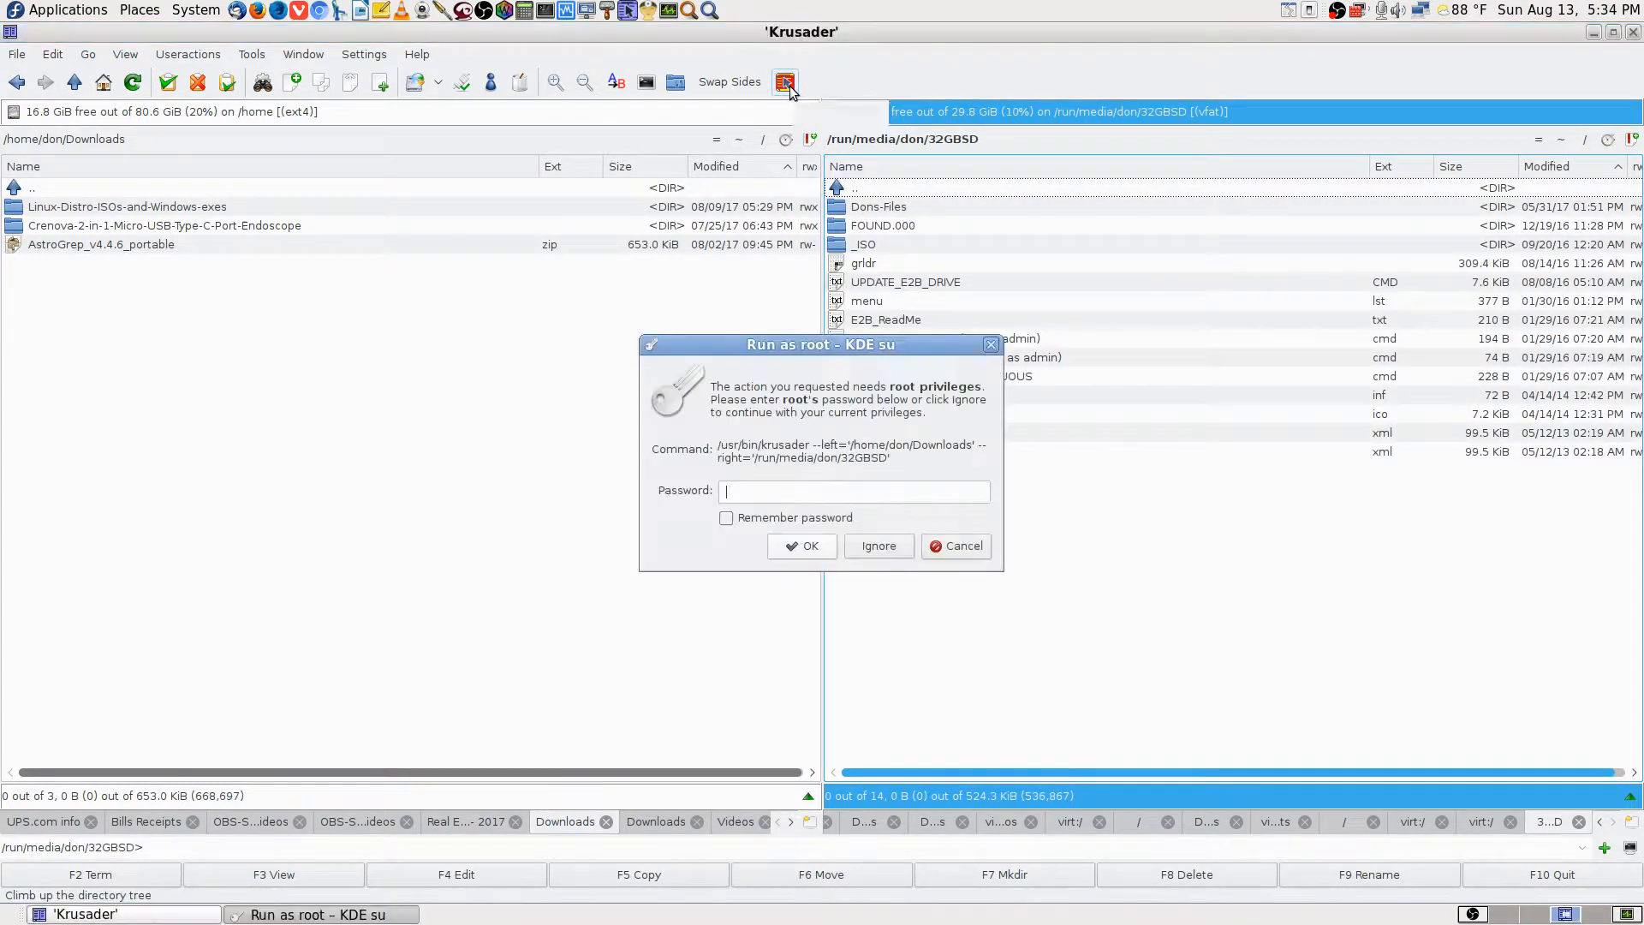
pyautogui.write('●●●●●●●')
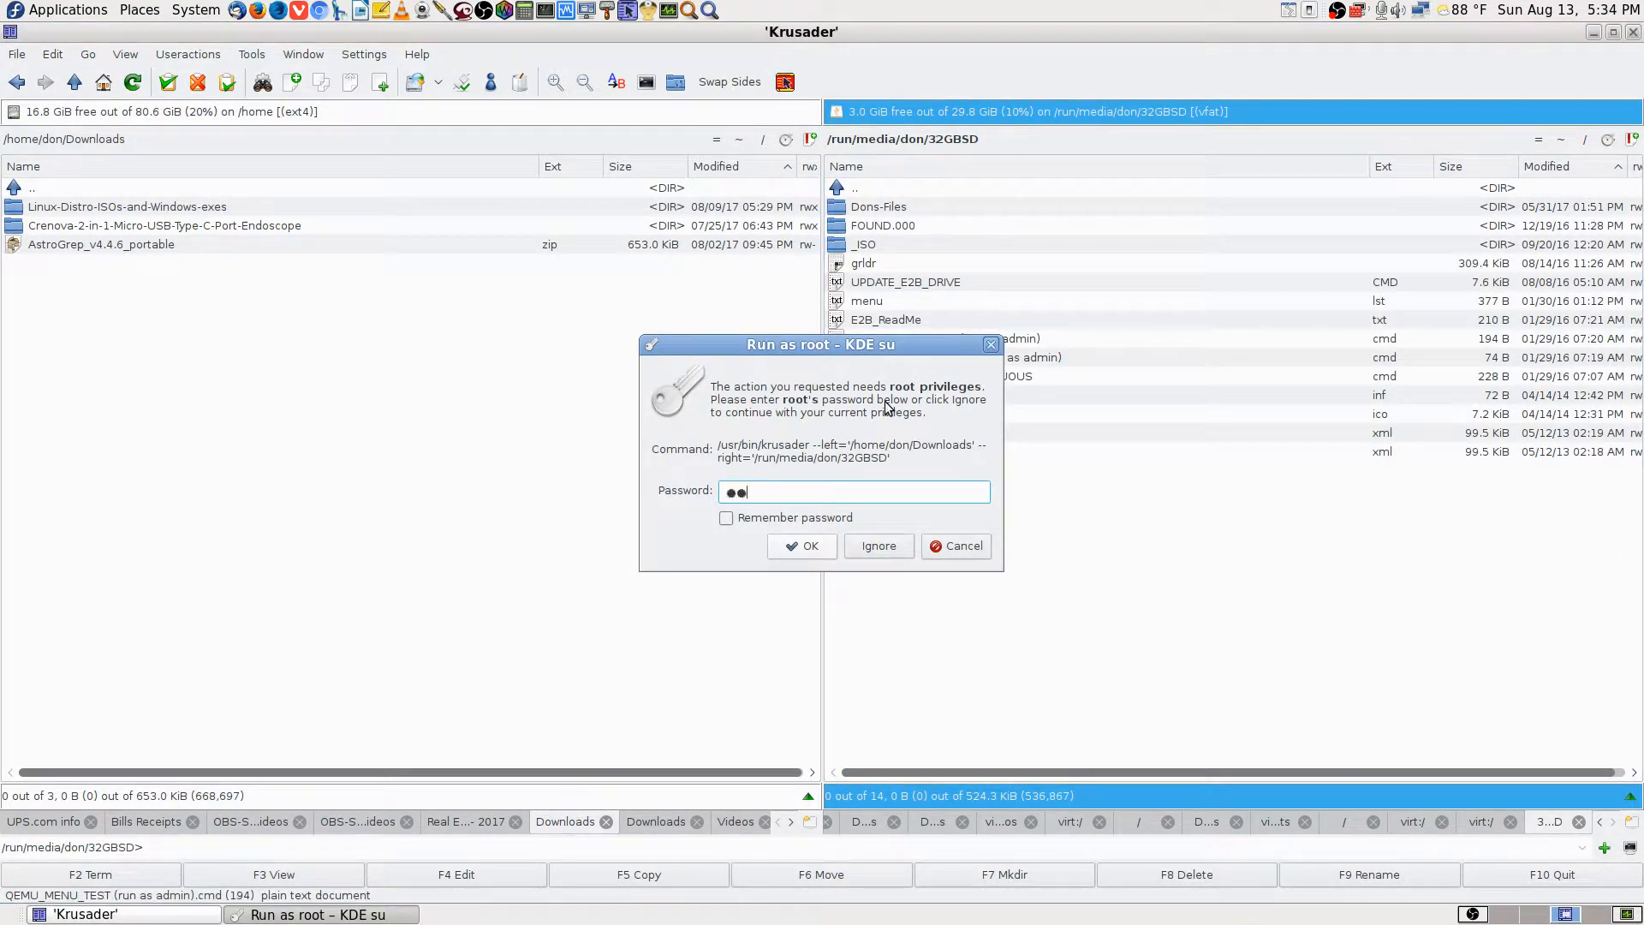
pyautogui.write('●●●●●●●')
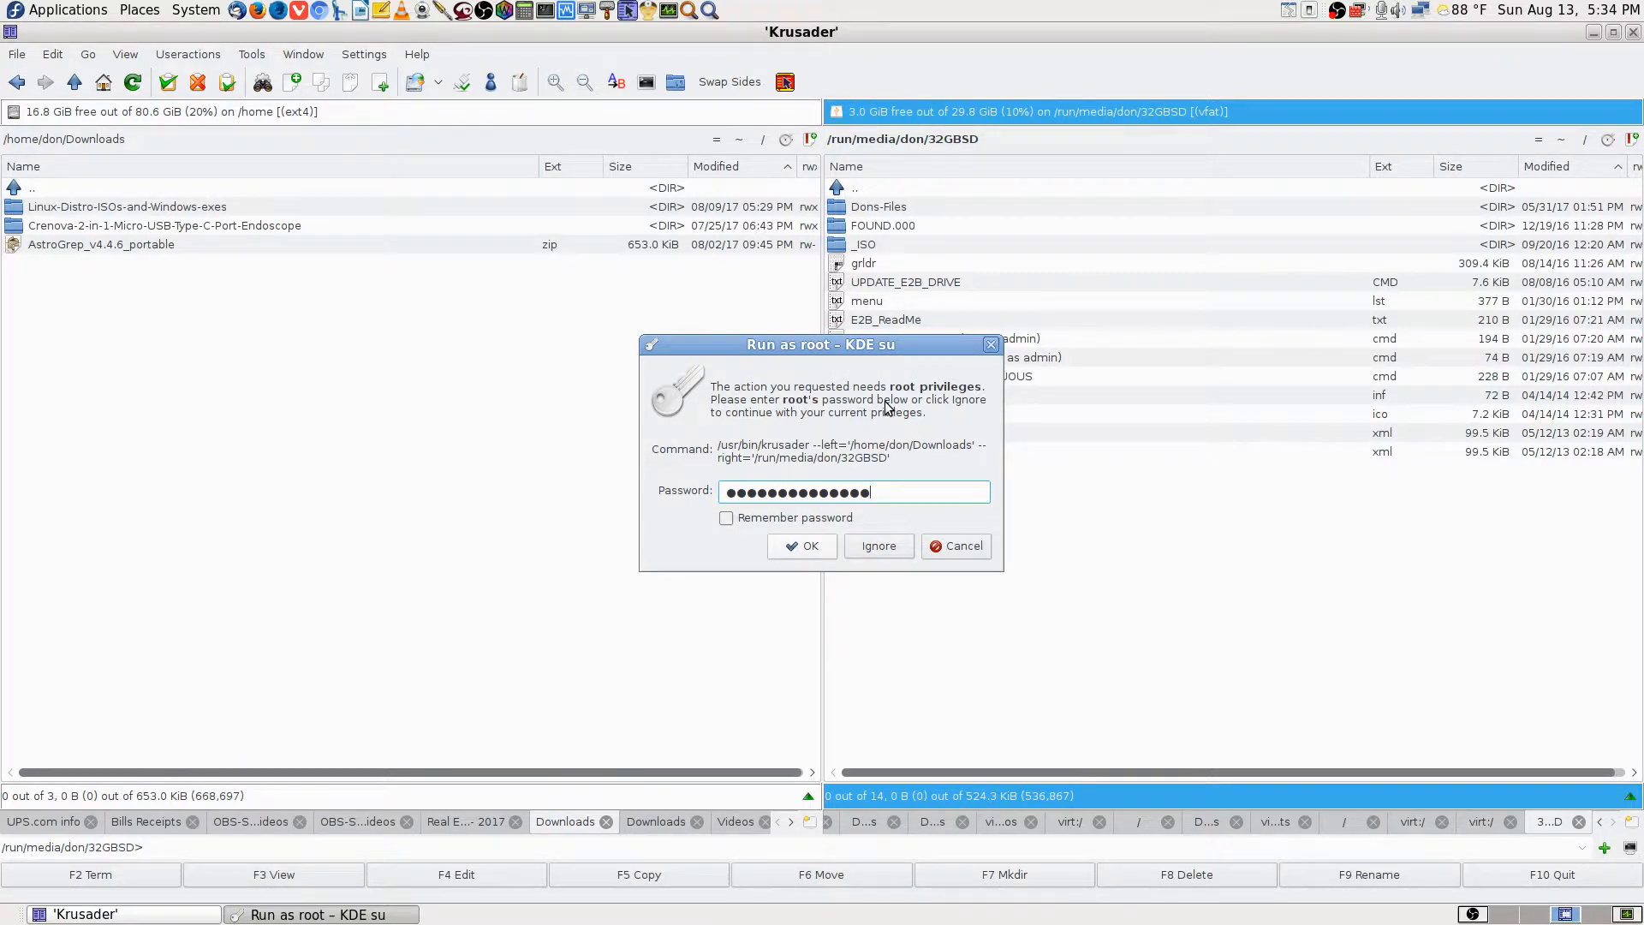
pyautogui.press('Return')
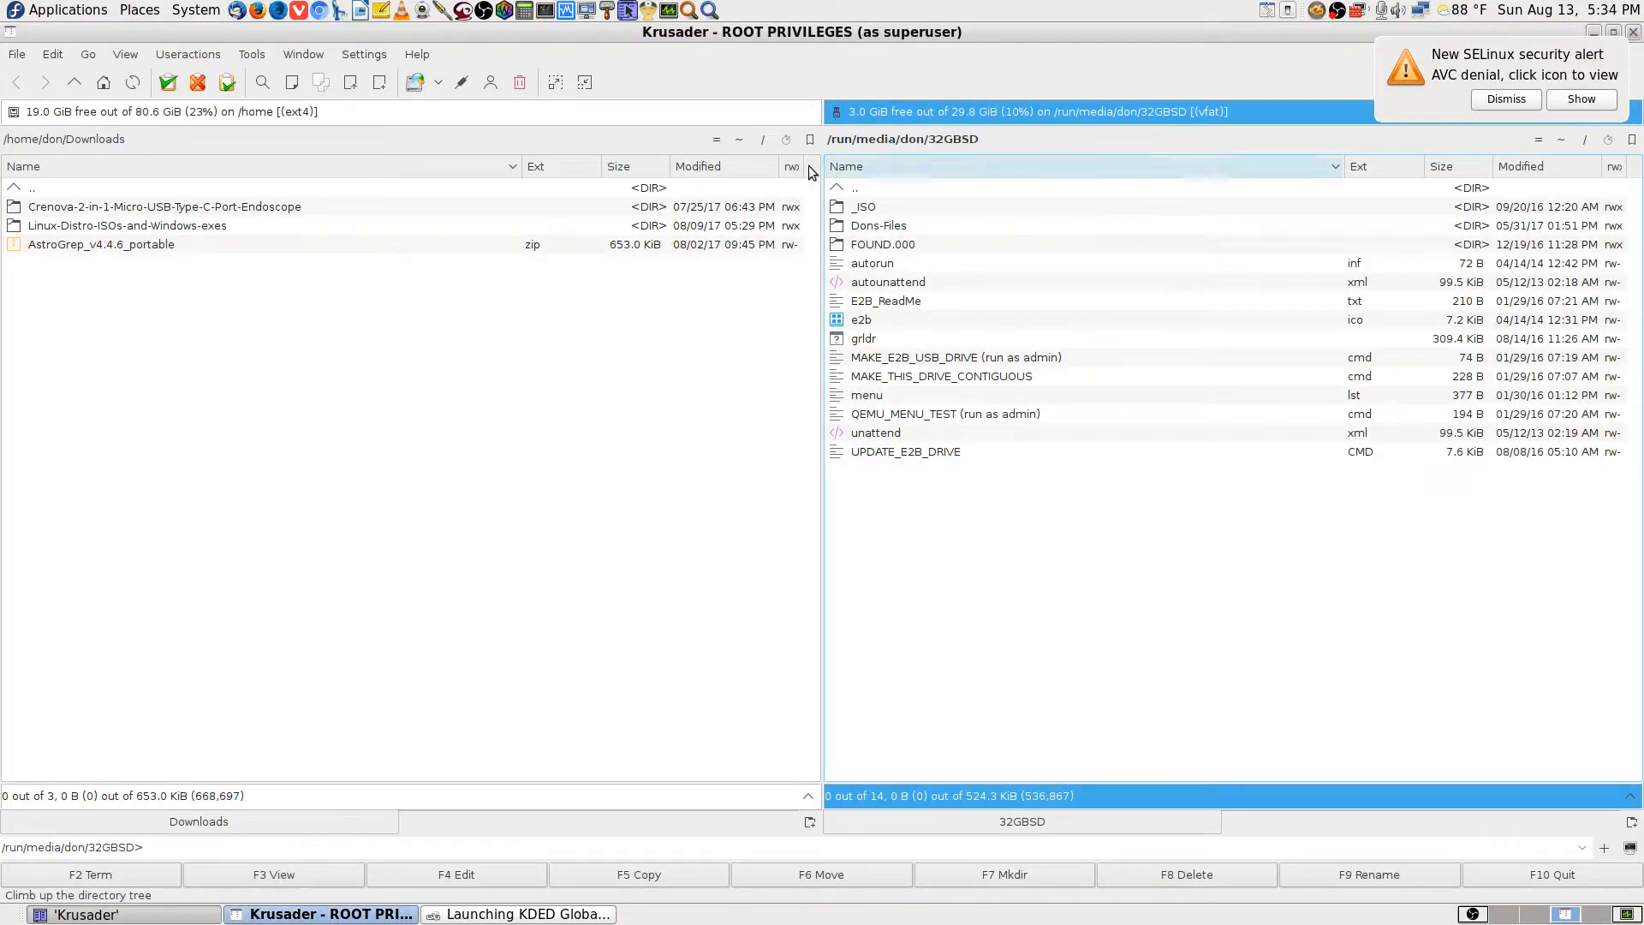
# Set the 32GBSD folder's group and others permissions to Can View & Modify Content, applied to all subfolders and their contents.
pyautogui.doubleClick(879, 187)
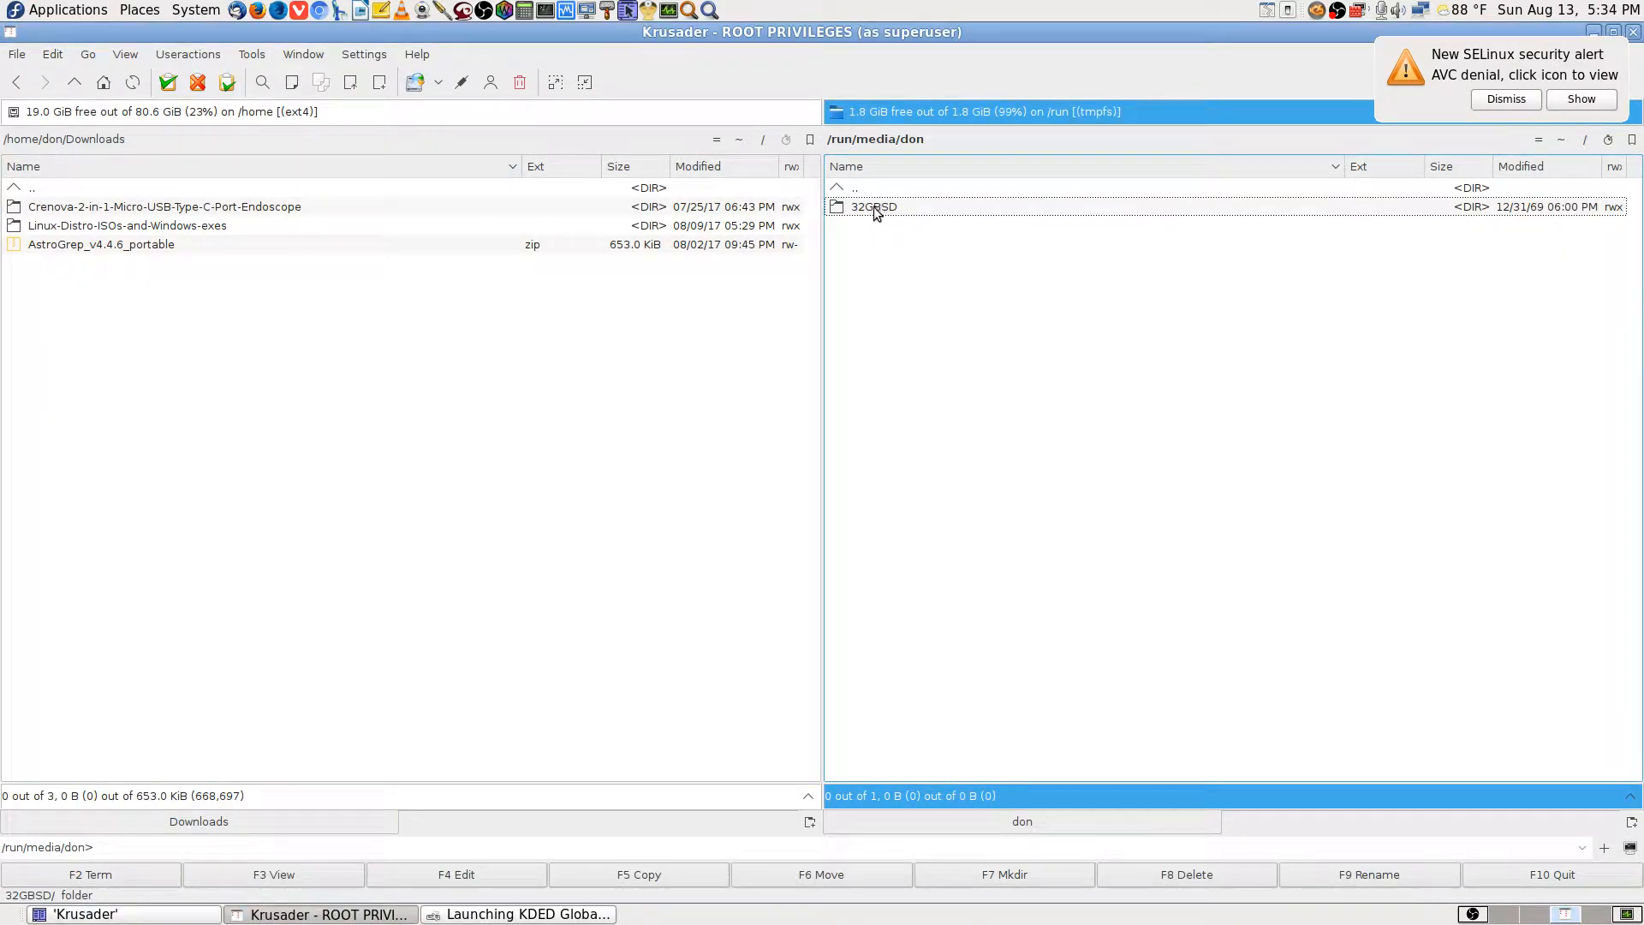
pyautogui.rightClick(882, 208)
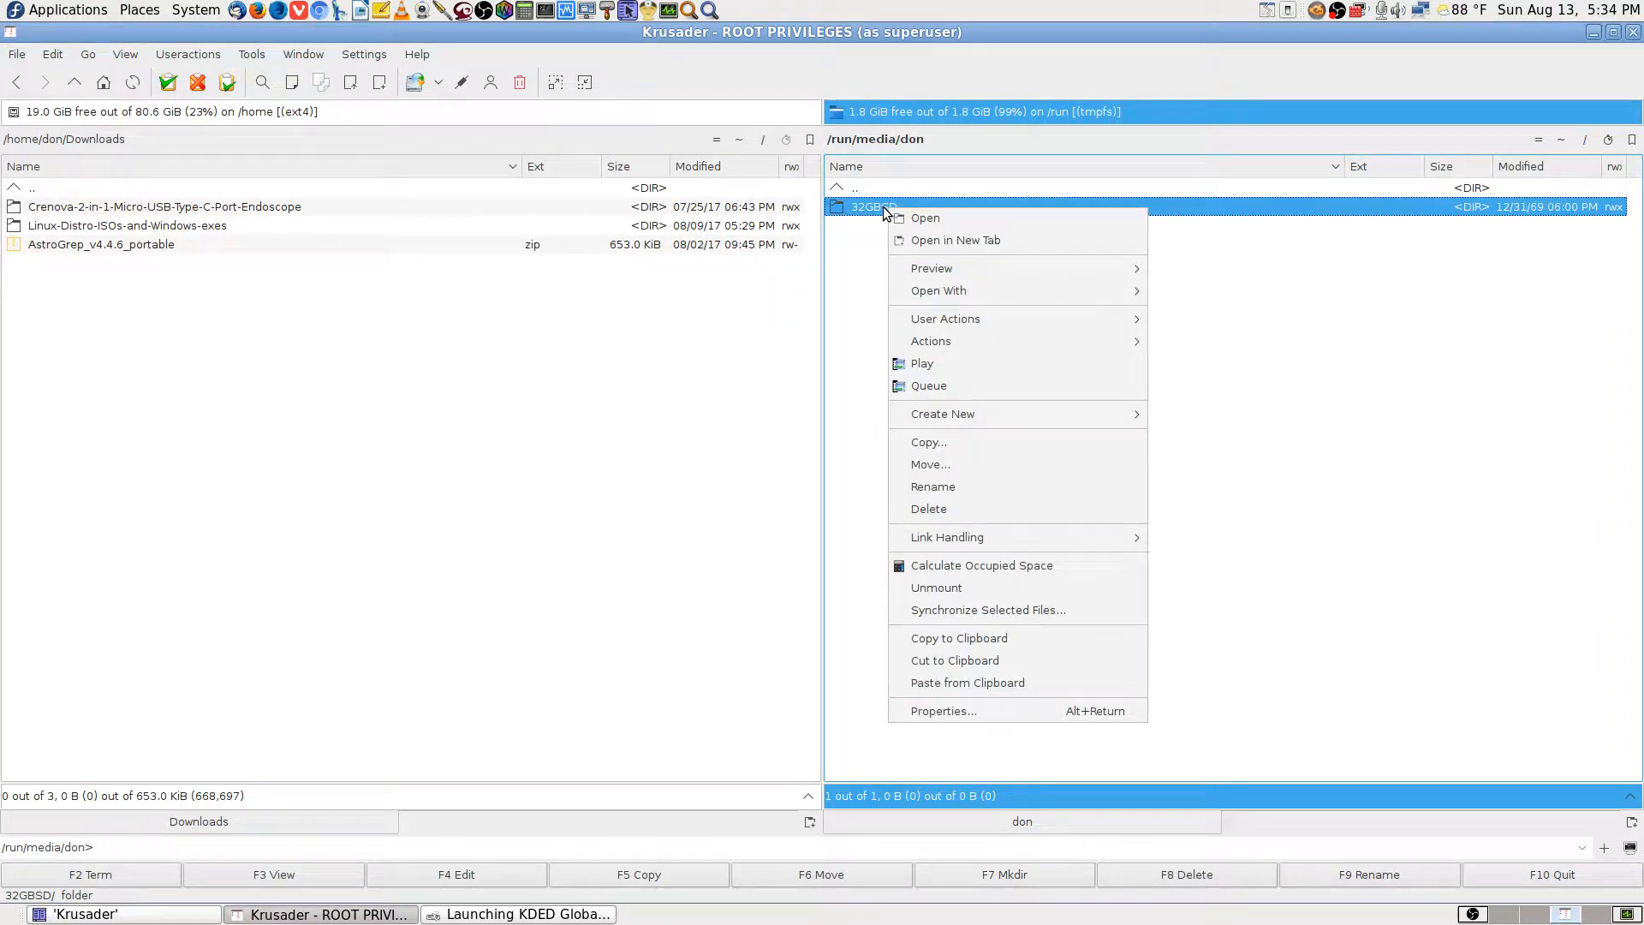
pyautogui.click(962, 709)
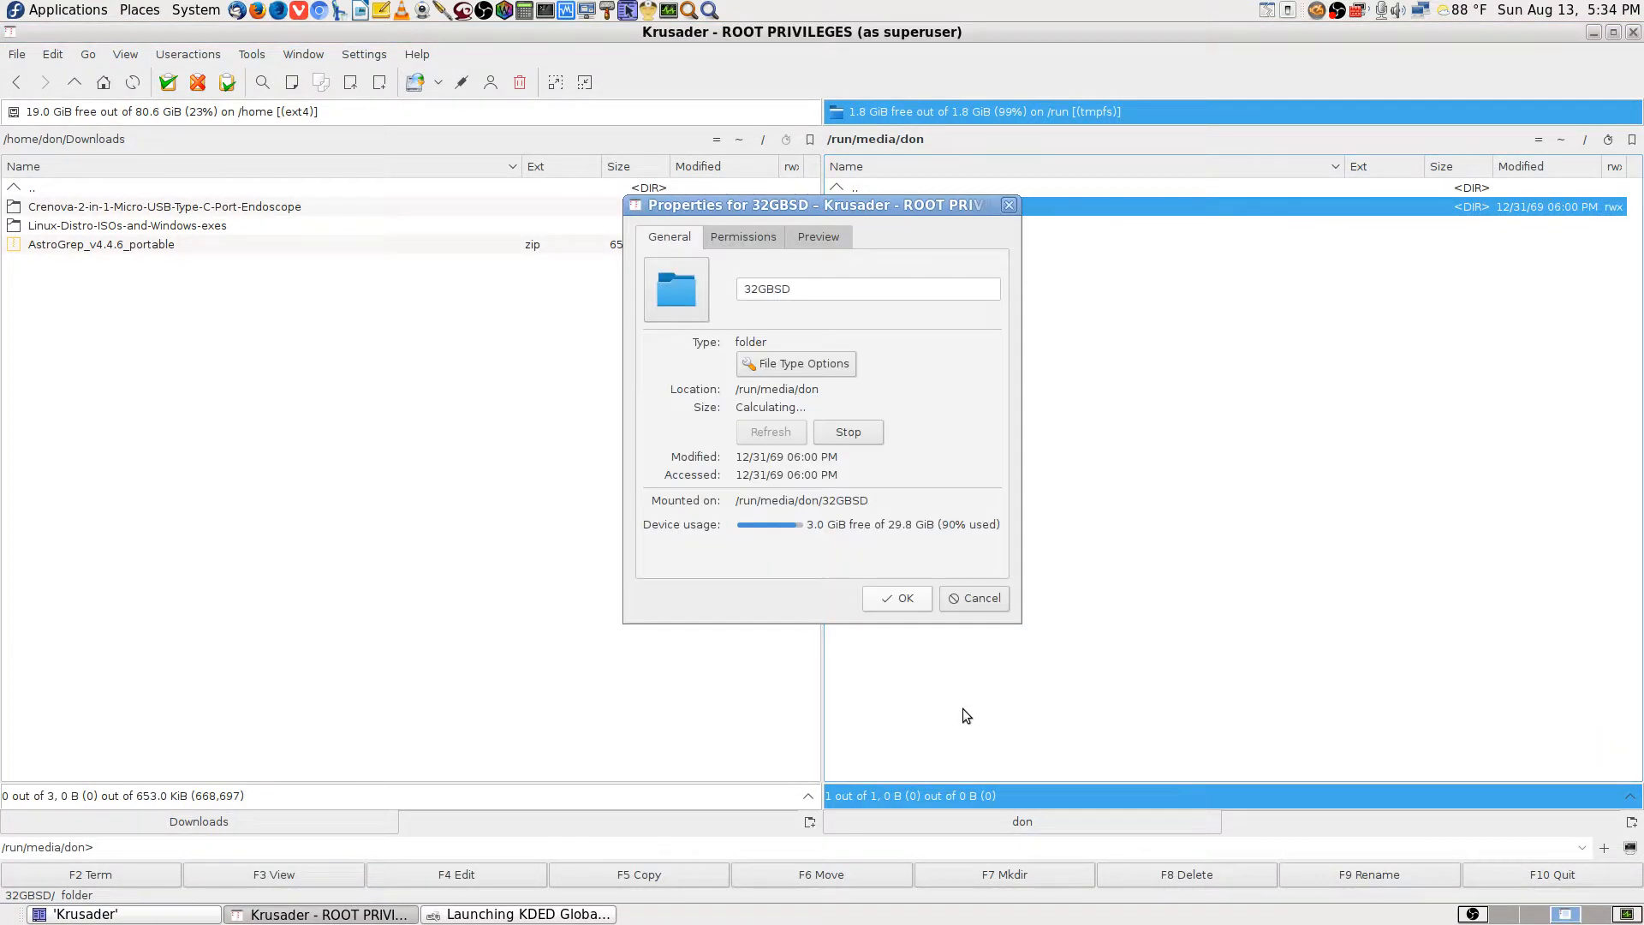
pyautogui.click(743, 237)
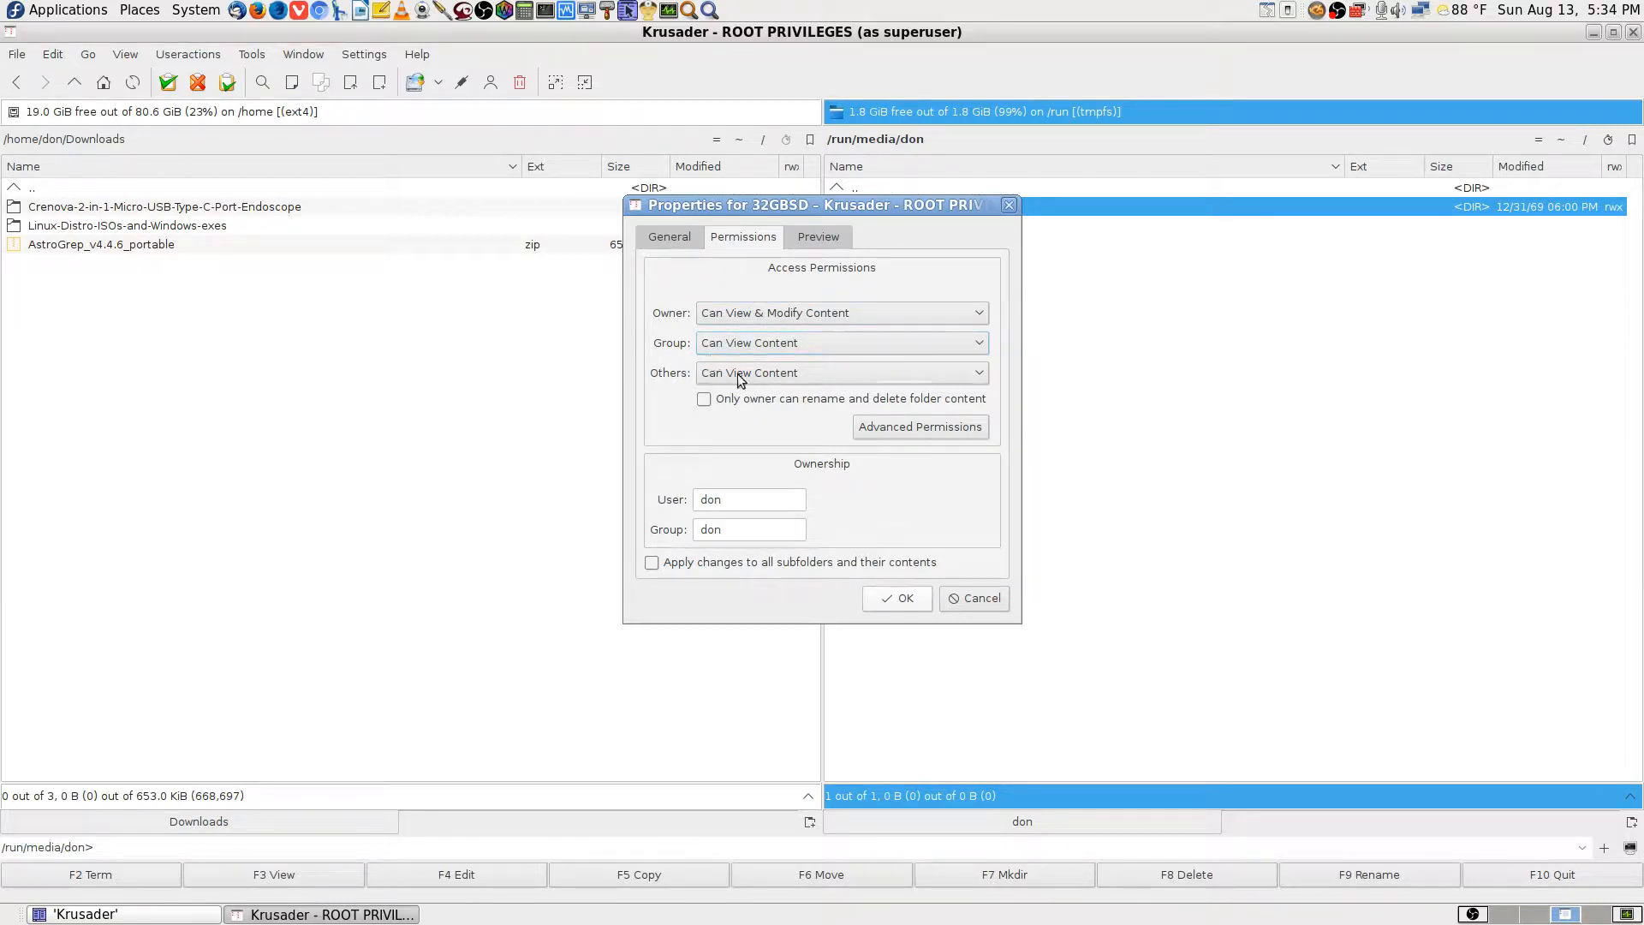
pyautogui.click(944, 343)
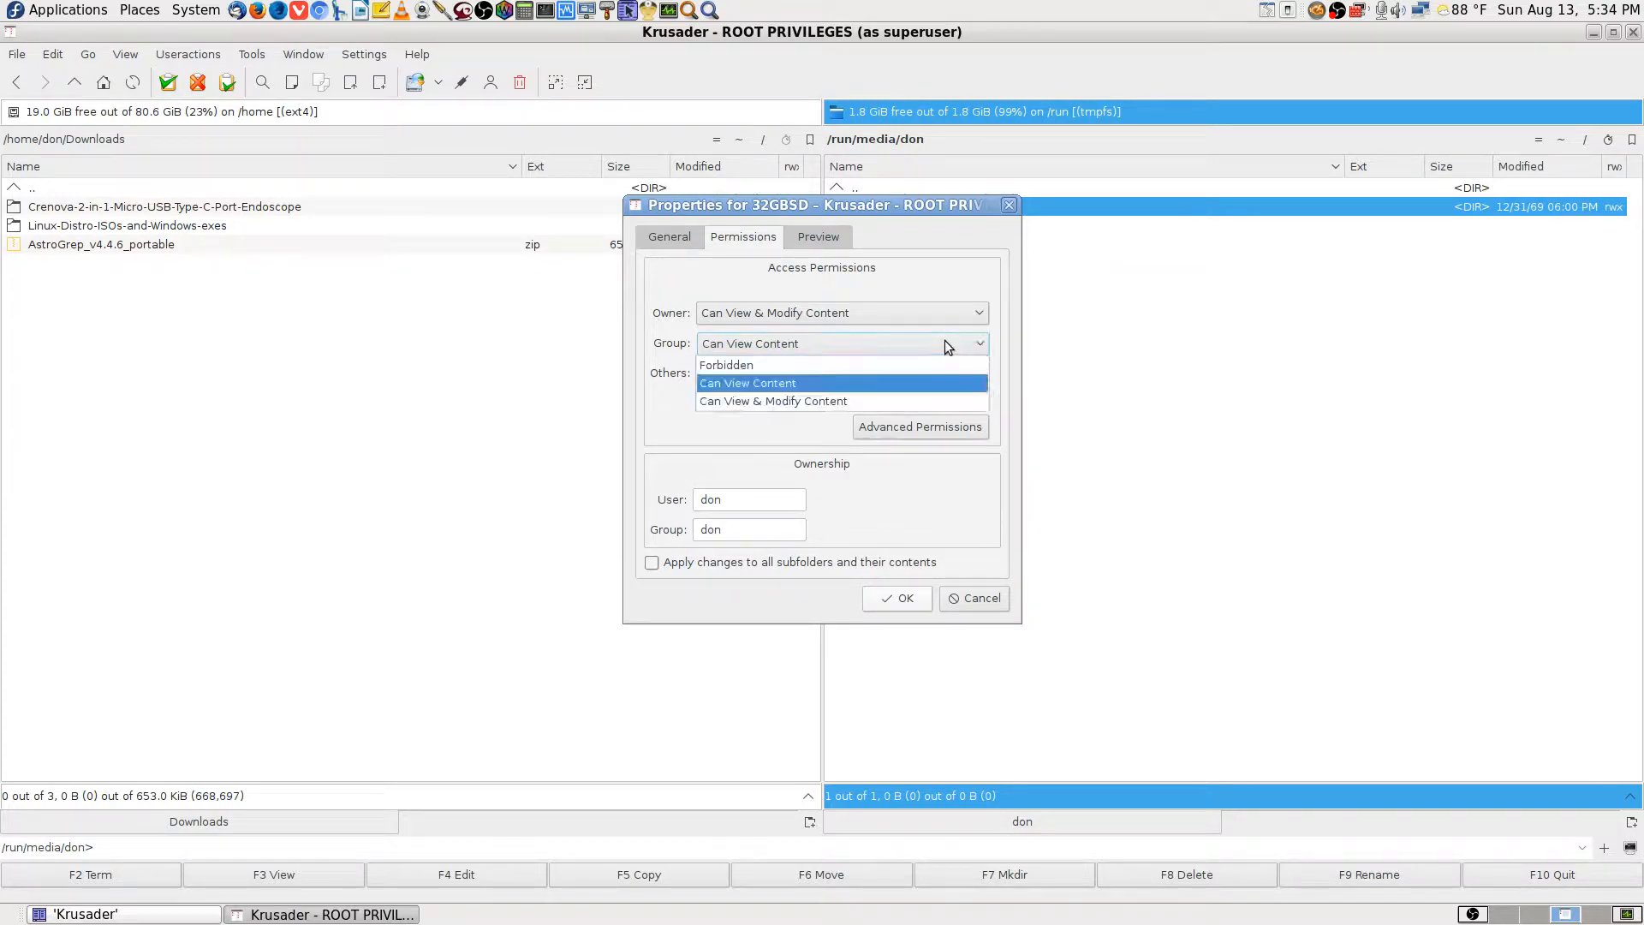
pyautogui.click(863, 403)
pyautogui.click(863, 372)
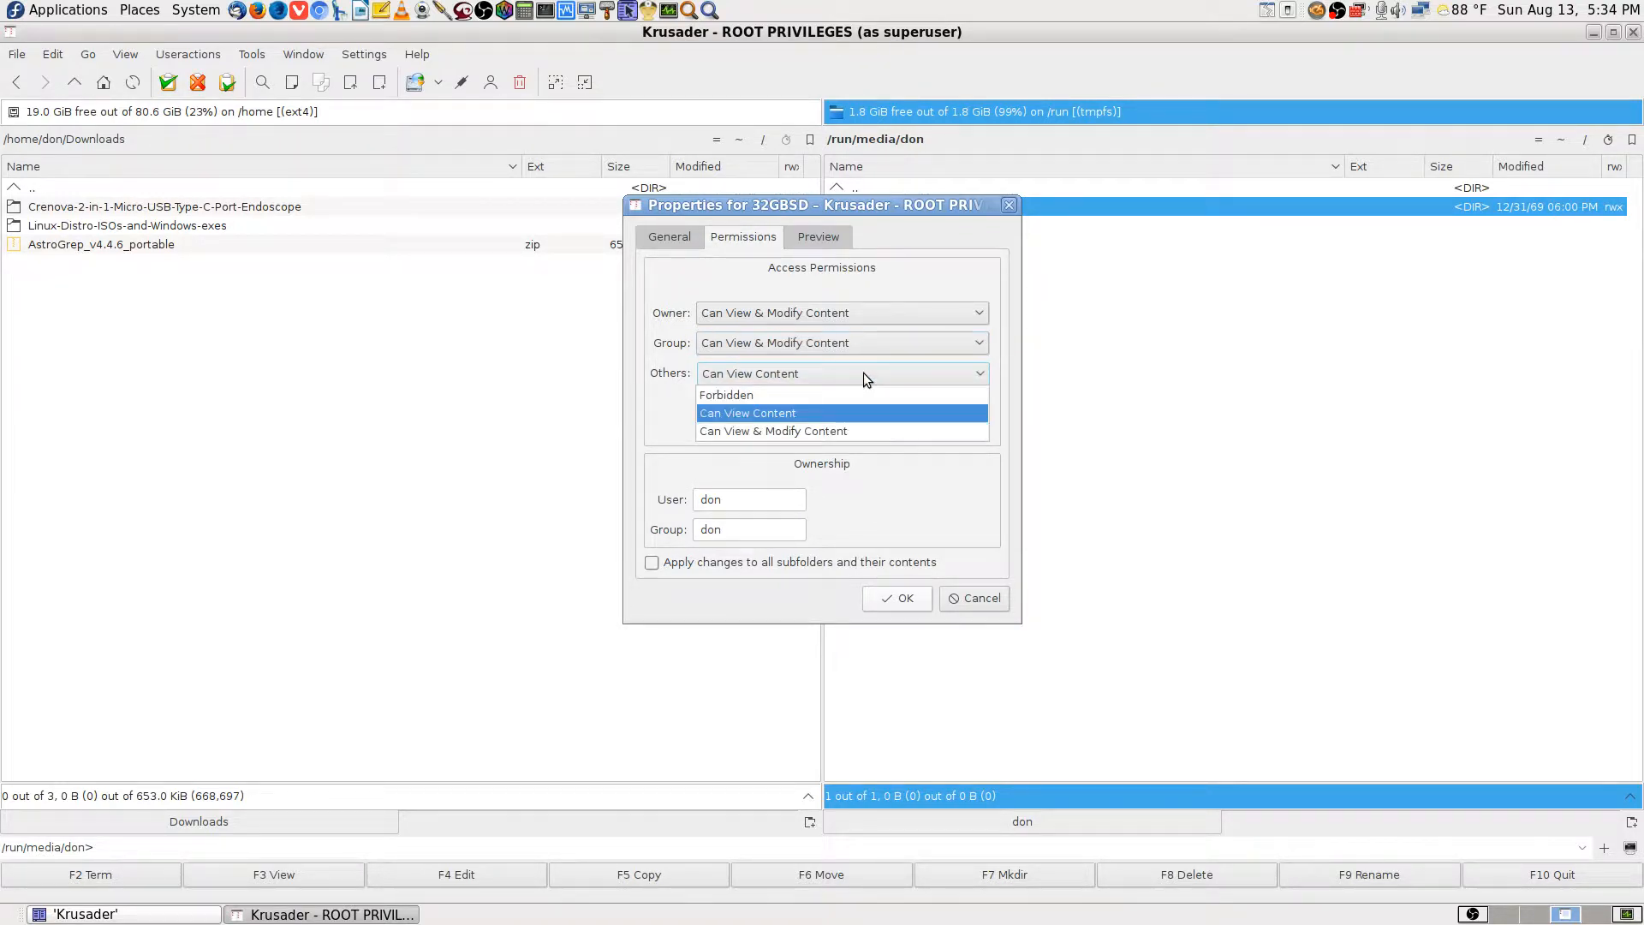
pyautogui.click(834, 428)
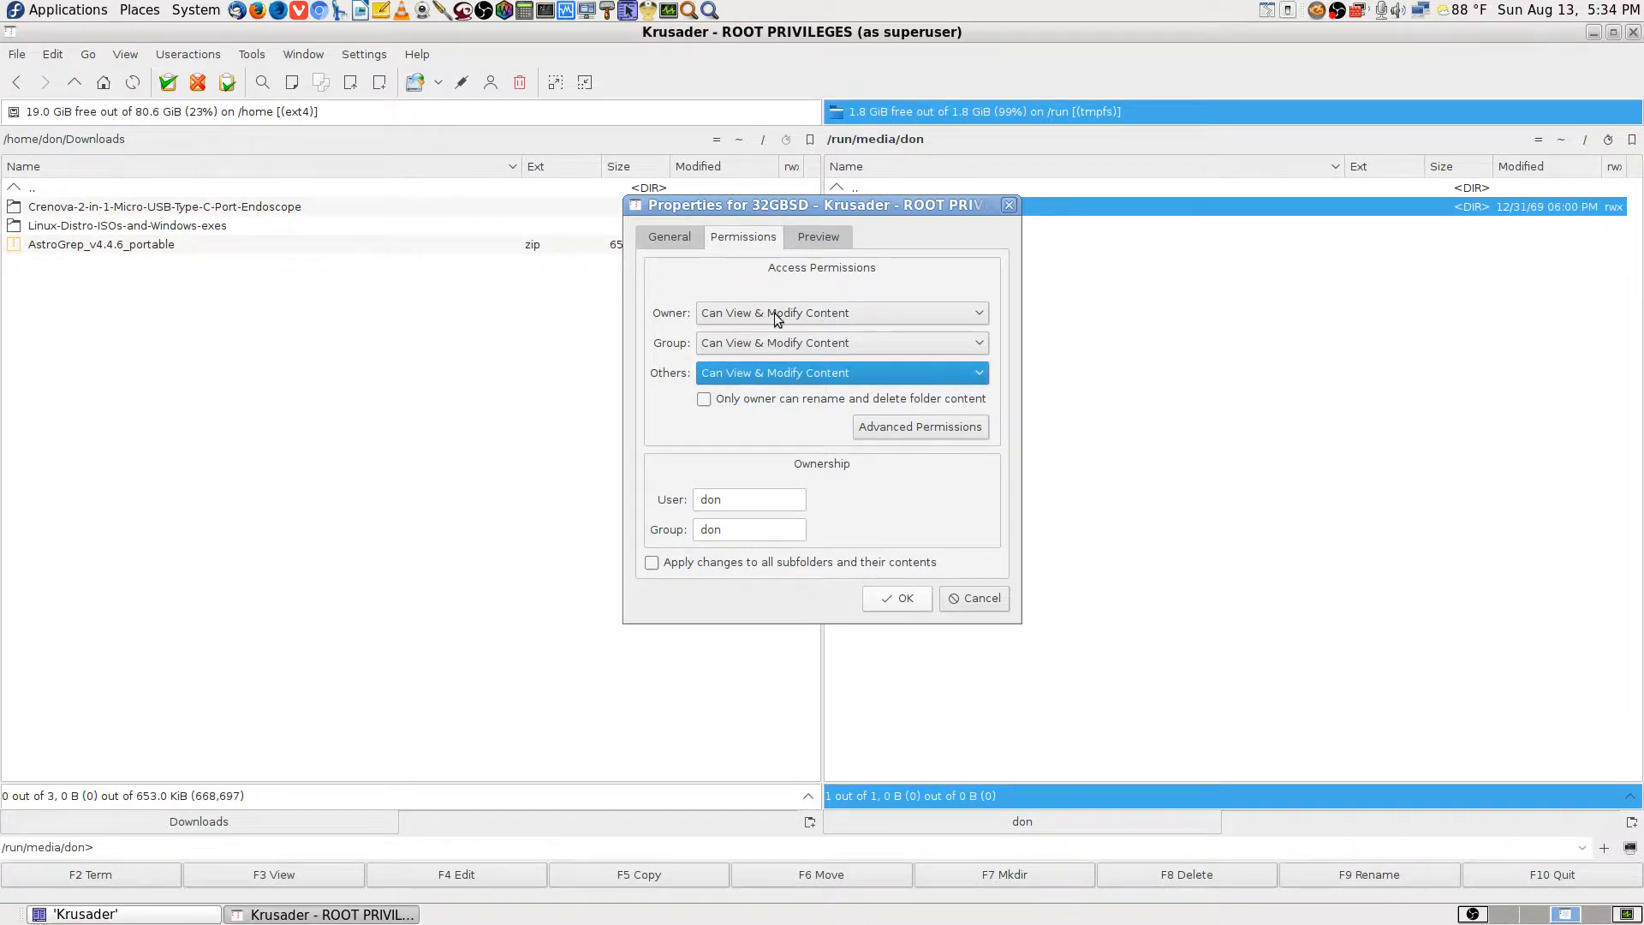
pyautogui.click(653, 562)
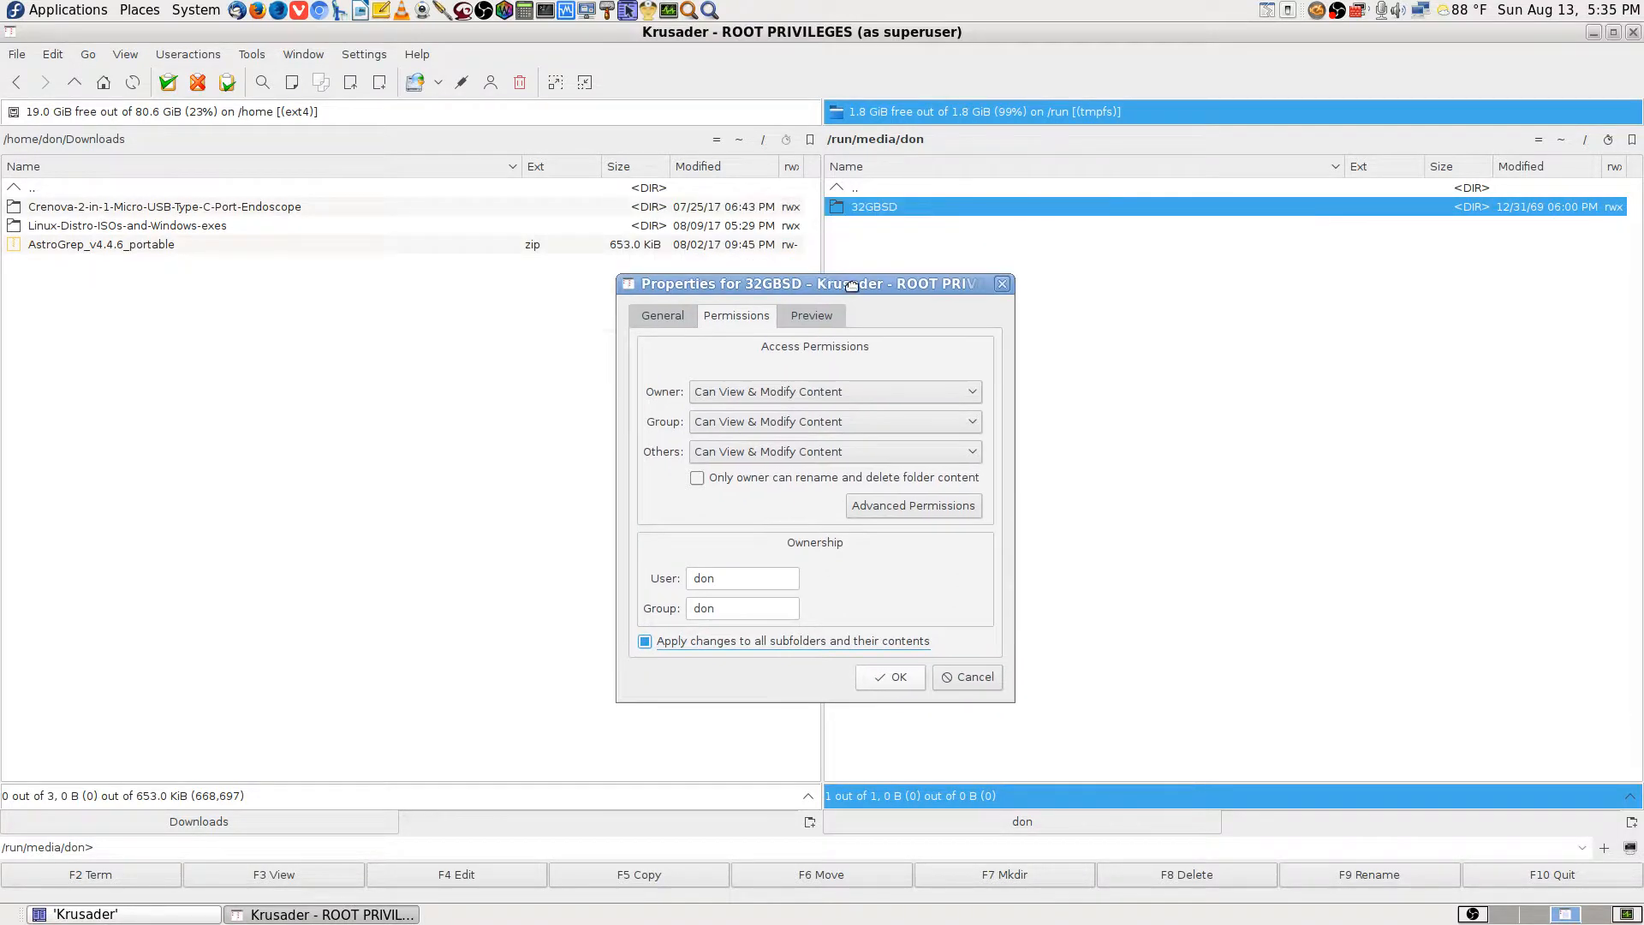
pyautogui.click(913, 680)
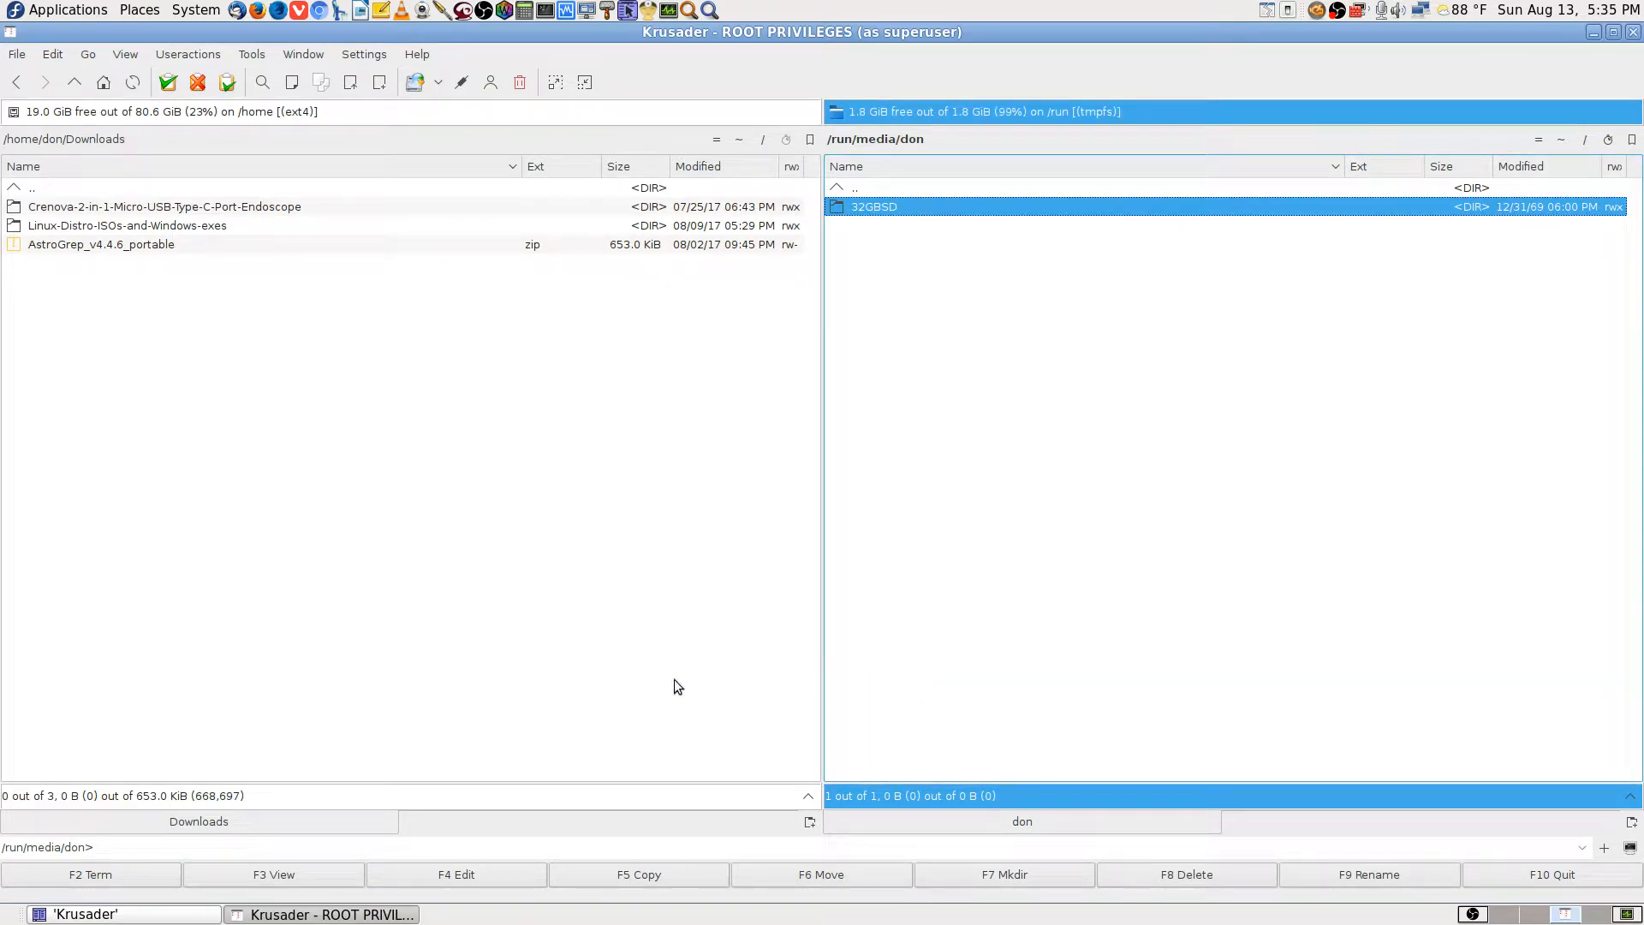
# Move the root-privileges Krusader window to the next workspace and switch to that workspace.
pyautogui.click(353, 913)
pyautogui.click(353, 912)
pyautogui.click(11, 32)
pyautogui.click(144, 202)
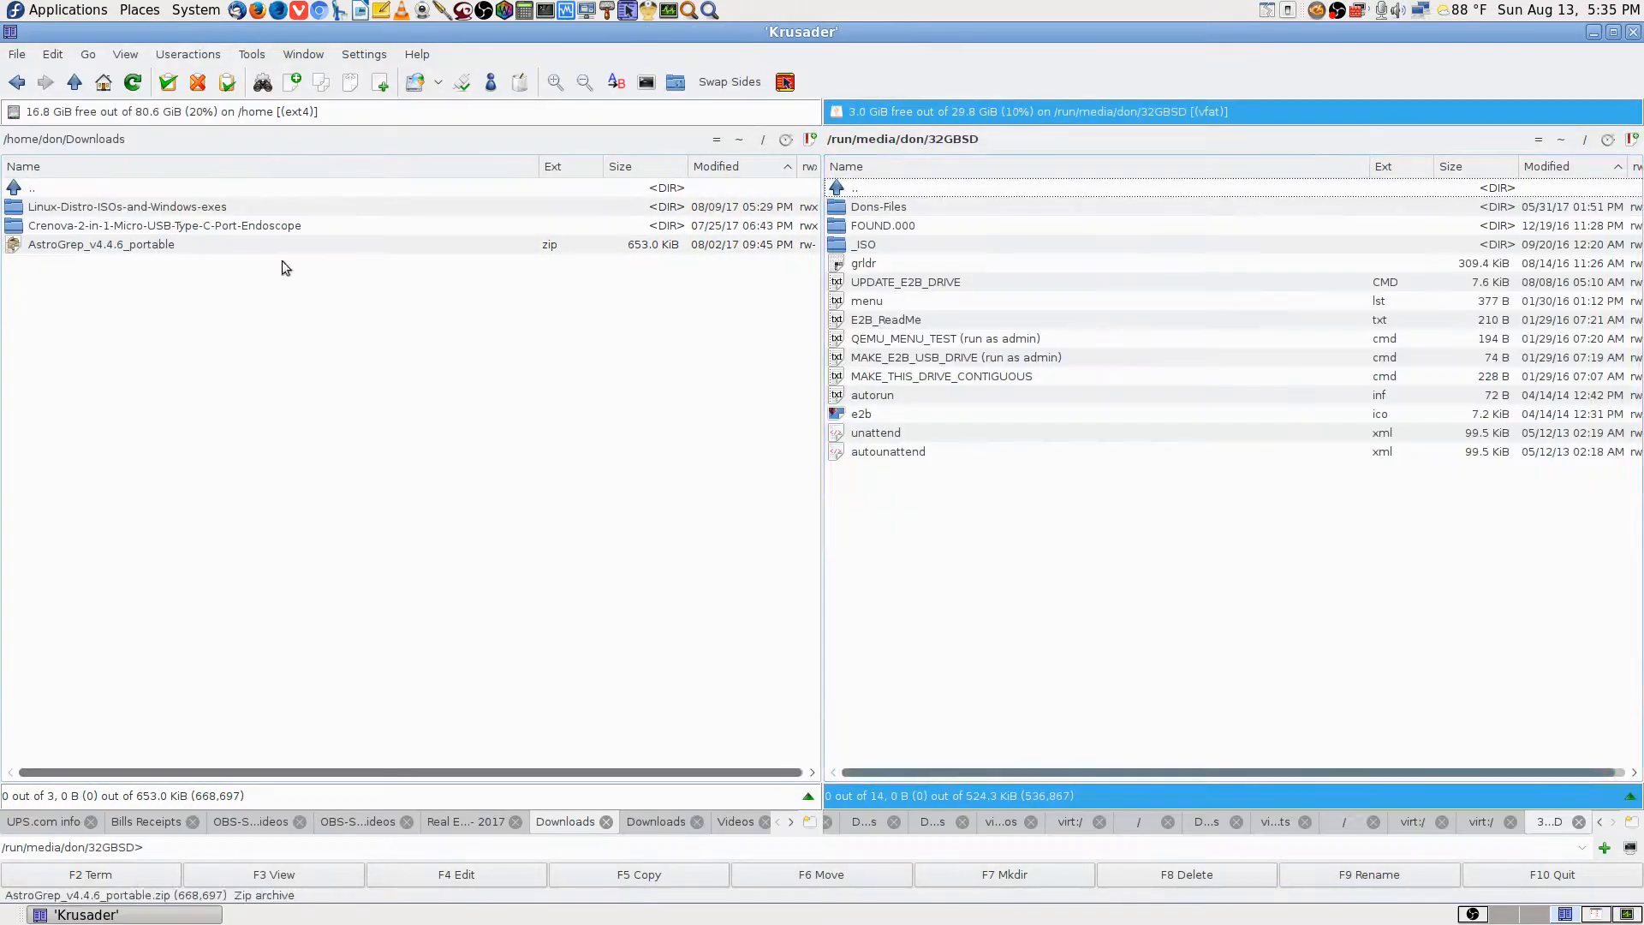
pyautogui.click(1597, 916)
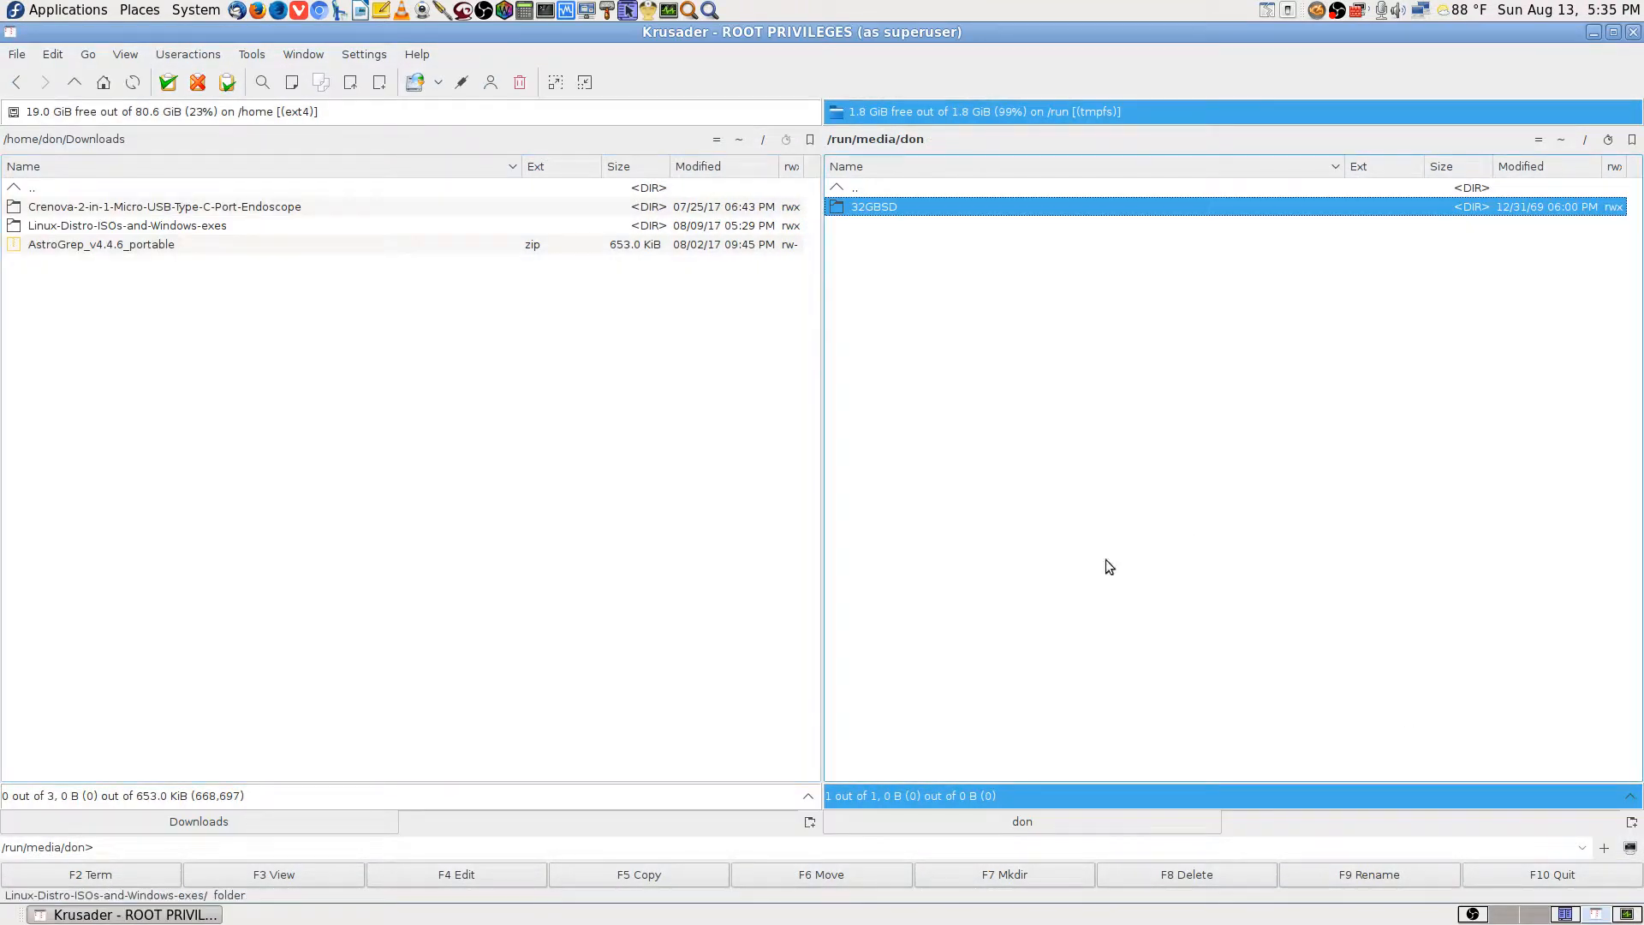
# Return to the root-privileges Krusader workspace and check the 32GBSD folder's access permissions, leaving them as they are.
pyautogui.click(1481, 915)
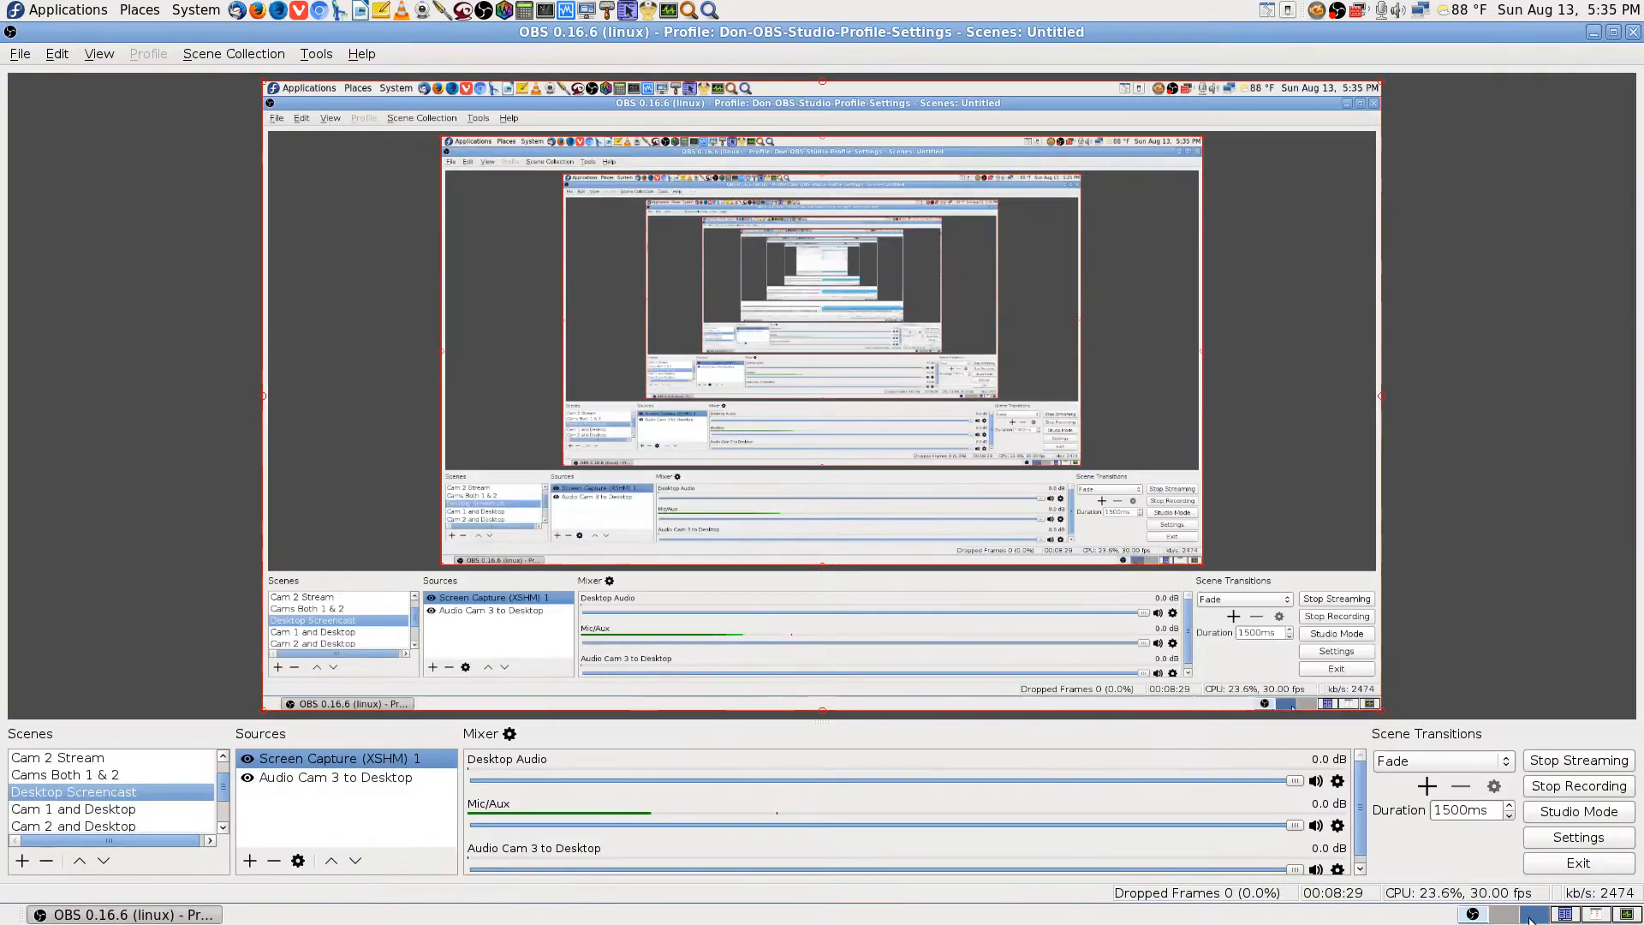
pyautogui.click(1590, 916)
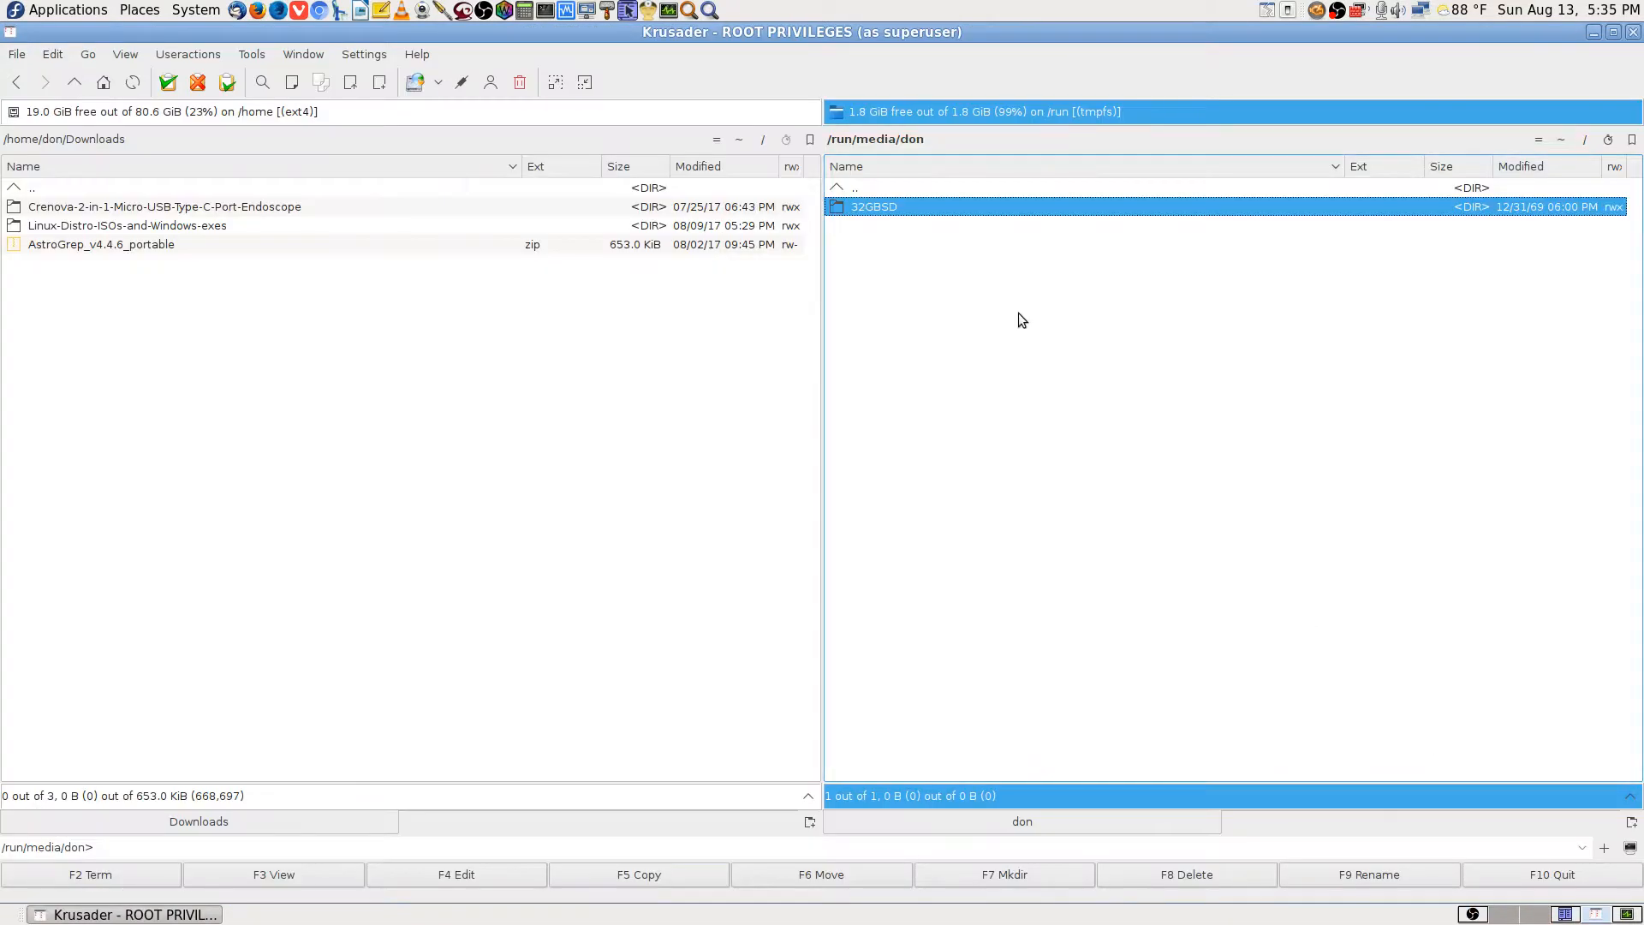
pyautogui.rightClick(893, 209)
pyautogui.click(1052, 714)
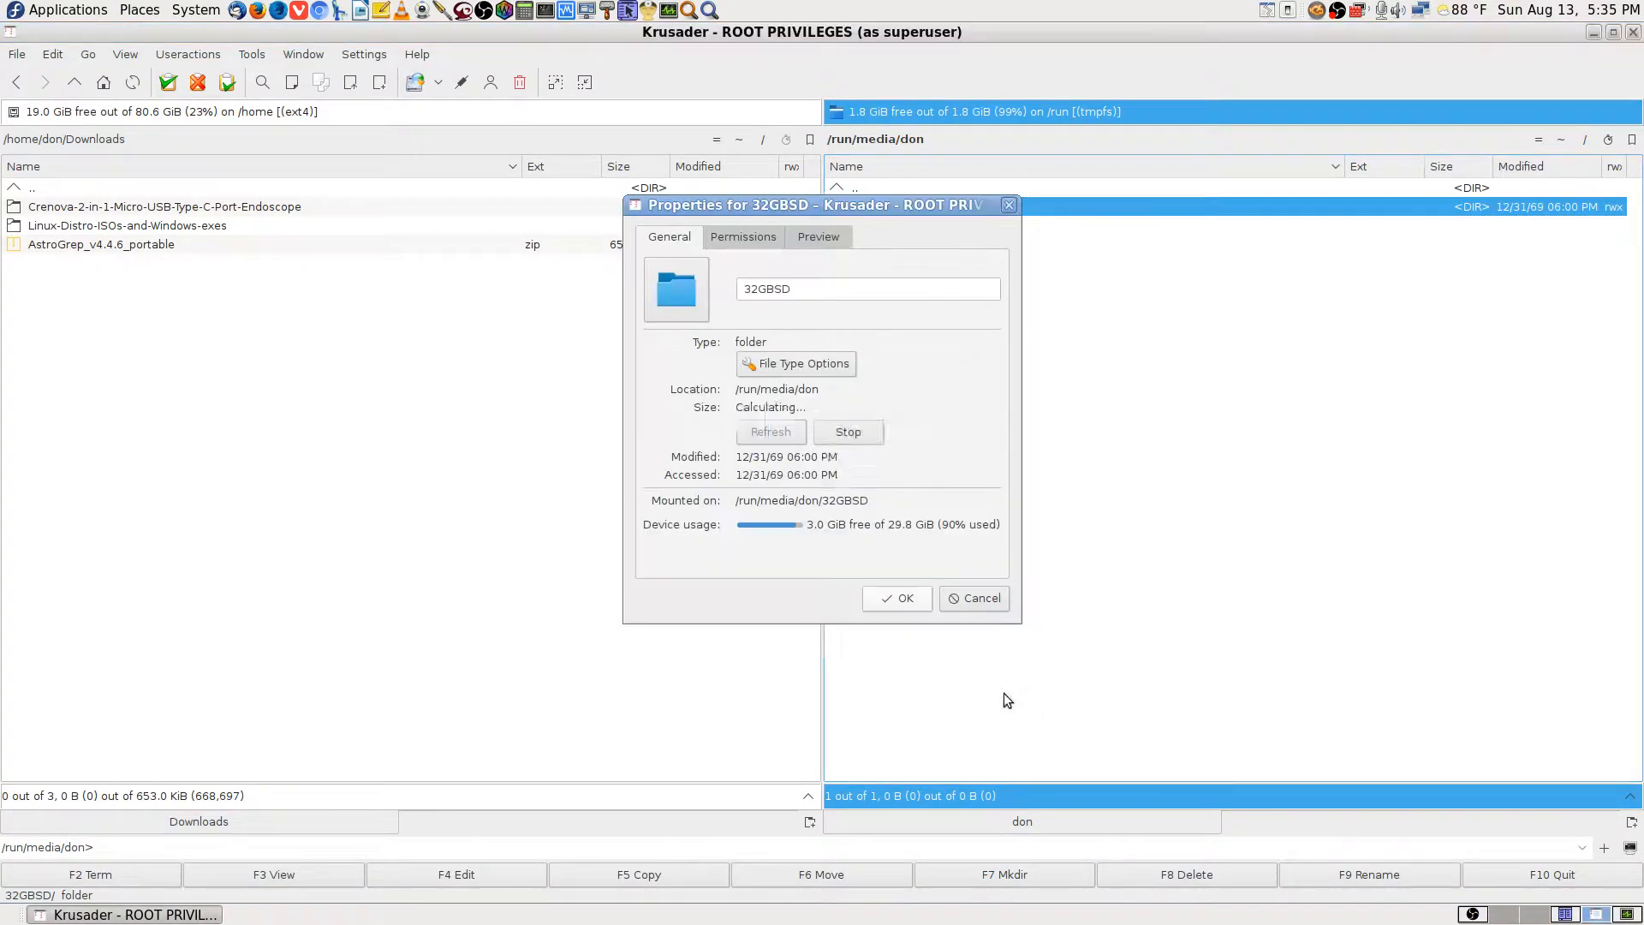
pyautogui.click(751, 243)
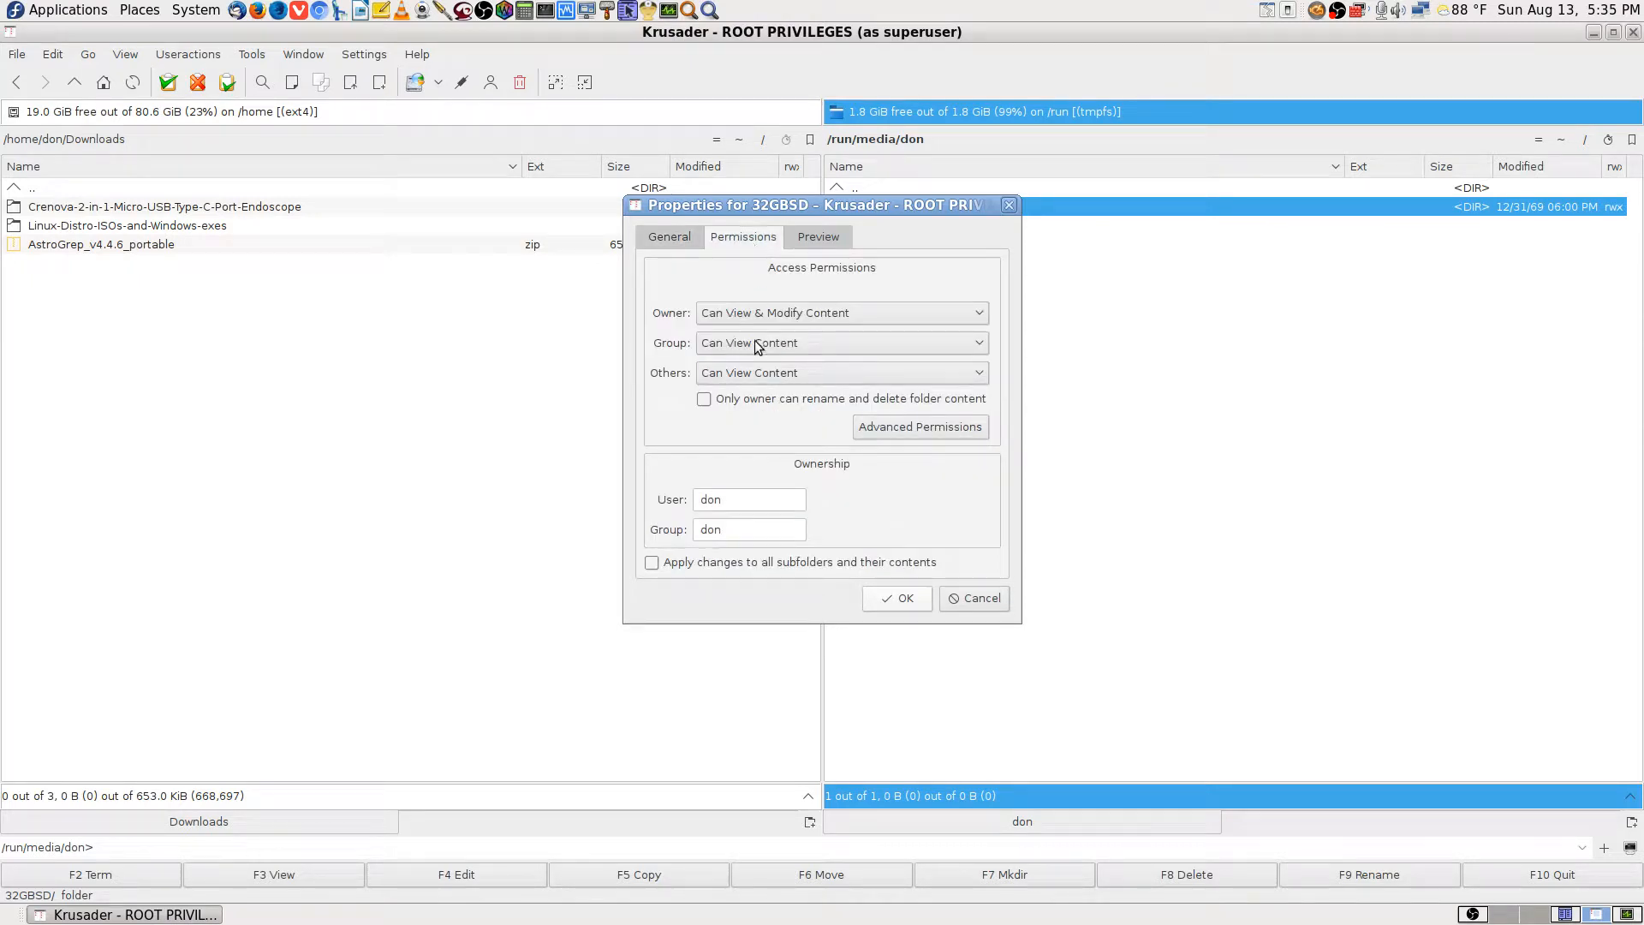
pyautogui.click(983, 600)
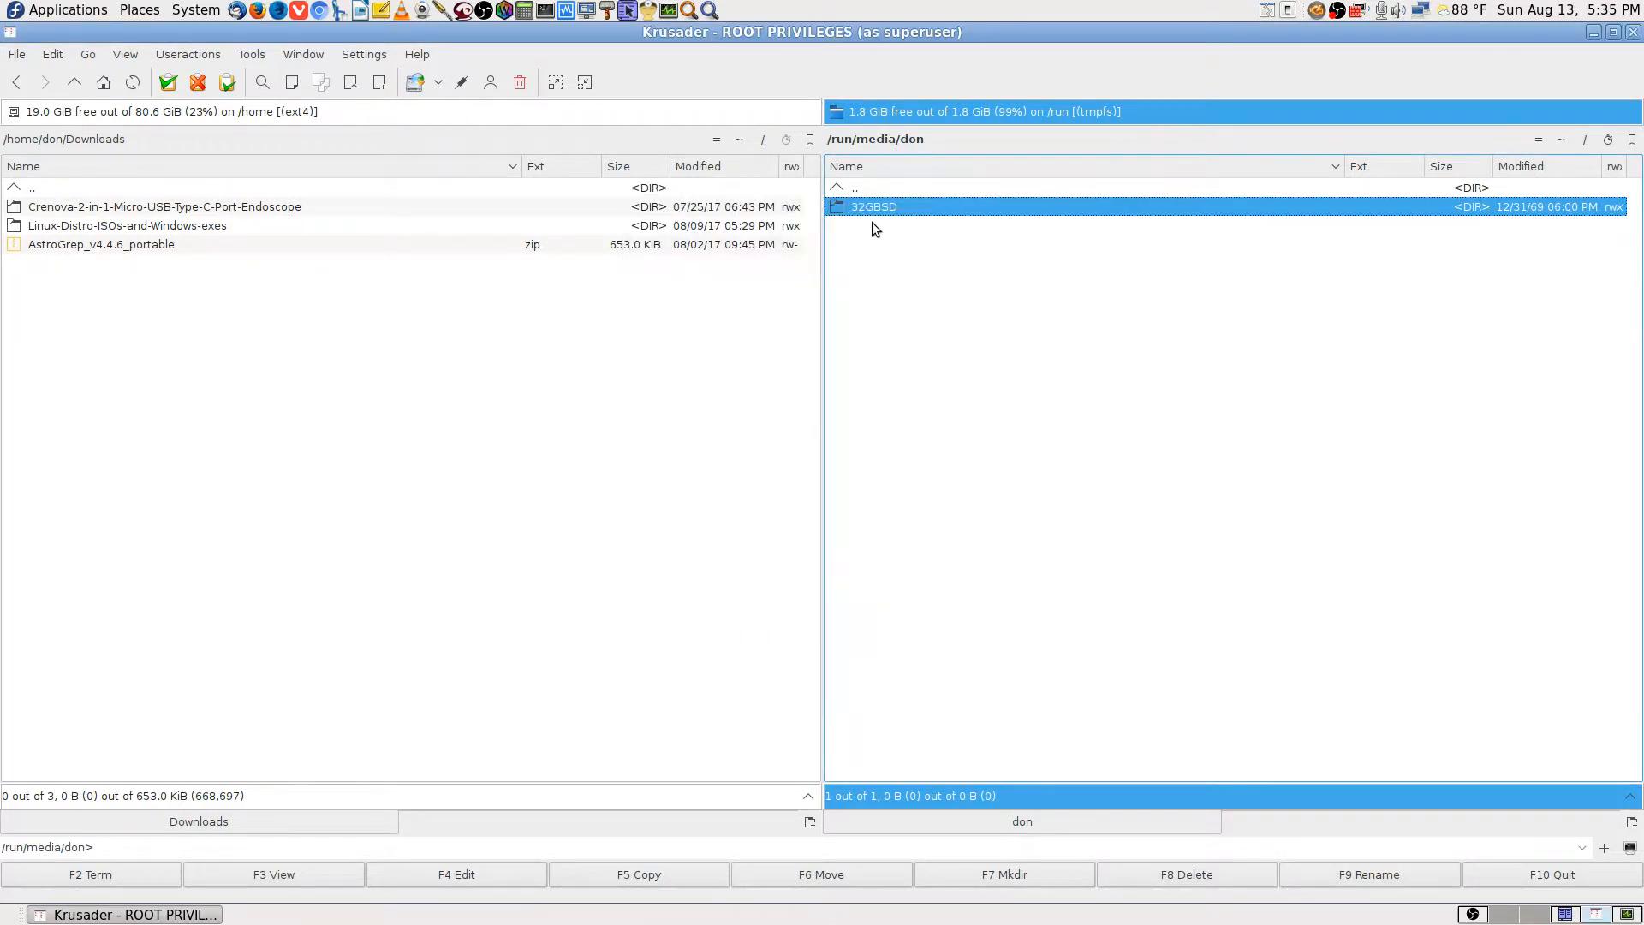
# Open the 32GBSD folder and try to set _ISO's group and others permissions to Can View & Modify Content, including all subfolders and contents.
pyautogui.doubleClick(872, 207)
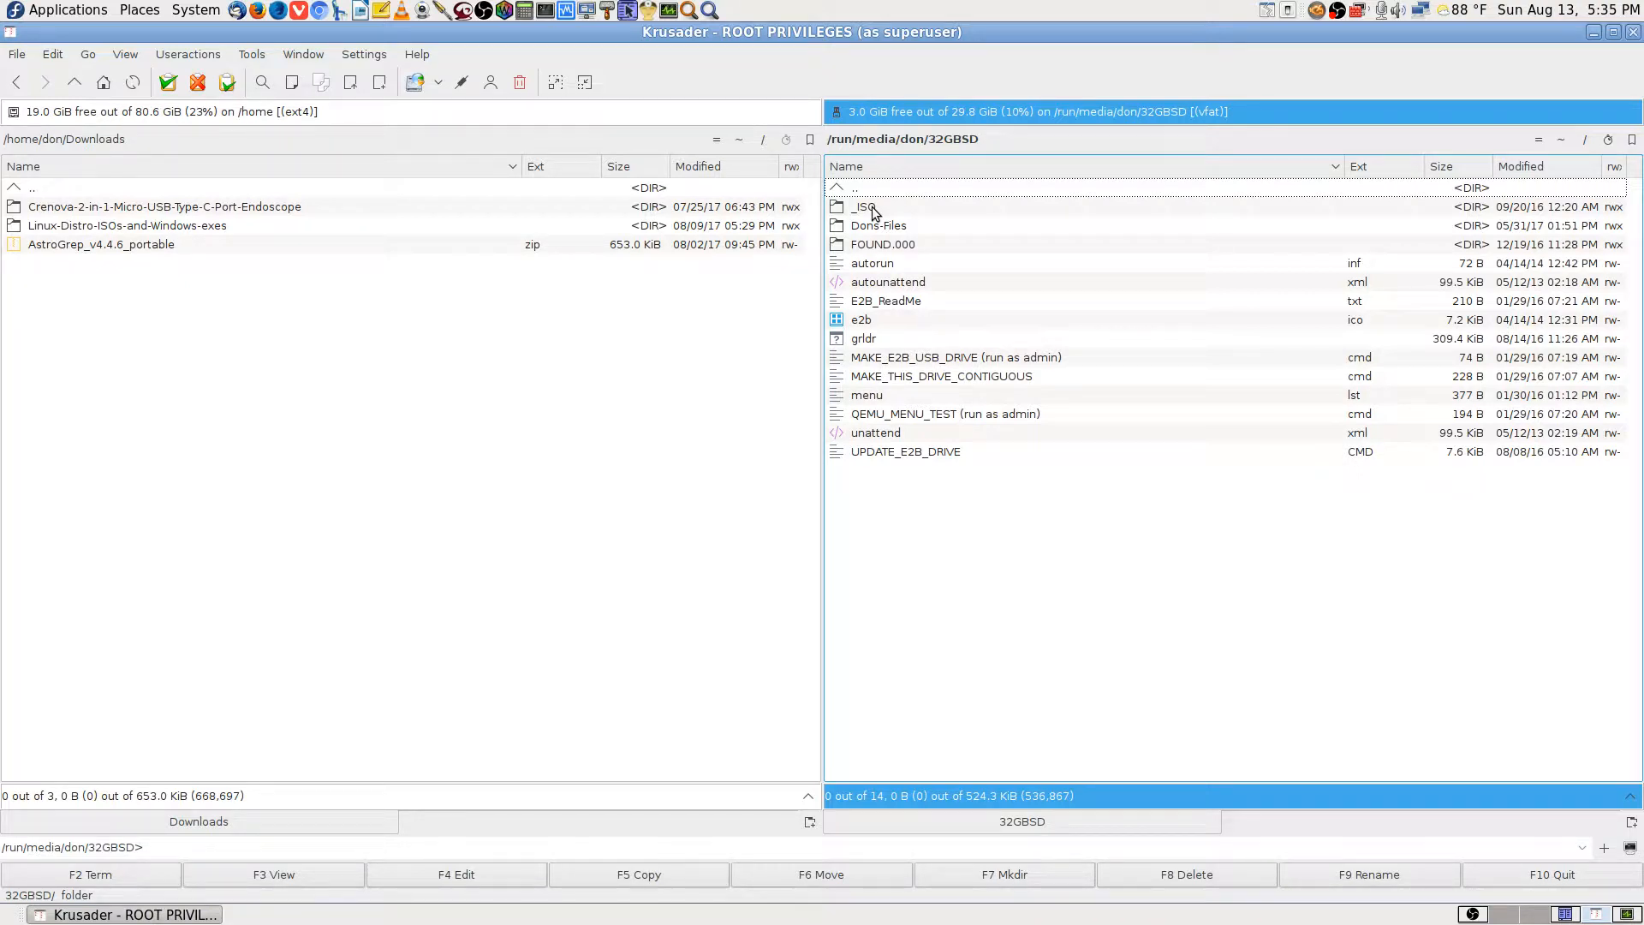
pyautogui.rightClick(874, 209)
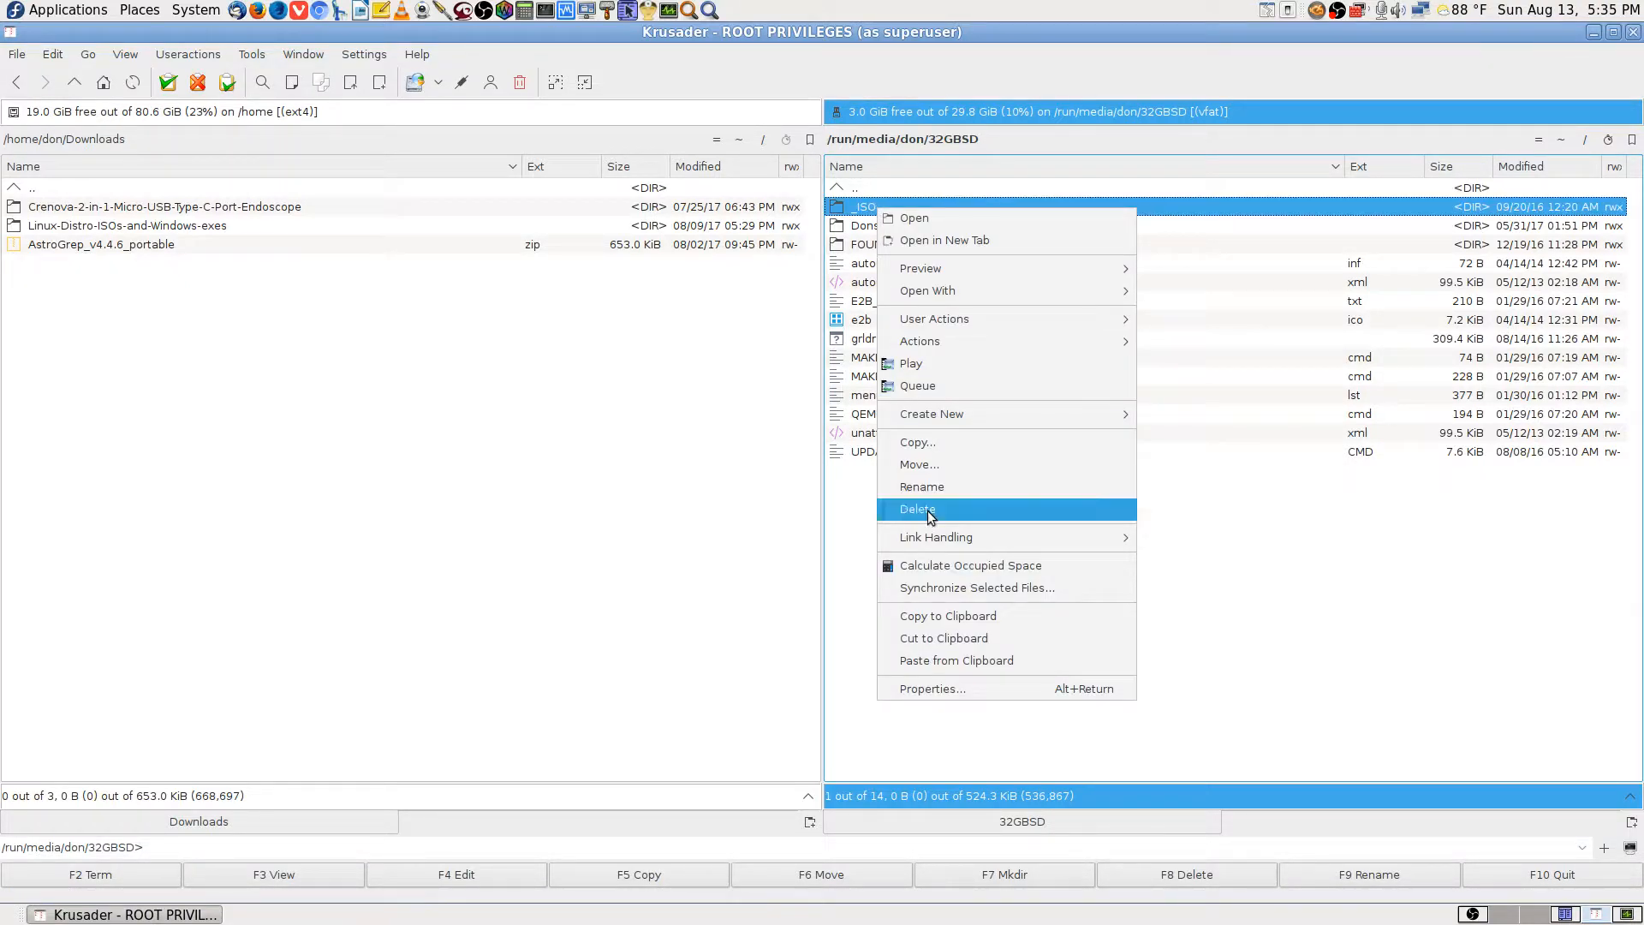
pyautogui.click(936, 690)
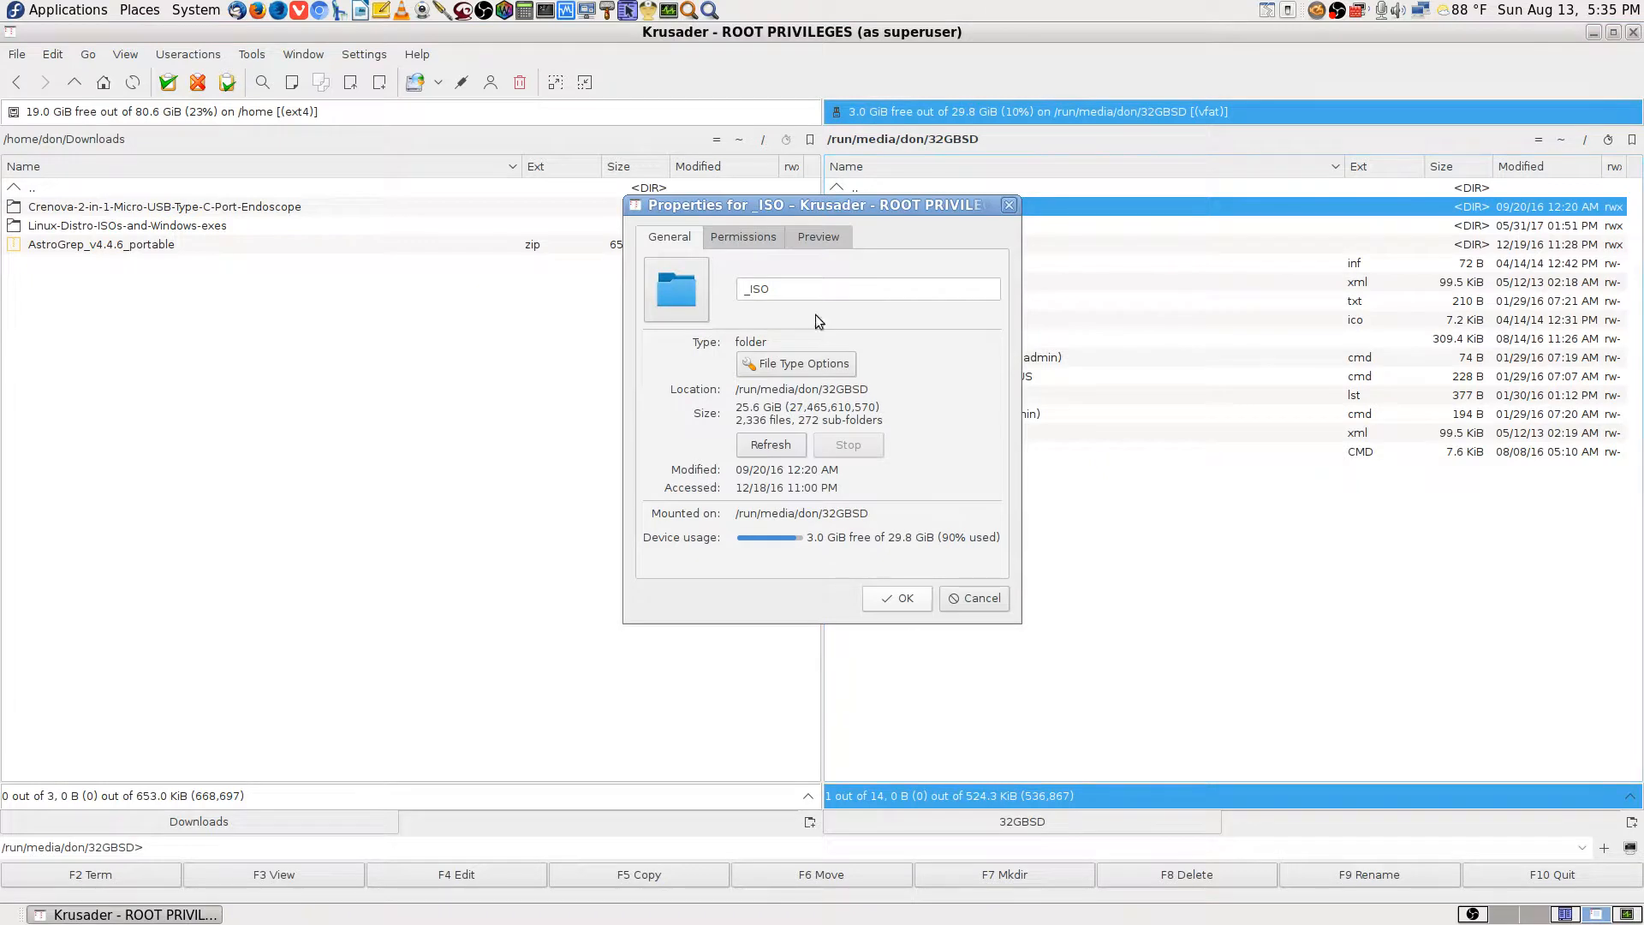
pyautogui.click(743, 237)
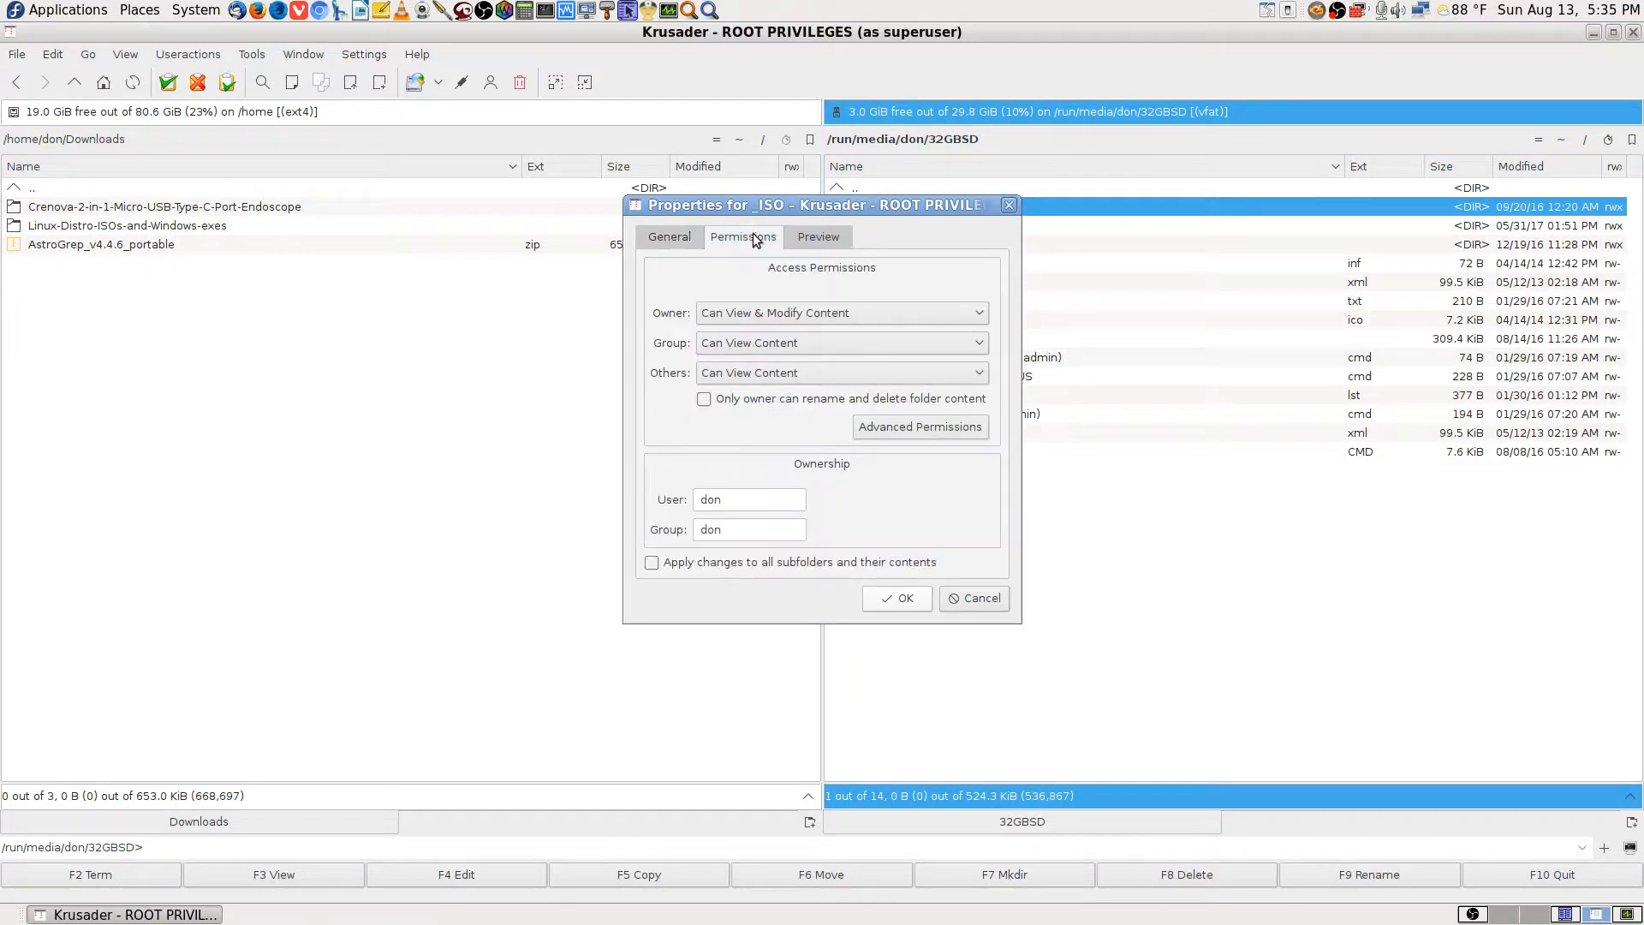
pyautogui.click(789, 335)
pyautogui.click(769, 394)
pyautogui.click(762, 374)
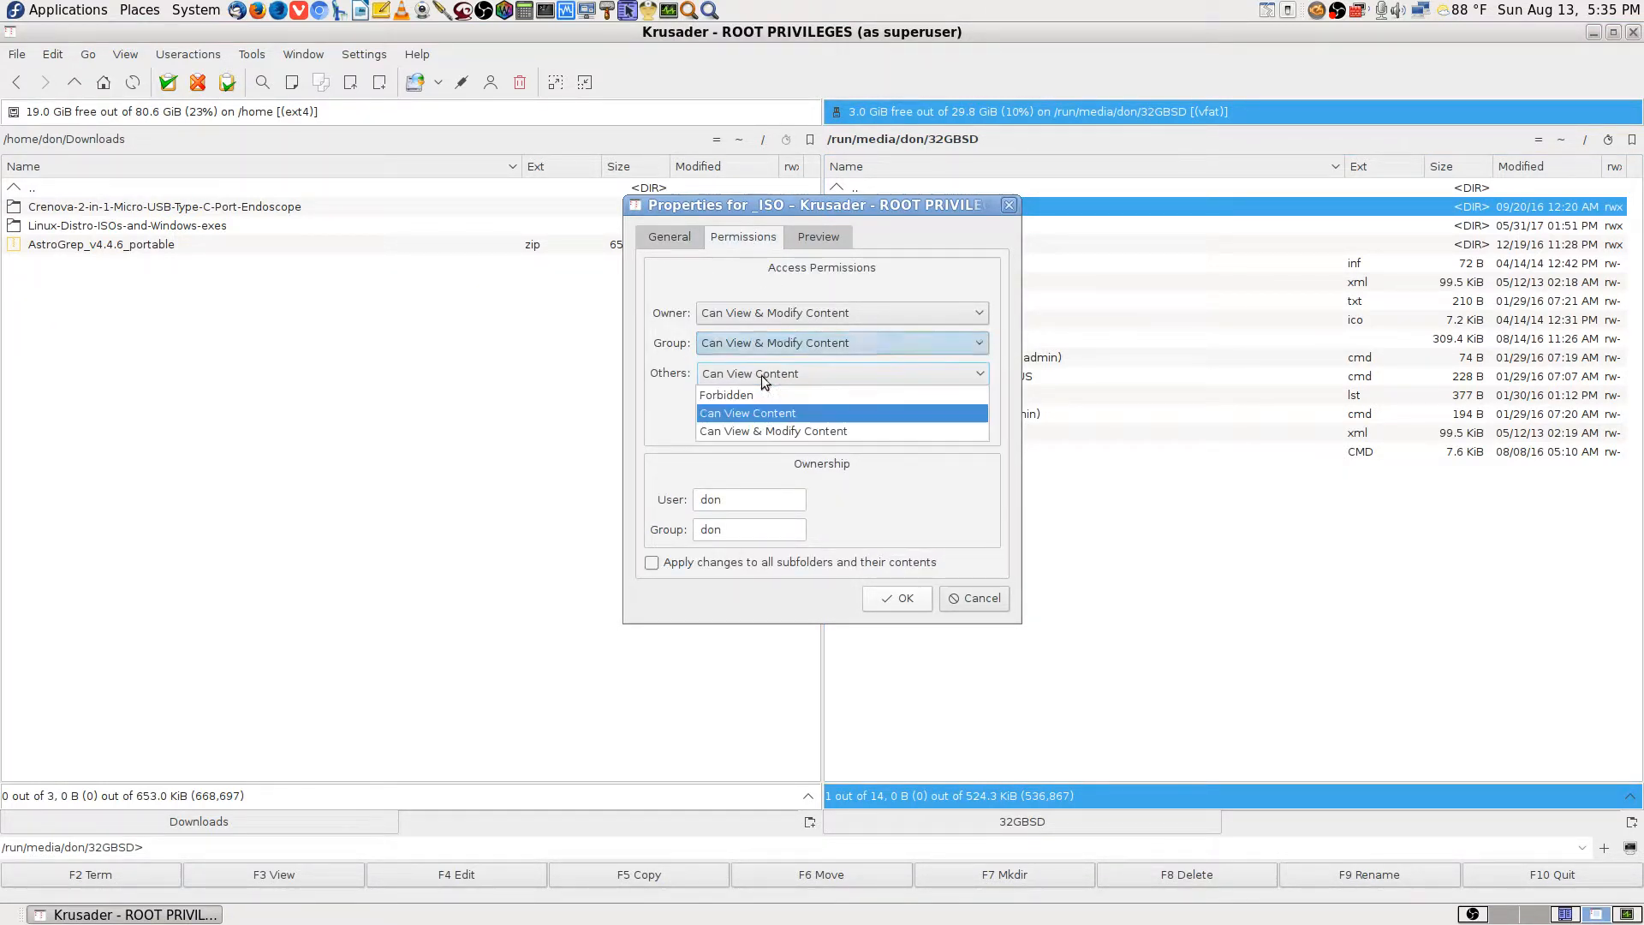
pyautogui.click(769, 424)
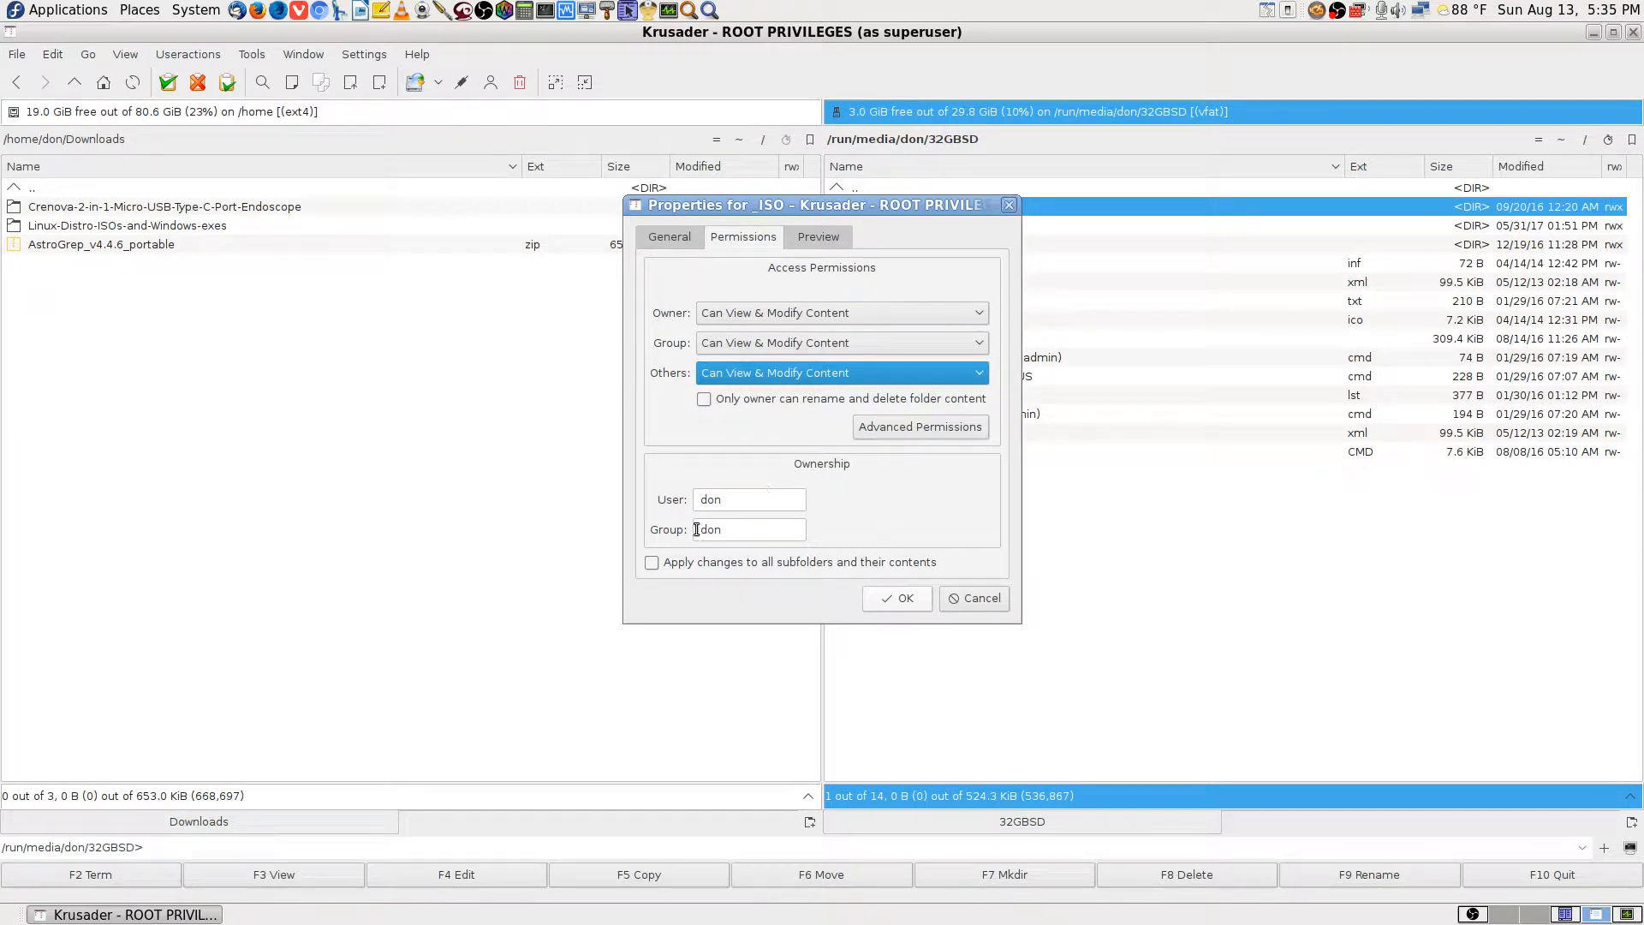
pyautogui.click(653, 564)
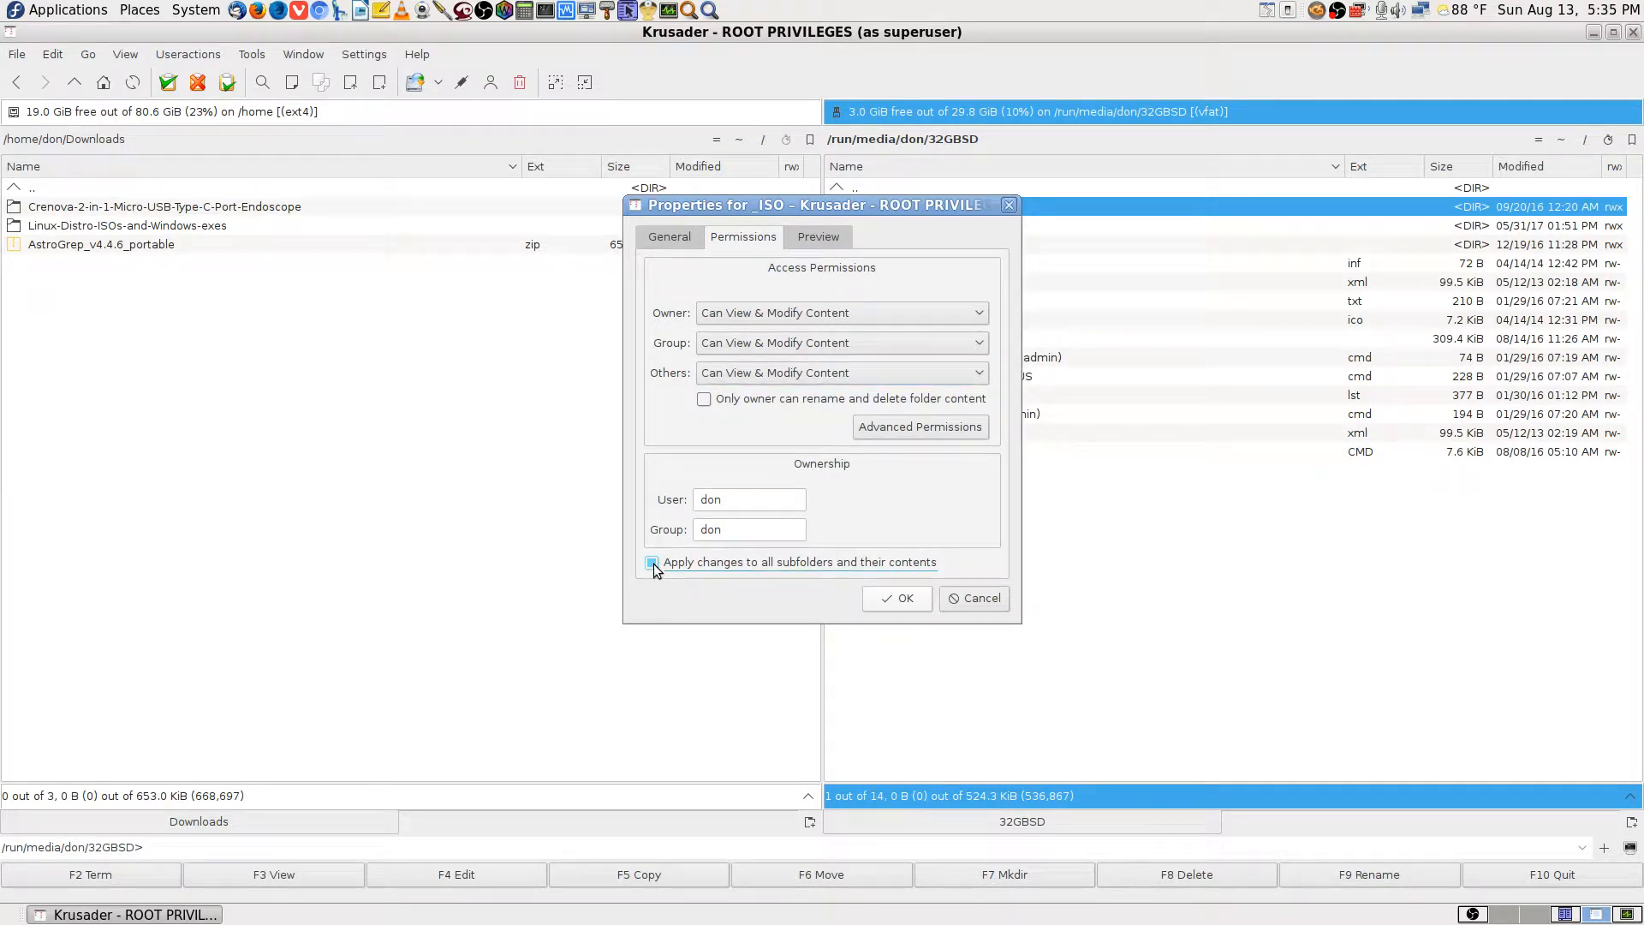
pyautogui.click(908, 599)
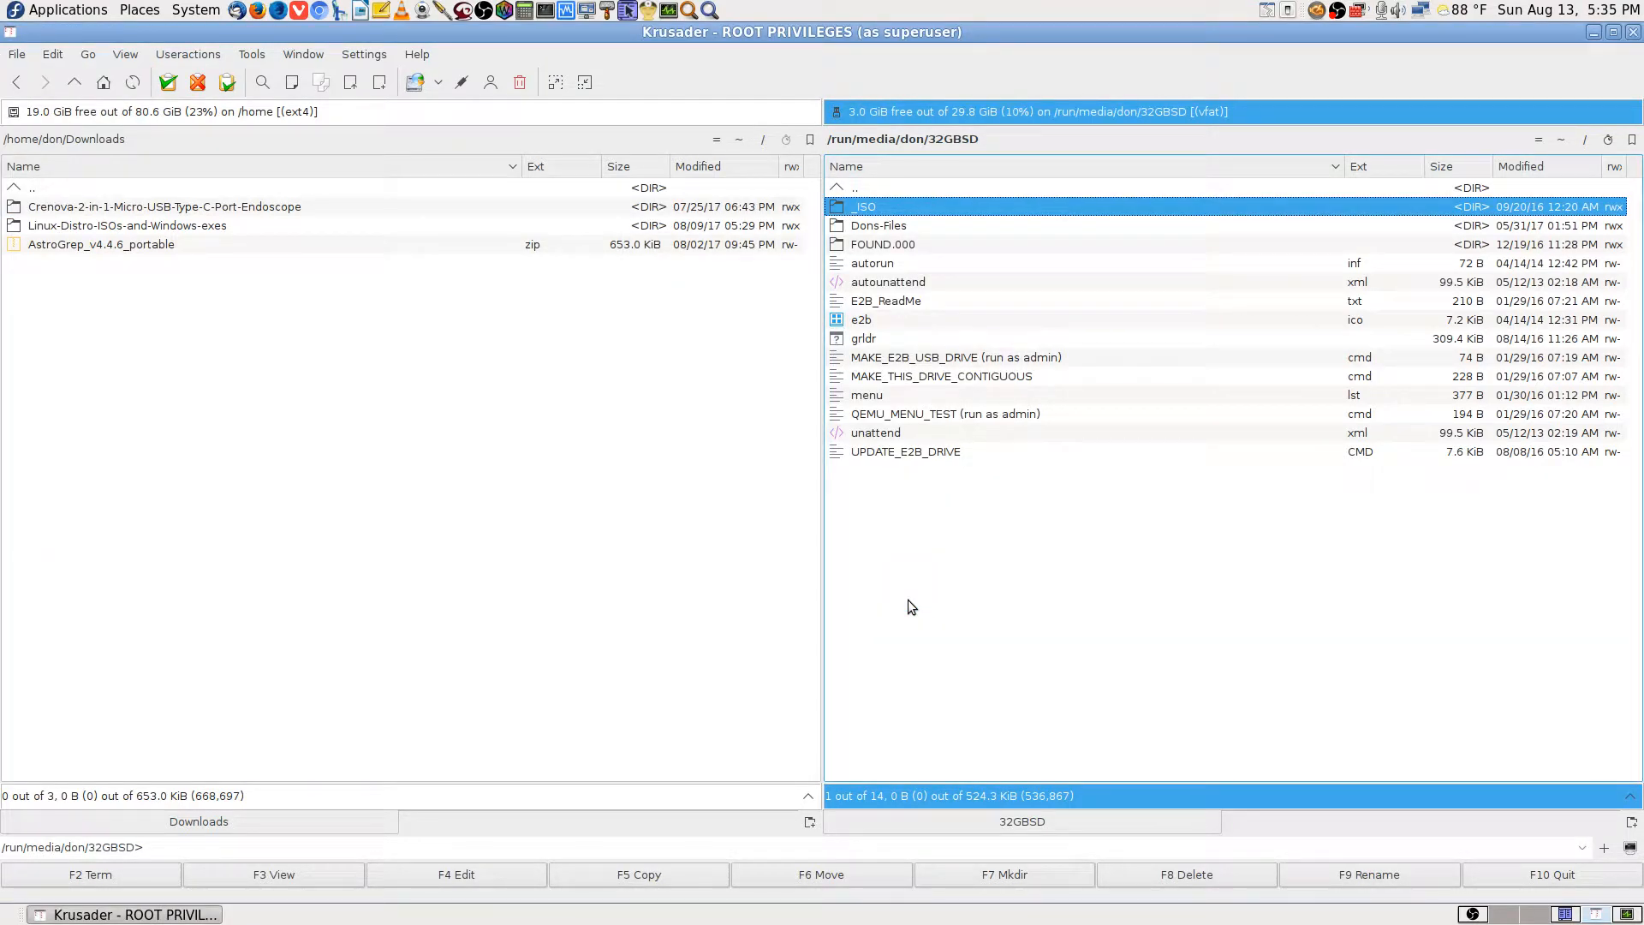
# Check the _ISO folder's access permissions again and close its properties without changes.
pyautogui.rightClick(876, 213)
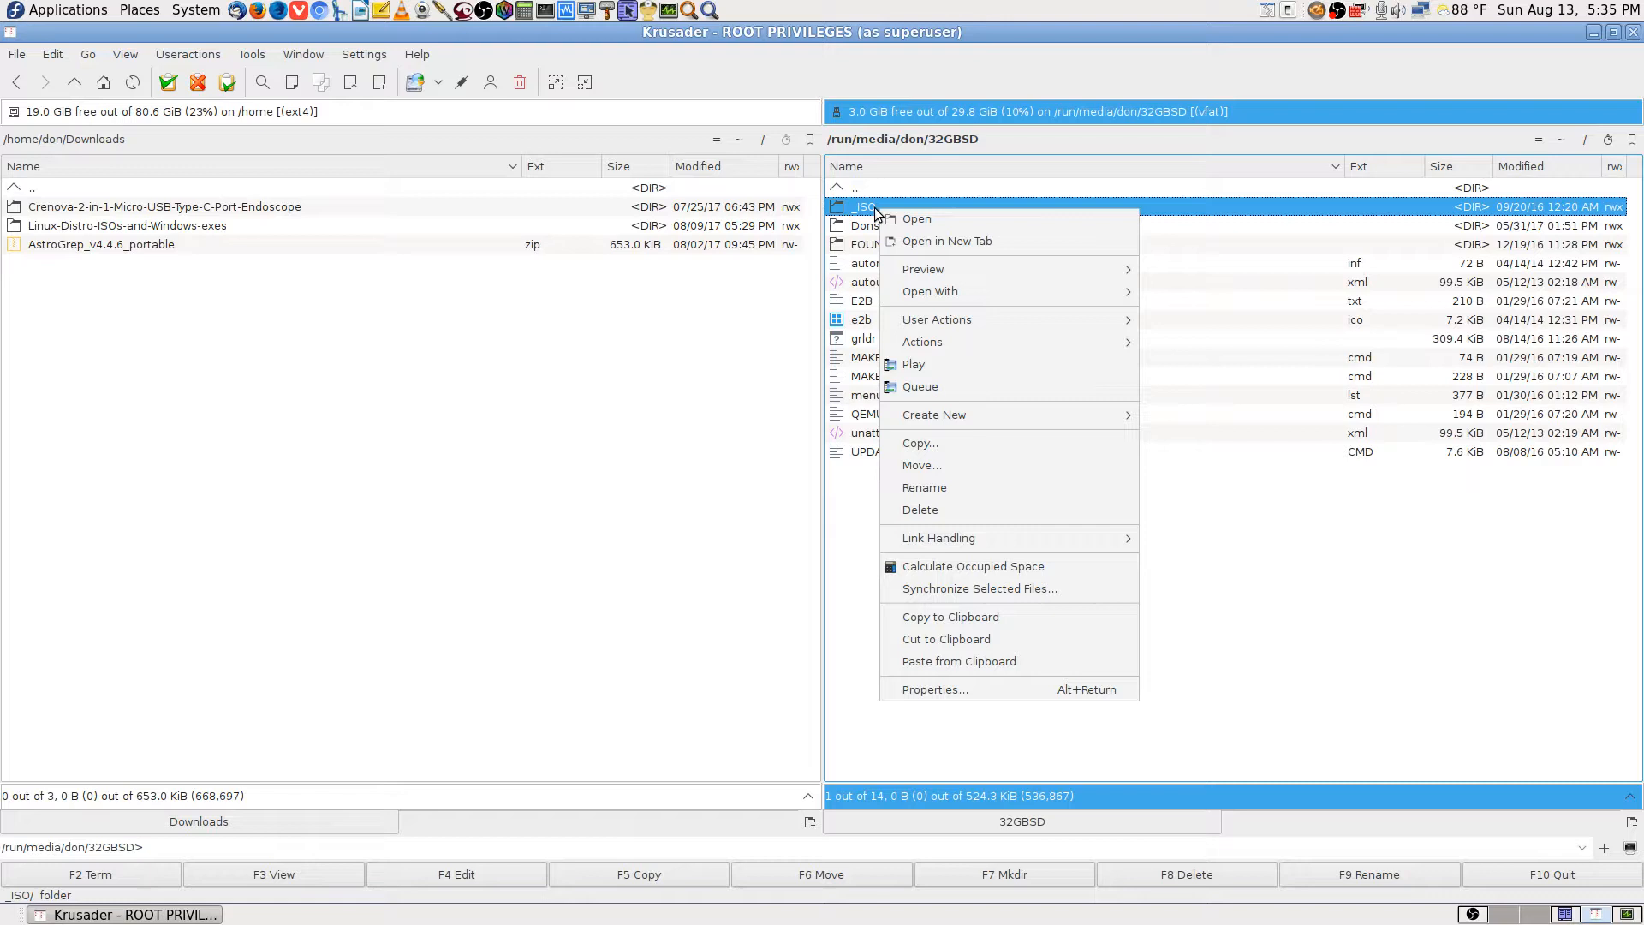
pyautogui.click(935, 689)
pyautogui.click(744, 237)
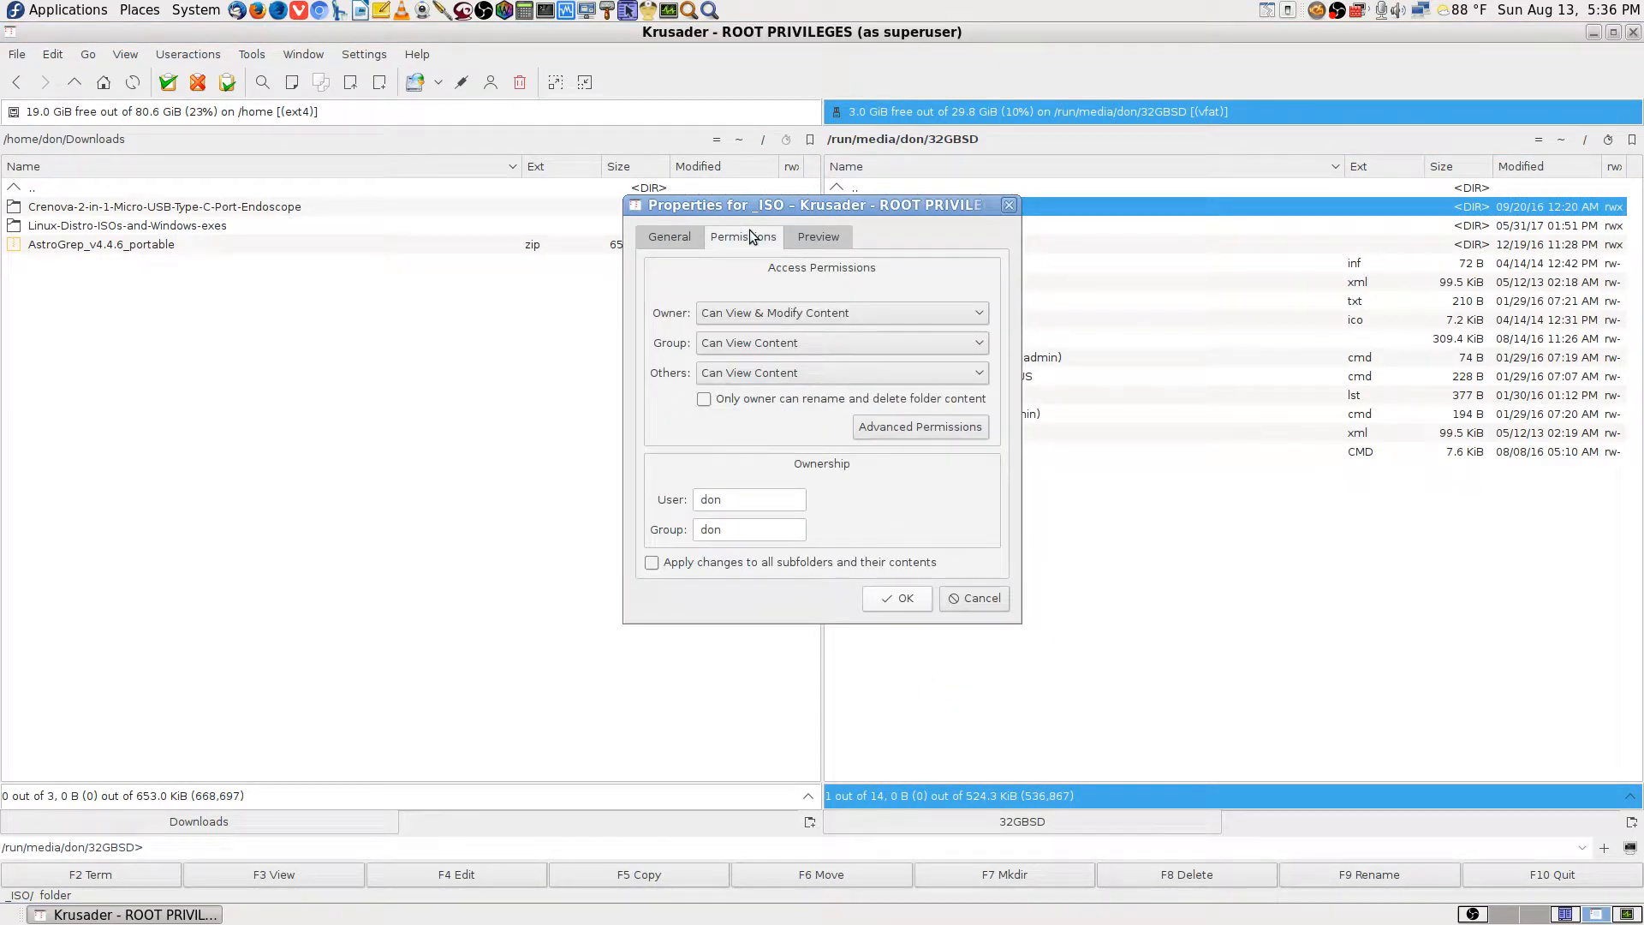
pyautogui.click(959, 601)
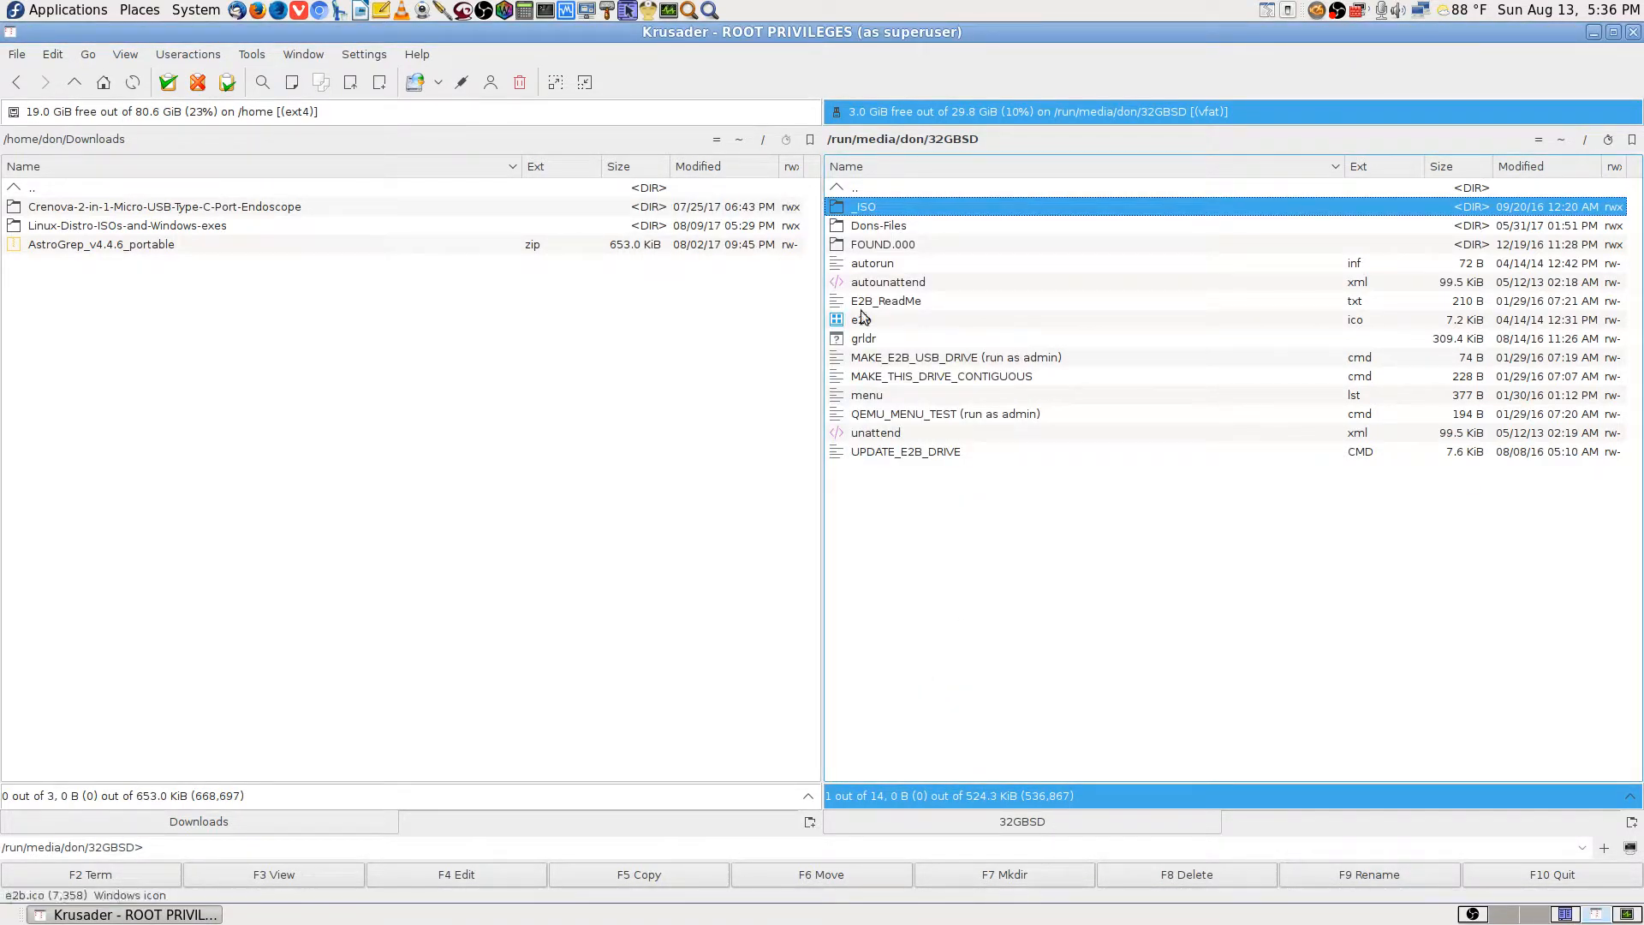
# Set the Dons-Files folder's group and others permissions to Can View & Modify Content, applied to all subfolders and their contents.
pyautogui.rightClick(891, 227)
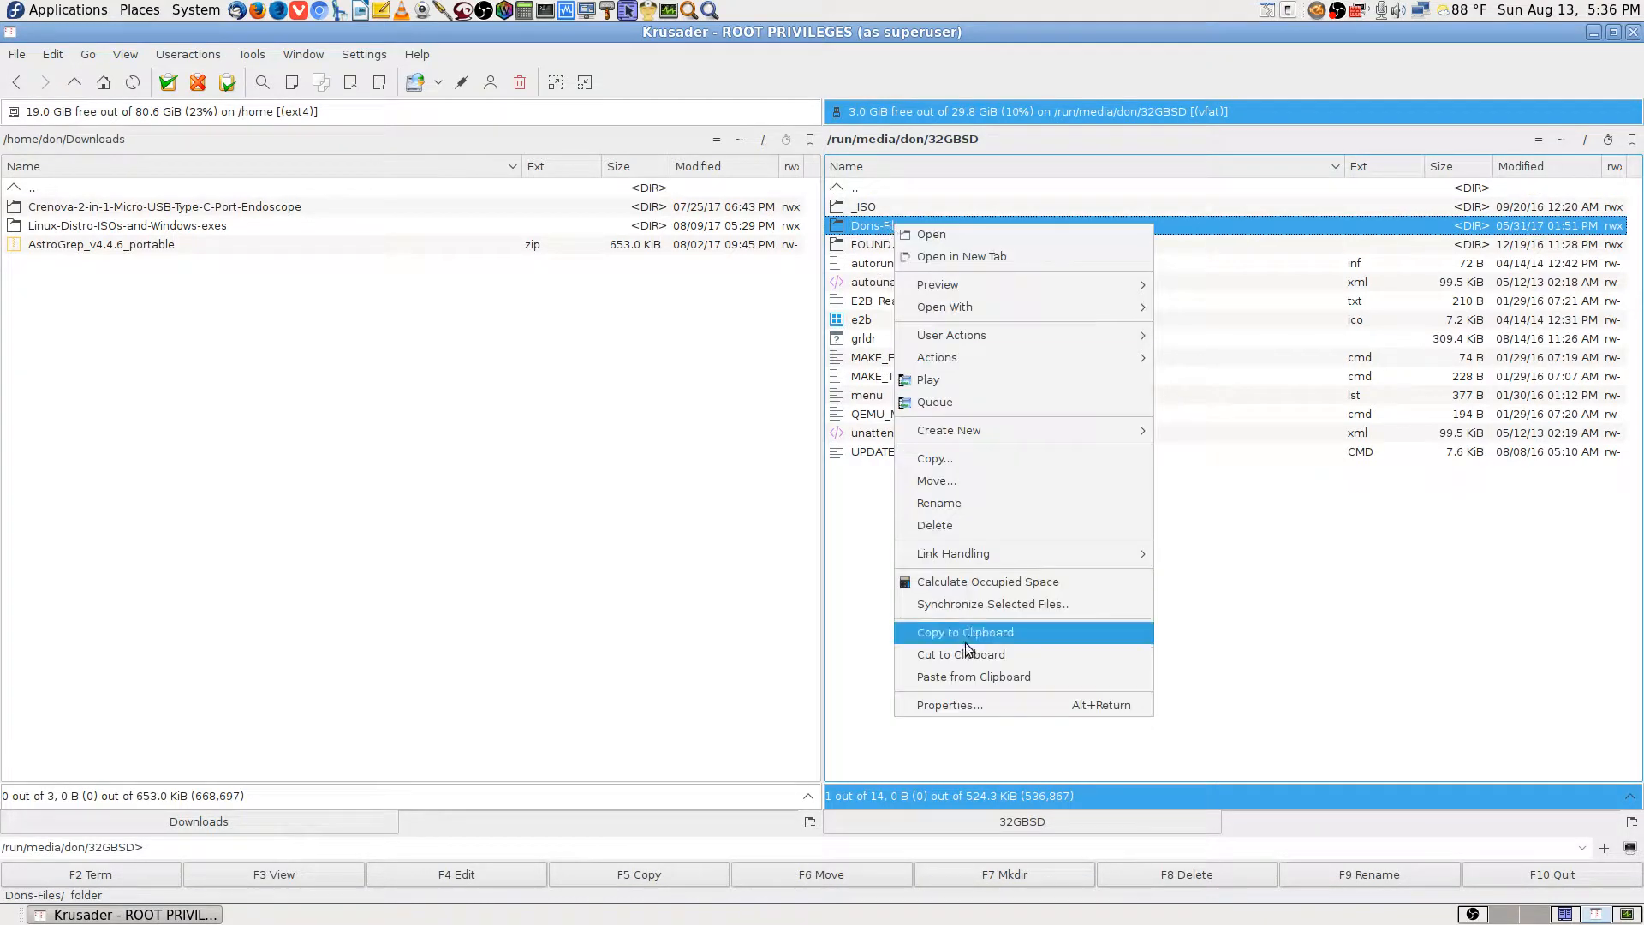
pyautogui.click(945, 704)
pyautogui.click(764, 235)
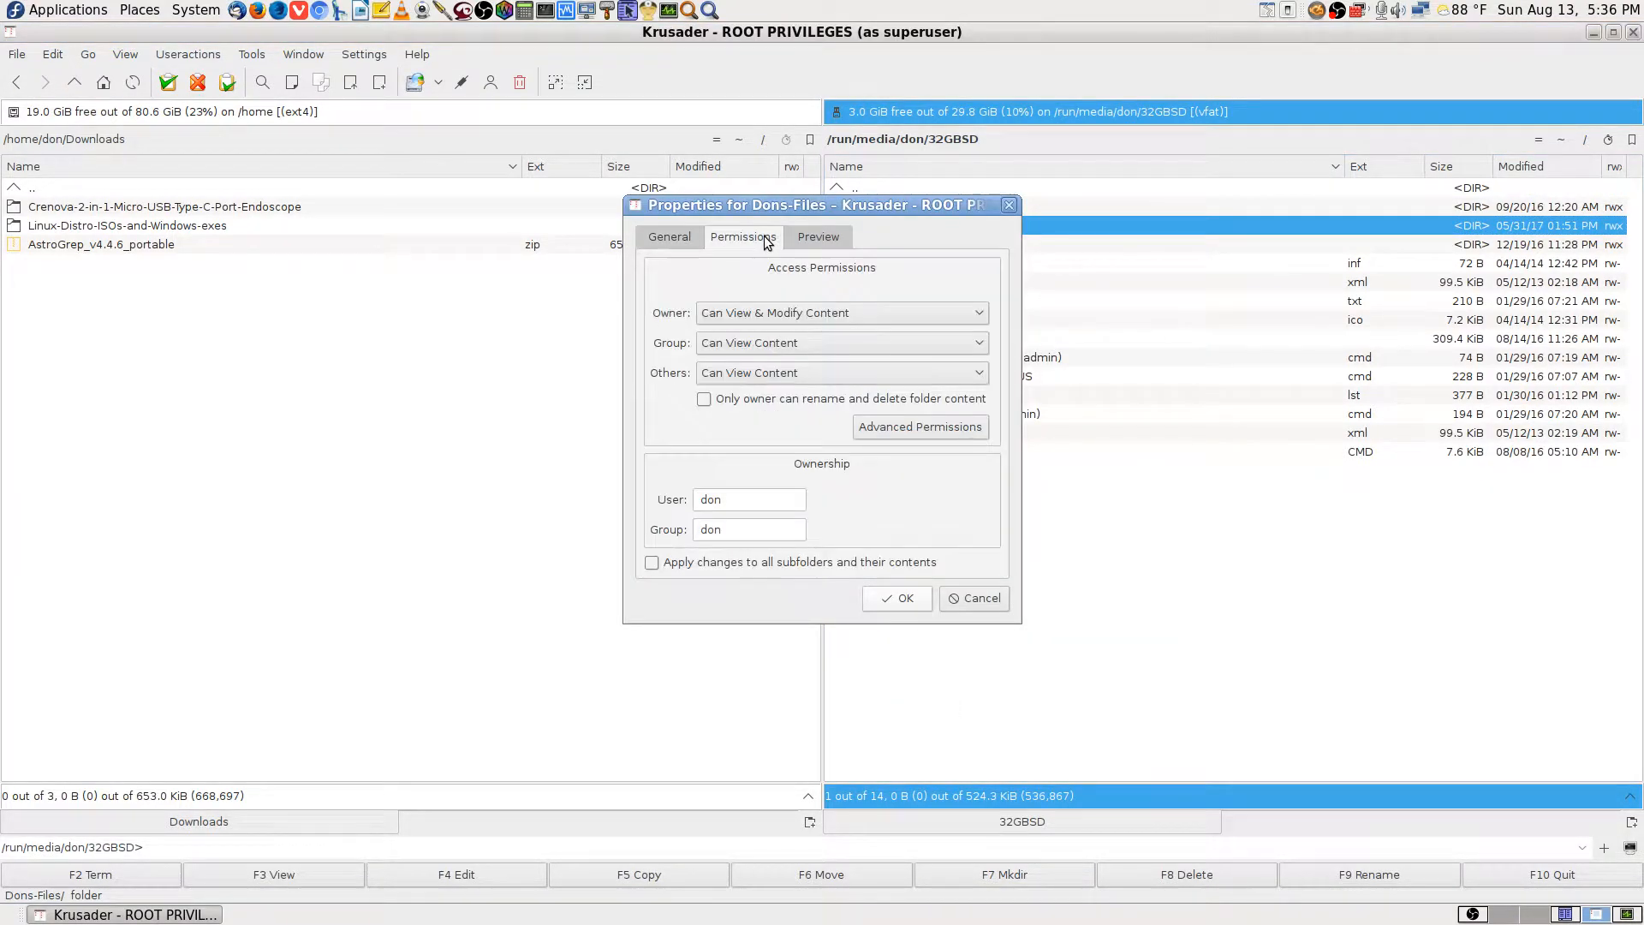
pyautogui.click(758, 345)
pyautogui.click(744, 401)
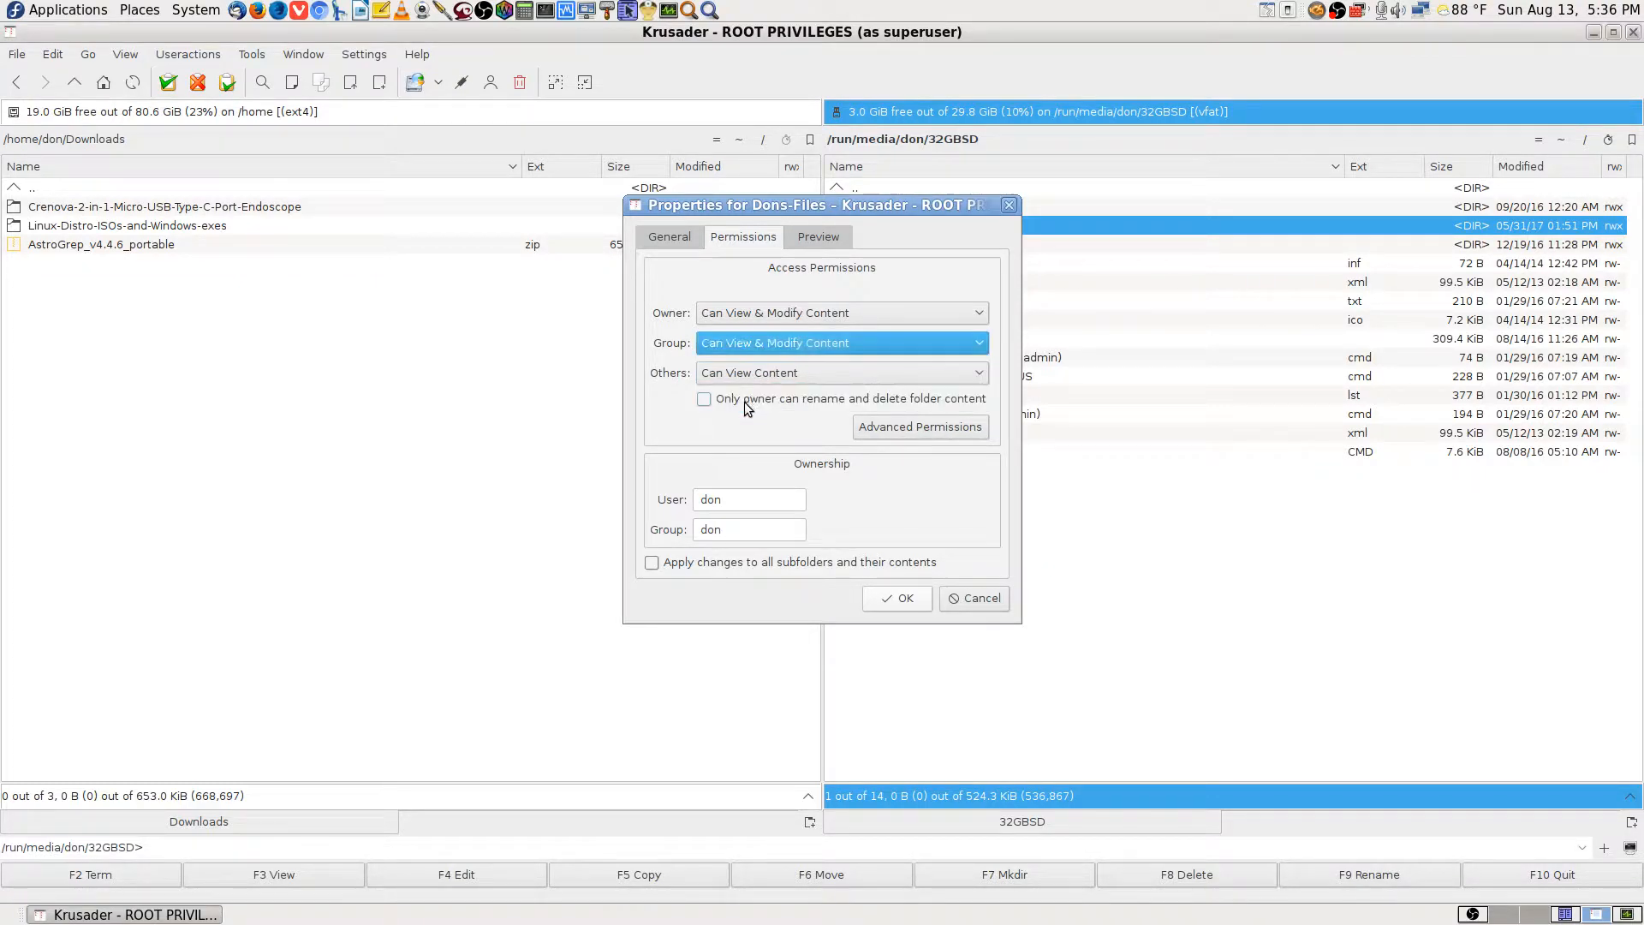
pyautogui.click(743, 373)
pyautogui.click(750, 429)
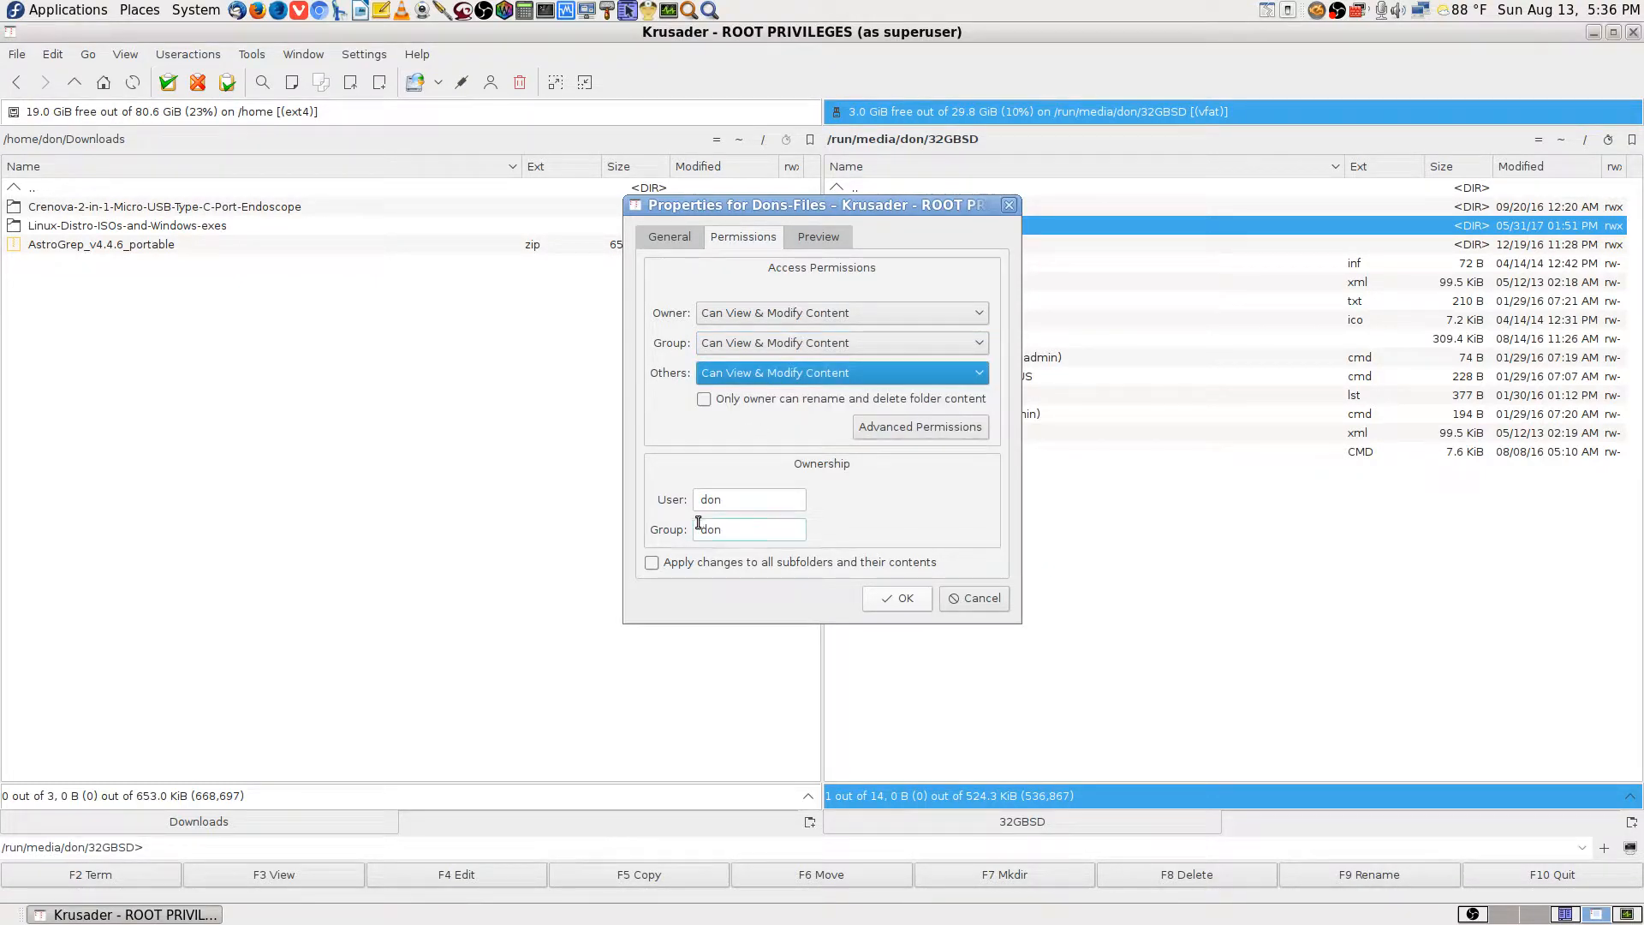
pyautogui.click(651, 562)
pyautogui.click(901, 600)
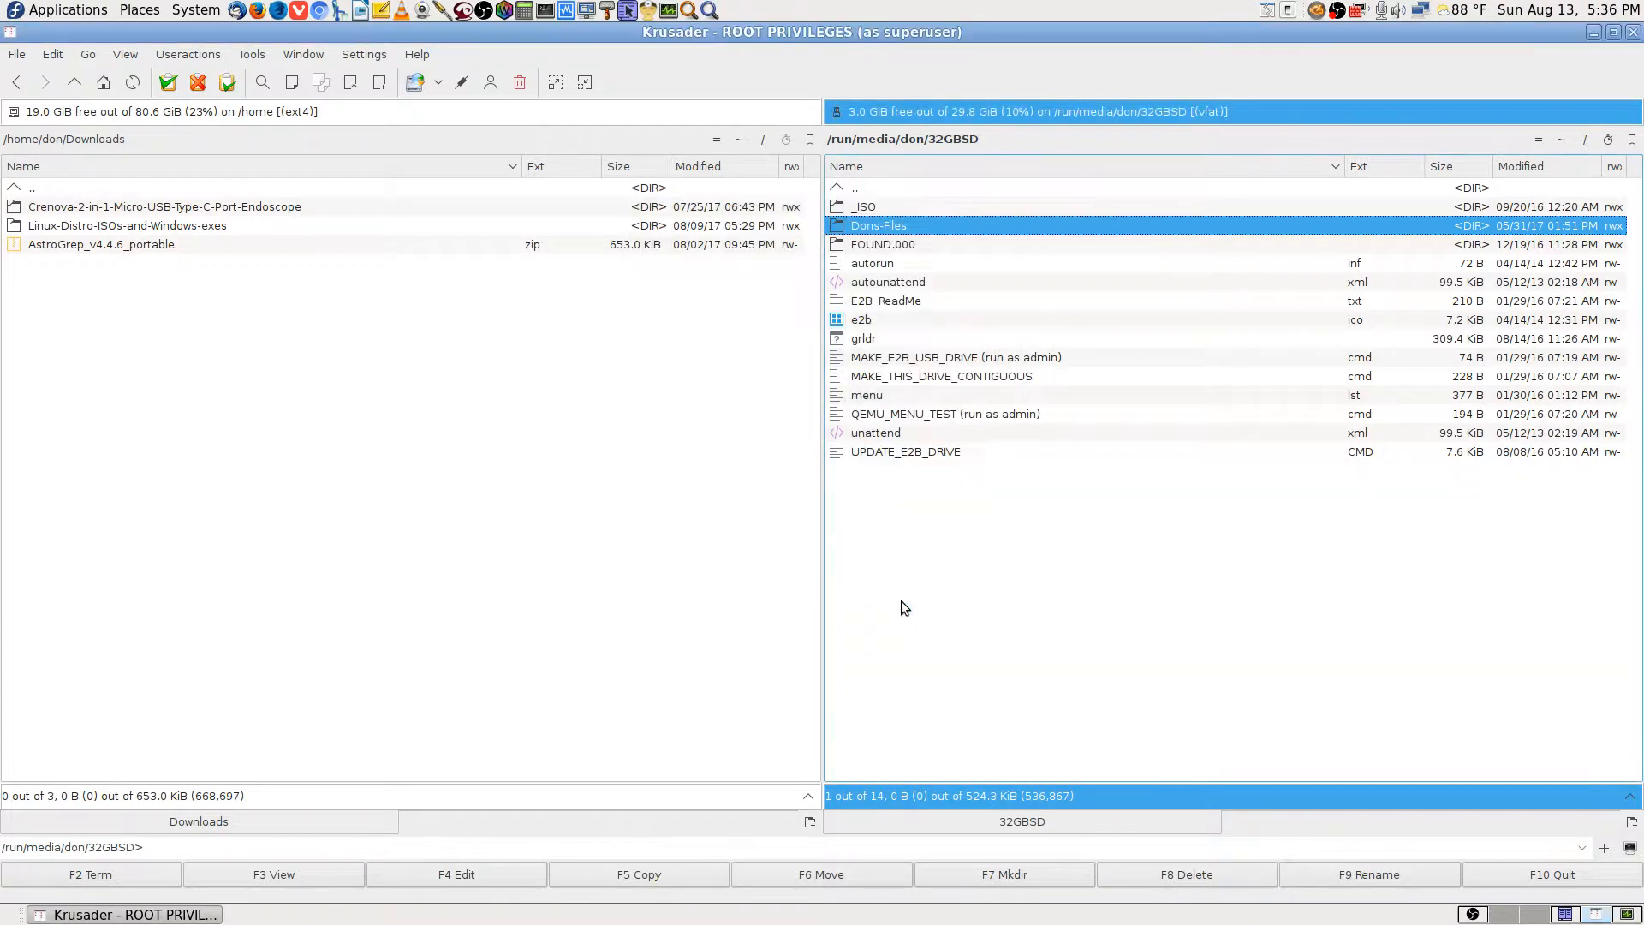
# Deselect the folder, close the root-privileges Krusader window, and switch to the workspace with the regular Krusader.
pyautogui.click(879, 187)
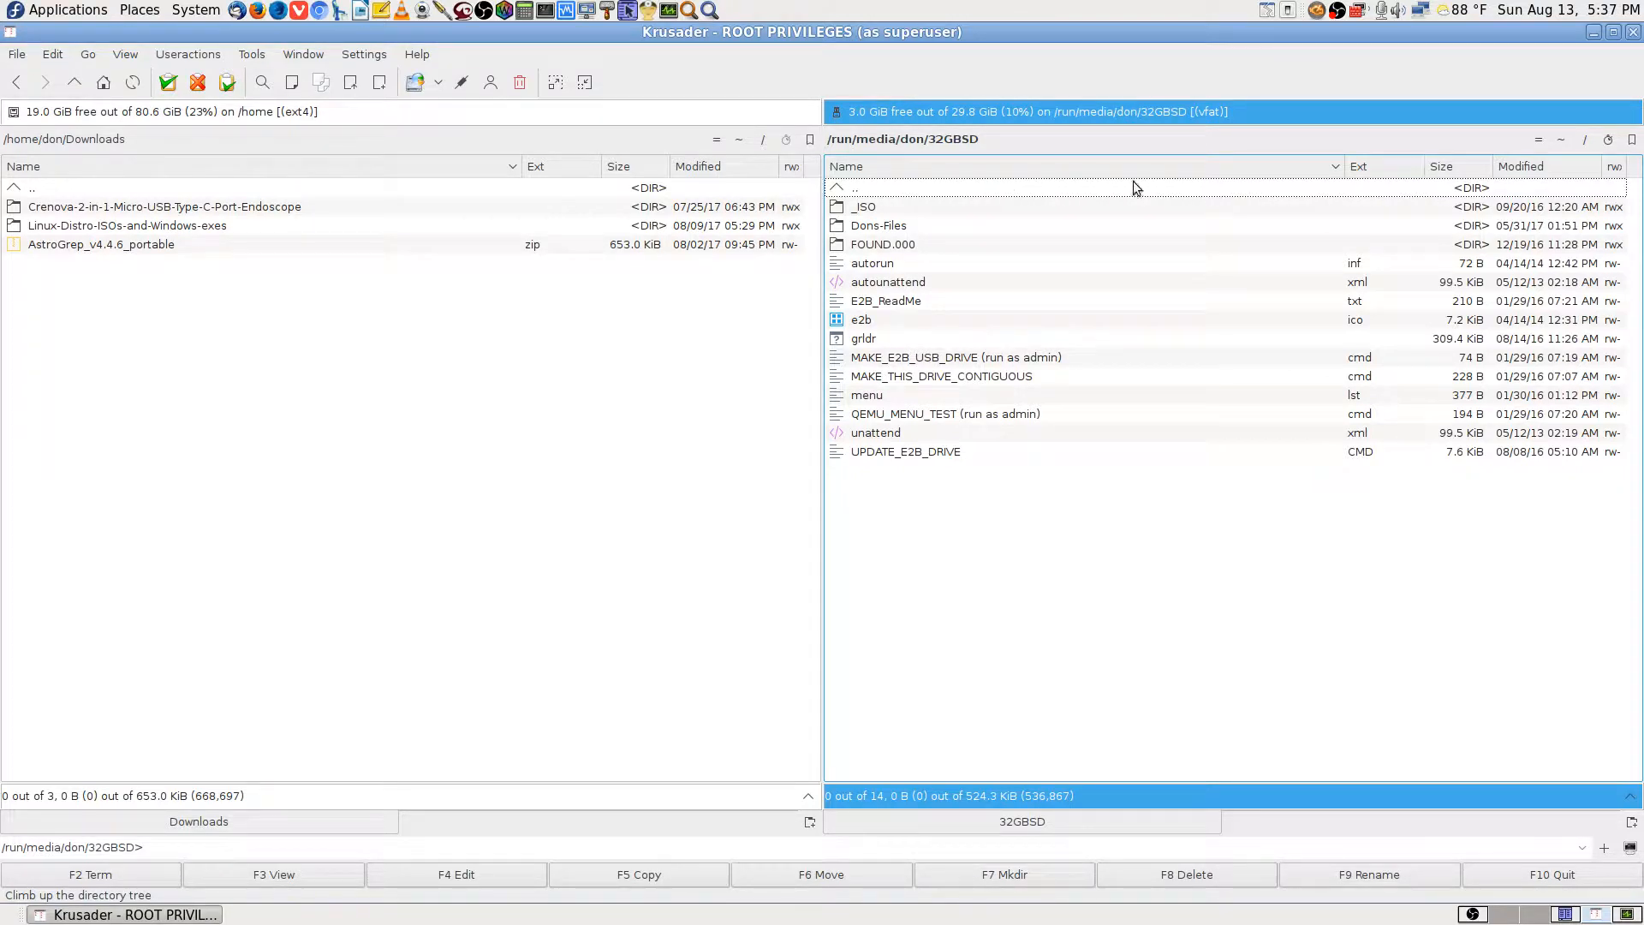
pyautogui.click(1634, 32)
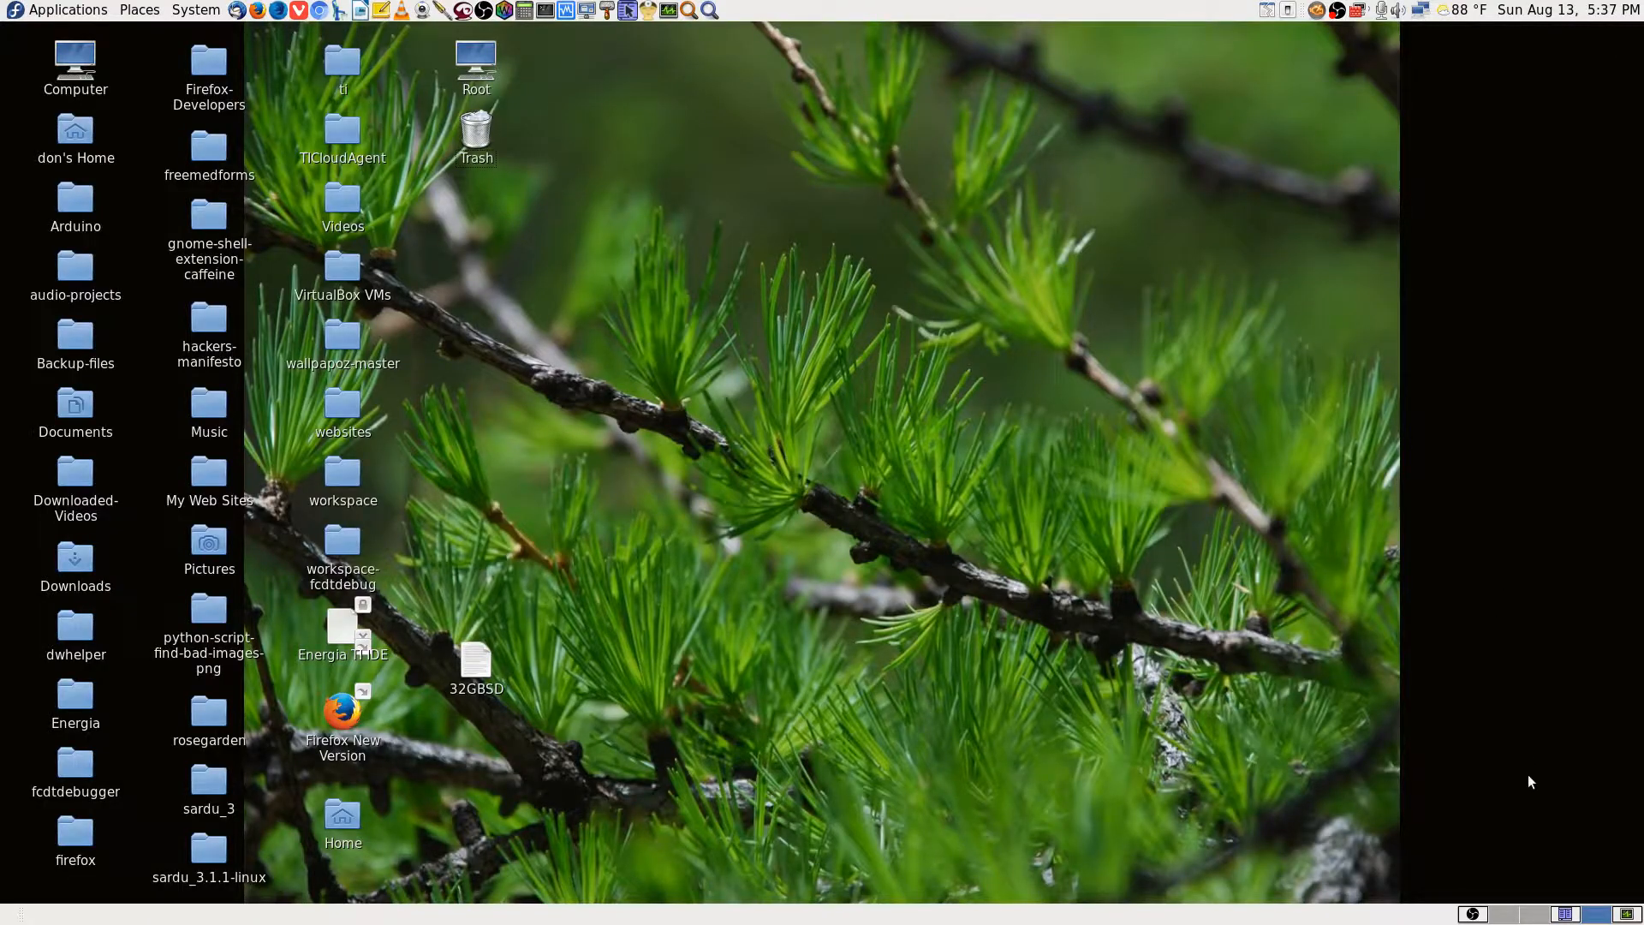
pyautogui.click(1567, 915)
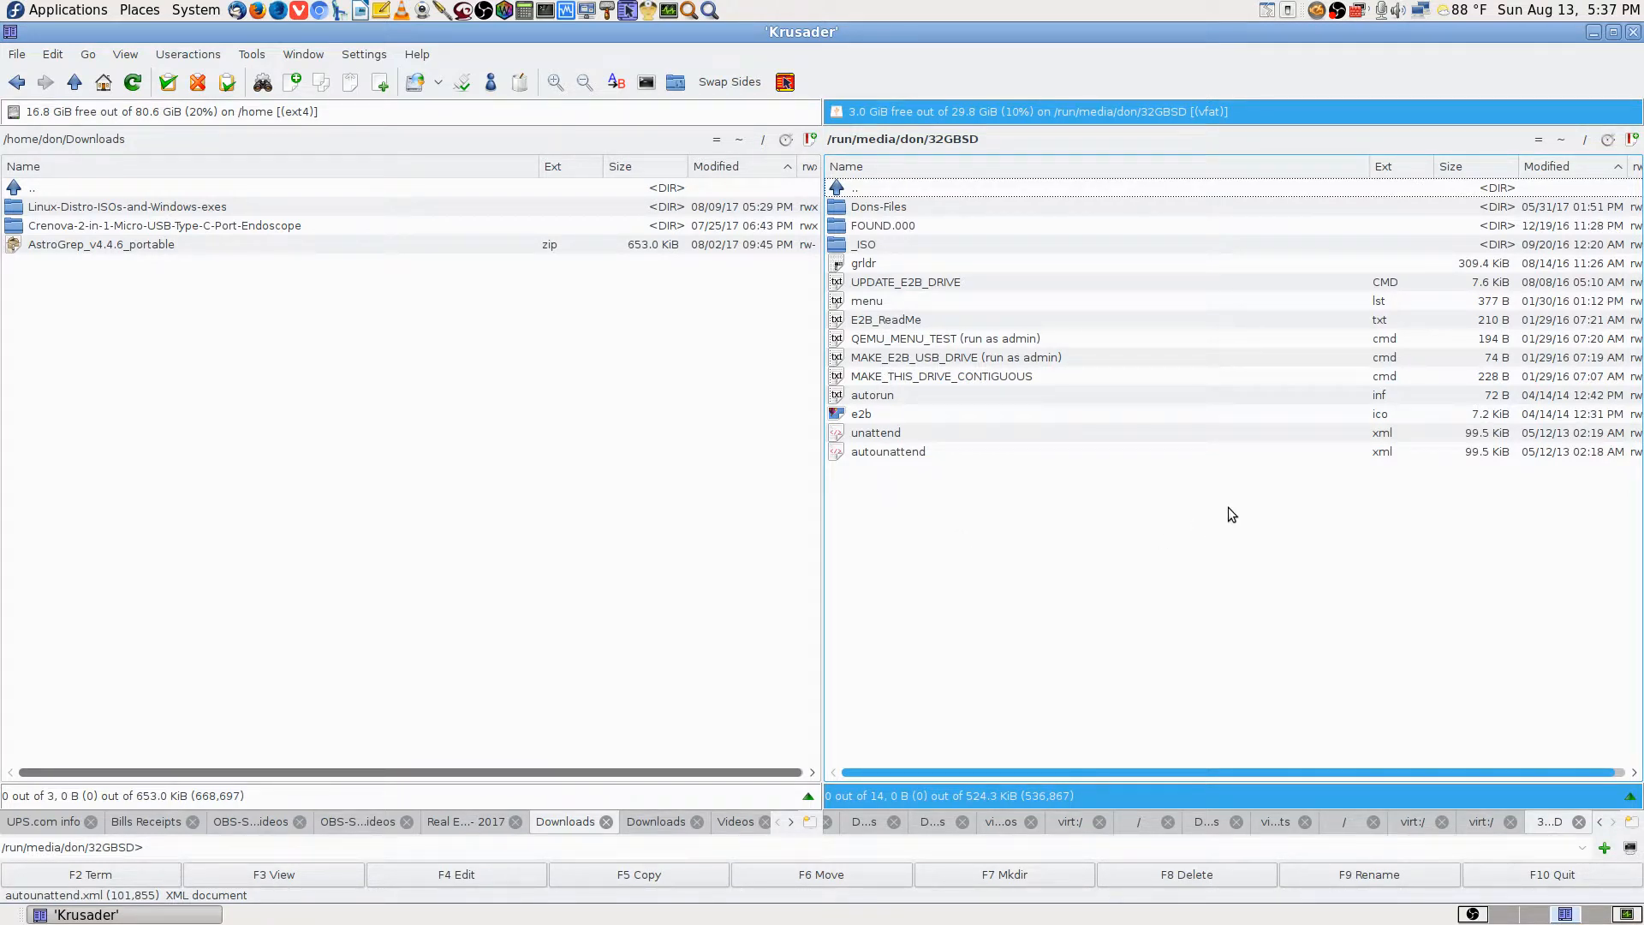
# Look inside the Dons-Files folder on the 32GBSD drive and return to the drive's top-level listing.
pyautogui.doubleClick(900, 211)
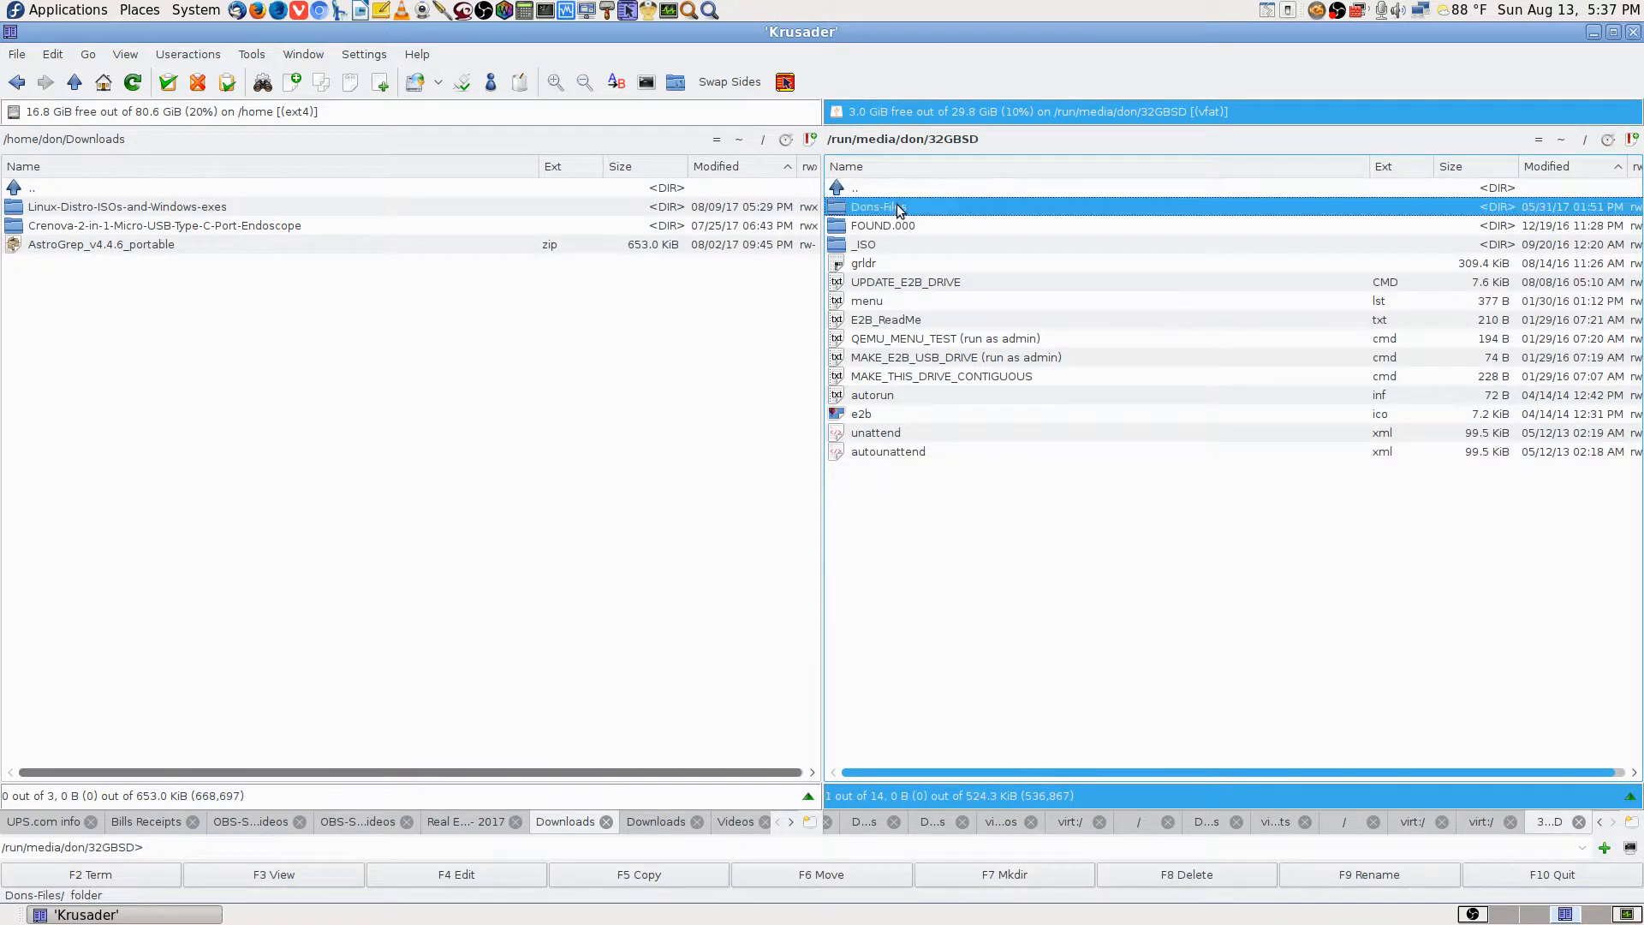
pyautogui.press('BackSpace')
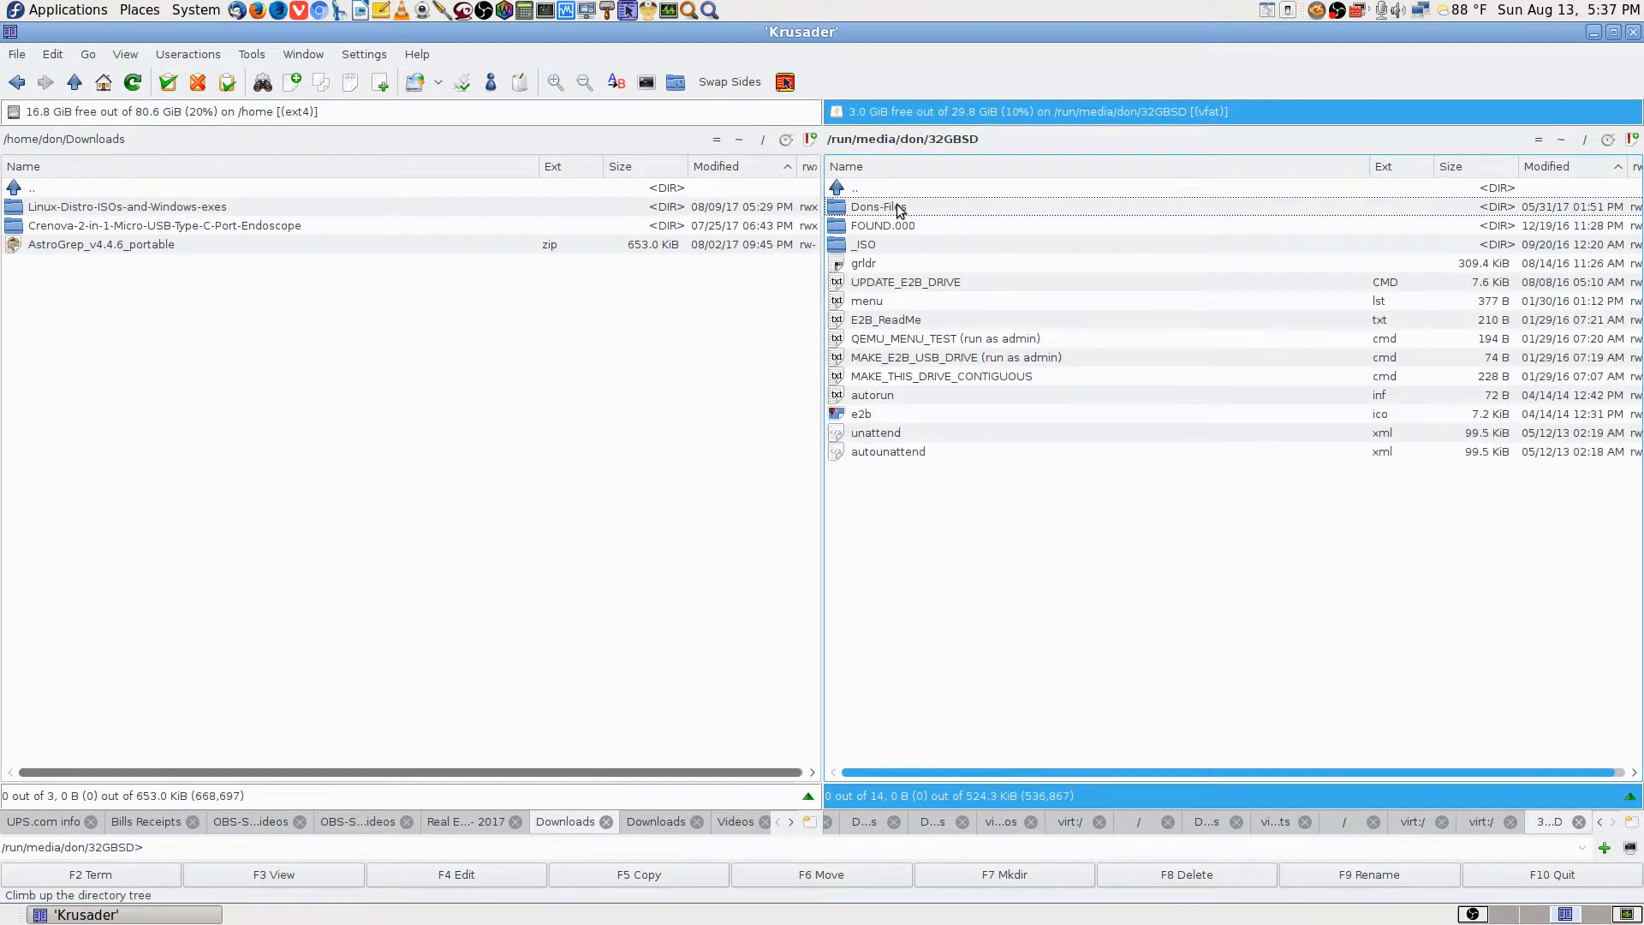
pyautogui.doubleClick(901, 210)
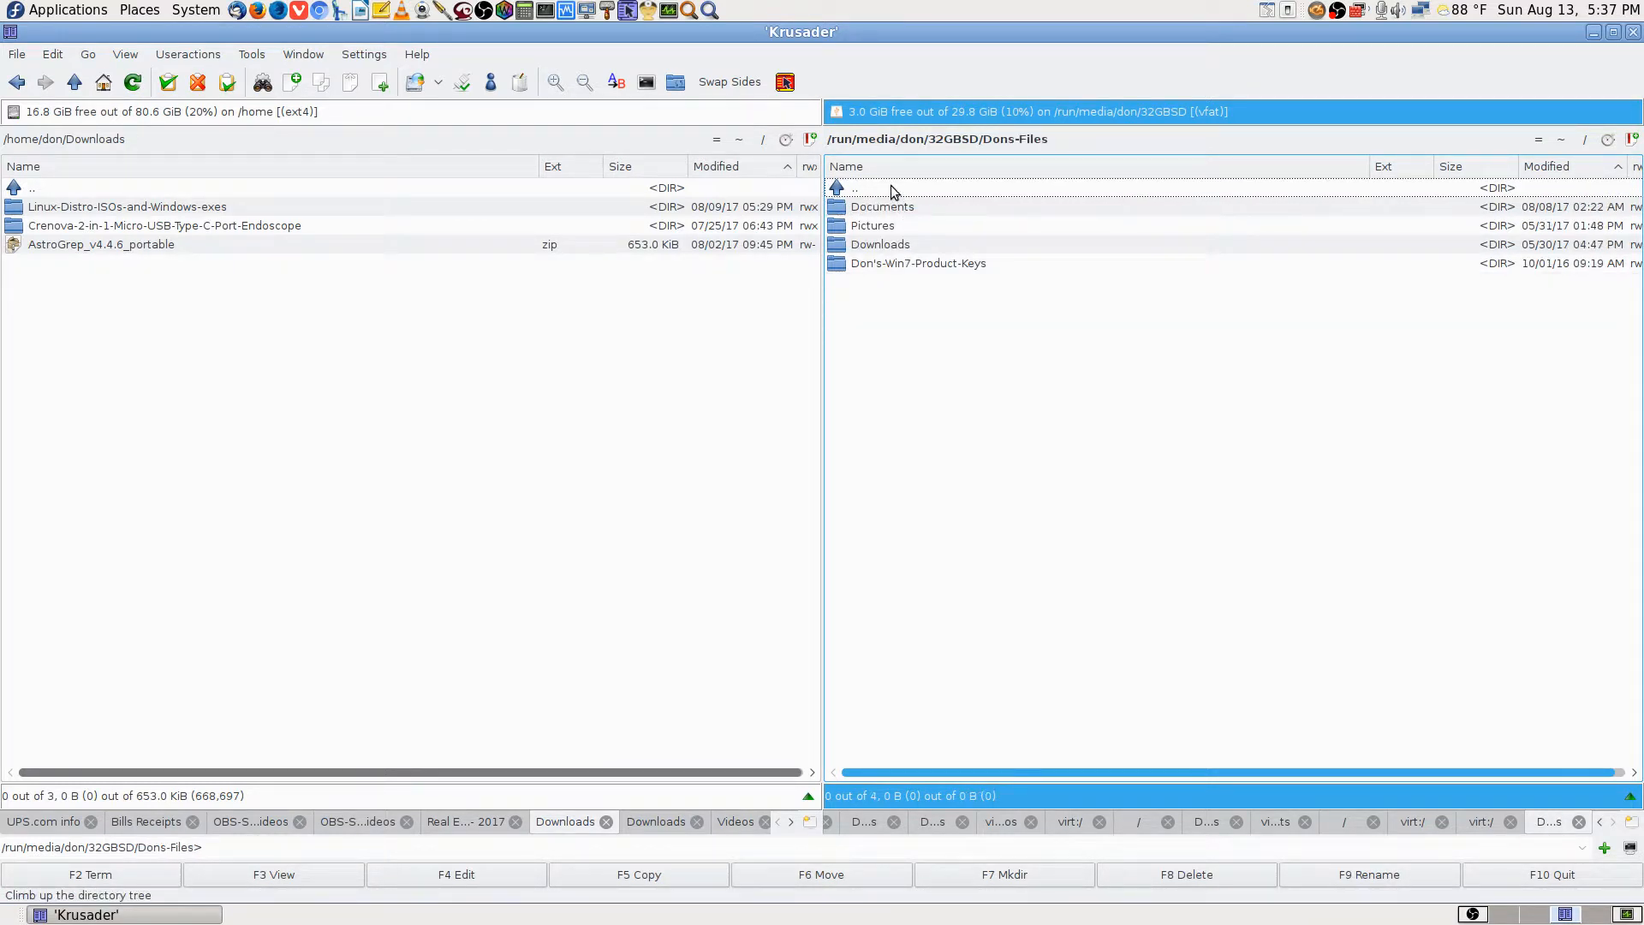
pyautogui.press('BackSpace')
# In regular Krusader, set the _ISO folder's group and others permissions to Can View & Modify Content, including all subfolders and their contents.
pyautogui.rightClick(870, 248)
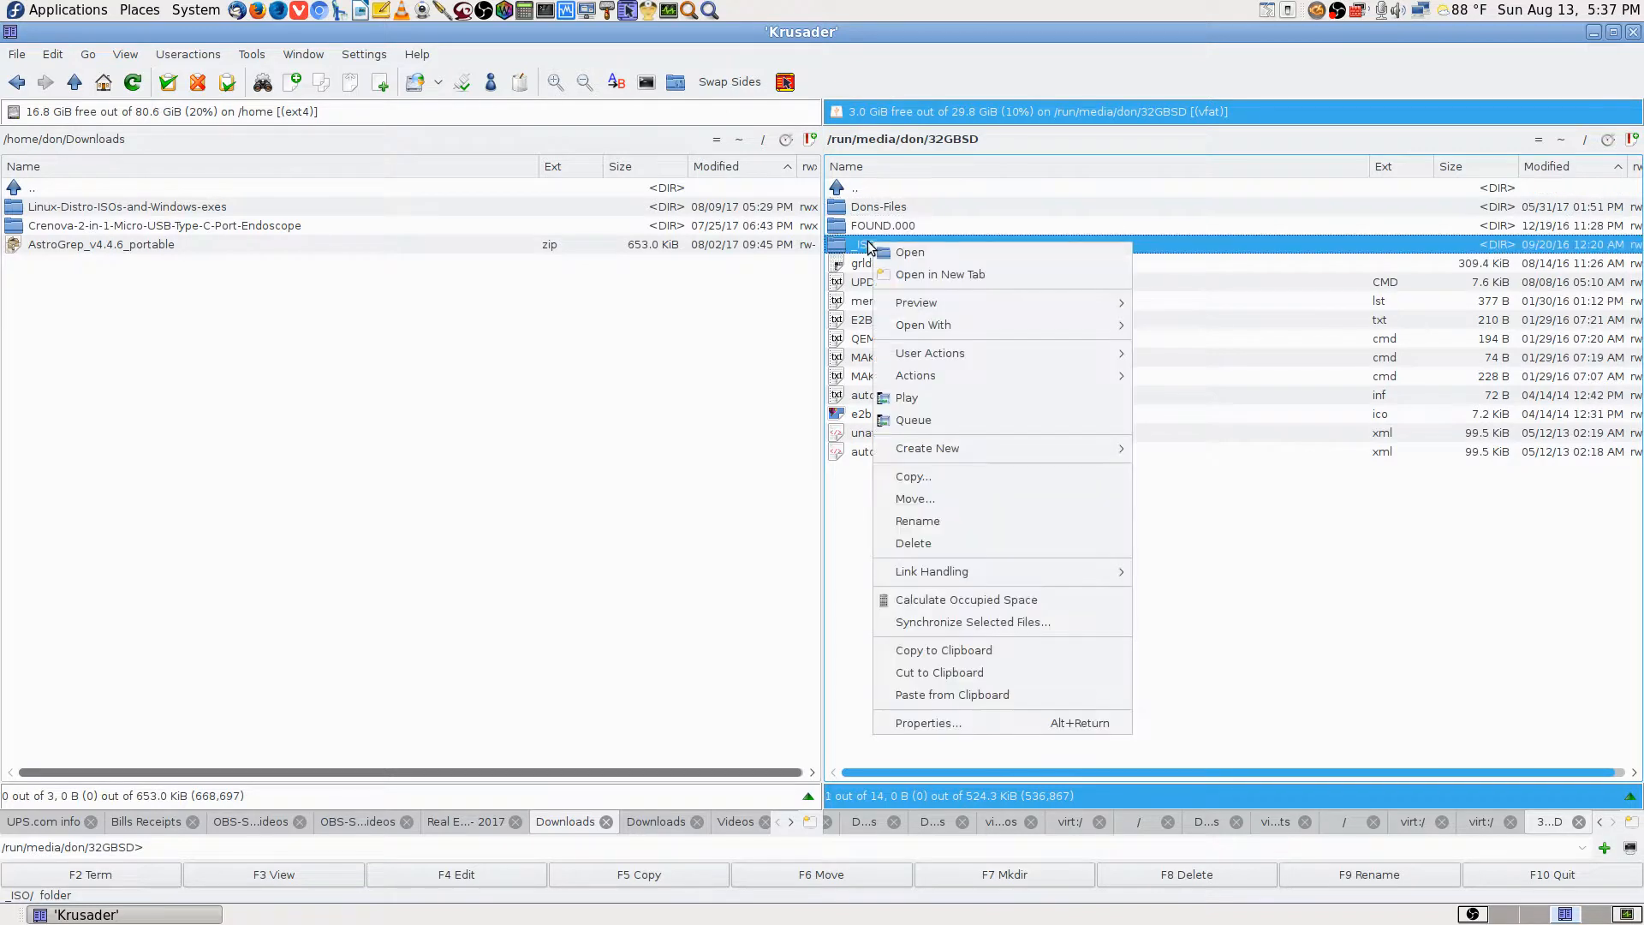
pyautogui.click(932, 717)
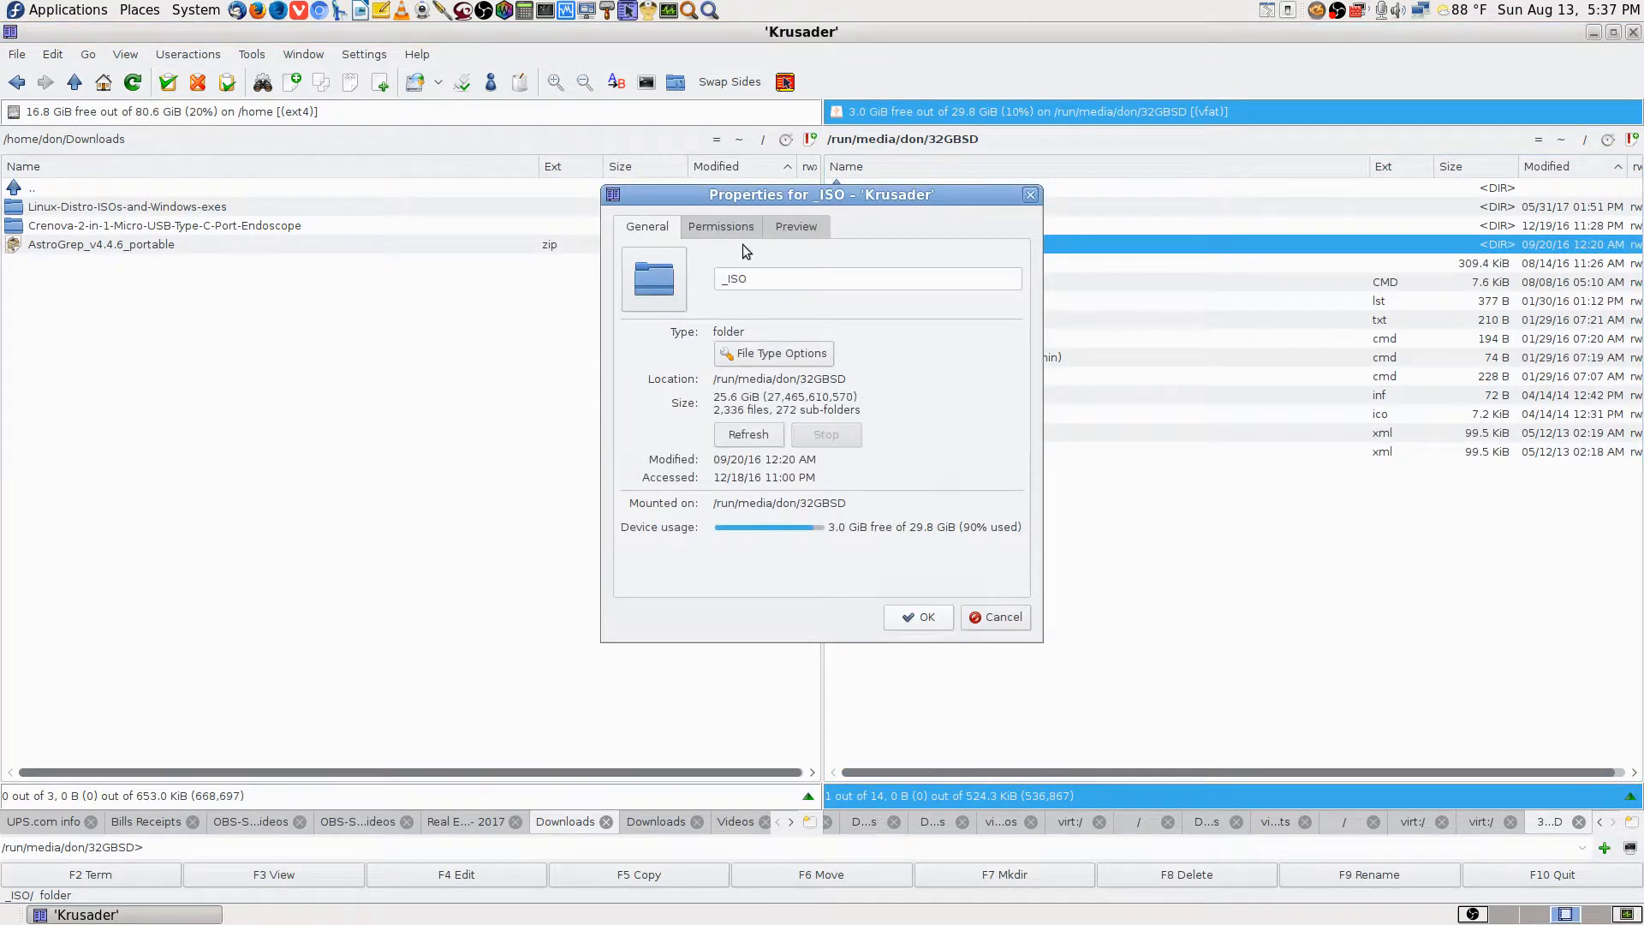
pyautogui.click(733, 227)
pyautogui.click(724, 339)
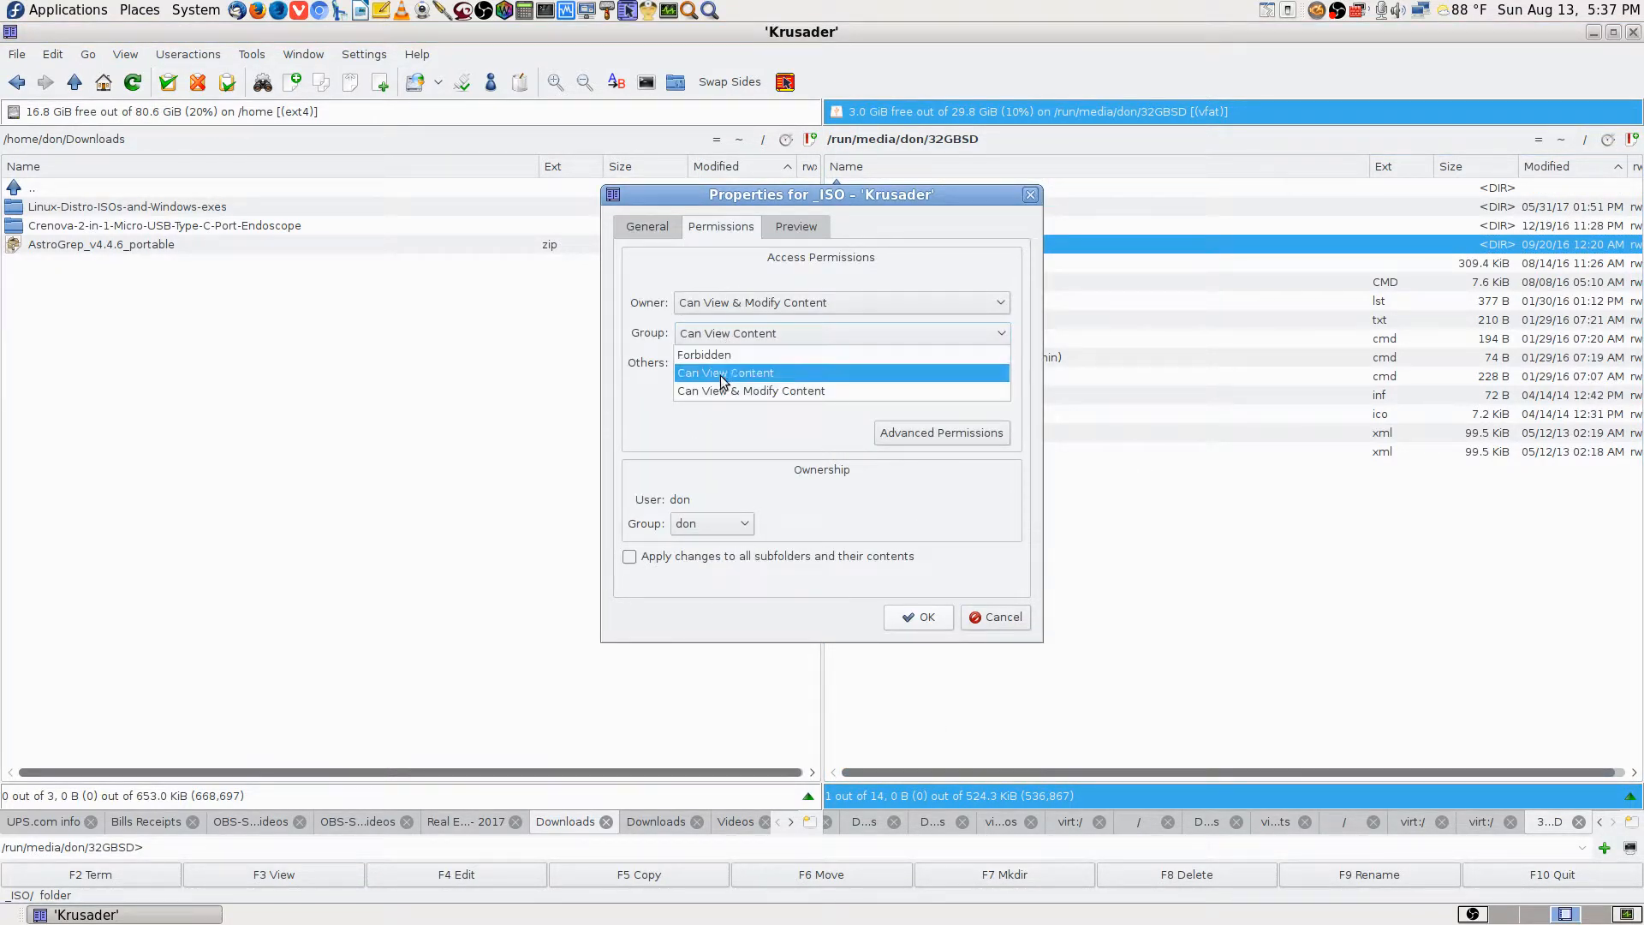
pyautogui.click(725, 391)
pyautogui.click(722, 363)
pyautogui.click(722, 420)
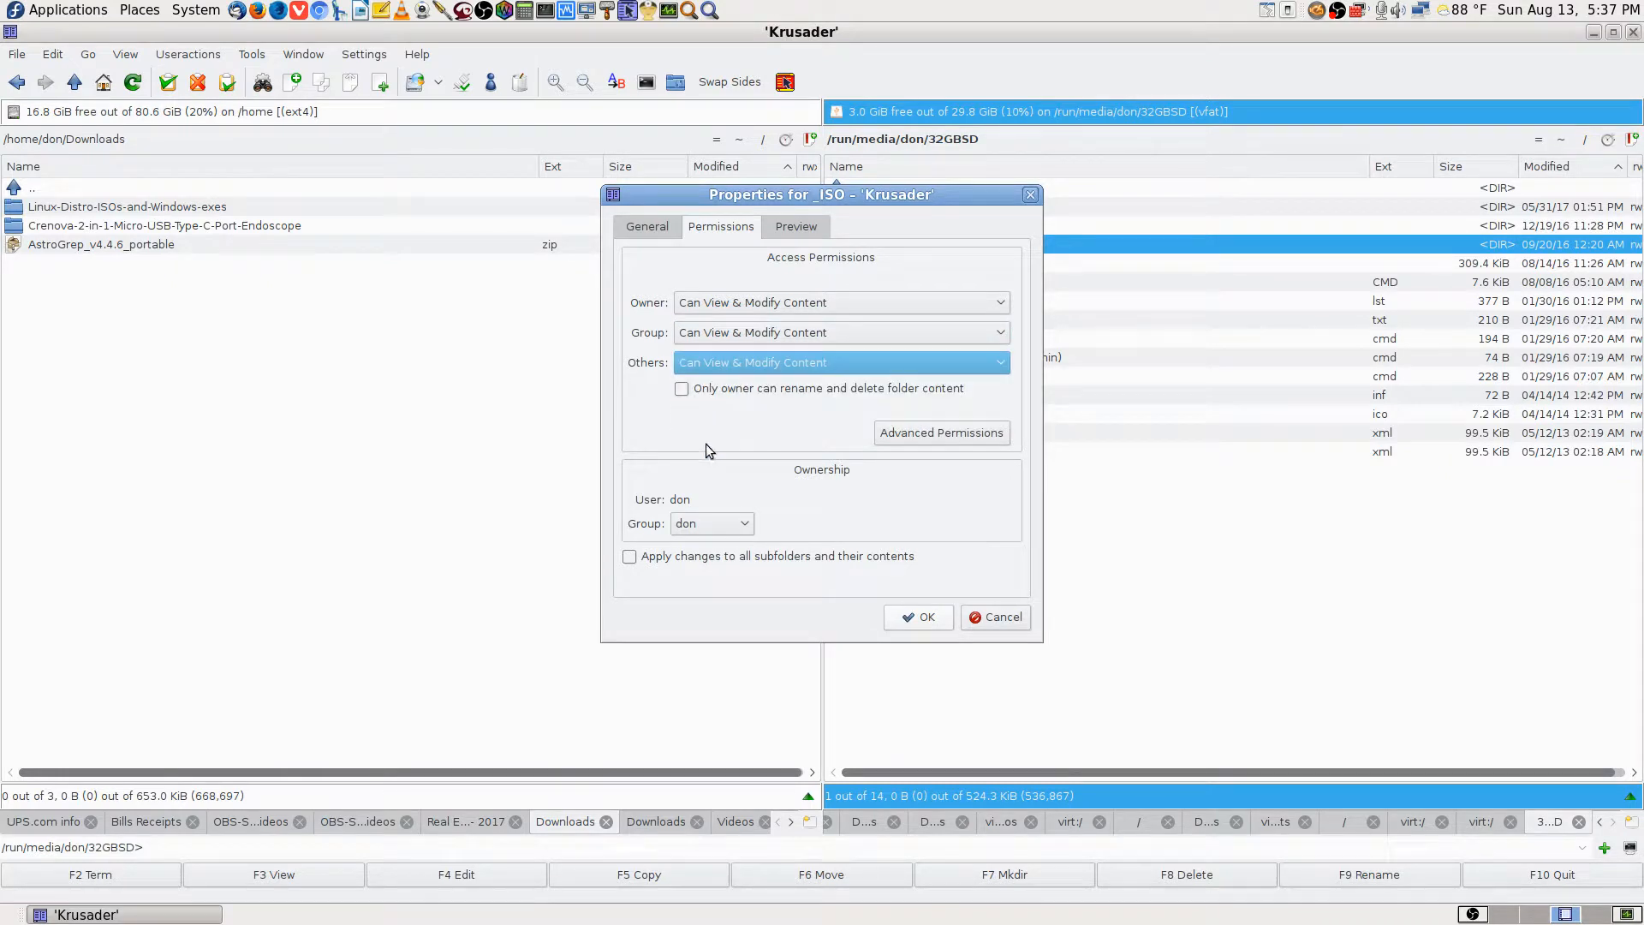
pyautogui.click(630, 557)
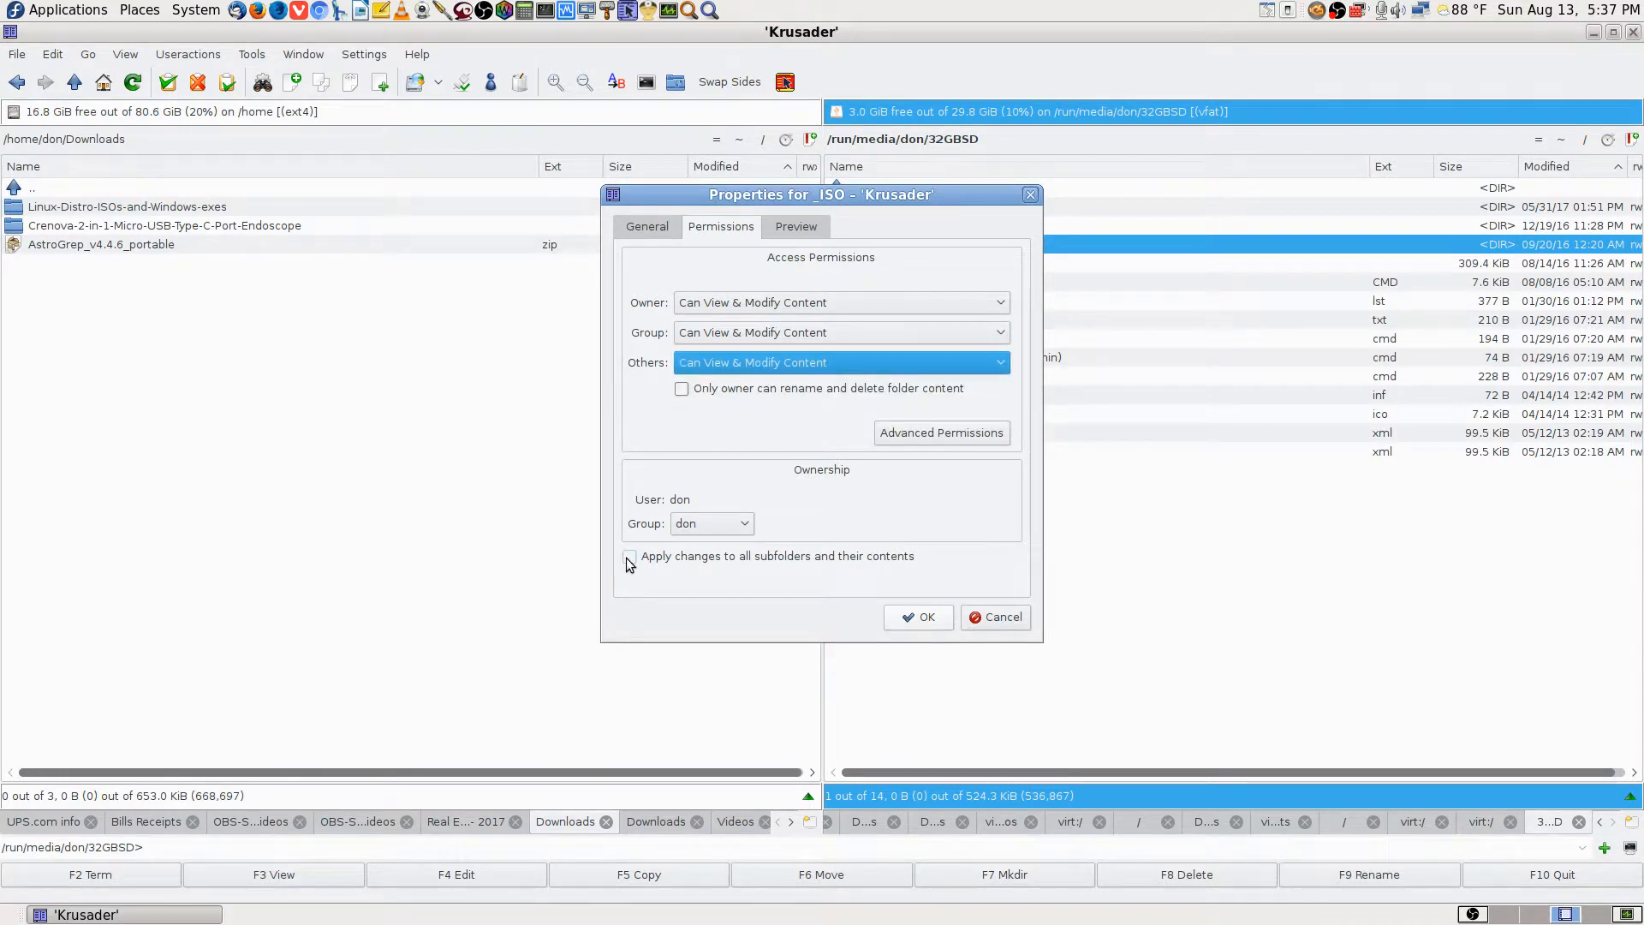
pyautogui.click(920, 616)
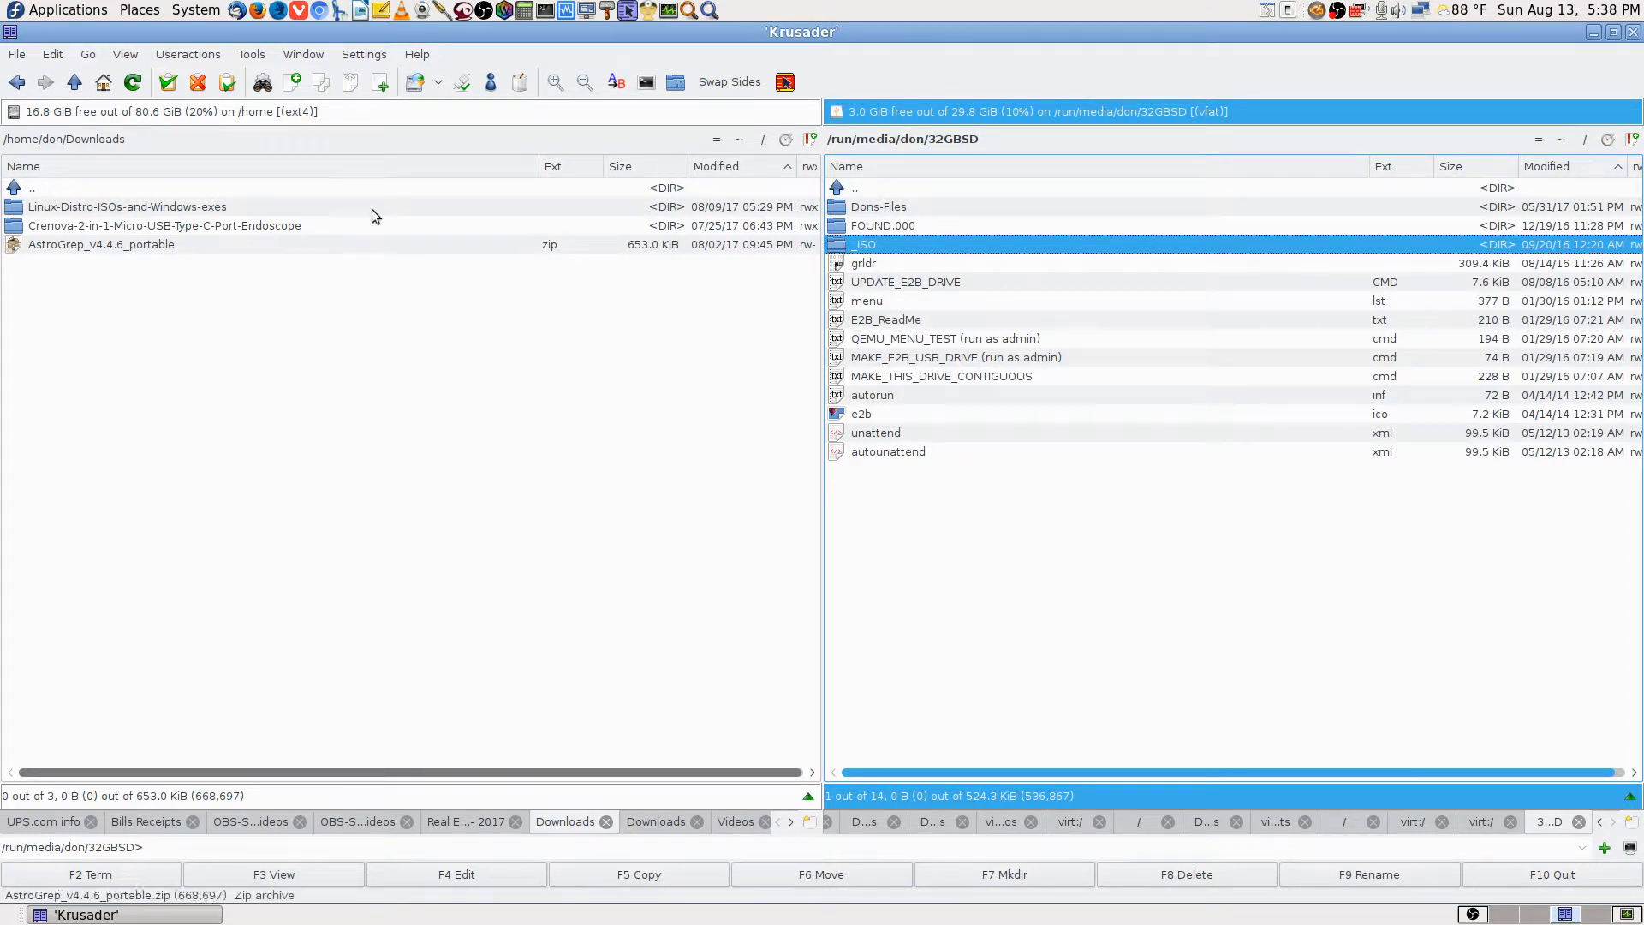
# Check the _ISO folder's access permissions in its properties and close them without changes.
pyautogui.rightClick(876, 248)
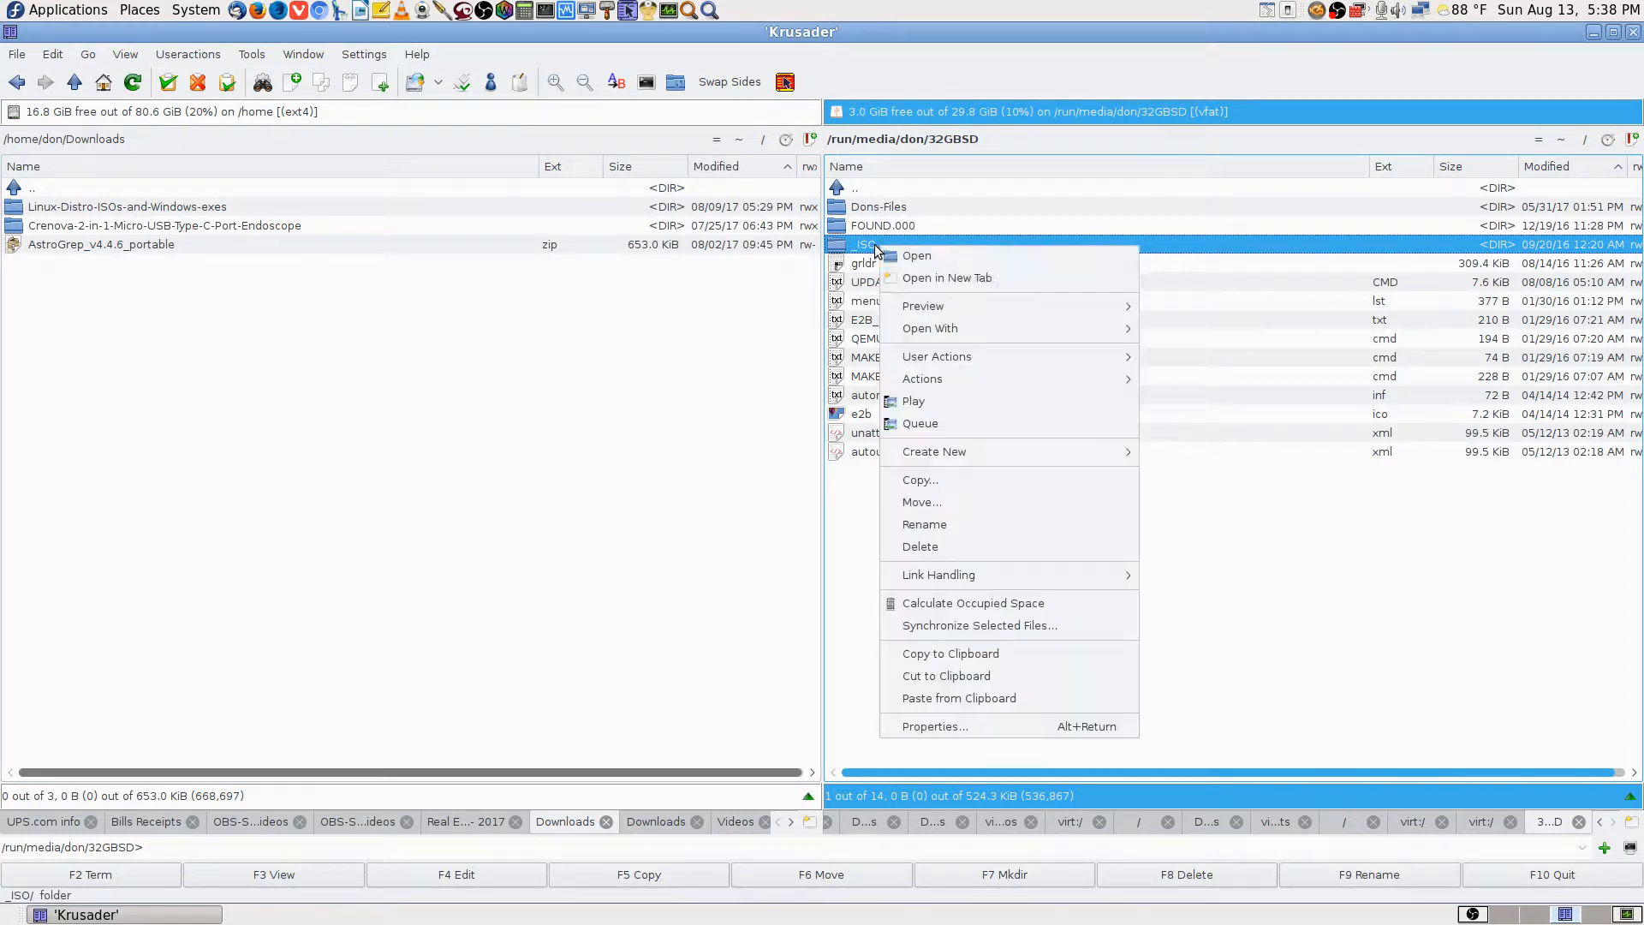
pyautogui.click(947, 727)
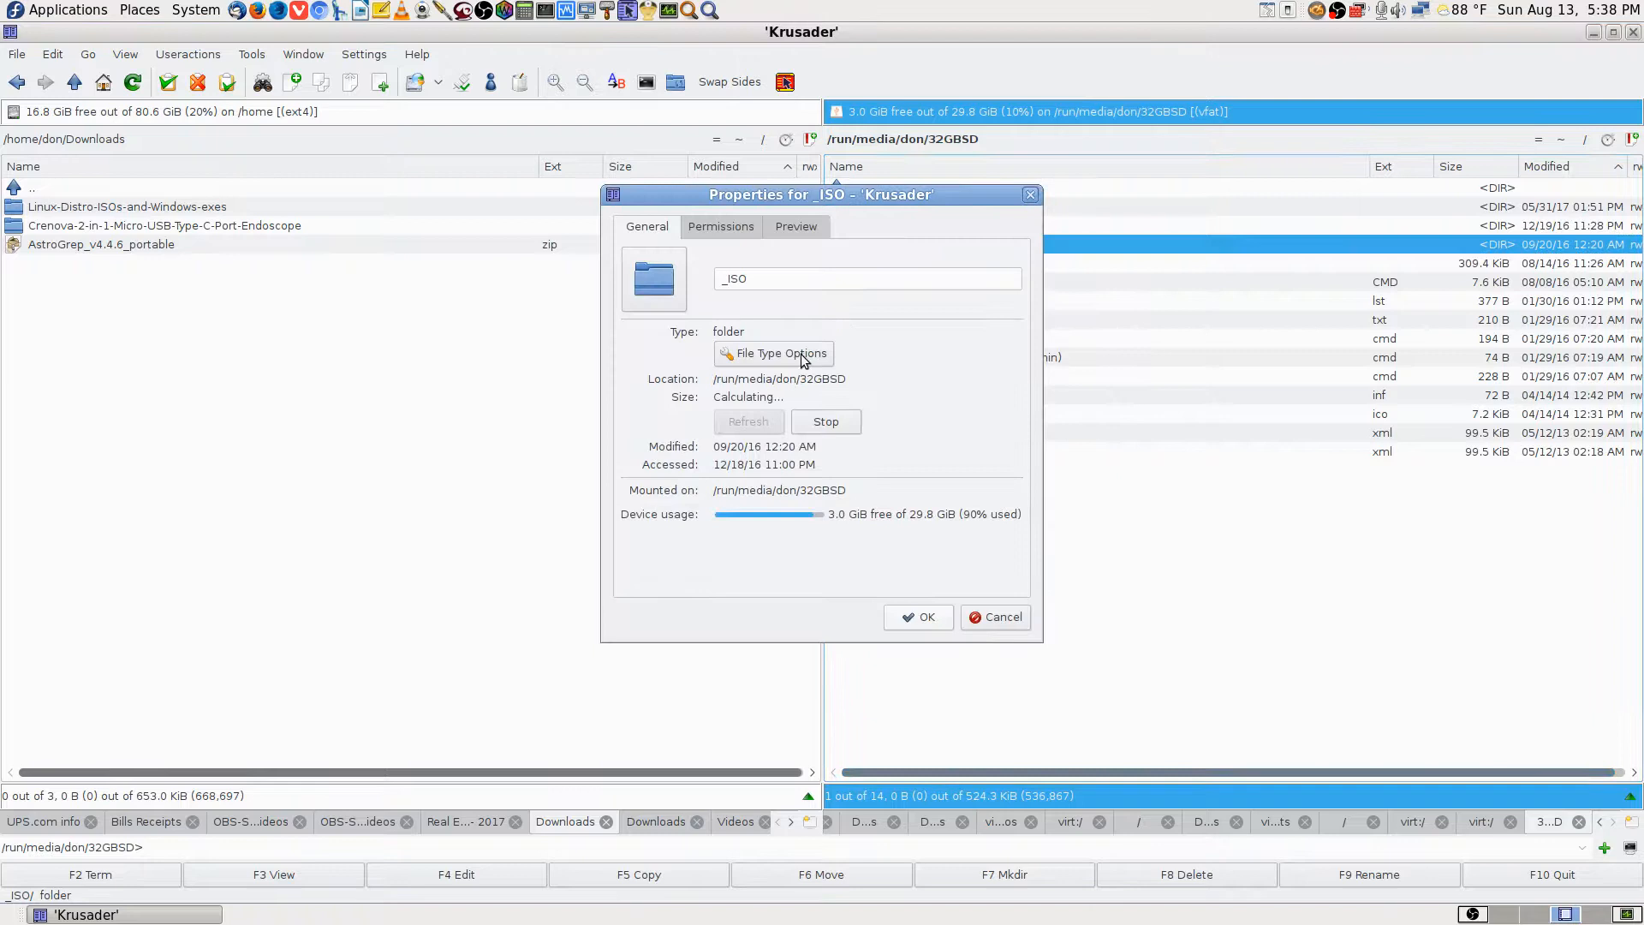
pyautogui.click(721, 228)
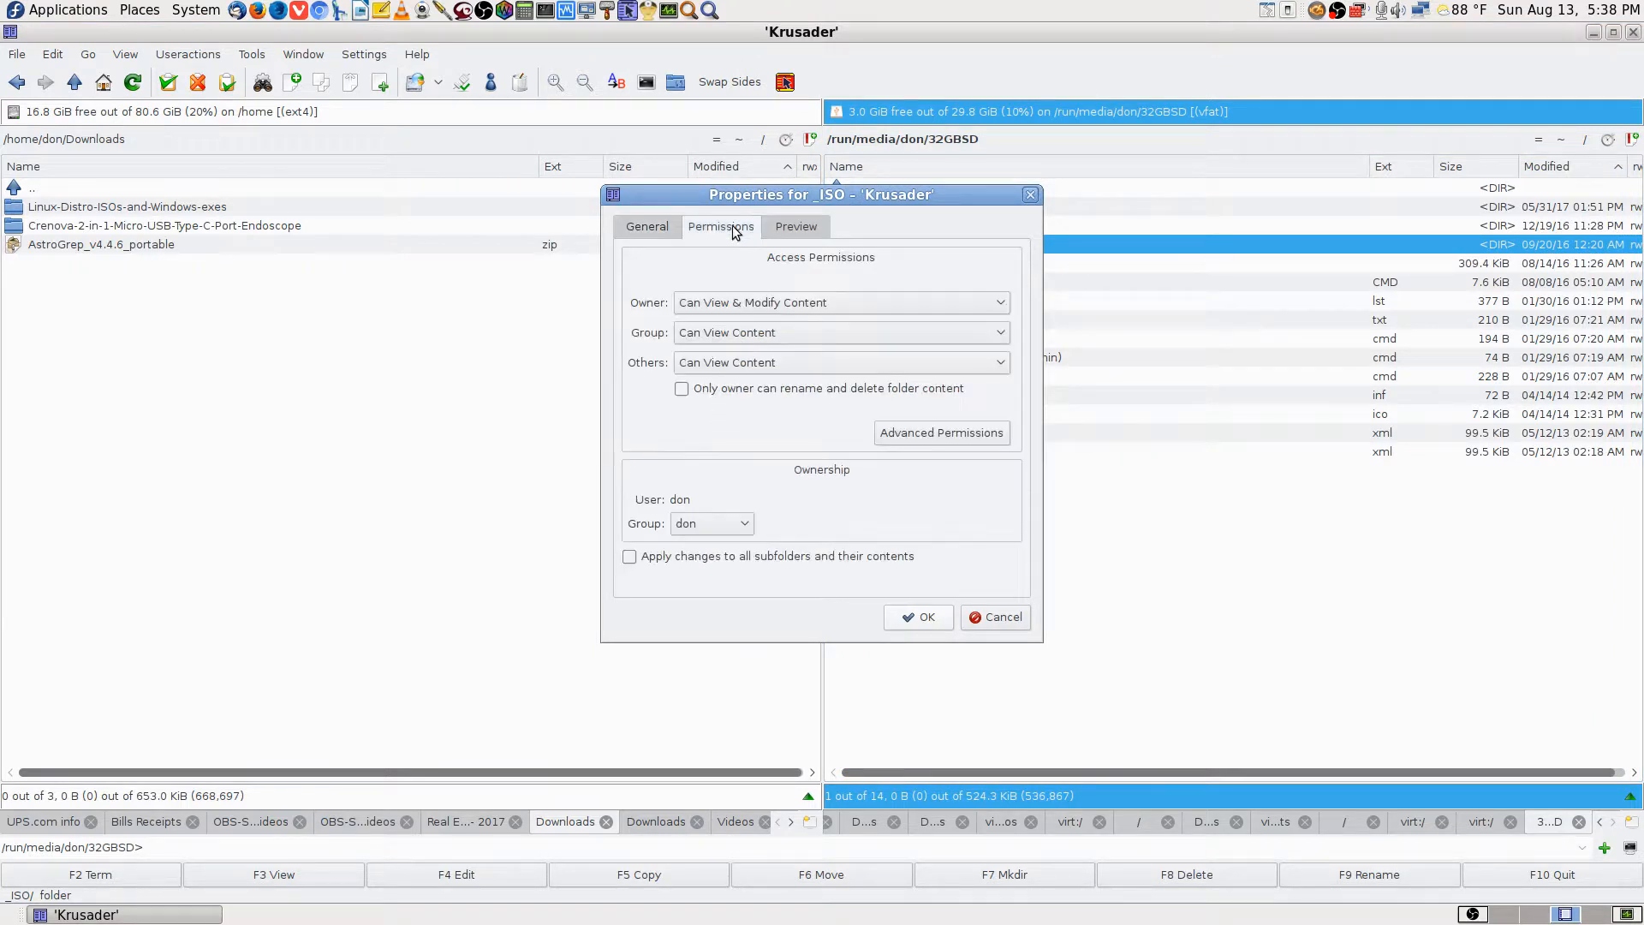
pyautogui.click(991, 618)
# Try to set the Dons-Files folder's group and others permissions to Can View & Modify Content, applied to all subfolders and their contents.
pyautogui.click(885, 212)
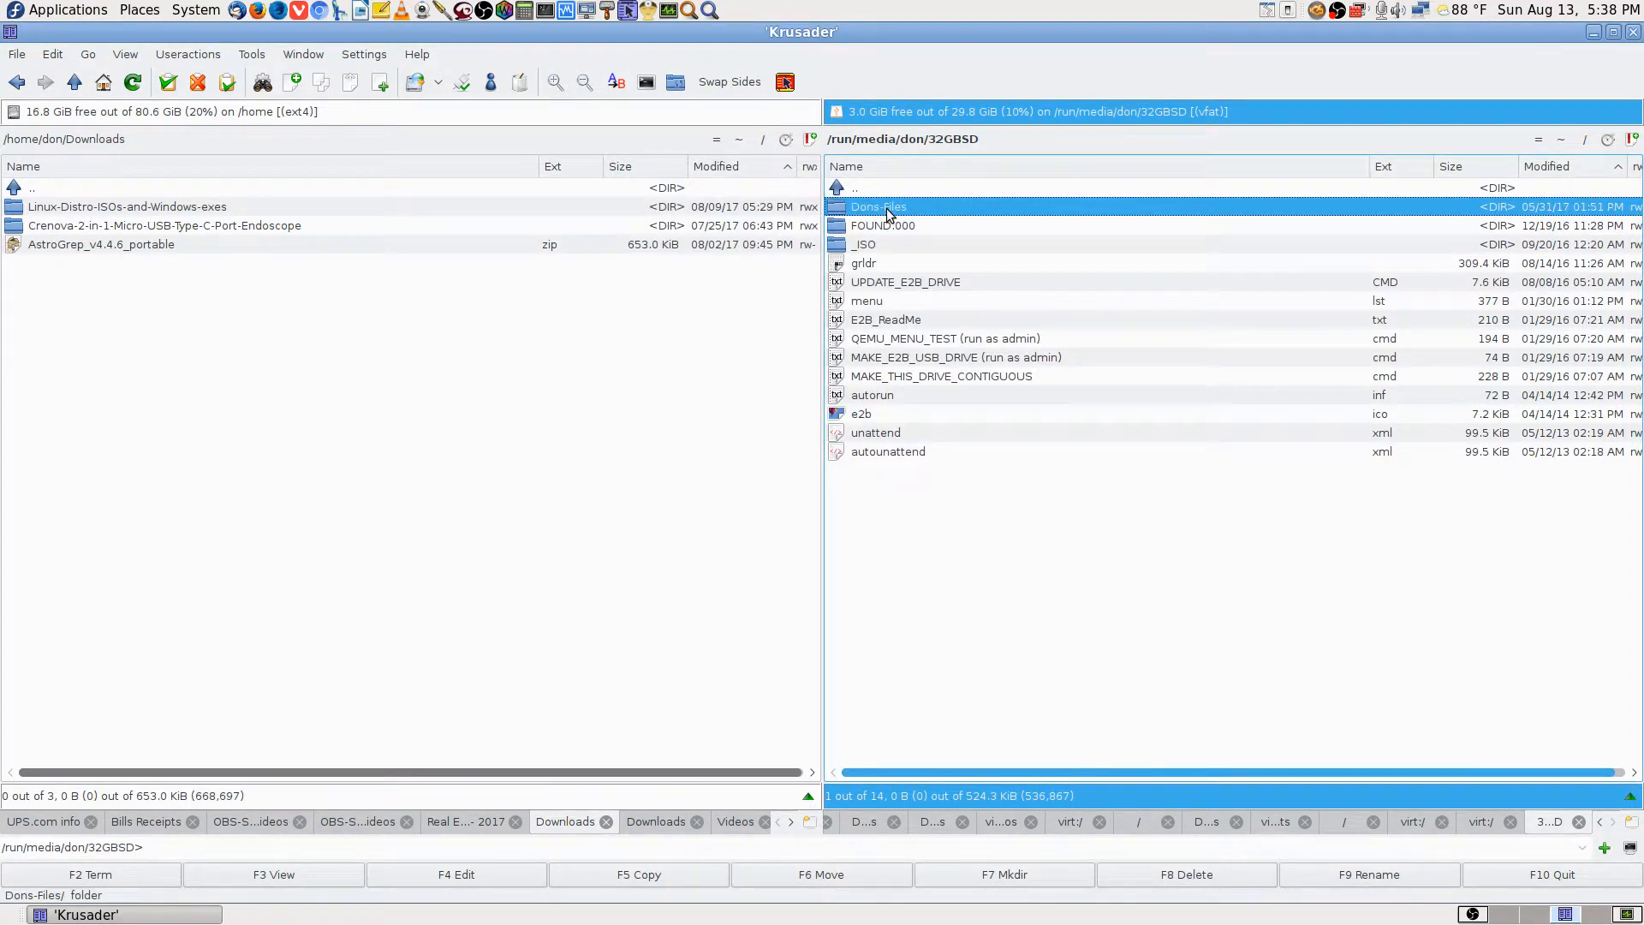
pyautogui.rightClick(886, 214)
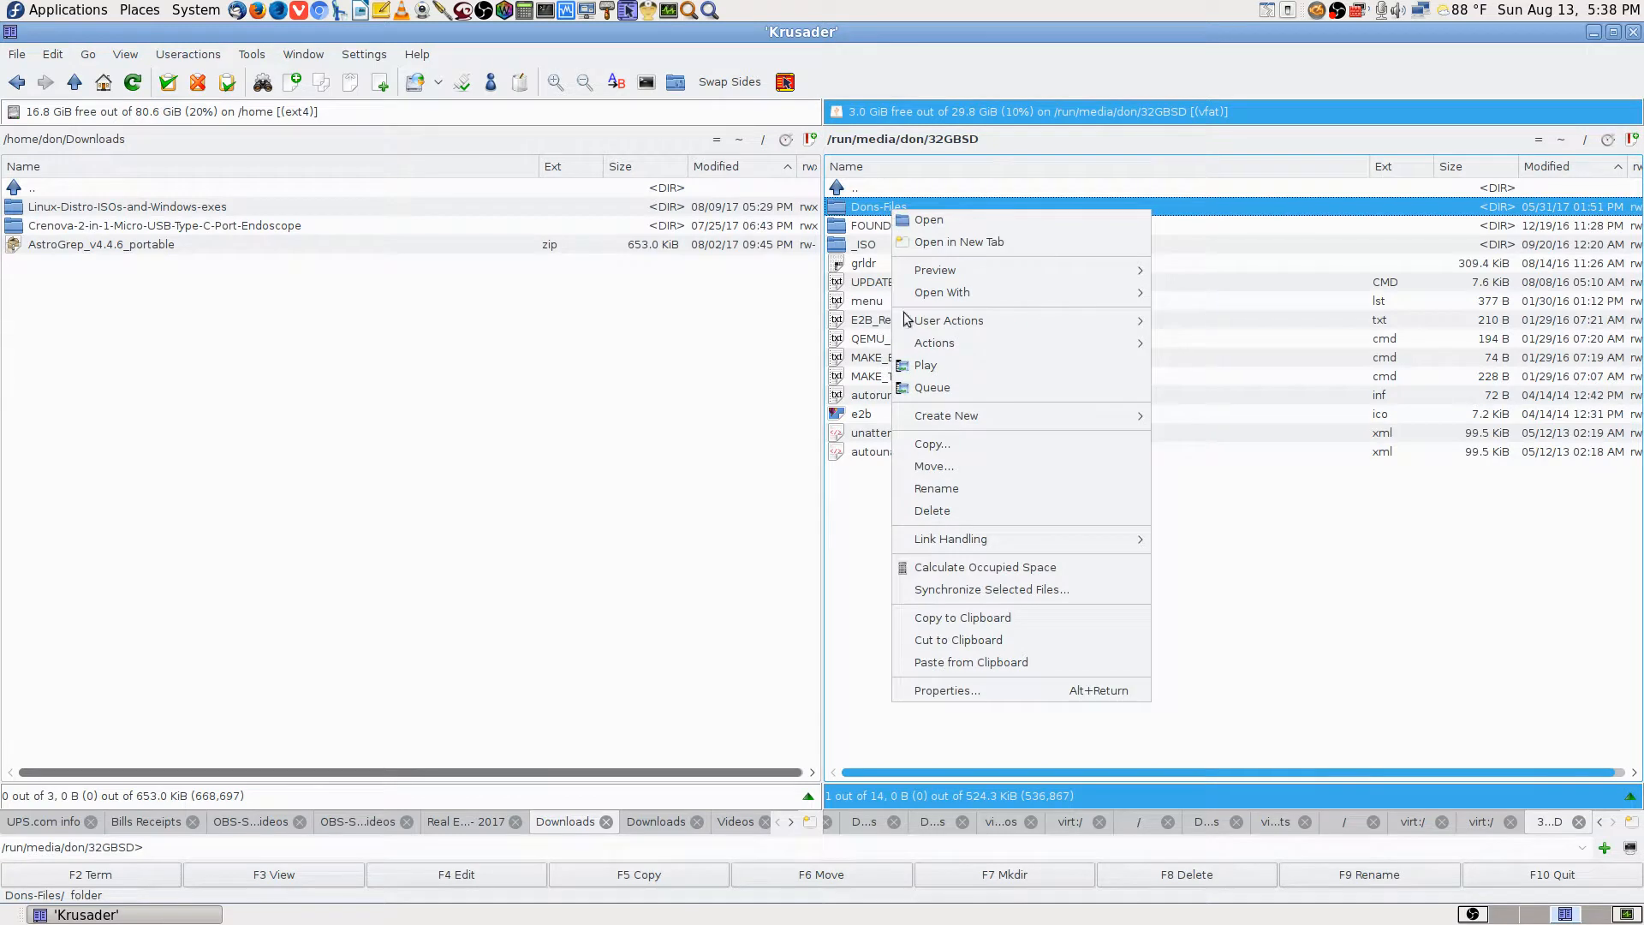
pyautogui.click(936, 688)
pyautogui.click(733, 227)
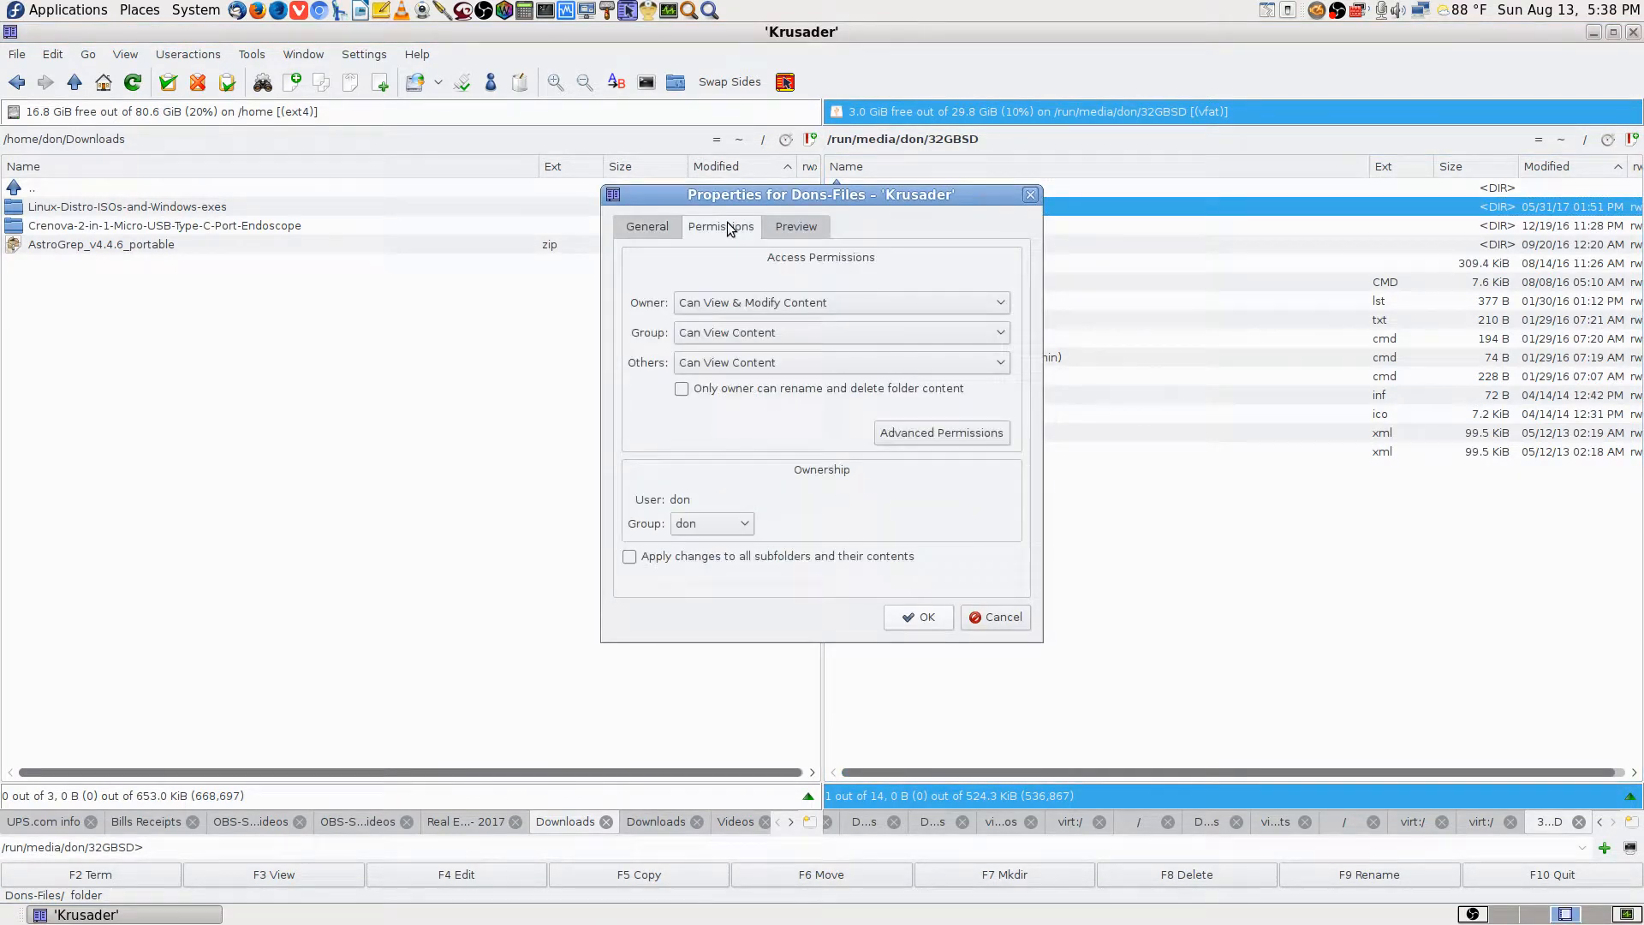
pyautogui.click(712, 335)
pyautogui.click(751, 390)
pyautogui.click(753, 362)
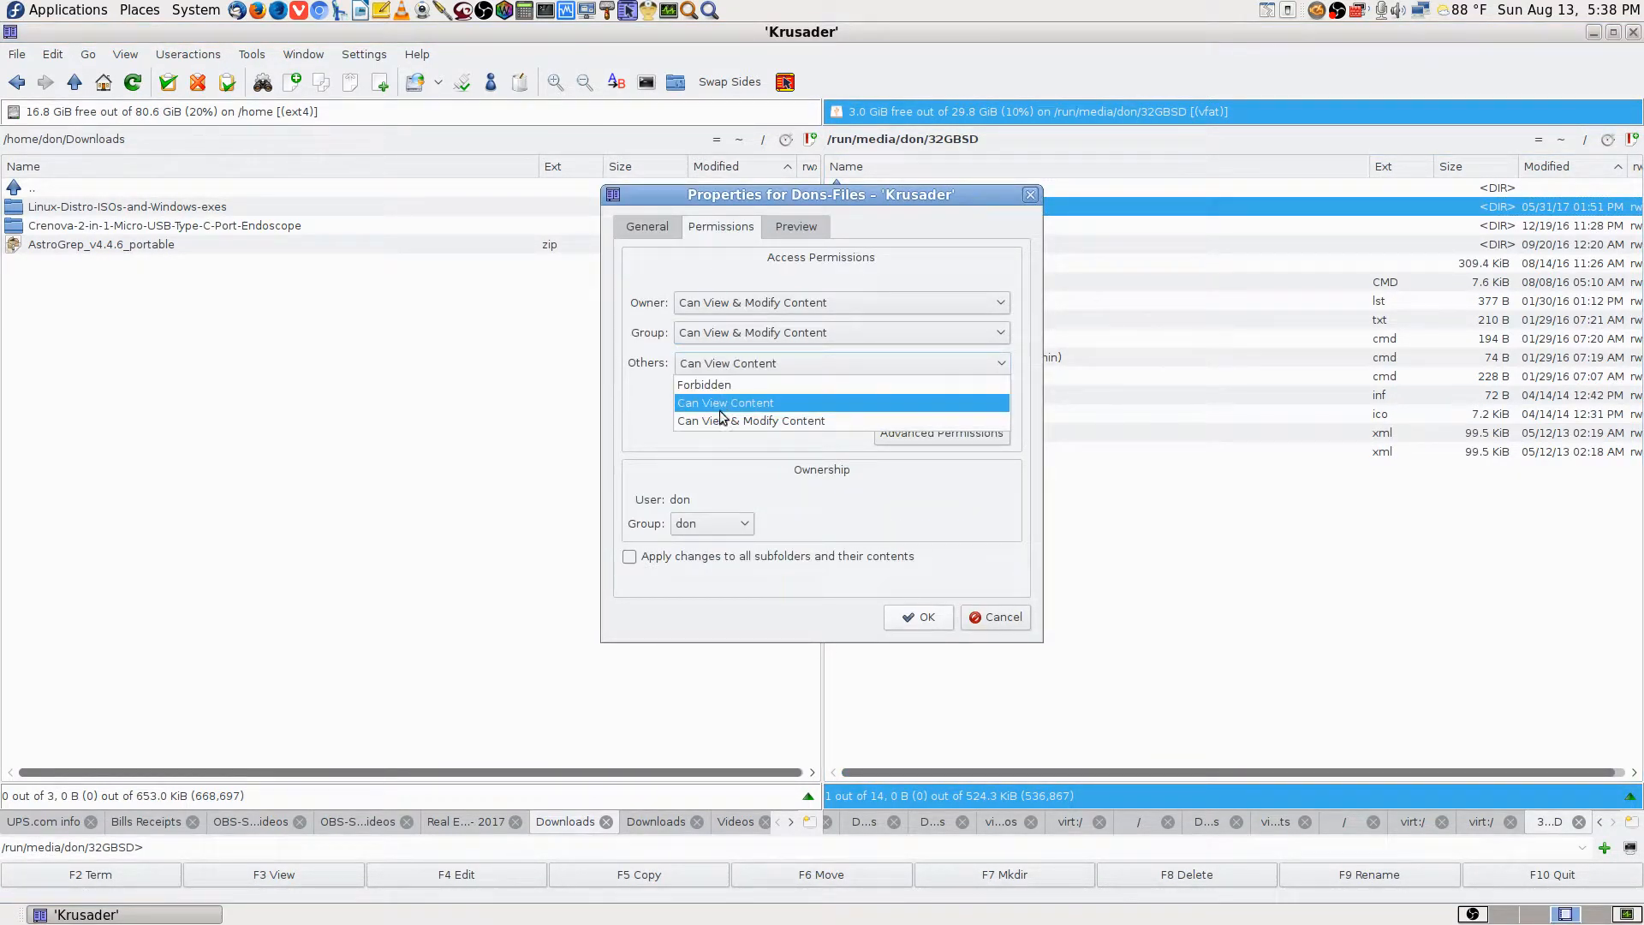
pyautogui.click(745, 420)
pyautogui.click(629, 556)
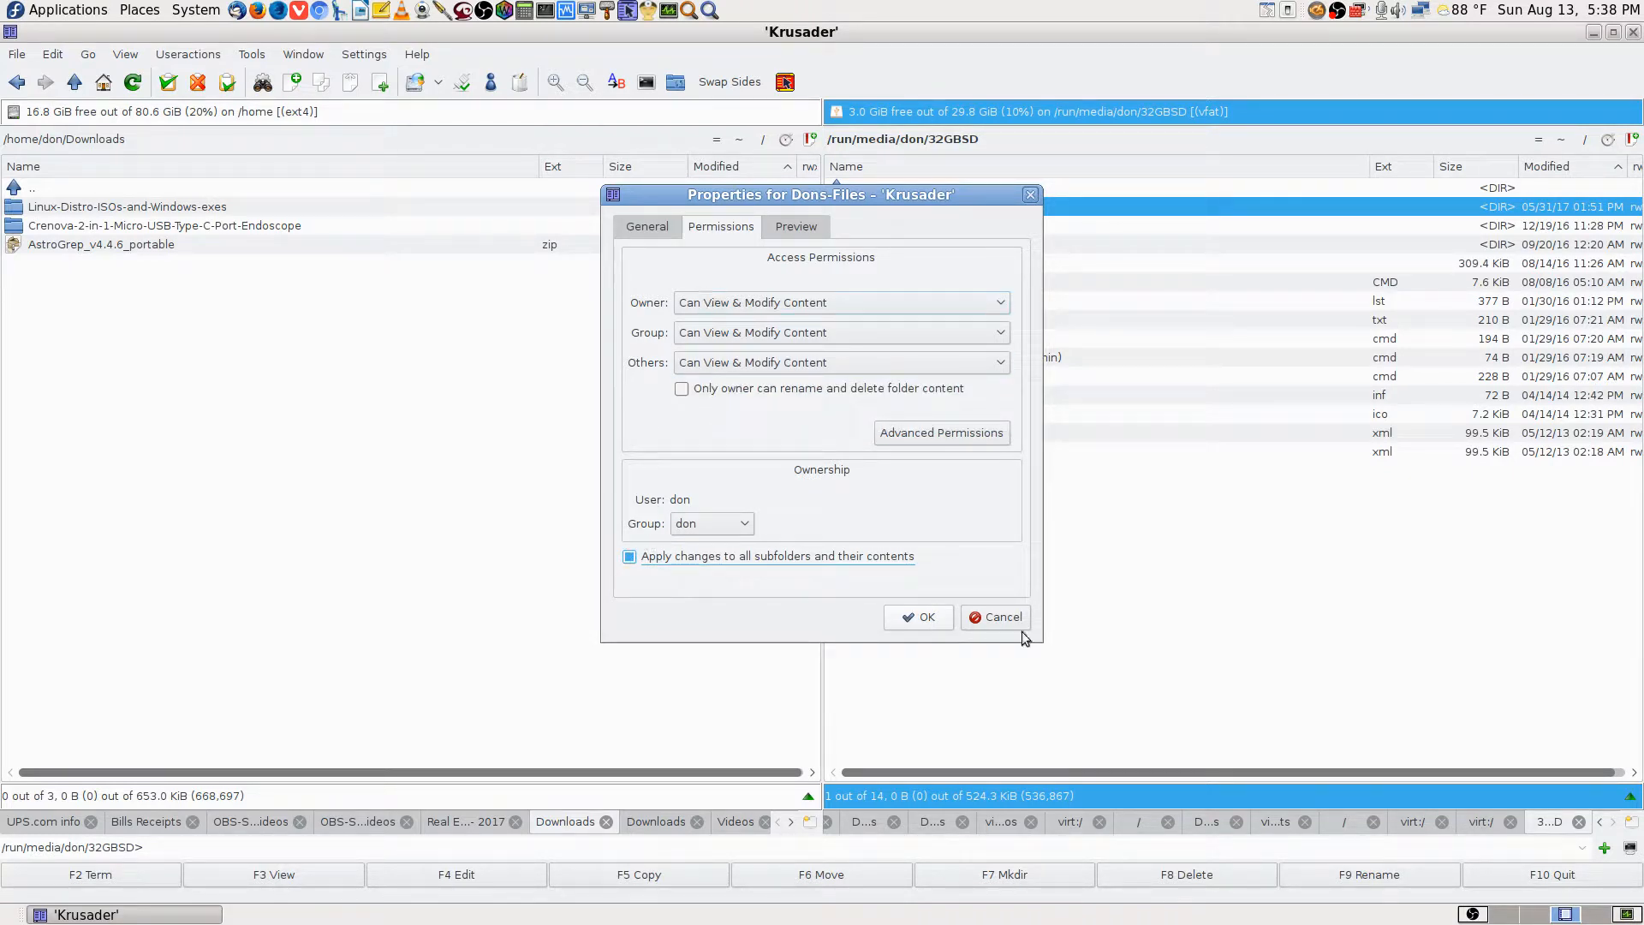
pyautogui.click(942, 616)
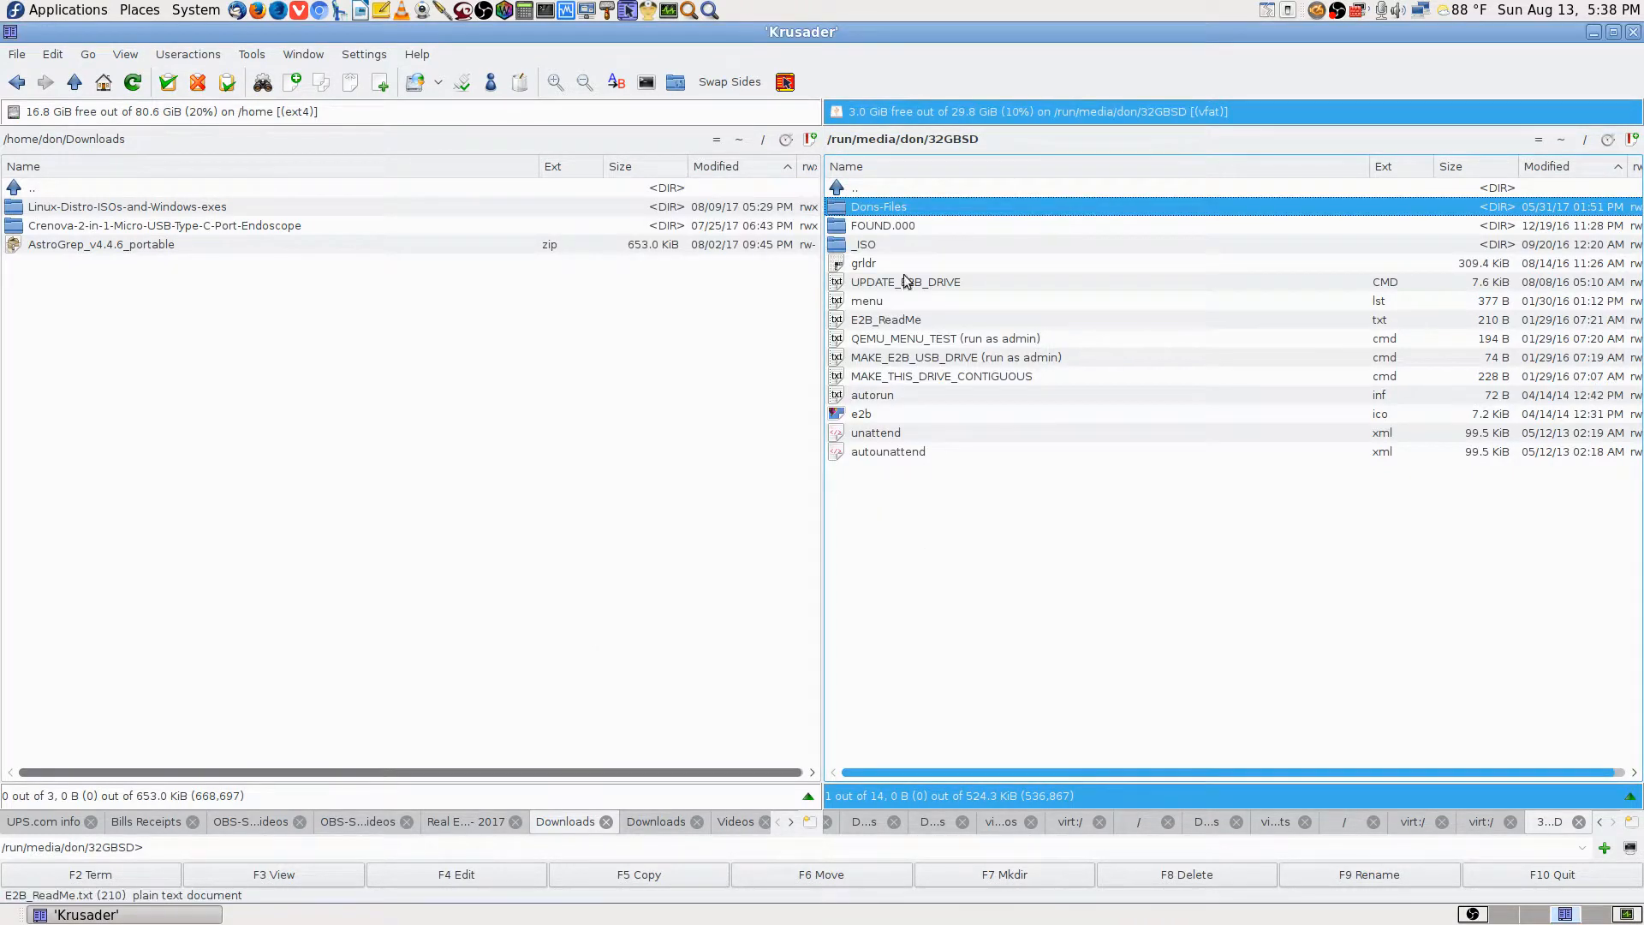
# Reopen the Dons-Files folder's properties to check its access permissions, and close them without changes.
pyautogui.rightClick(898, 213)
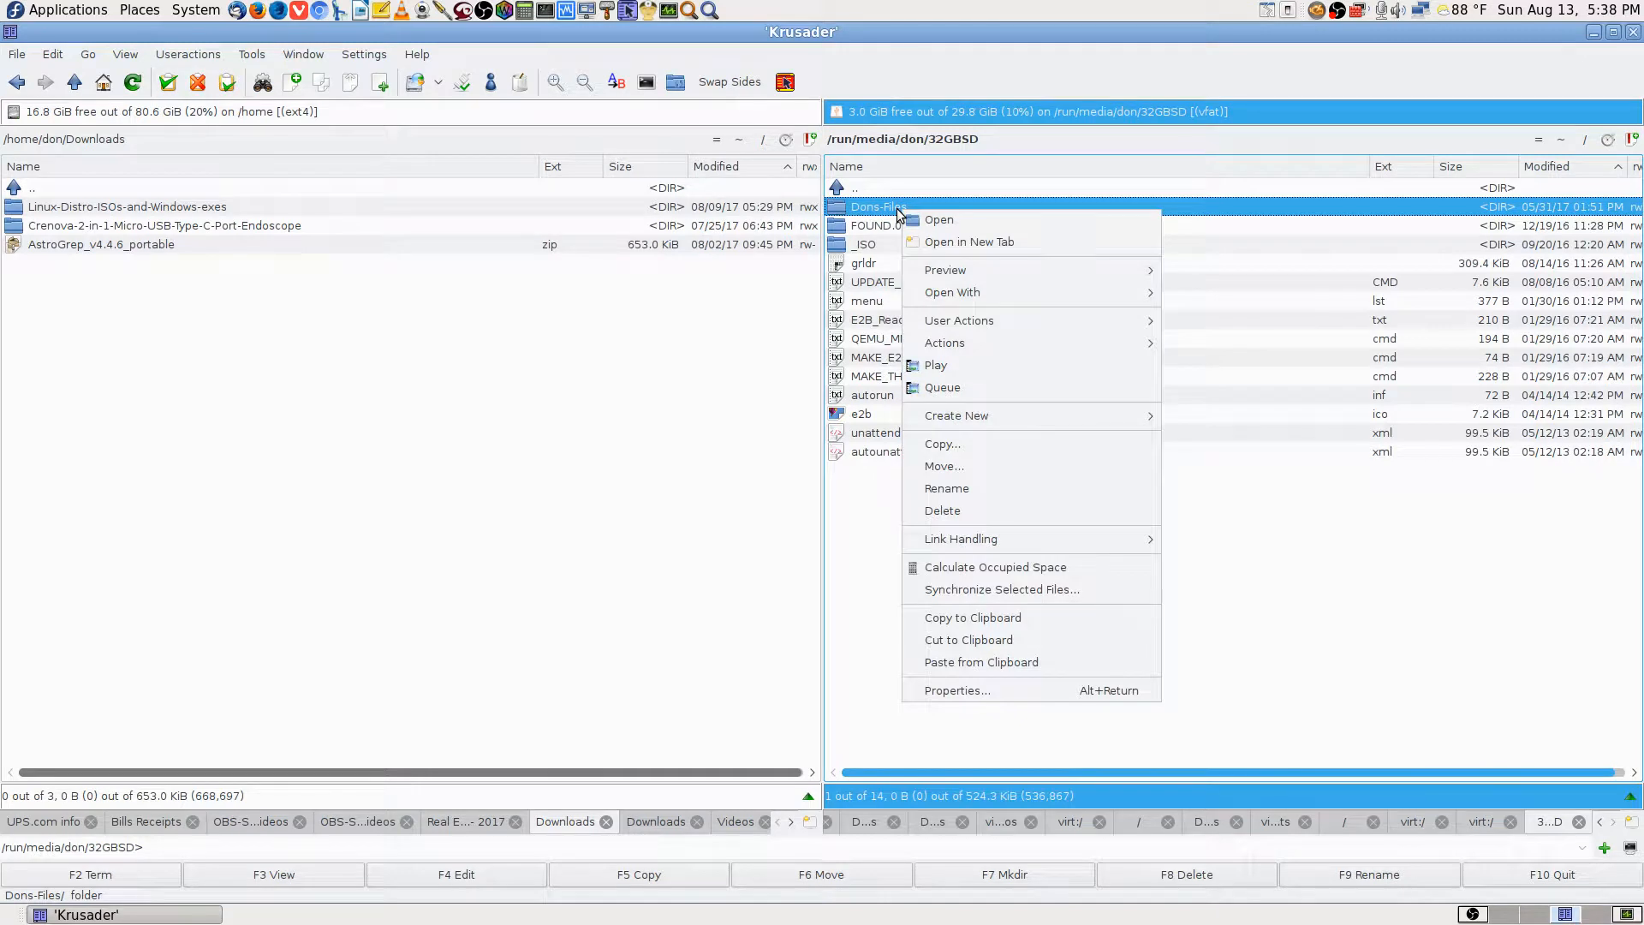
pyautogui.click(983, 682)
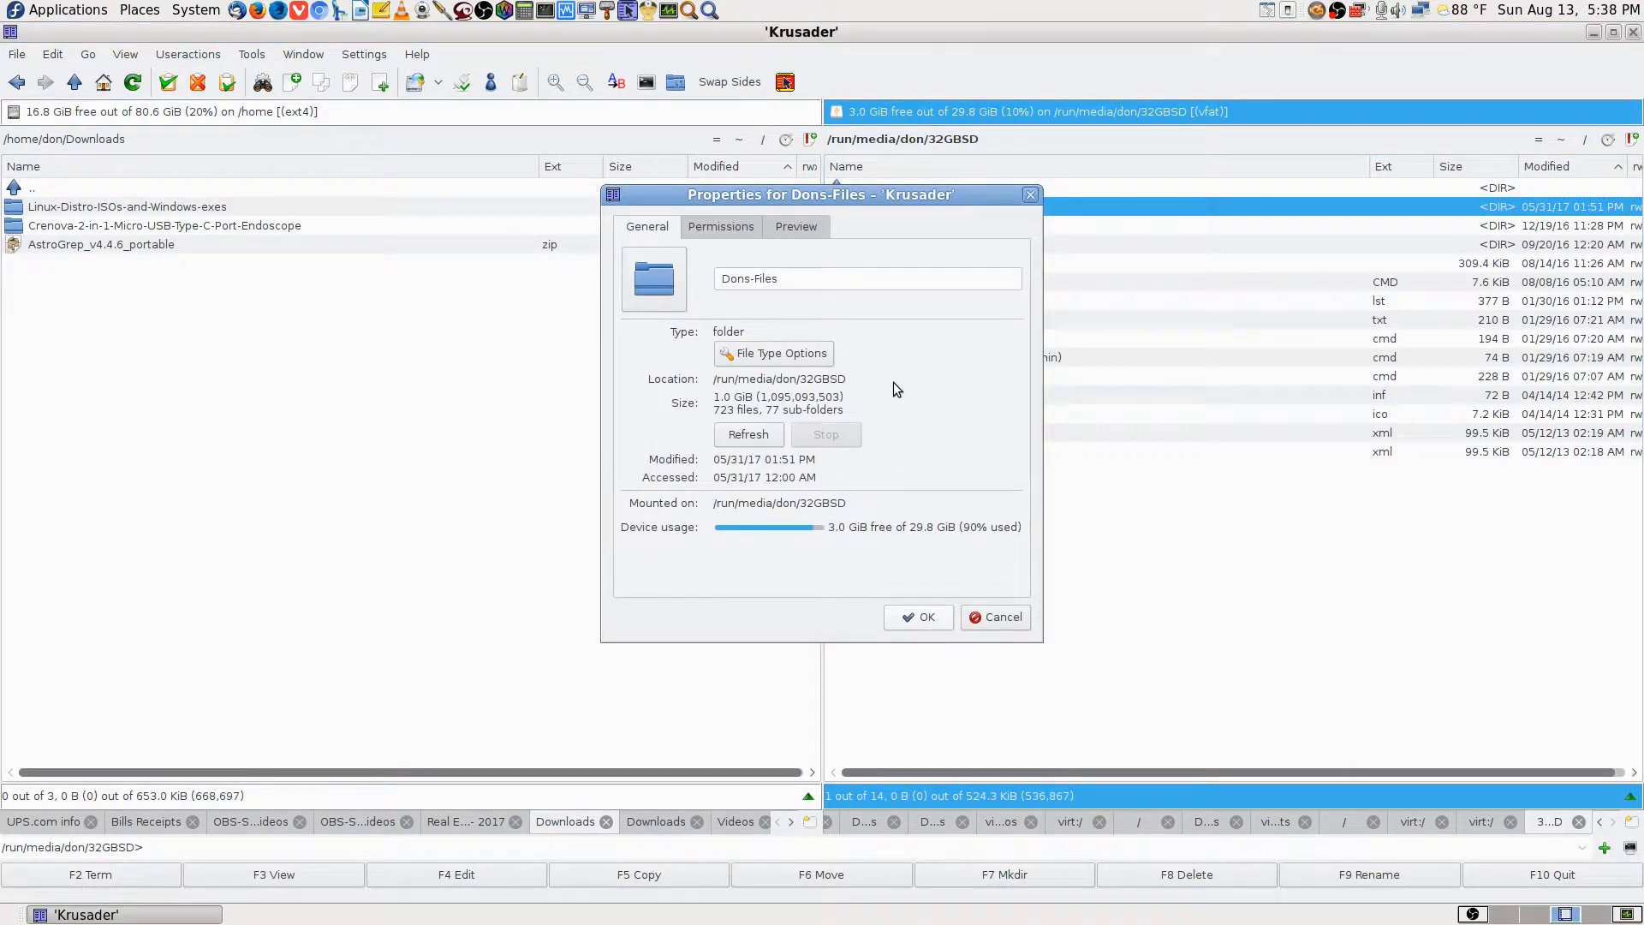
pyautogui.click(721, 226)
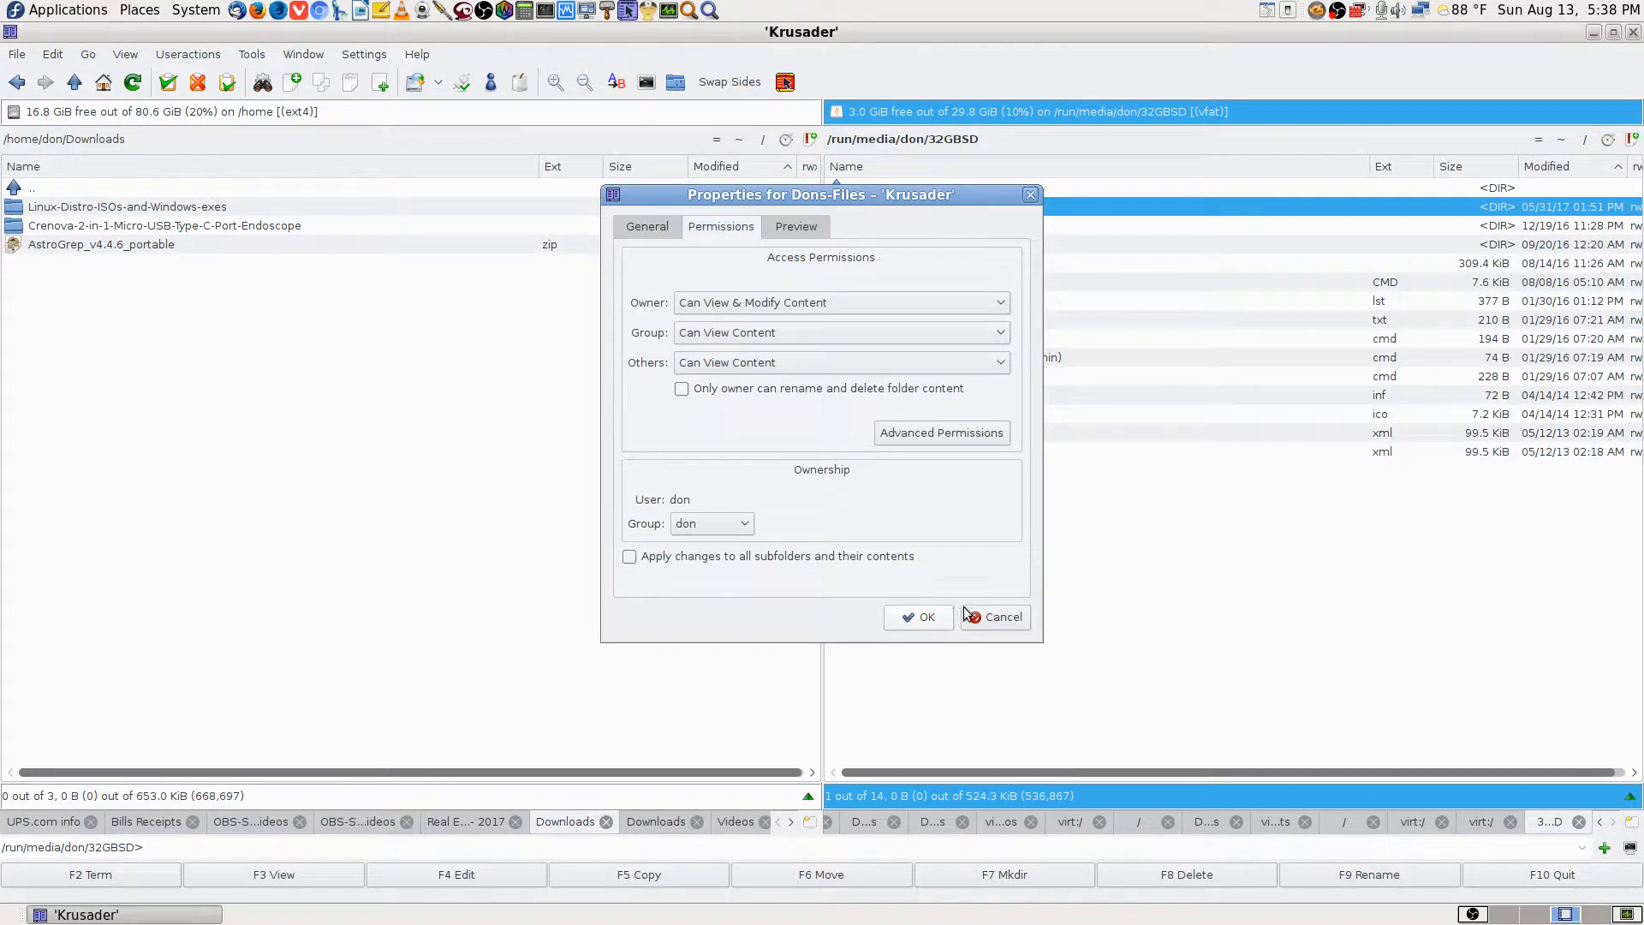
pyautogui.click(993, 617)
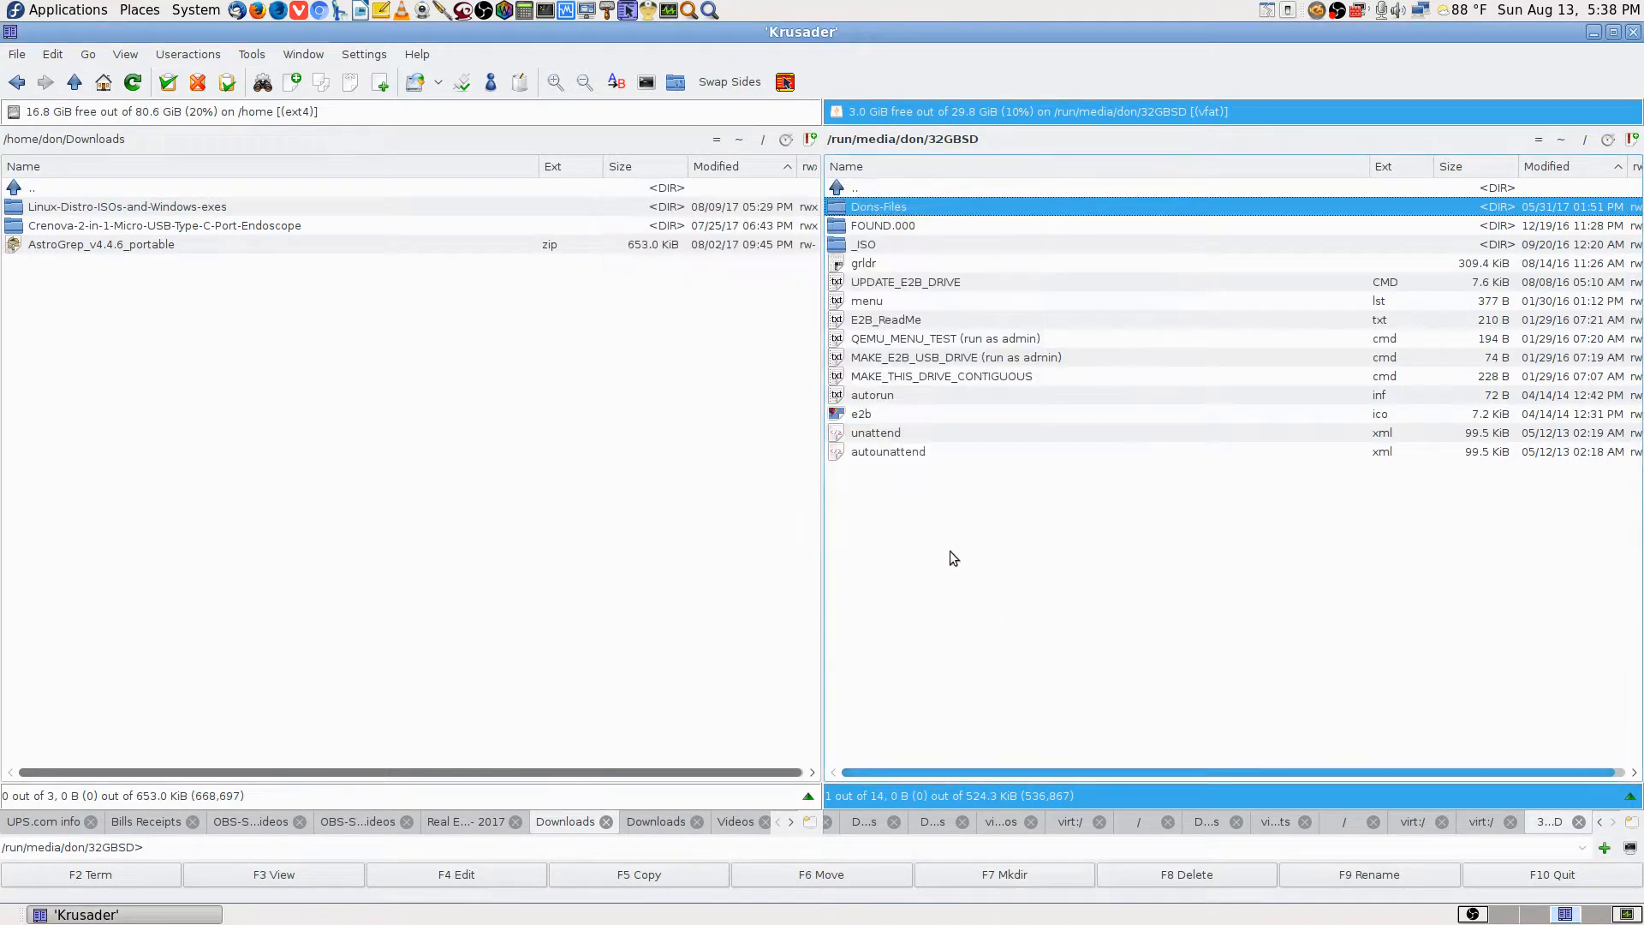
# Leave the 32GBSD drive and open the OBS-Studio-Streamed-Videos folder inside the home directory's Videos folder.
pyautogui.click(871, 190)
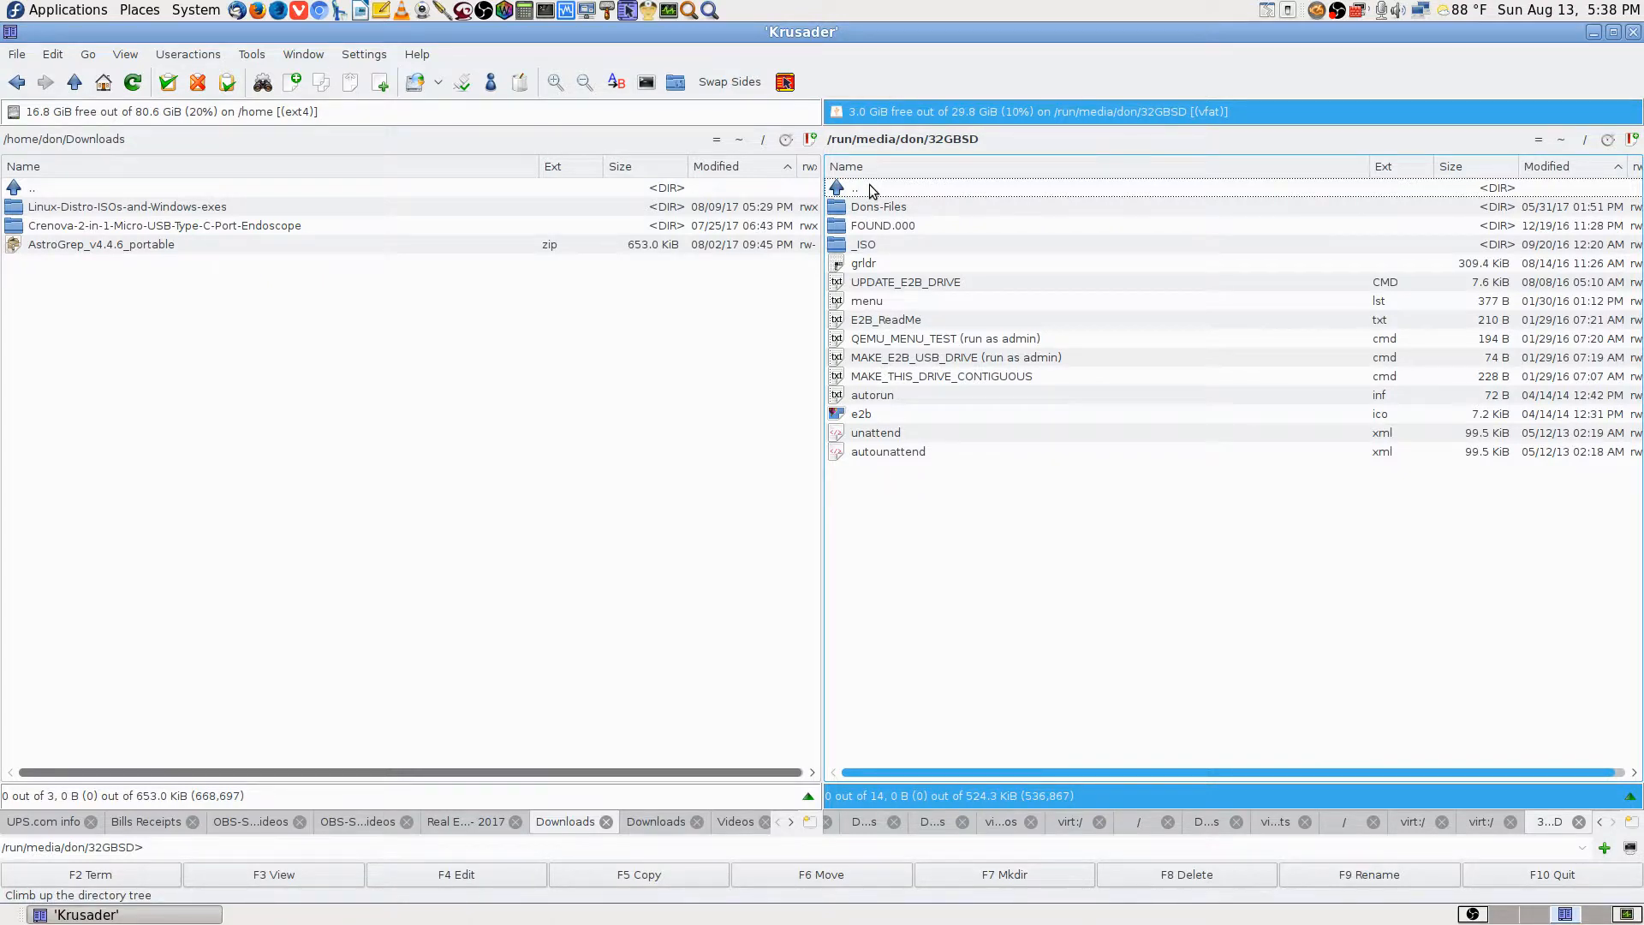
pyautogui.doubleClick(871, 190)
pyautogui.doubleClick(879, 207)
pyautogui.click(1566, 139)
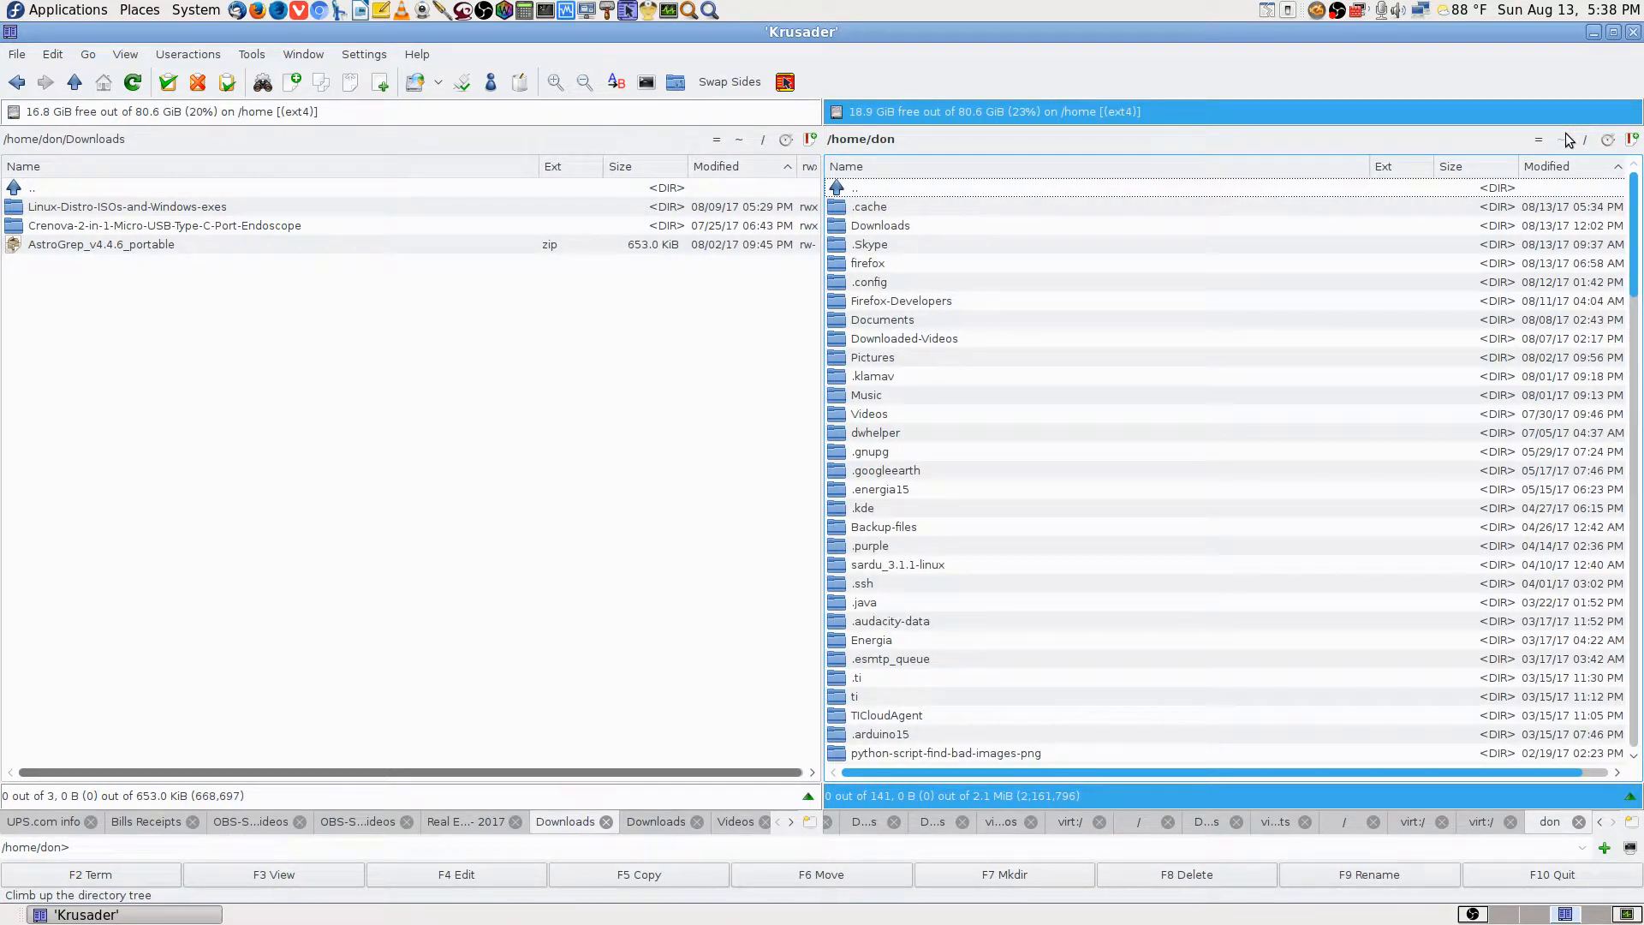
pyautogui.write('vi')
pyautogui.press('Return')
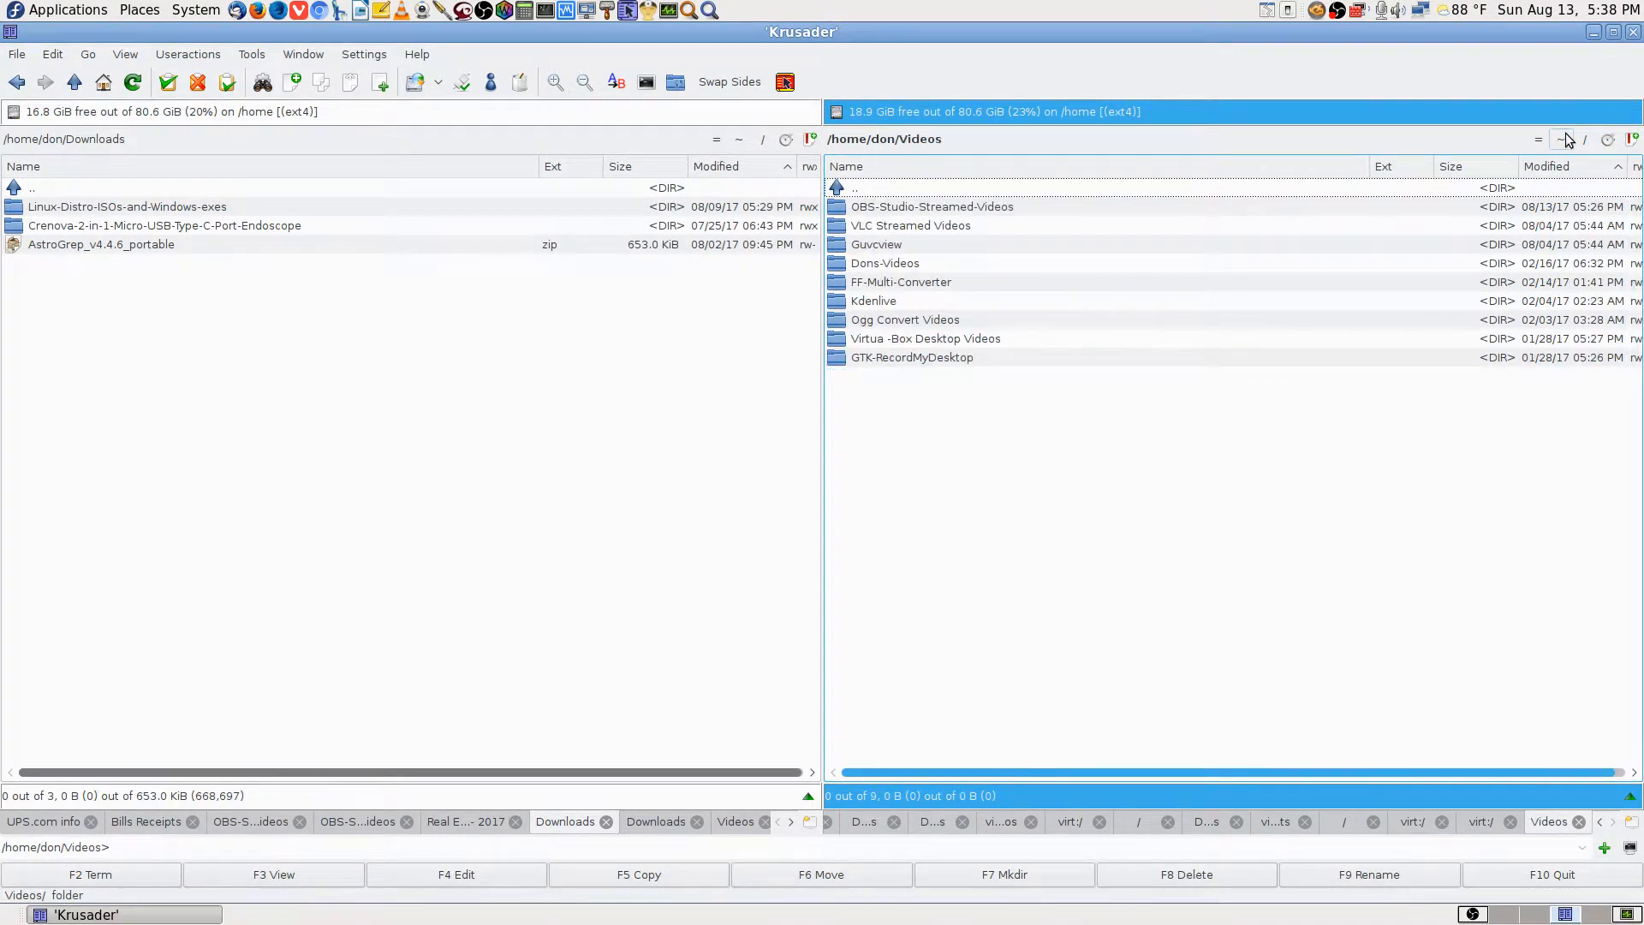
pyautogui.doubleClick(985, 206)
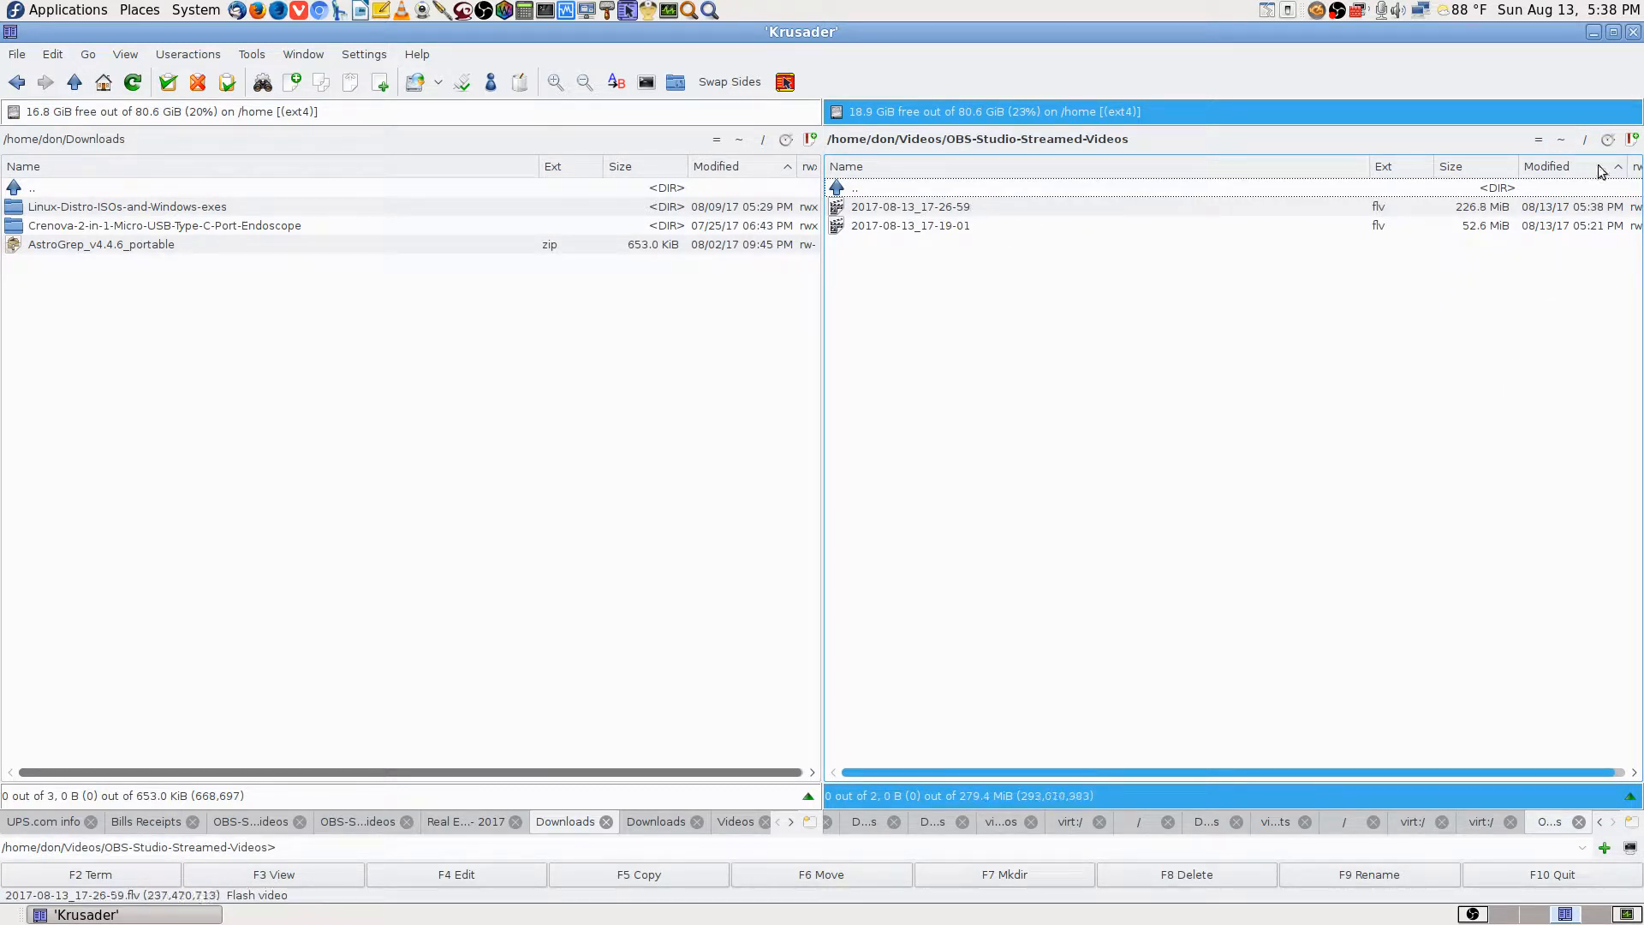
# Close Krusader and start Oracle VM VirtualBox Manager on an empty workspace.
pyautogui.click(1634, 34)
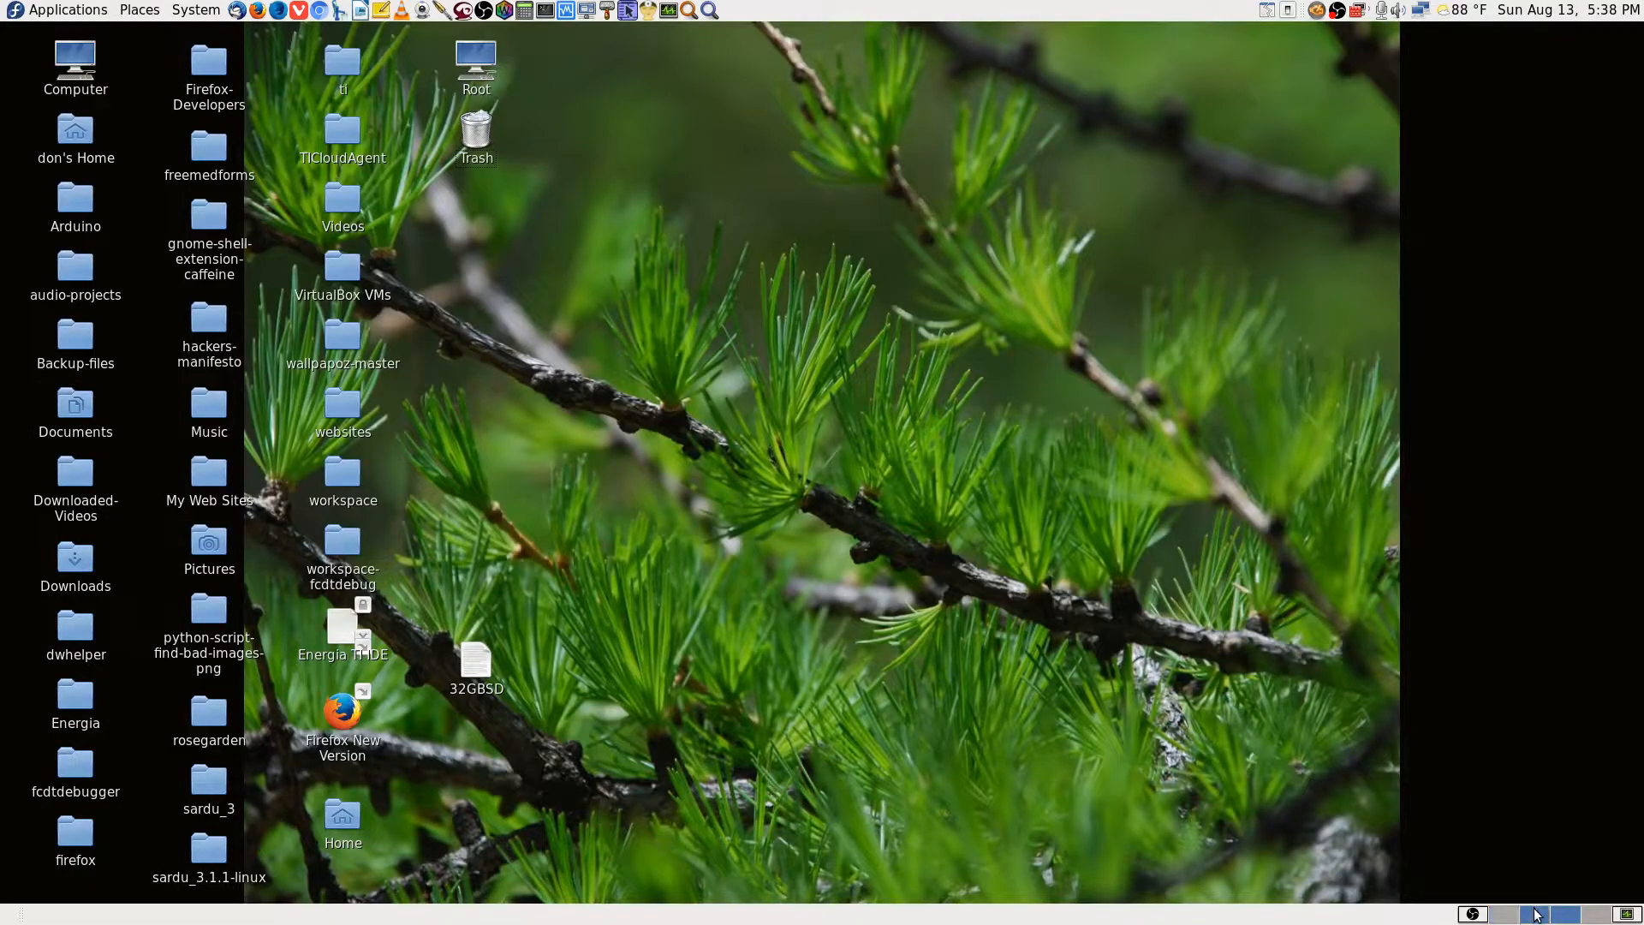
pyautogui.click(1473, 914)
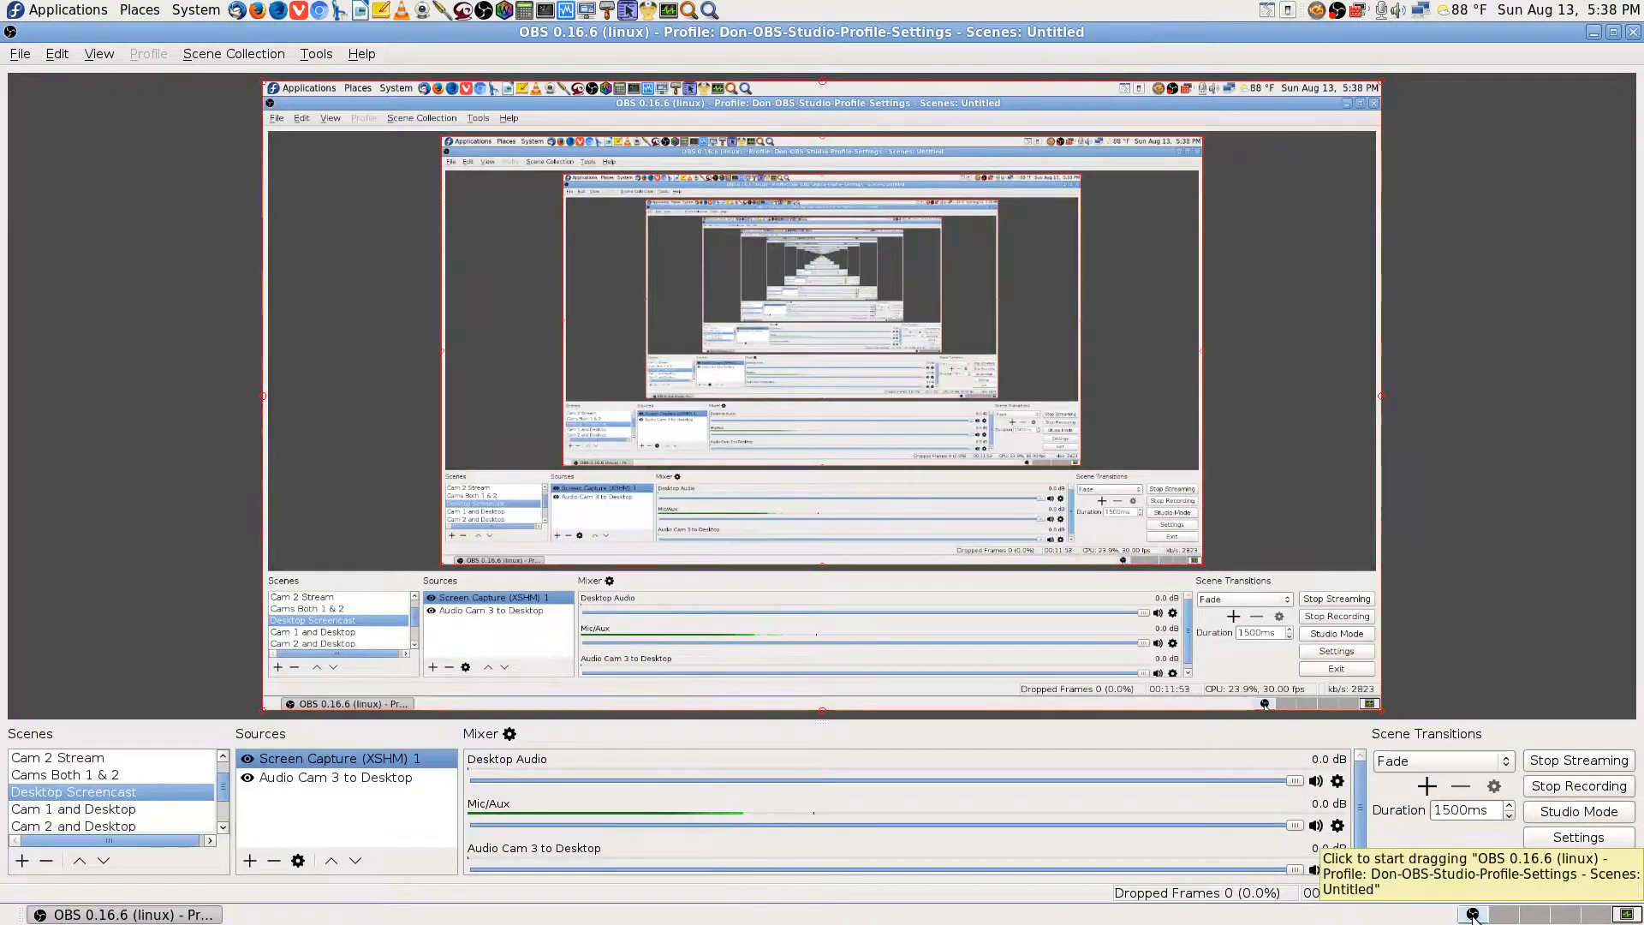
pyautogui.click(1596, 914)
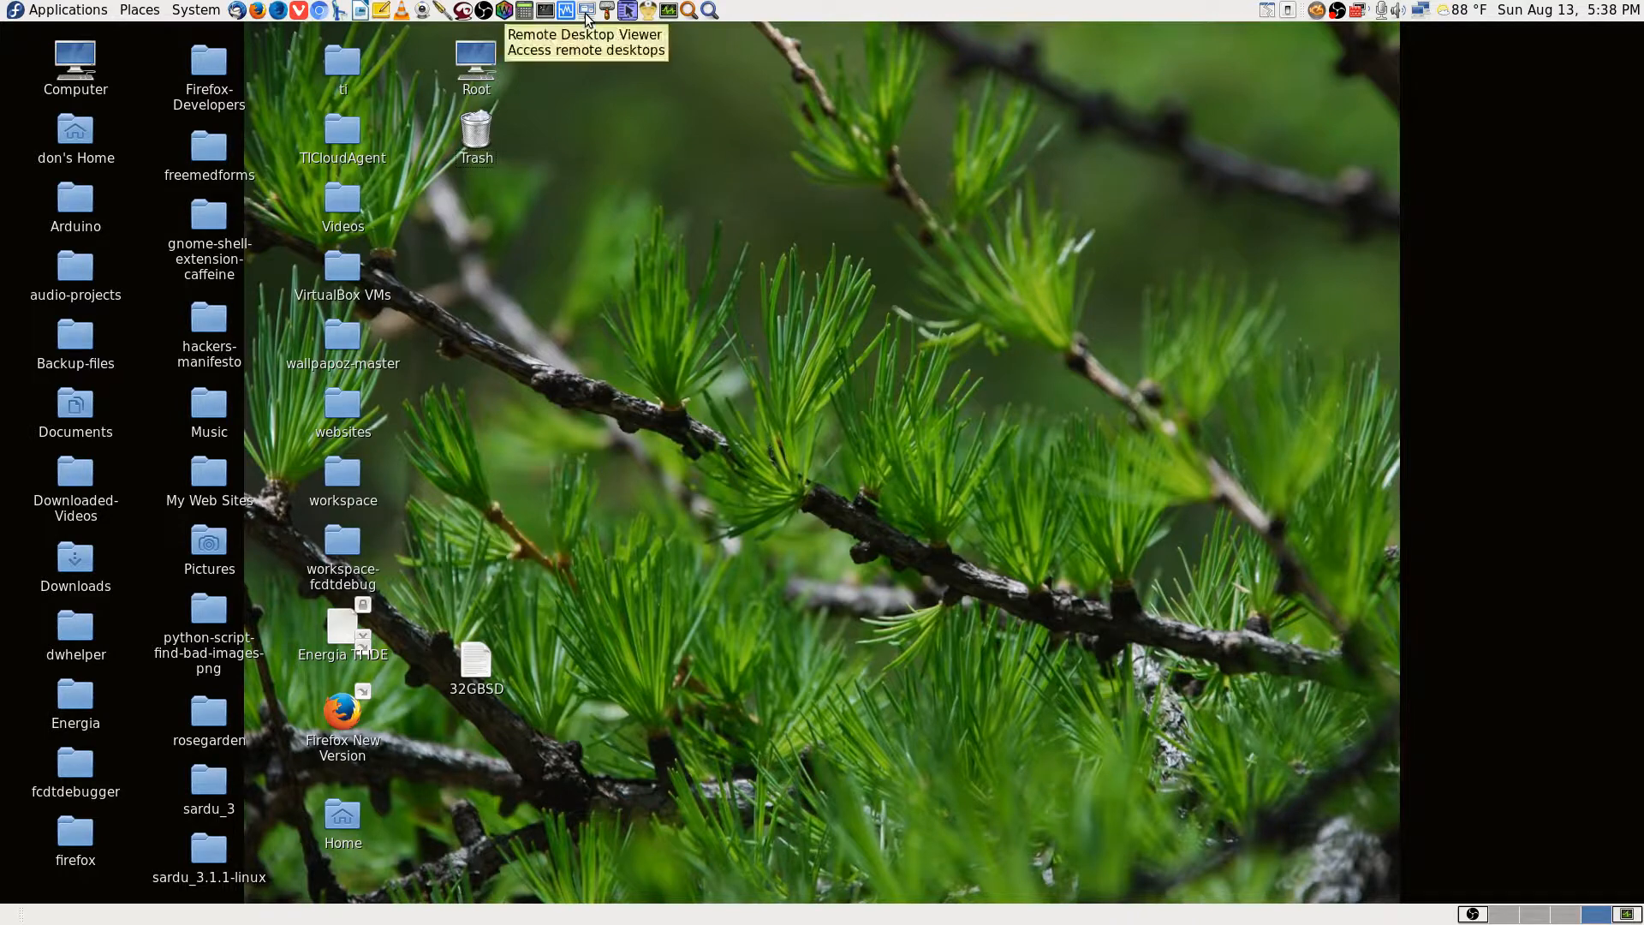
pyautogui.click(627, 10)
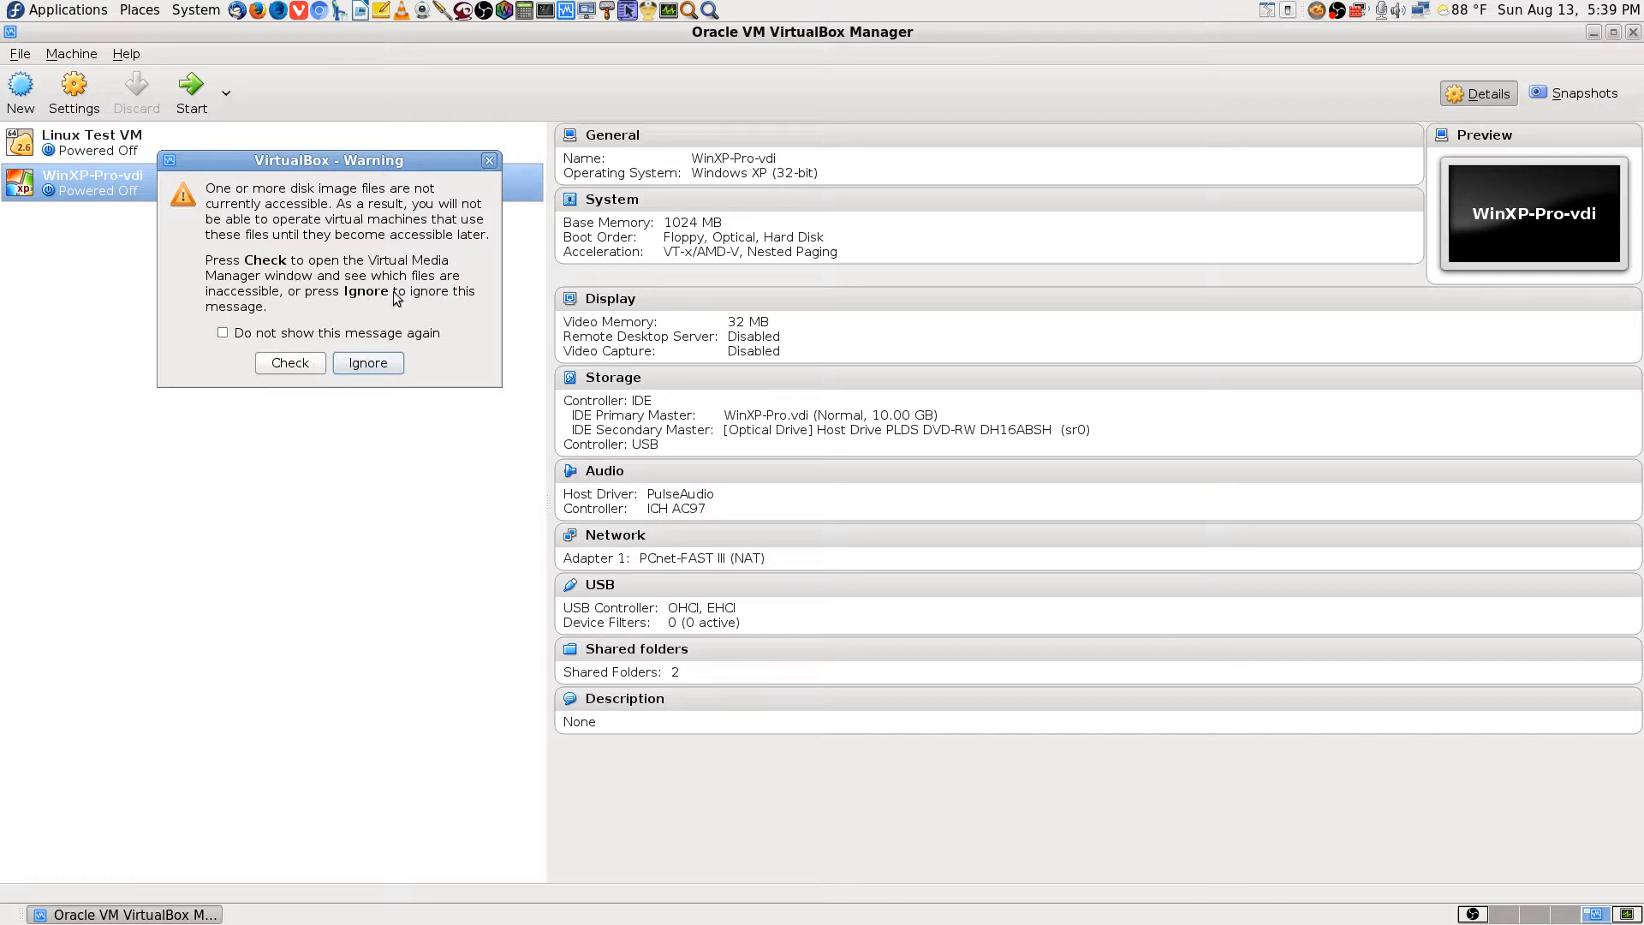
# Check the inaccessible disk images in the Virtual Media Manager and remove the optical disk Fedora-MATE_Compiz-Live-x86_64-26-1.5.iso.
pyautogui.click(290, 363)
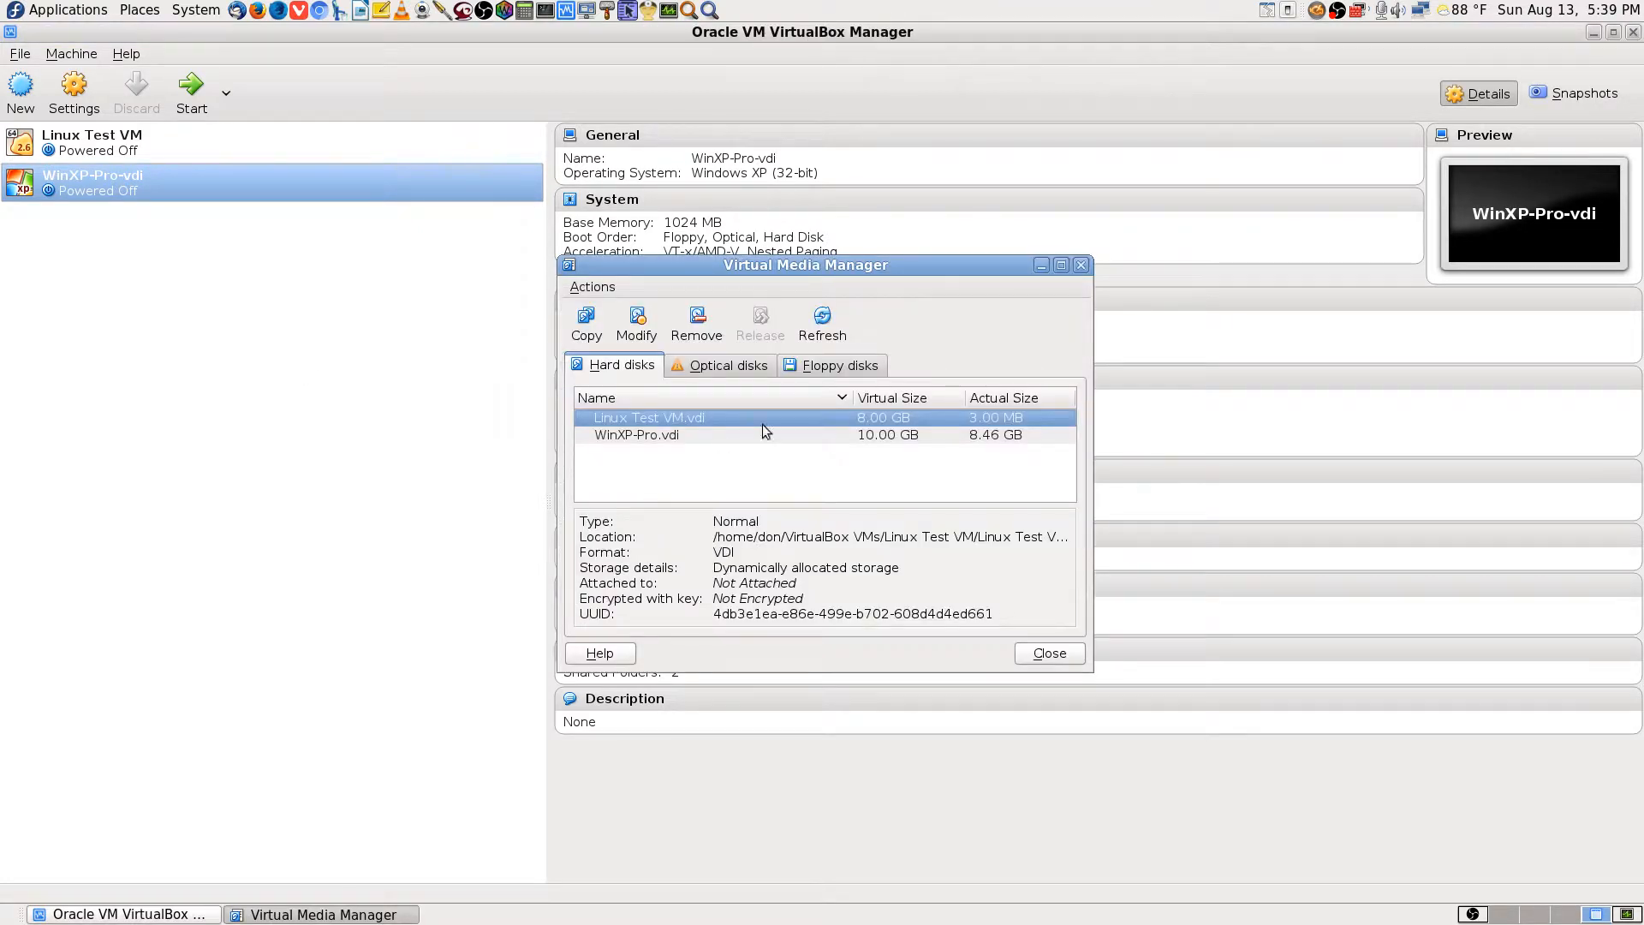
pyautogui.click(726, 367)
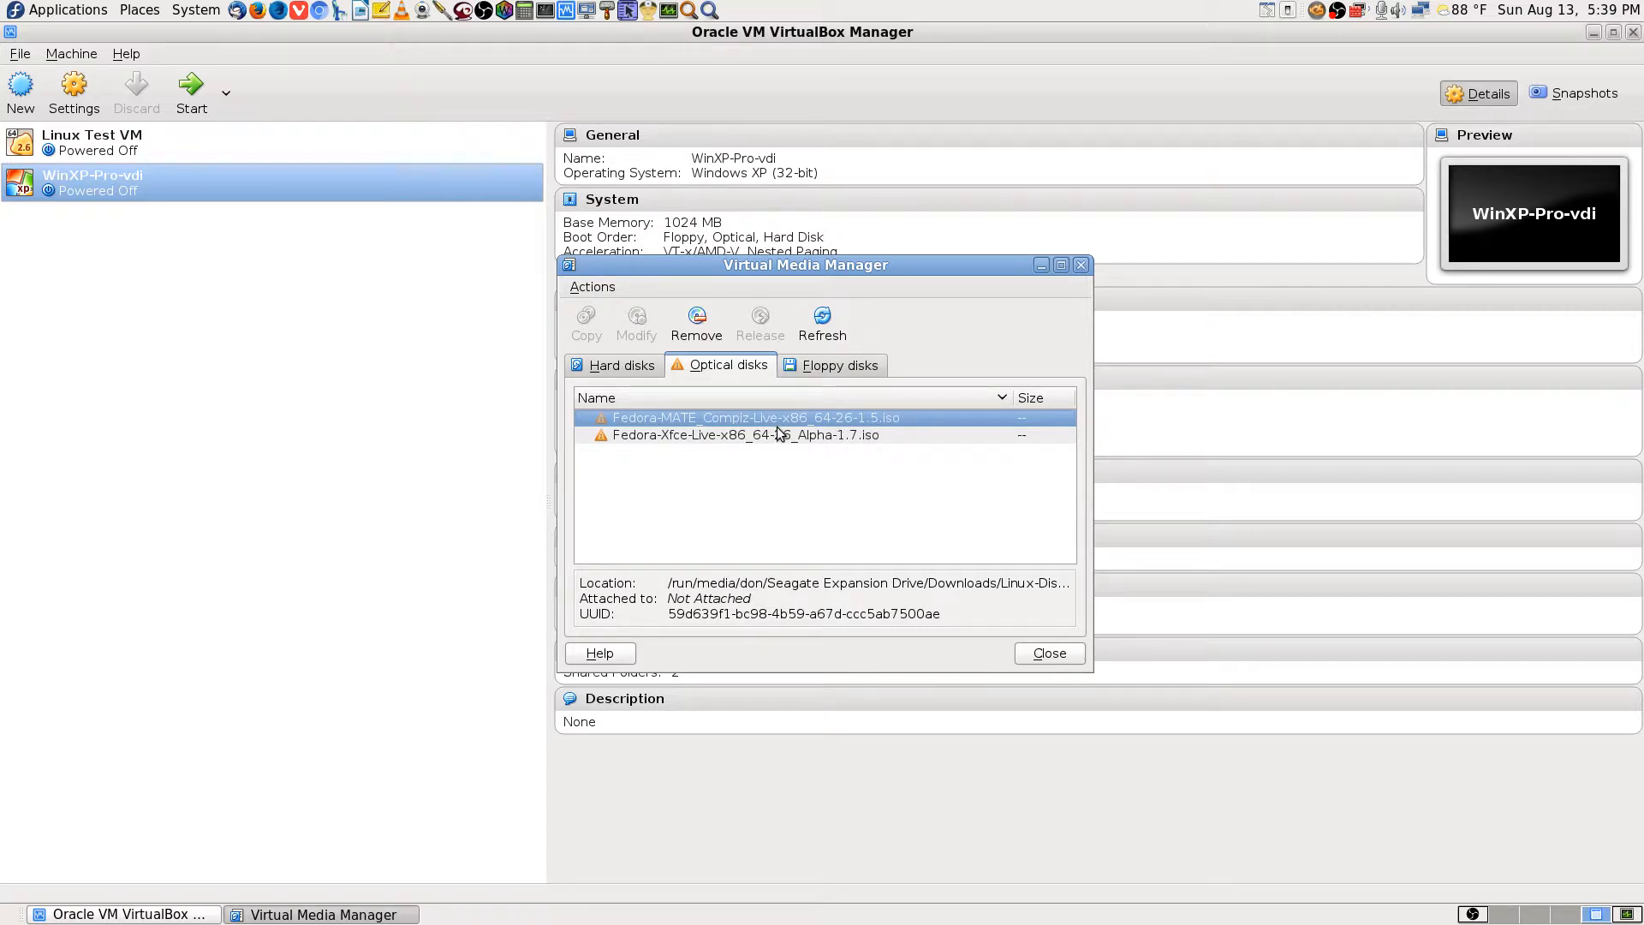
pyautogui.click(705, 339)
pyautogui.click(852, 553)
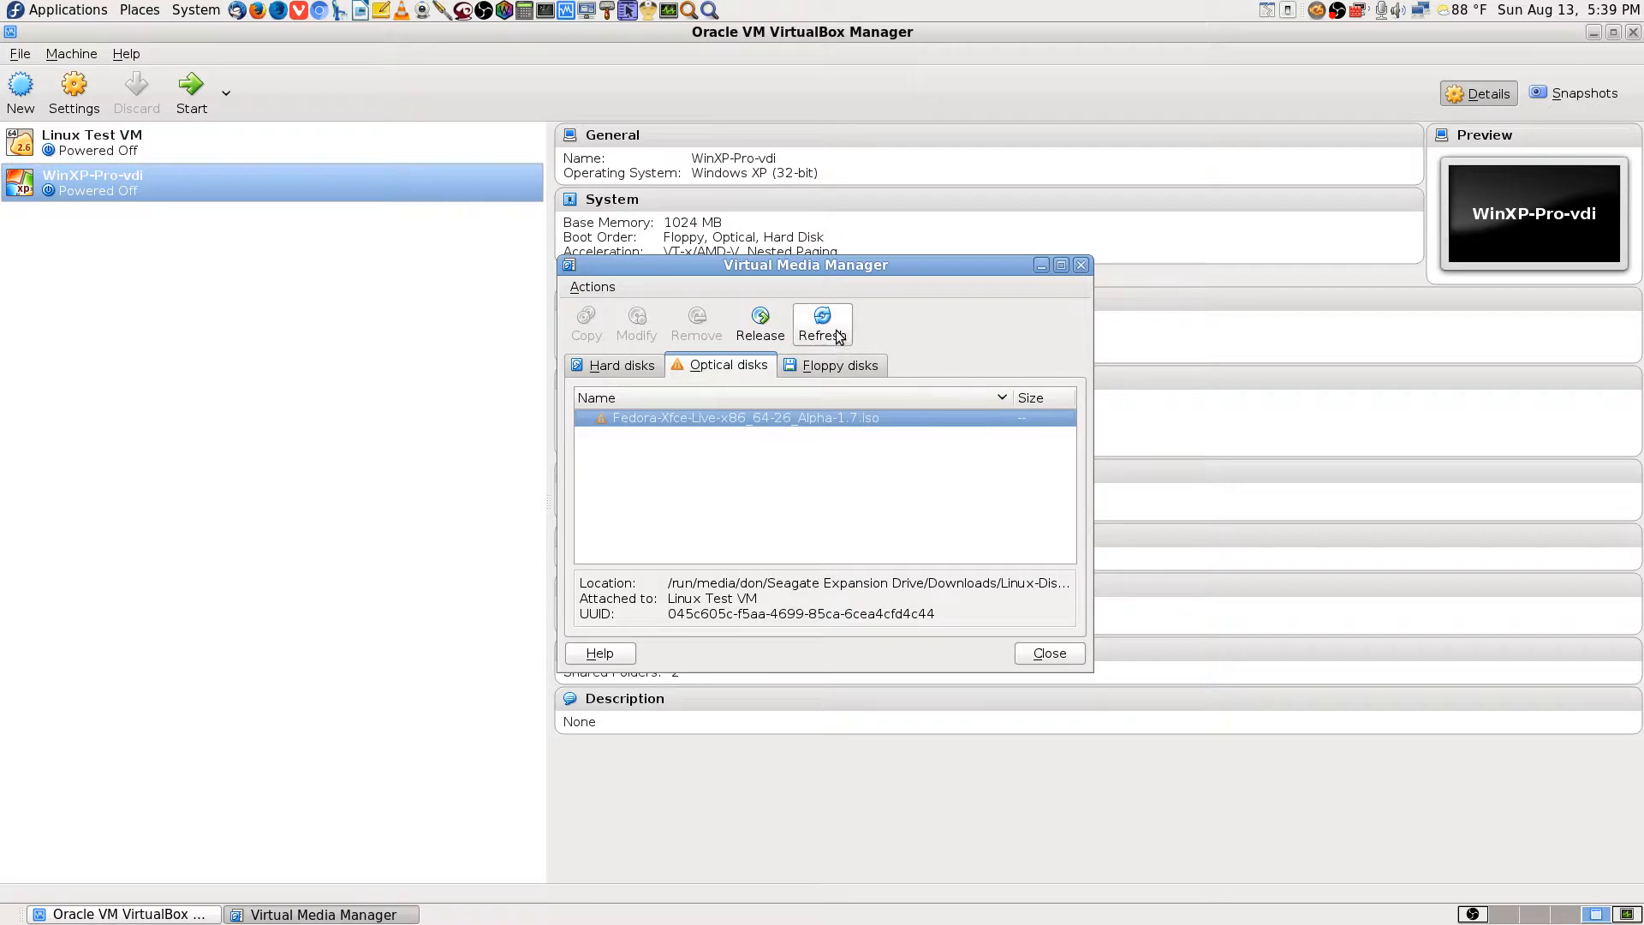
# Release the Fedora-Xfce-Live-x86_64-26_Alpha-1.7.iso optical disk from Linux Test VM and remove it from the media list.
pyautogui.click(761, 324)
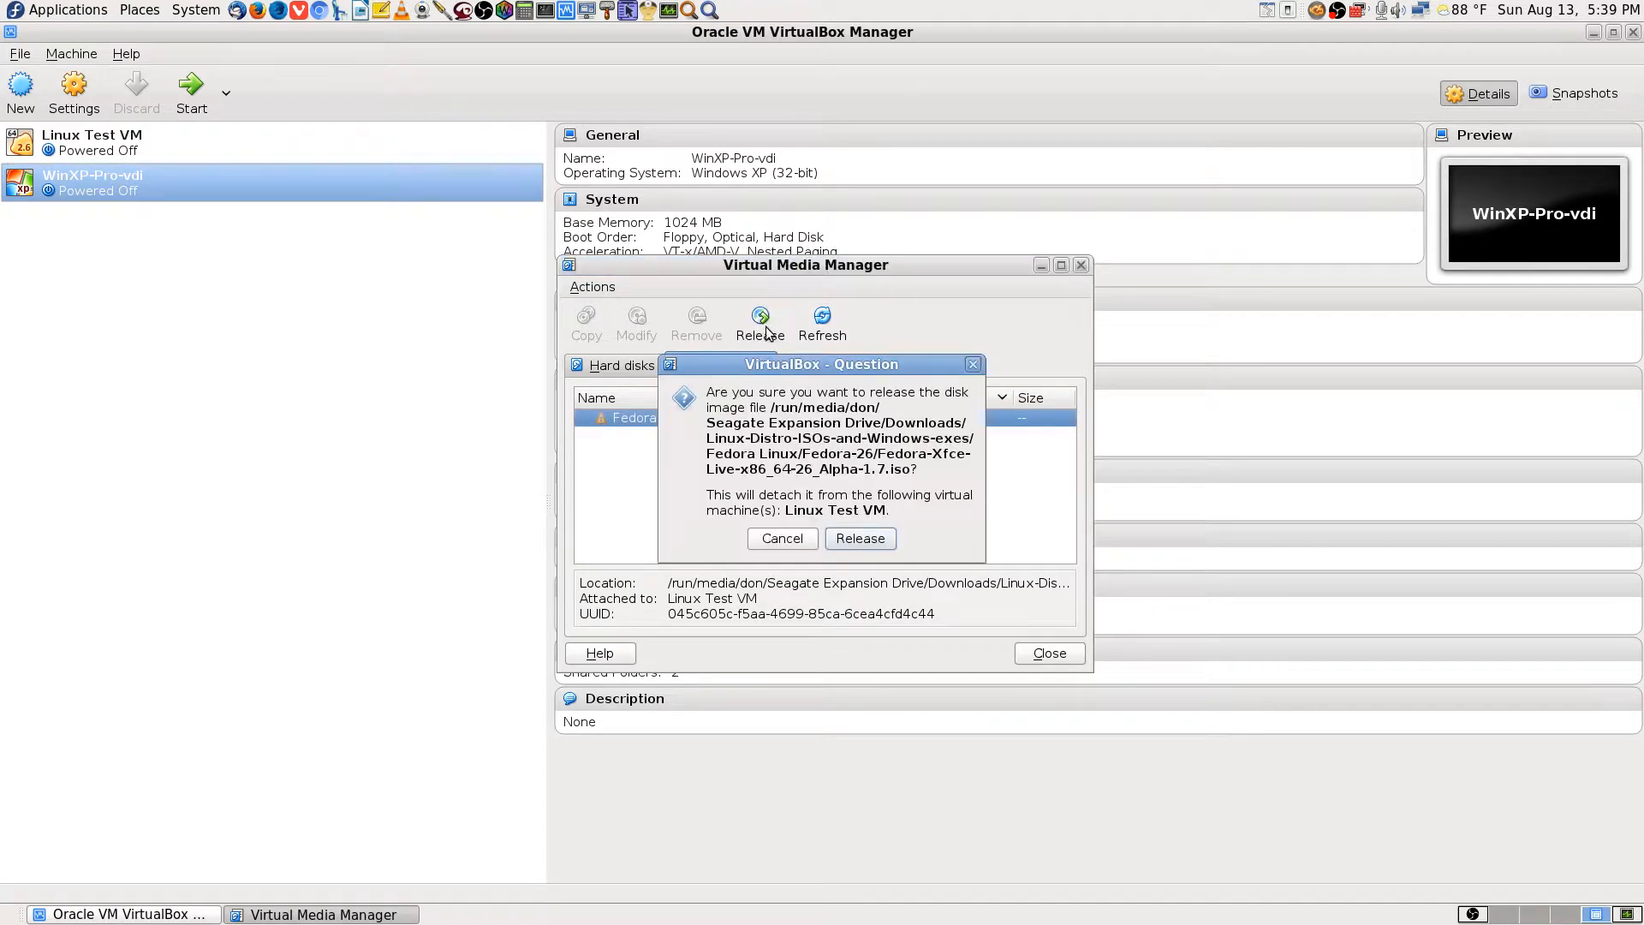
pyautogui.click(859, 538)
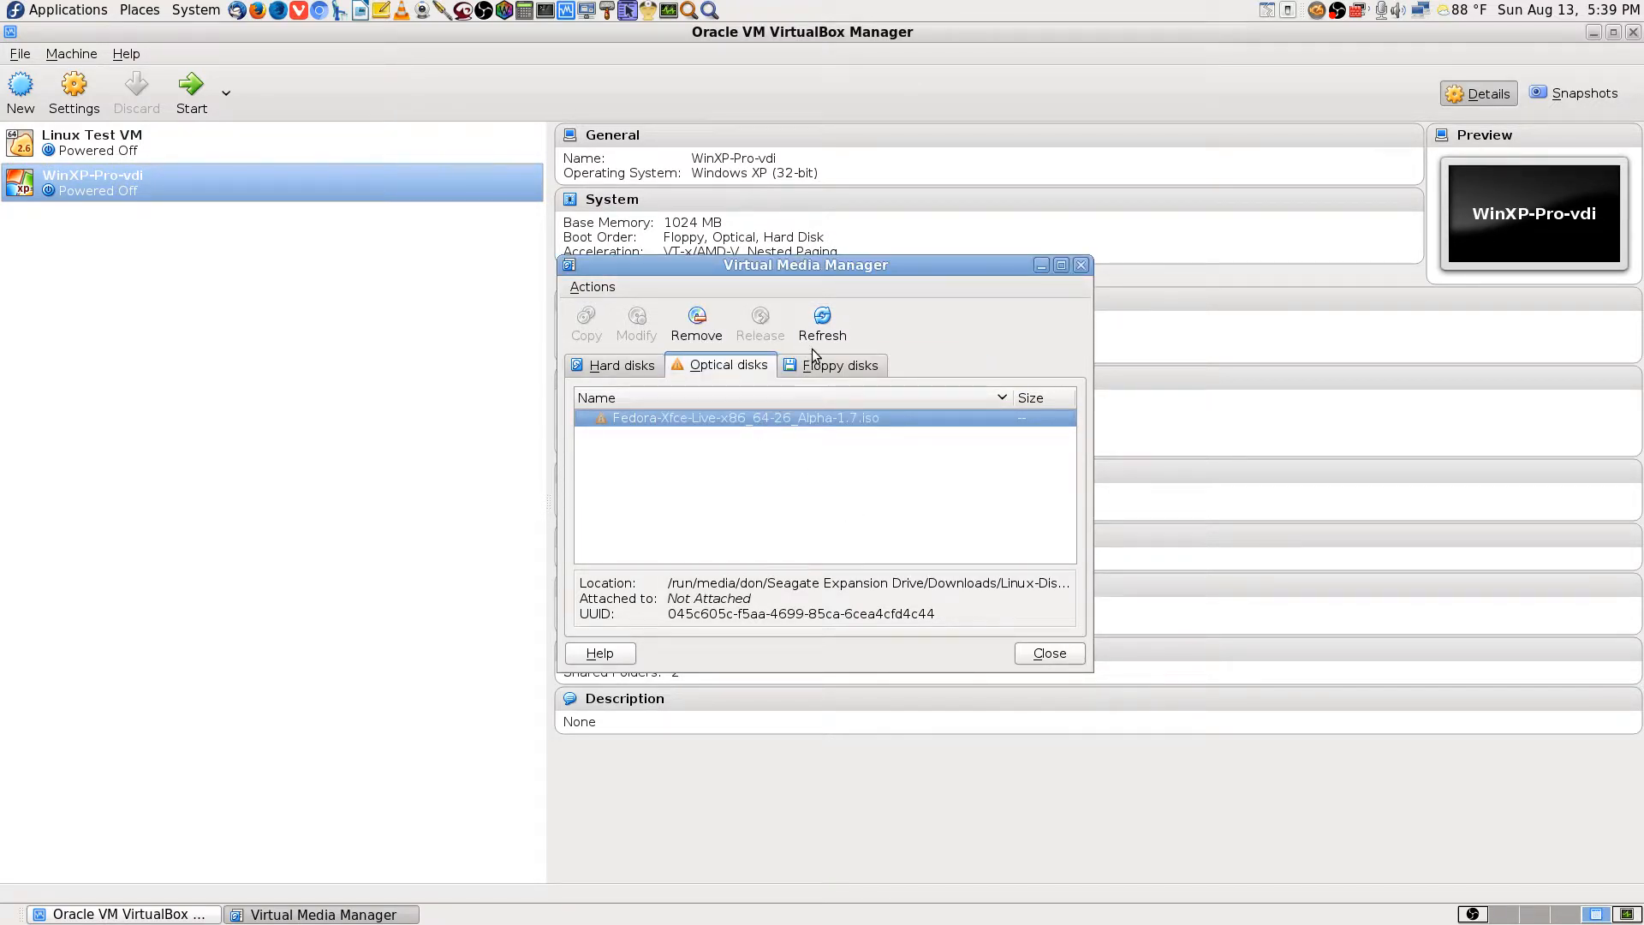
pyautogui.click(696, 325)
pyautogui.click(860, 554)
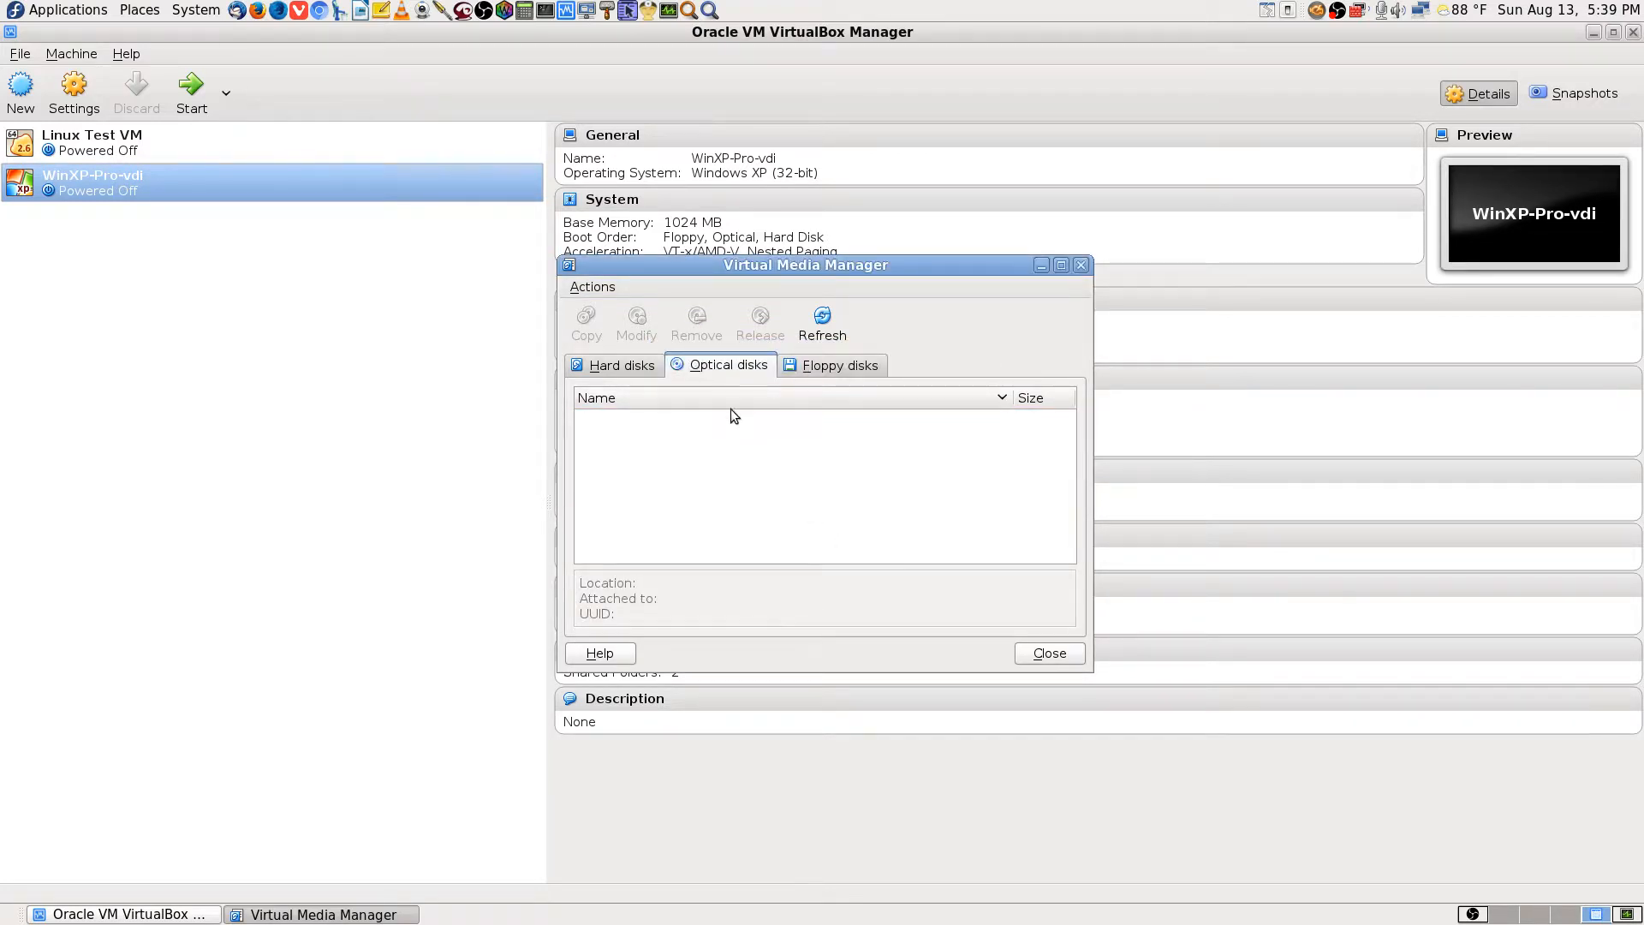
# Review the hard disk, optical disk and floppy disk lists in the Virtual Media Manager.
pyautogui.click(642, 365)
pyautogui.click(714, 367)
pyautogui.click(633, 362)
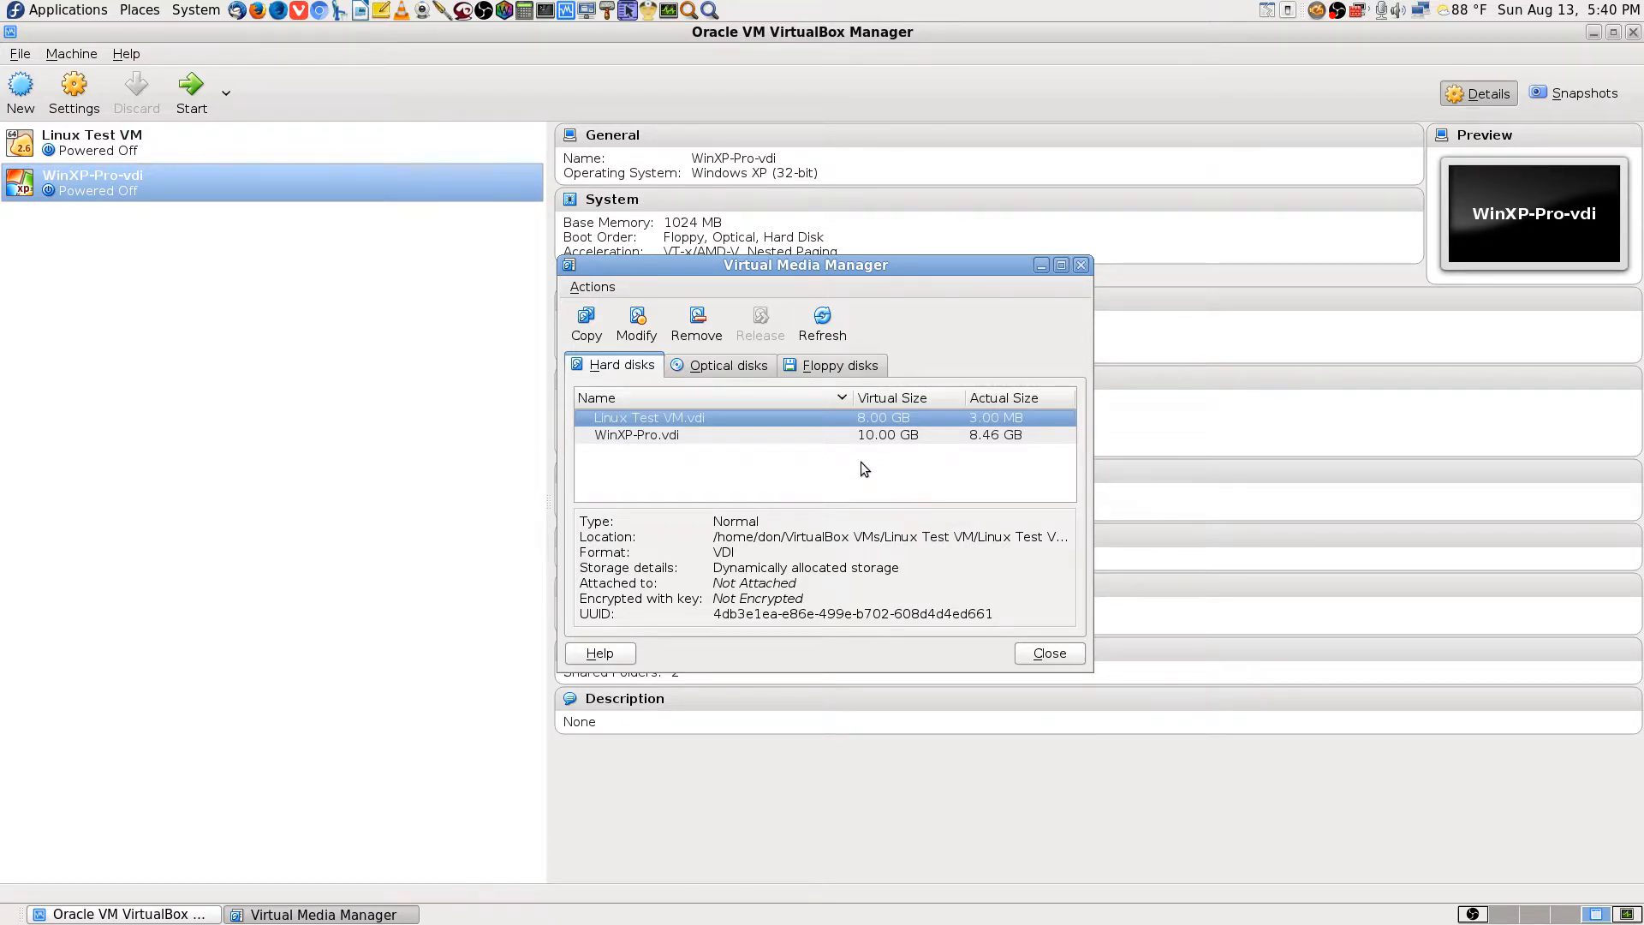
pyautogui.click(721, 374)
pyautogui.click(858, 367)
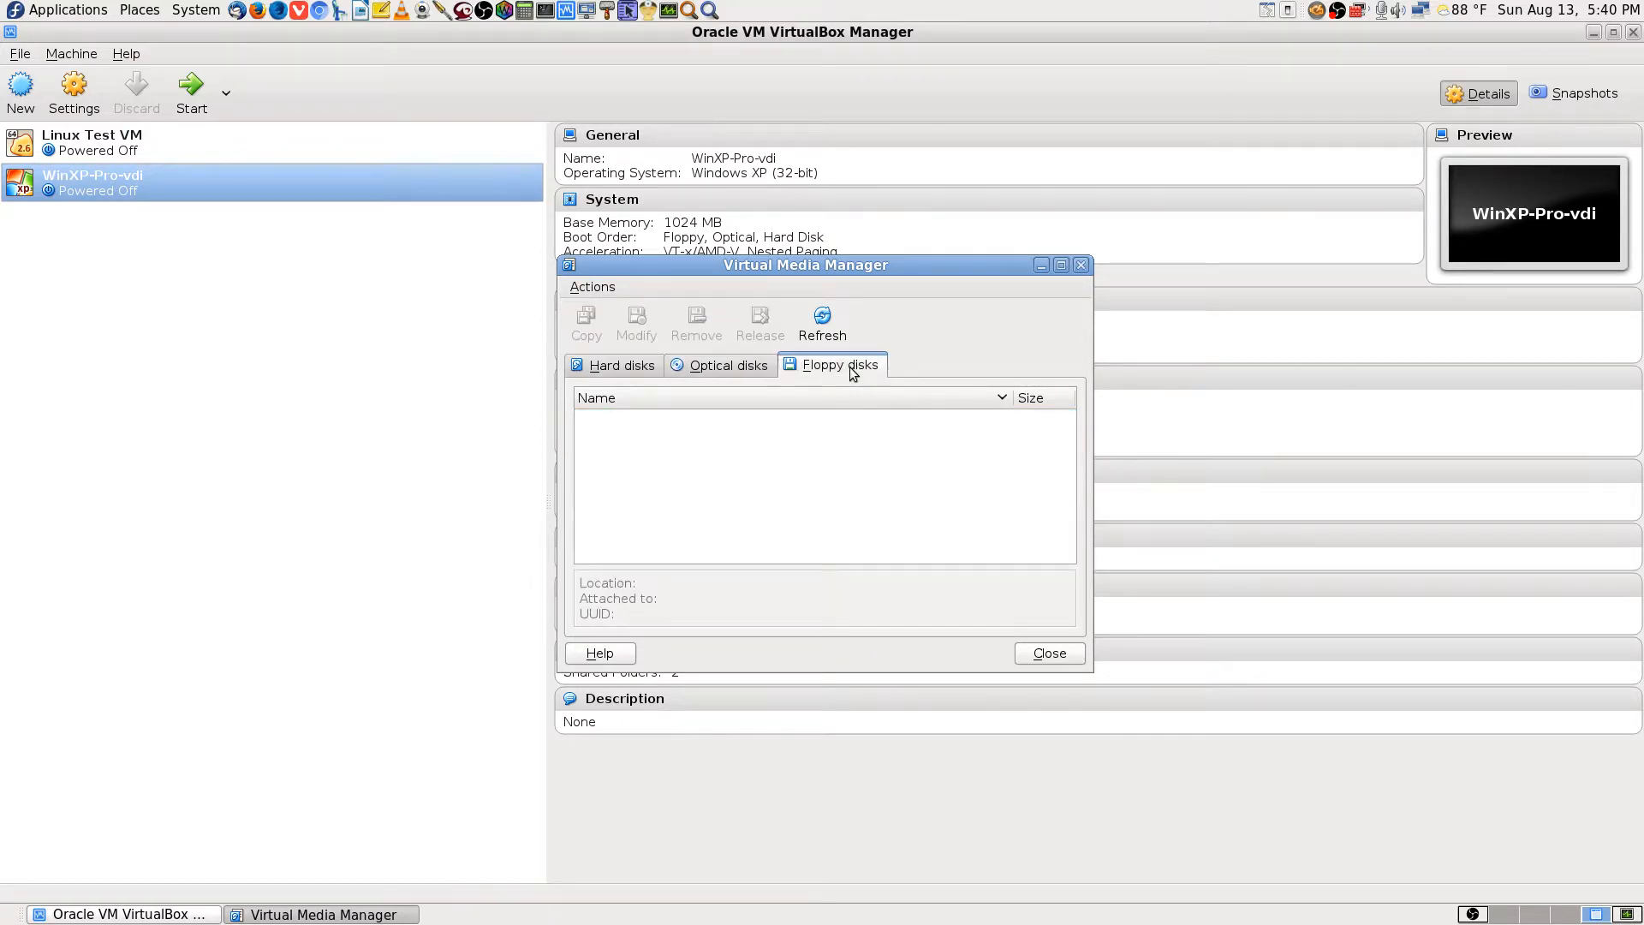
pyautogui.click(629, 367)
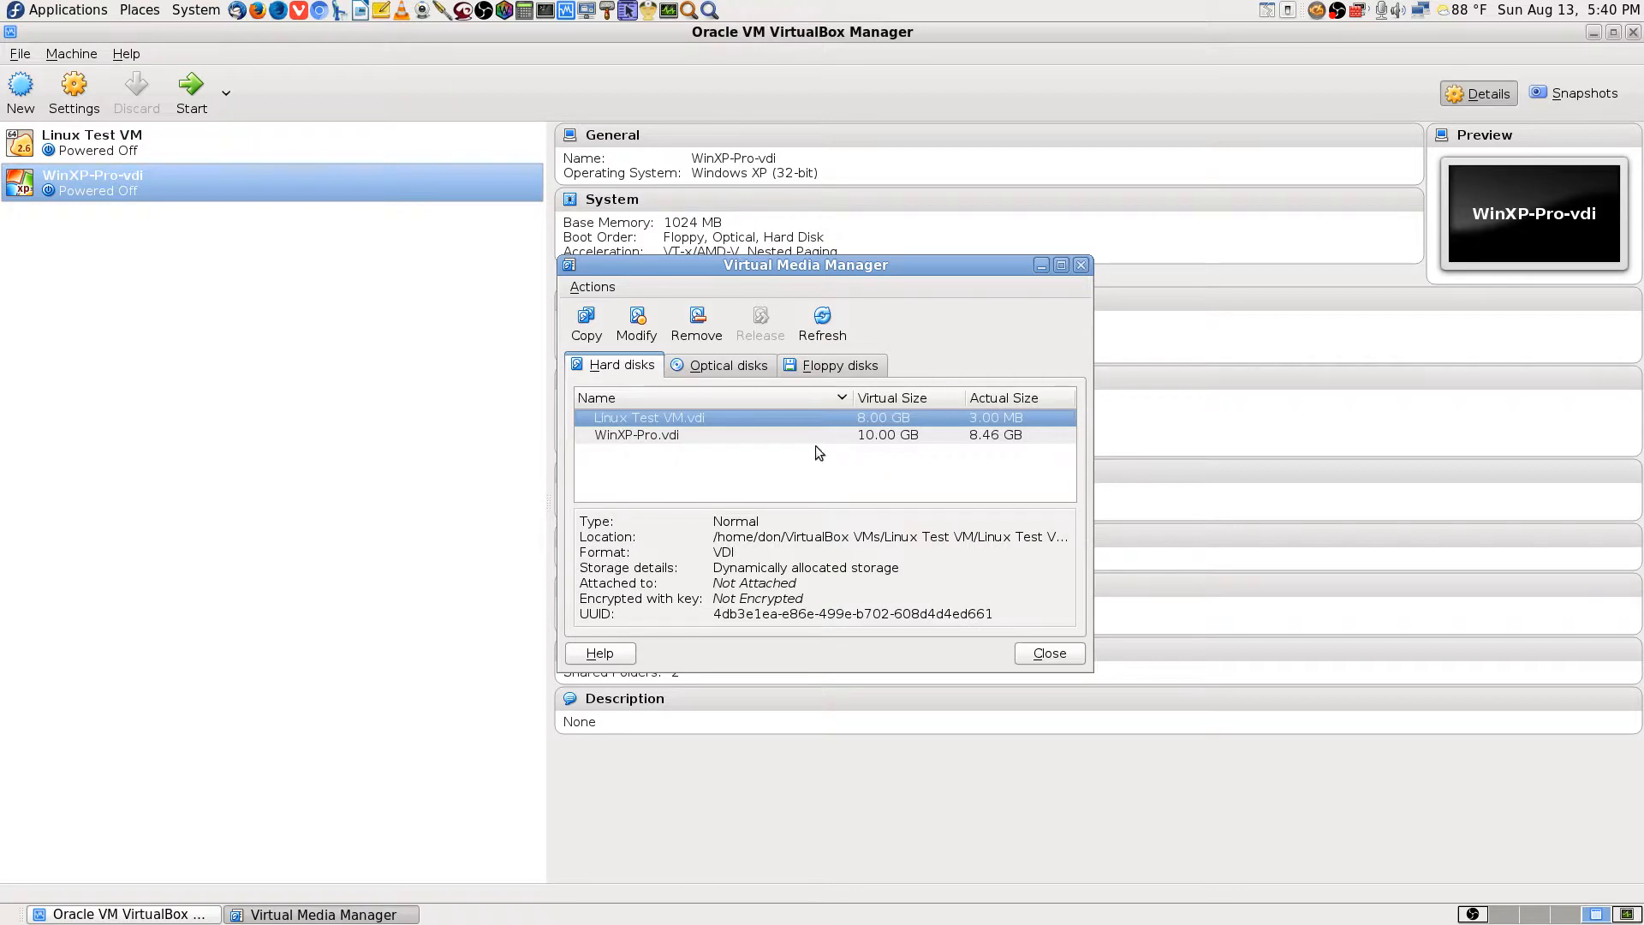
# Review the Normal, Immutable, Writethrough, Shareable and Multi-attach mode descriptions for WinXP-Pro.vdi, and cancel without changing the mode.
pyautogui.click(686, 435)
pyautogui.rightClick(686, 435)
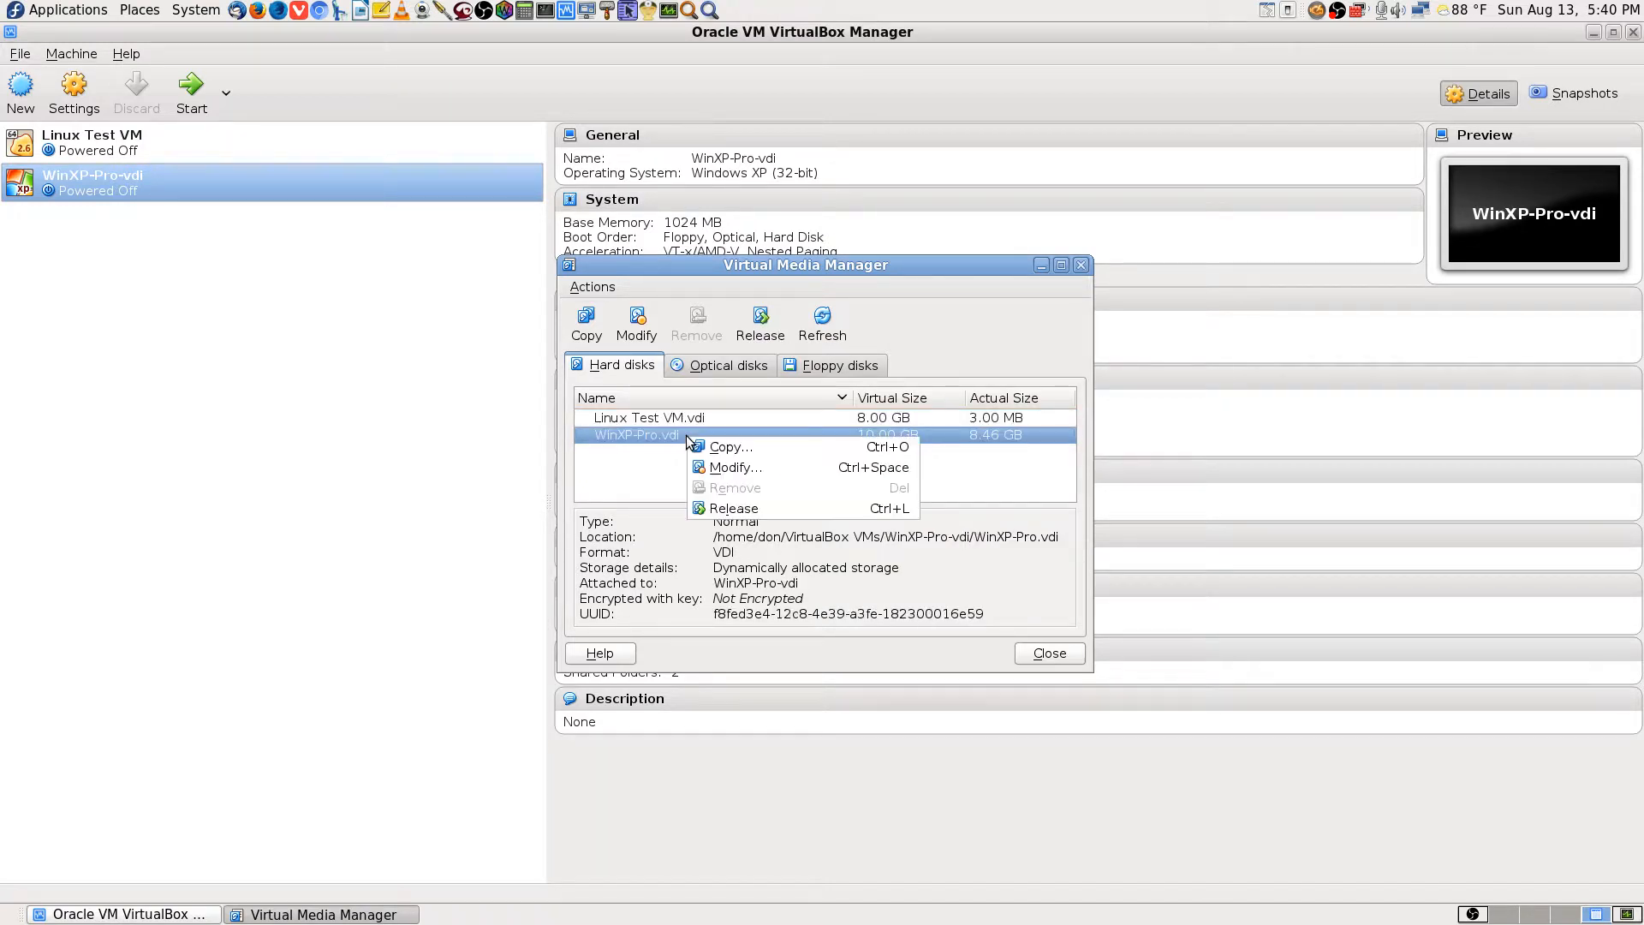
pyautogui.click(753, 466)
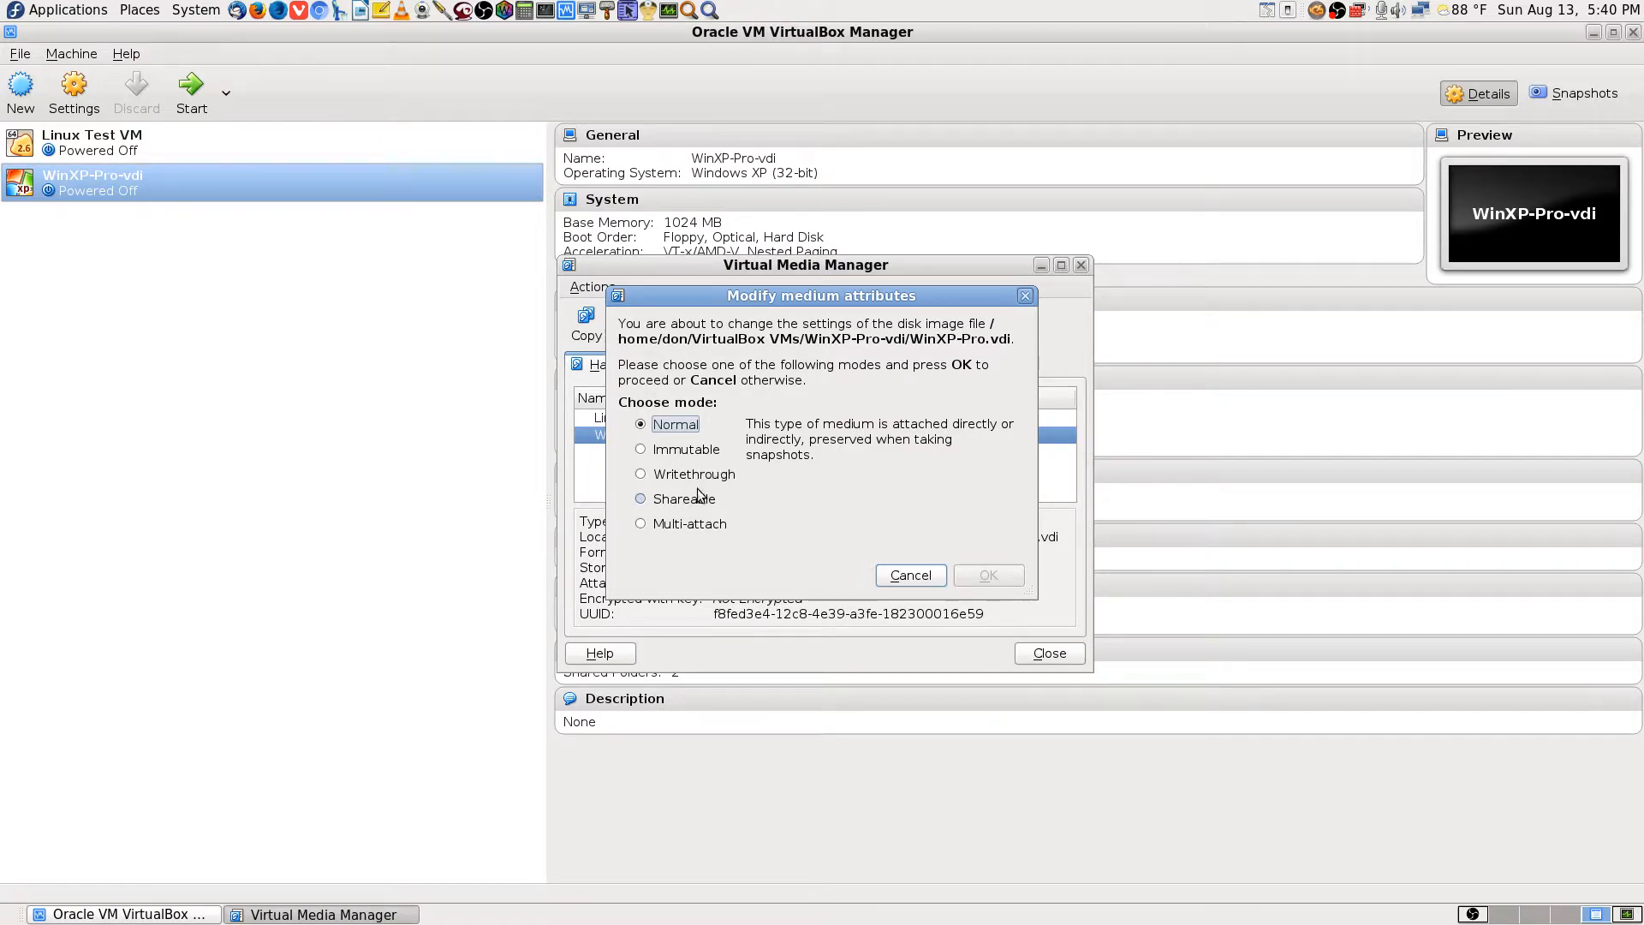
pyautogui.click(641, 449)
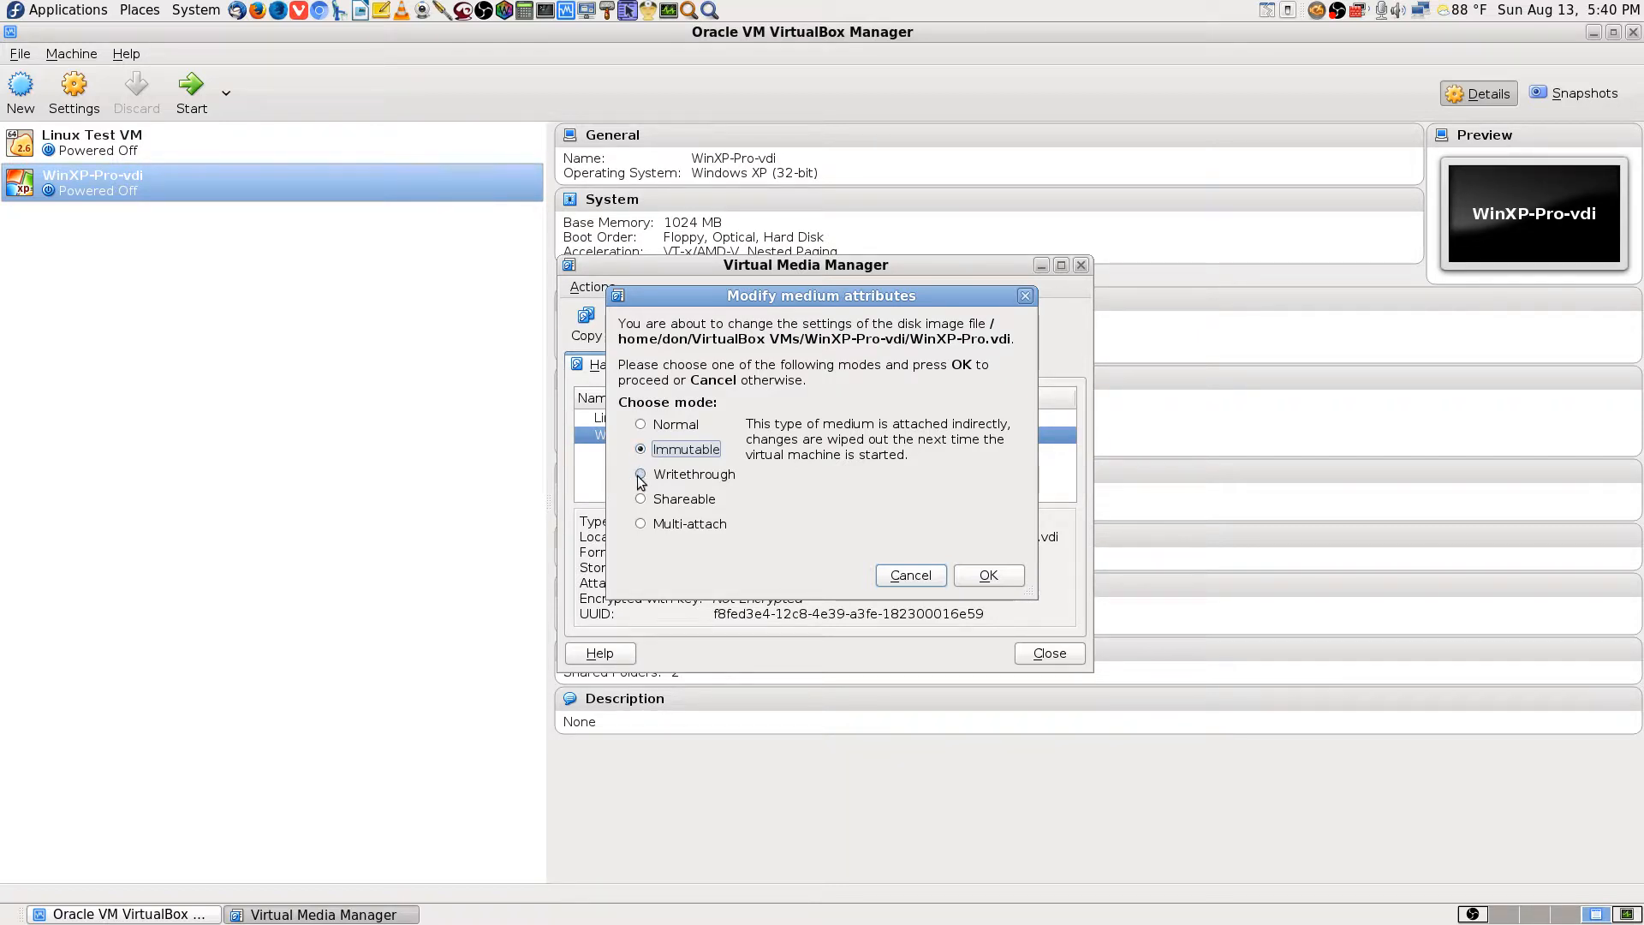
pyautogui.click(640, 478)
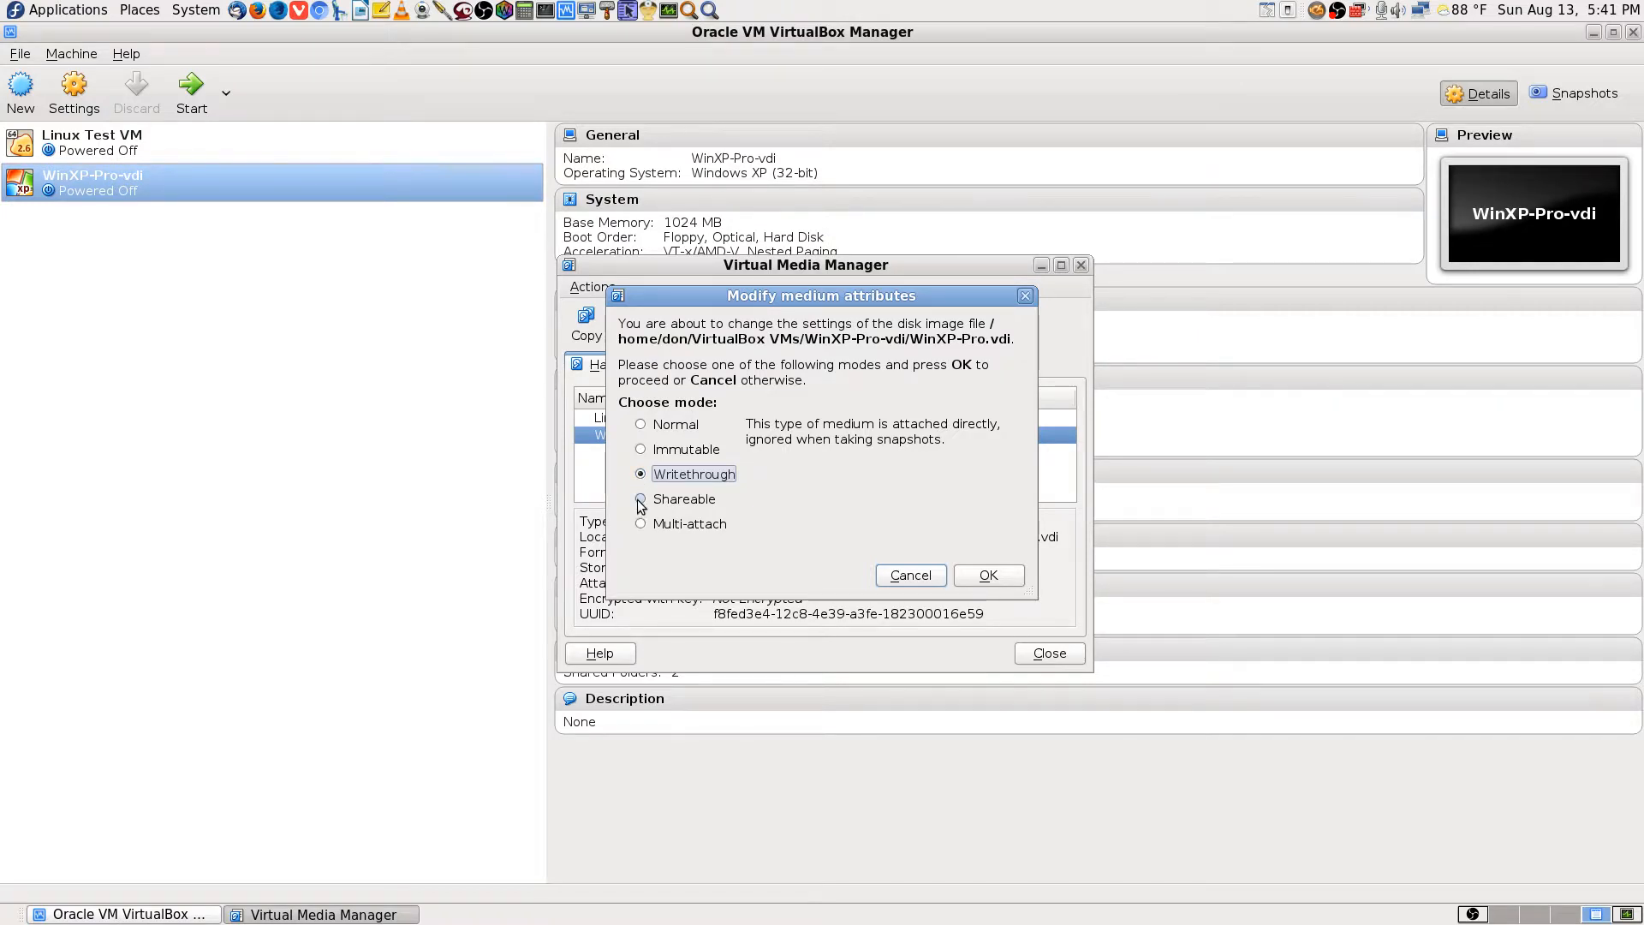
pyautogui.click(640, 502)
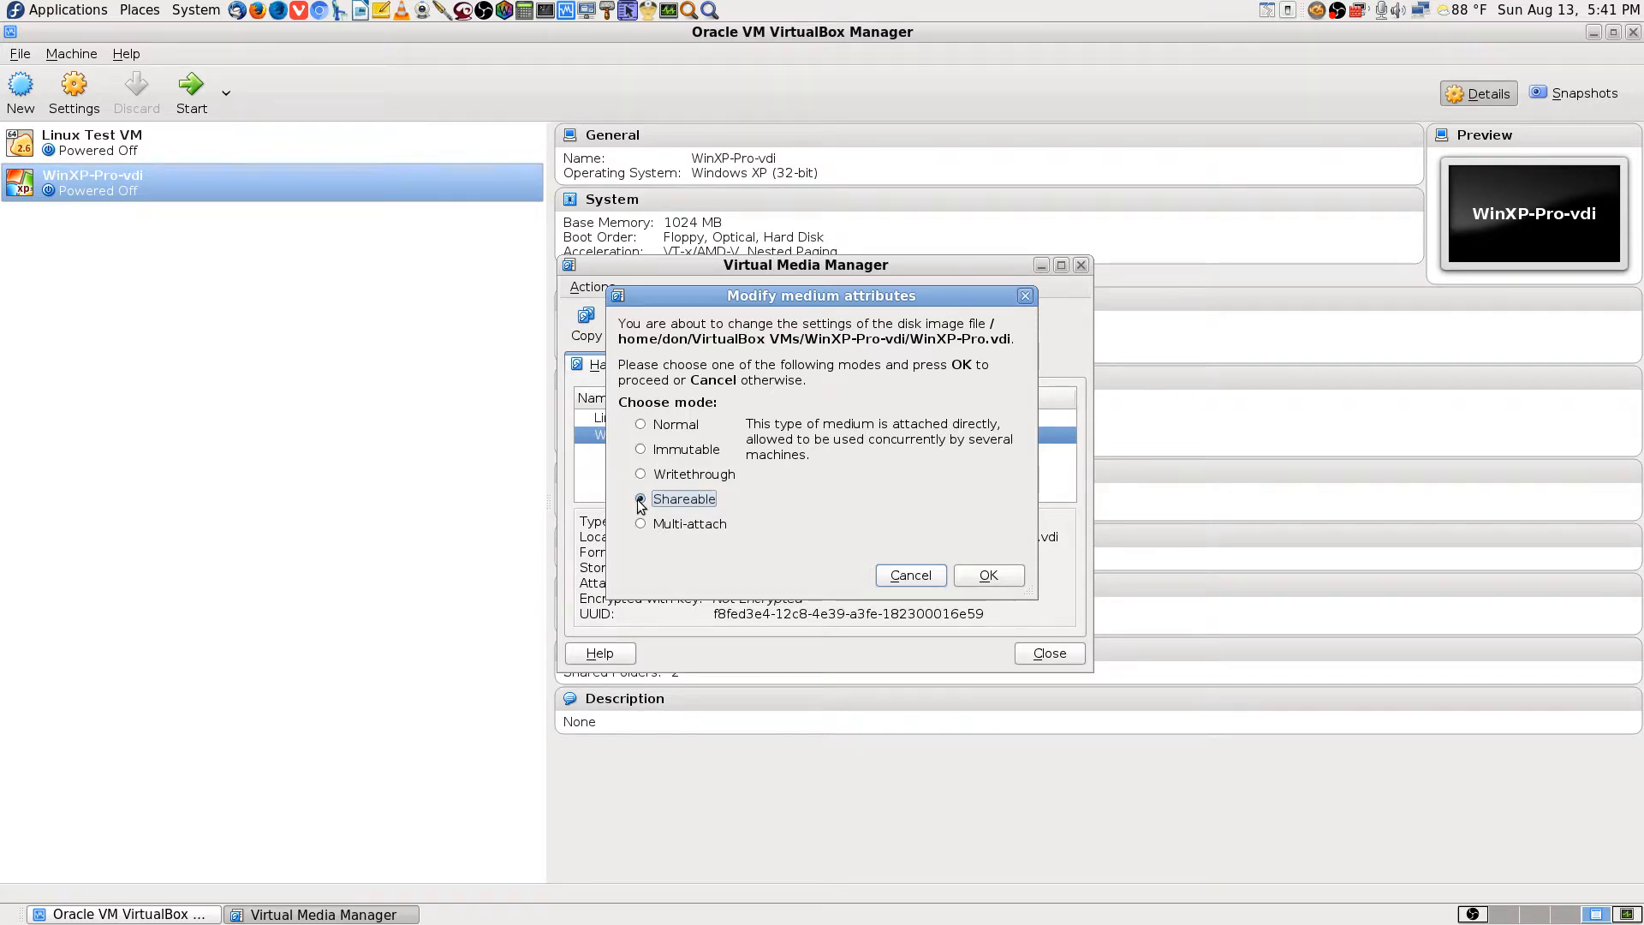
pyautogui.click(641, 524)
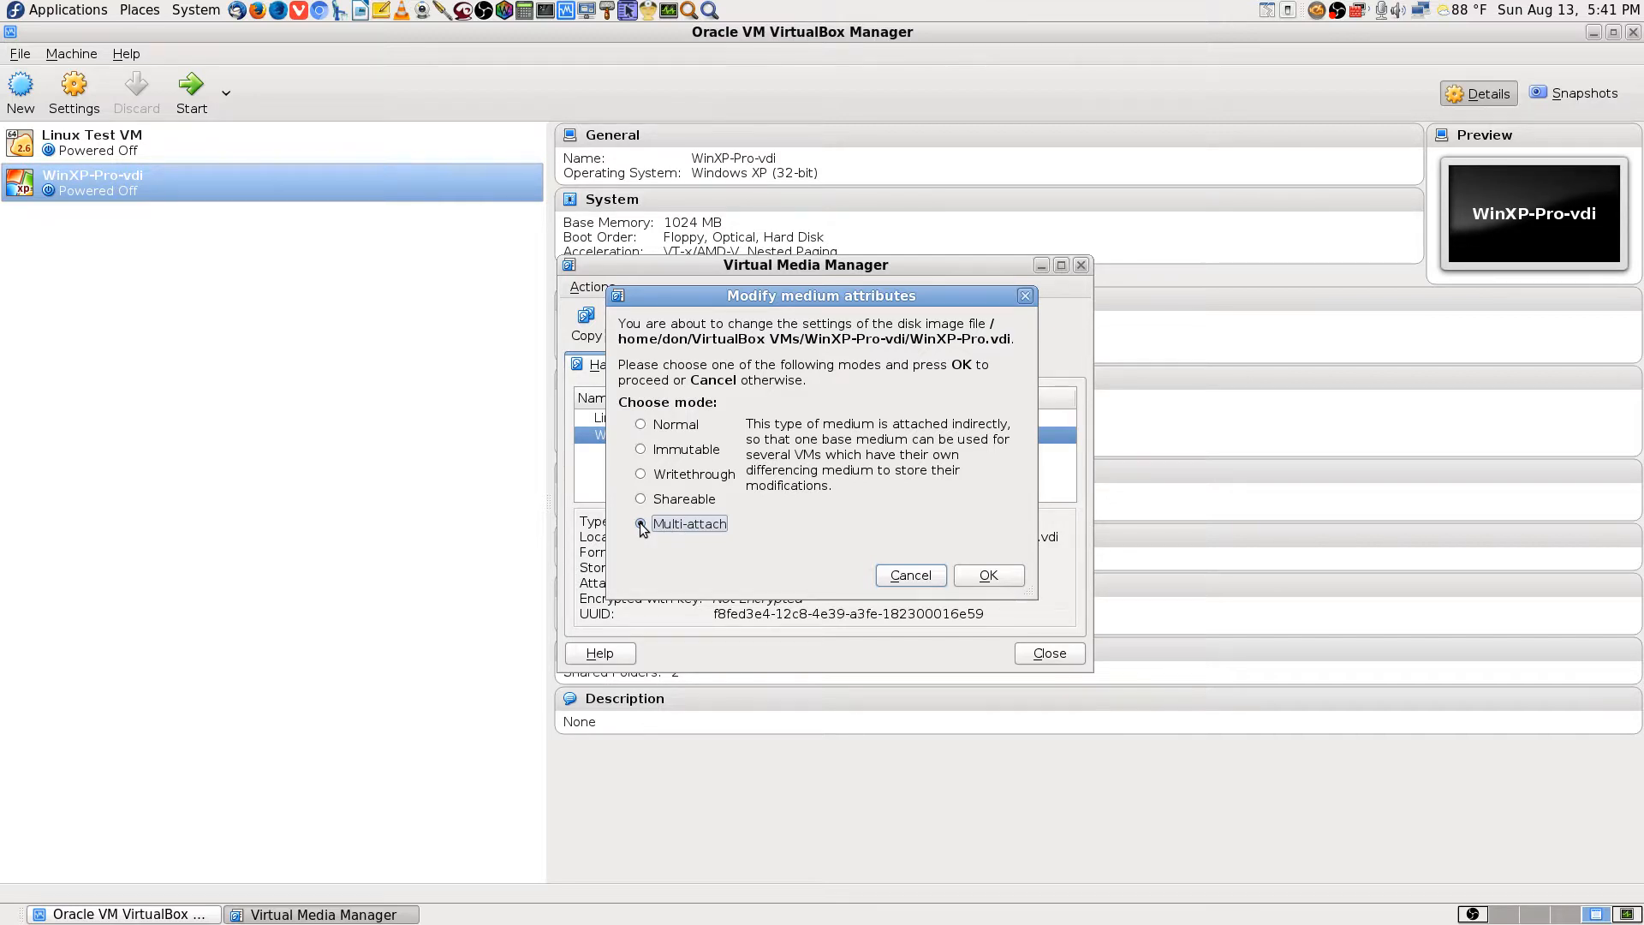
pyautogui.click(640, 424)
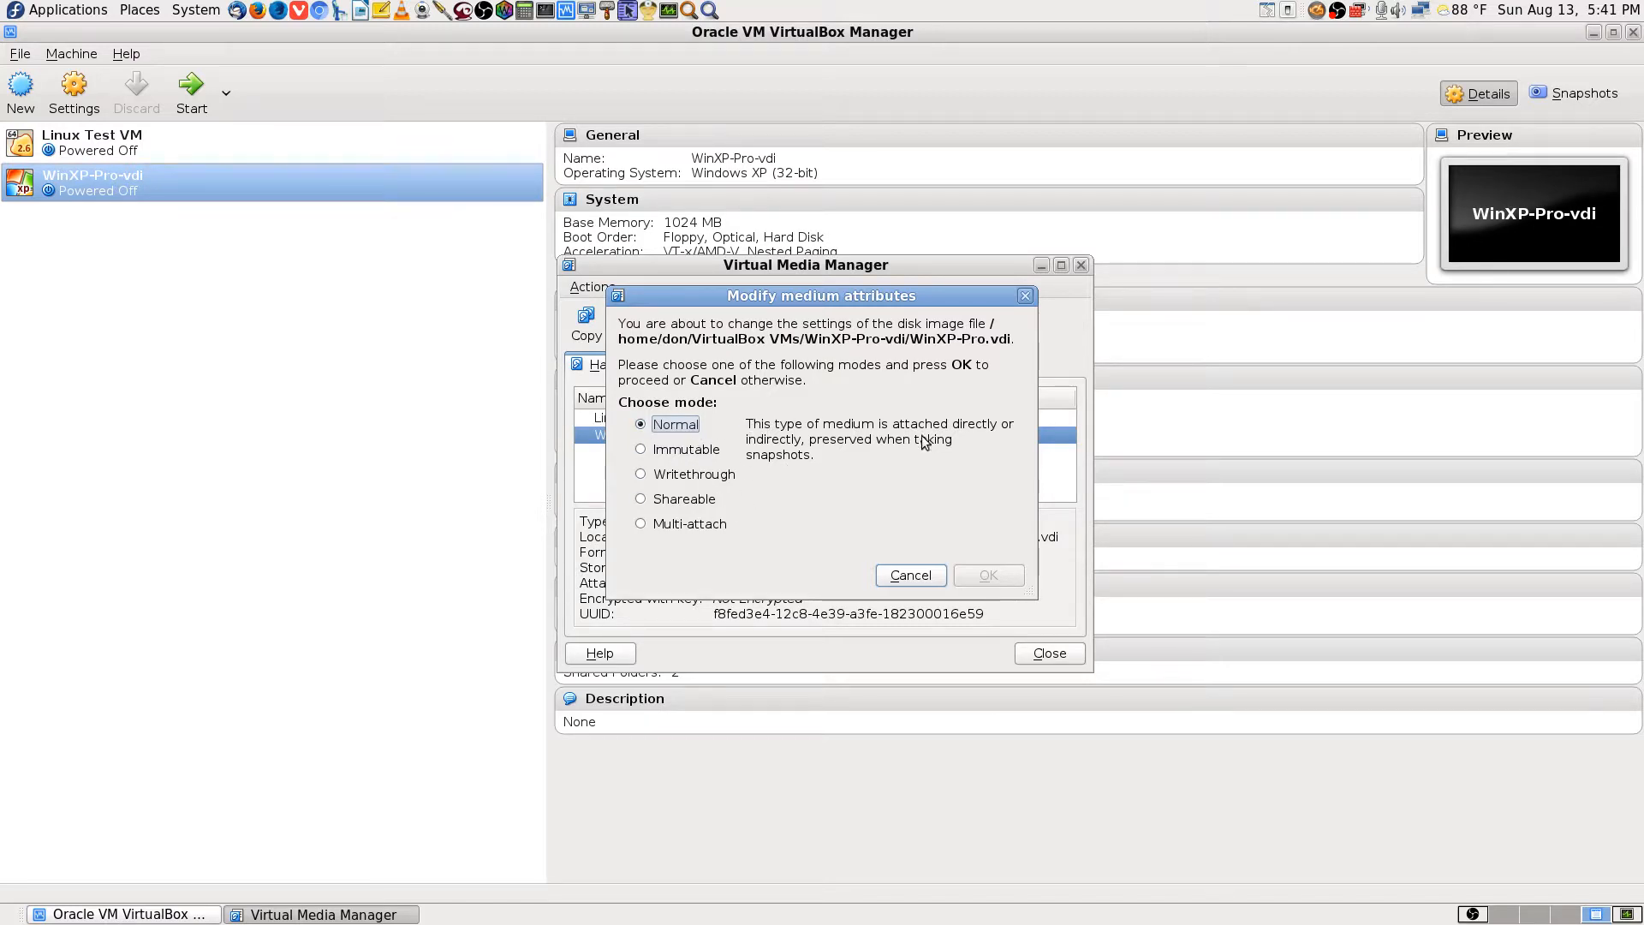
pyautogui.click(912, 577)
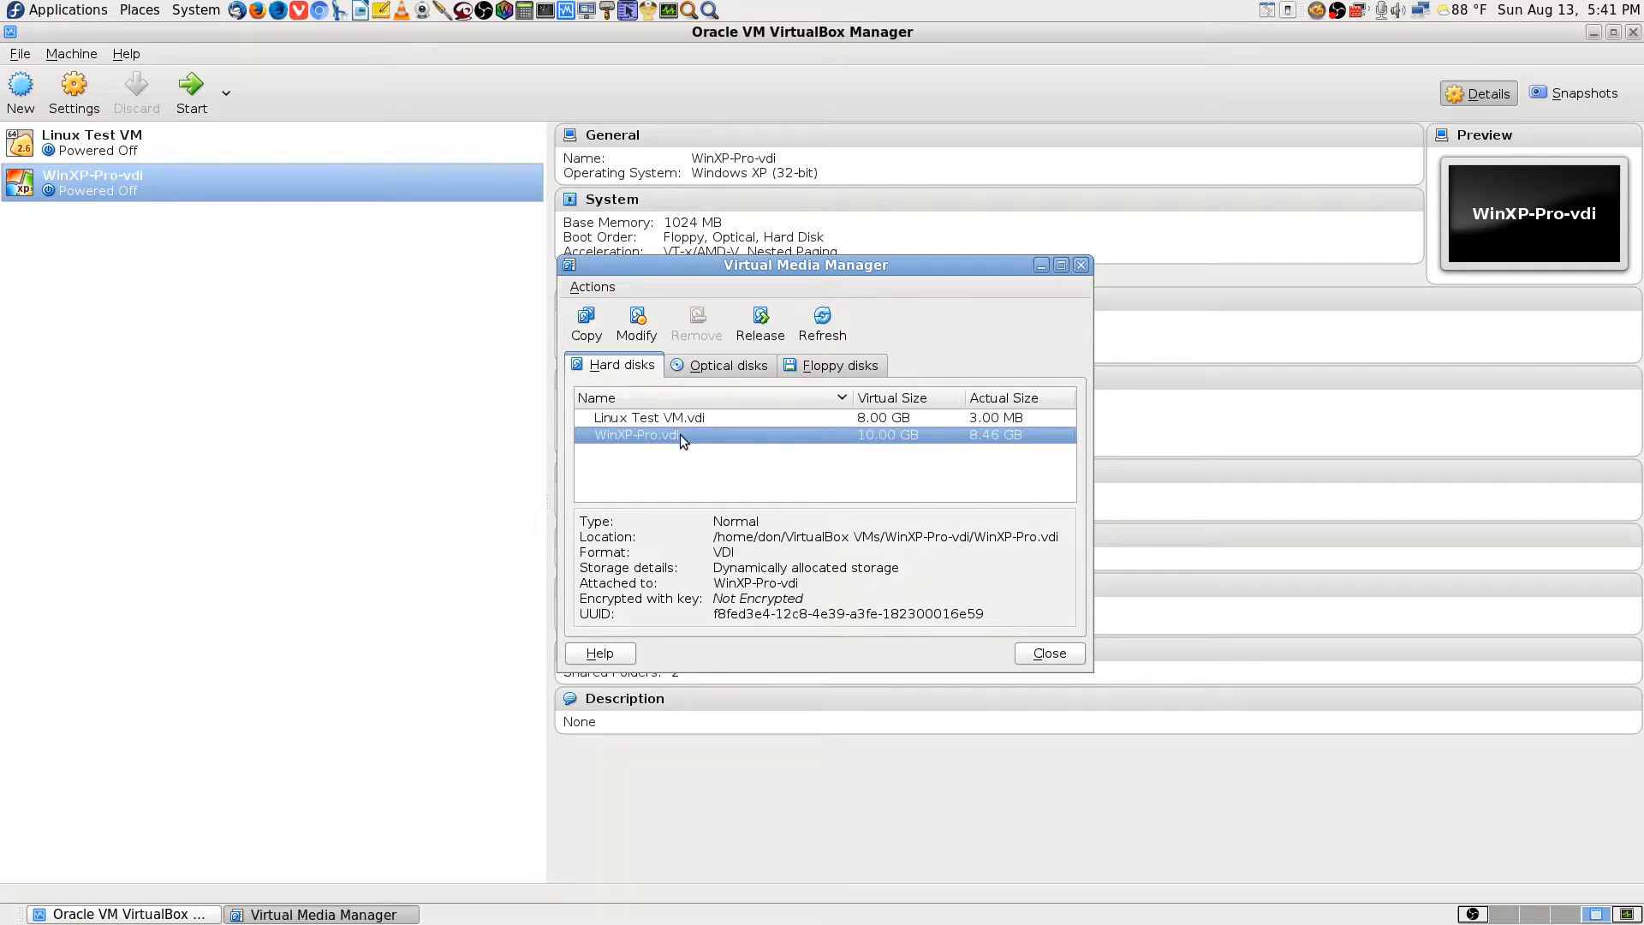
# Close the Virtual Media Manager and inspect the storage settings of the WinXP-Pro-vdi machine without changing them.
pyautogui.click(600, 288)
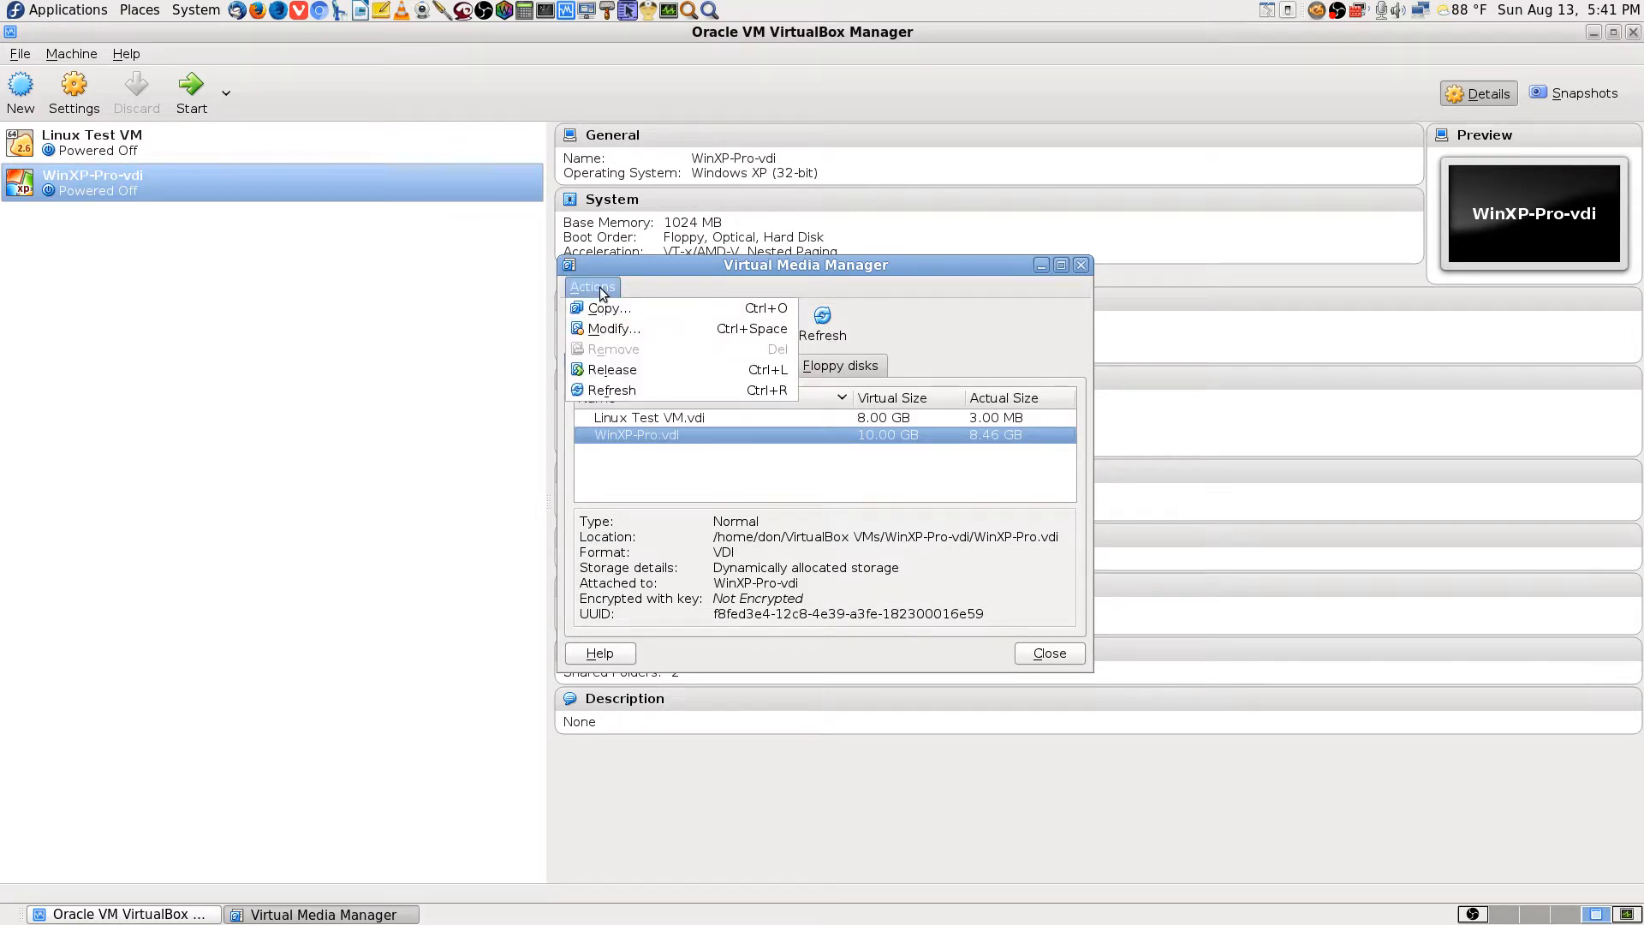
pyautogui.click(765, 487)
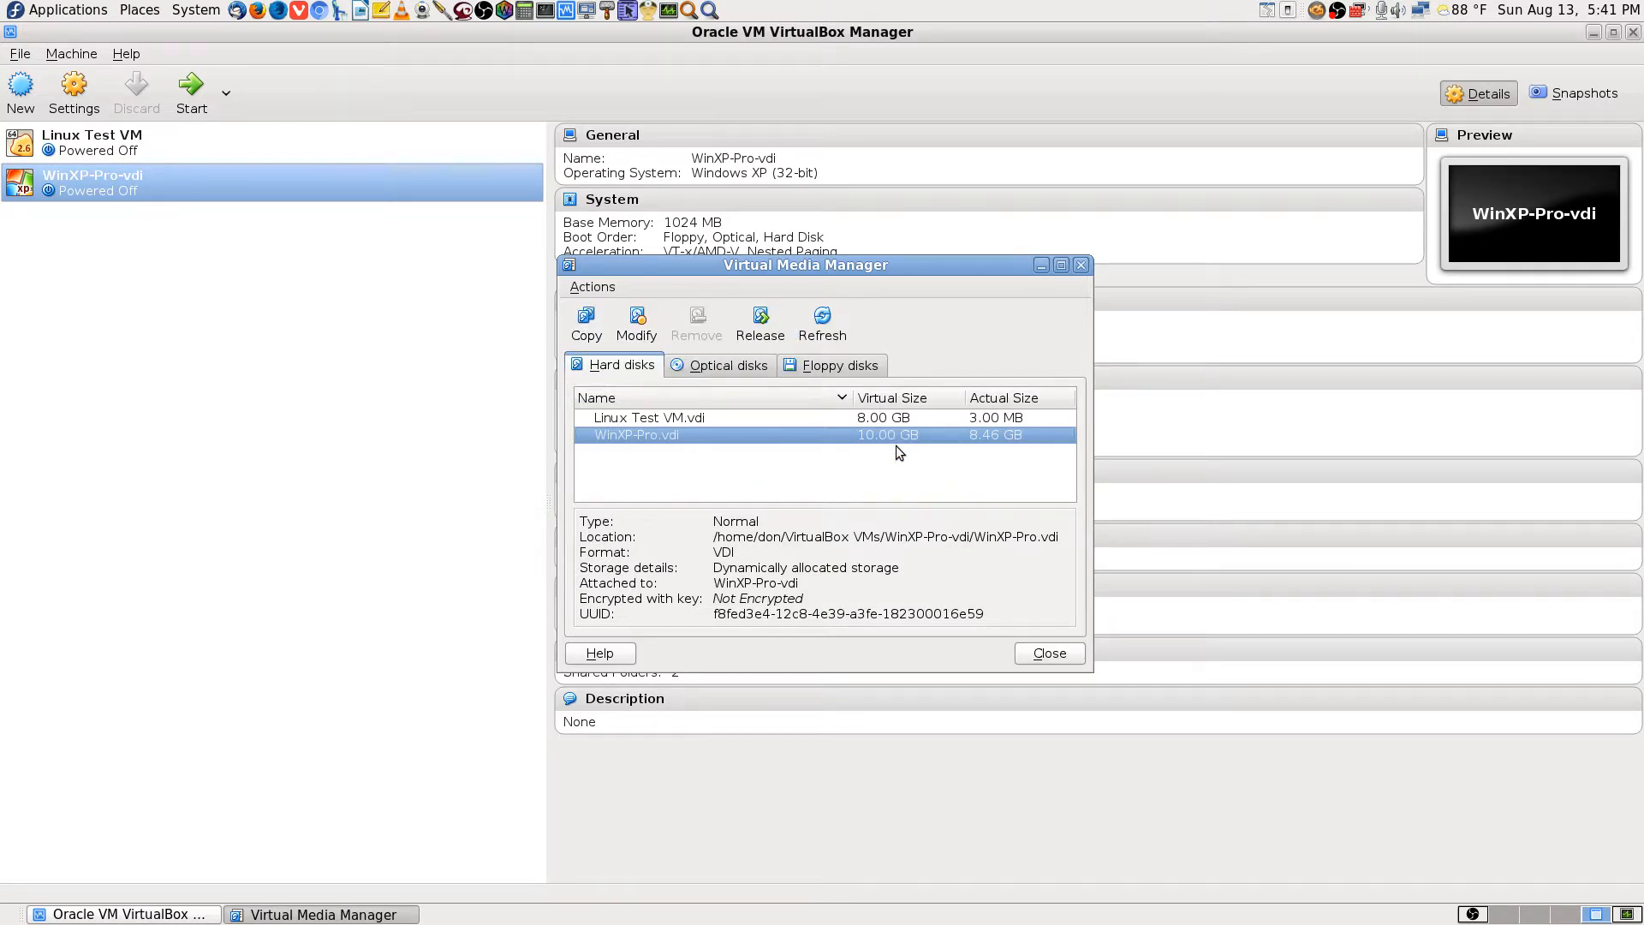
pyautogui.click(1050, 655)
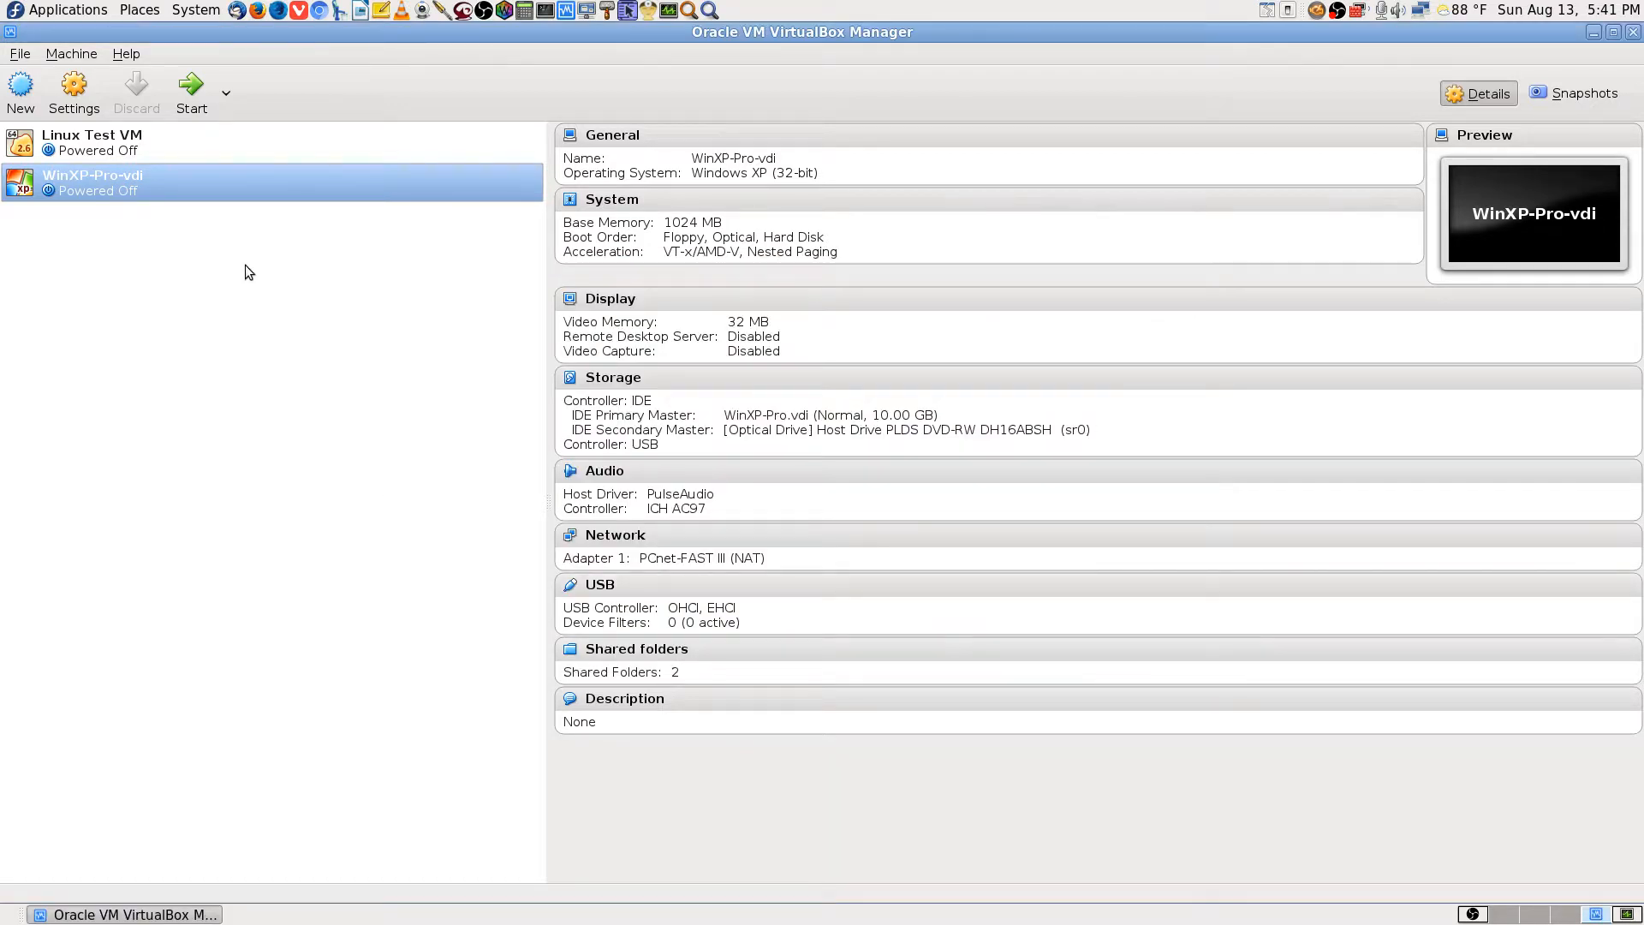
pyautogui.click(78, 92)
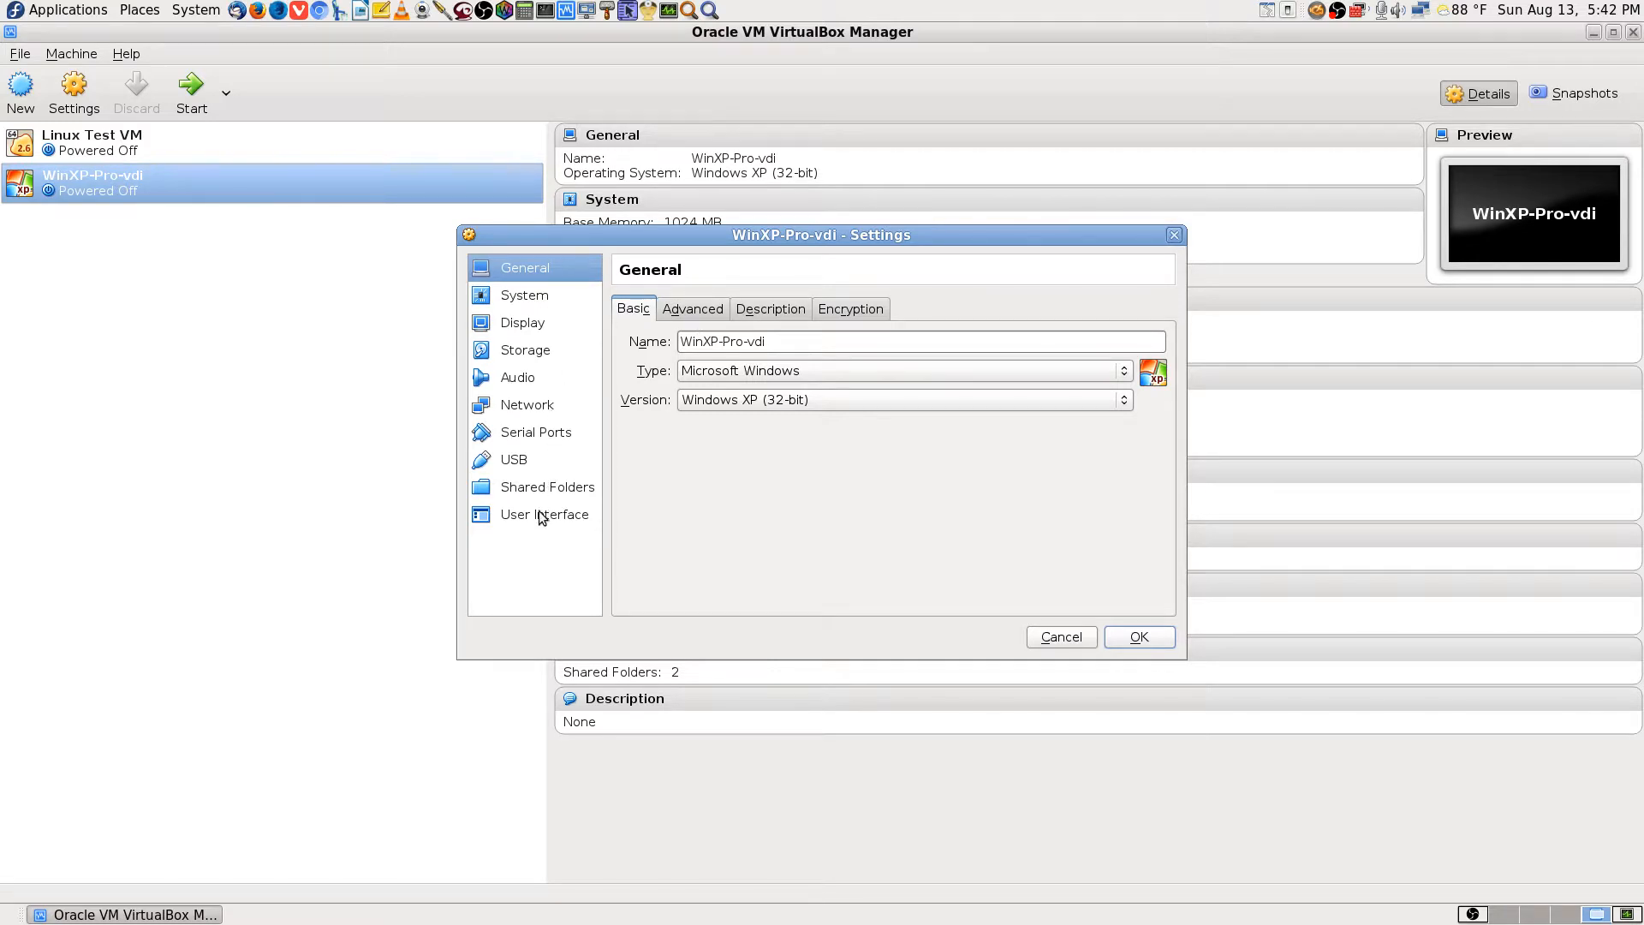
pyautogui.click(535, 350)
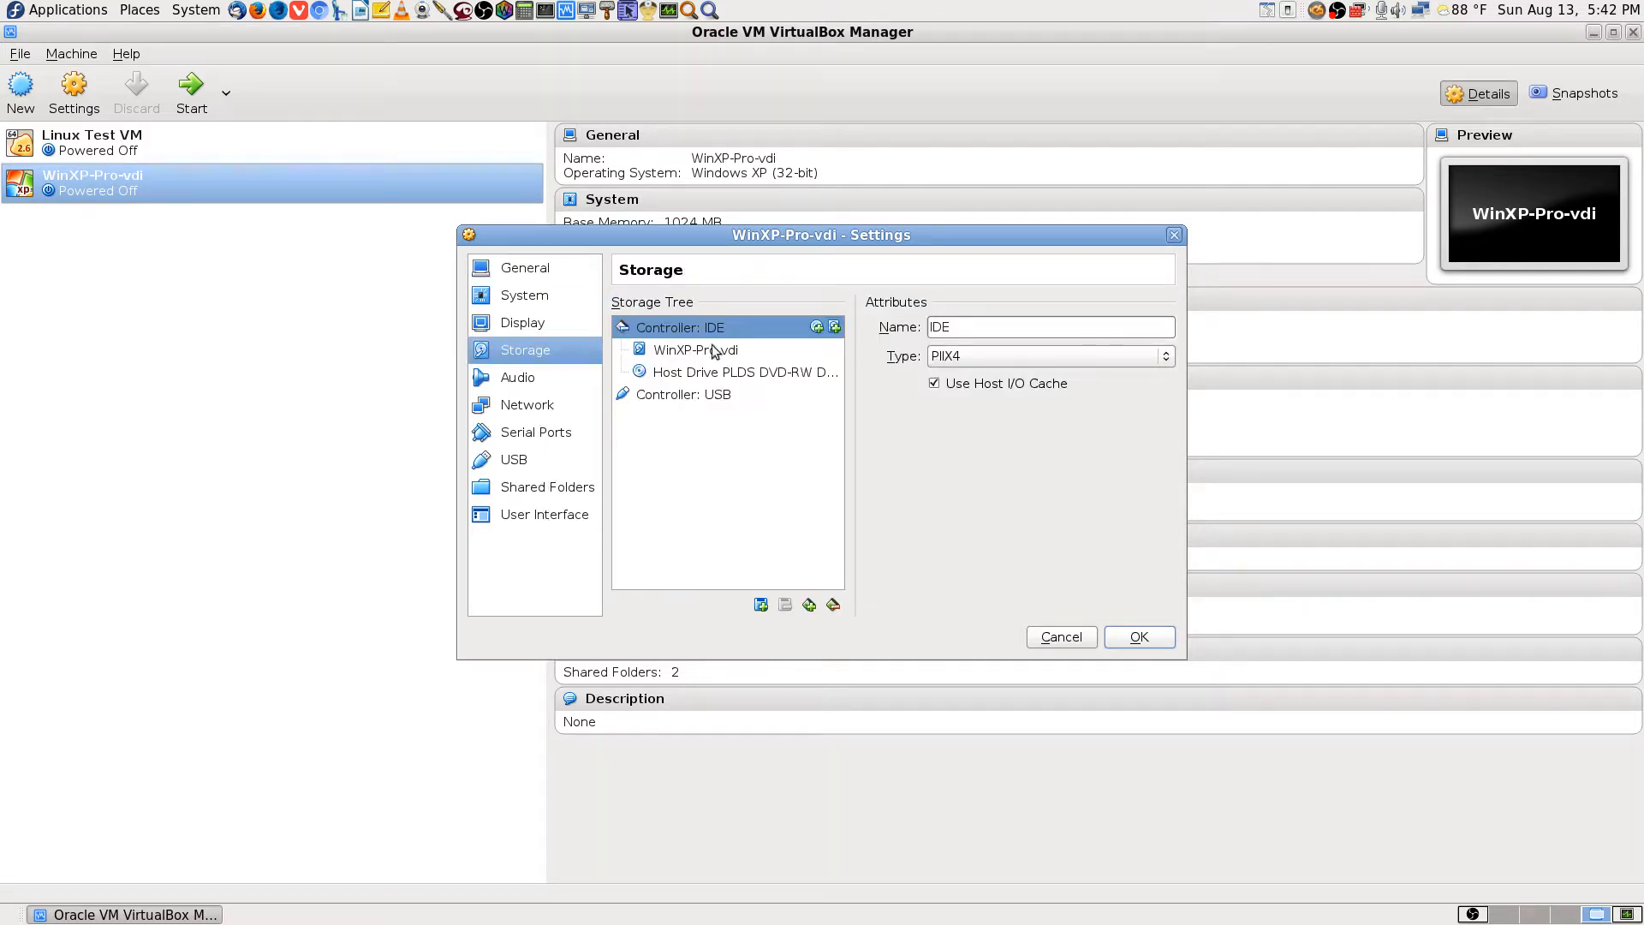
pyautogui.click(1059, 636)
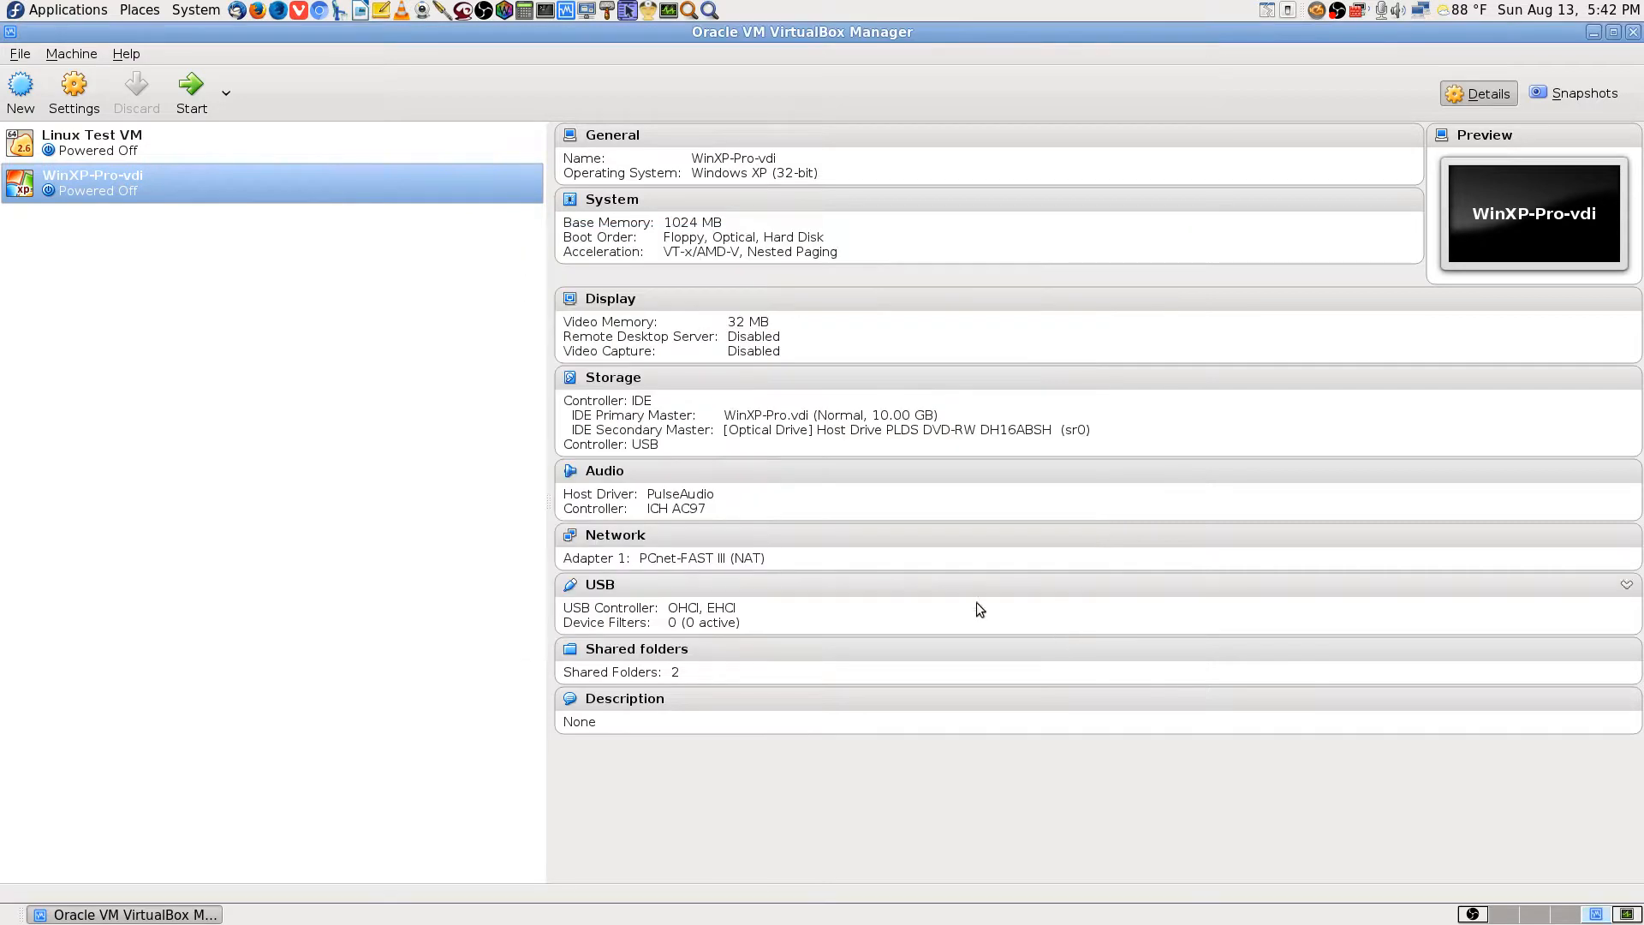
# Start the WinXP-Pro-vdi virtual machine and dismiss the execution warning and the mouse integration and keyboard capture notices.
pyautogui.click(226, 92)
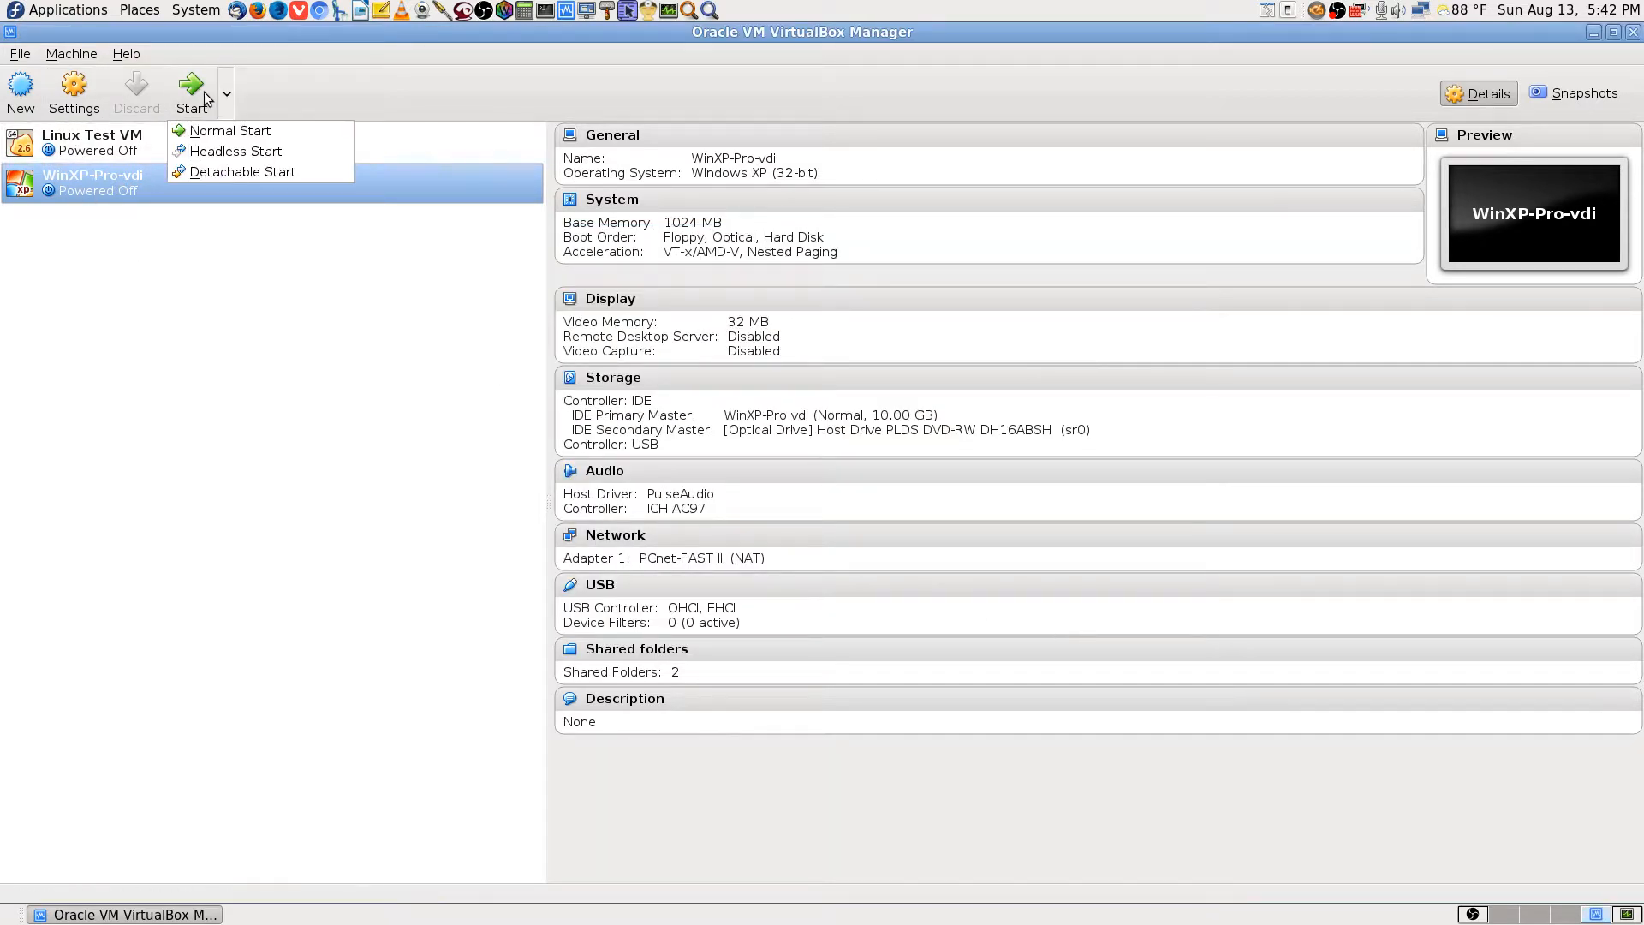
pyautogui.click(246, 296)
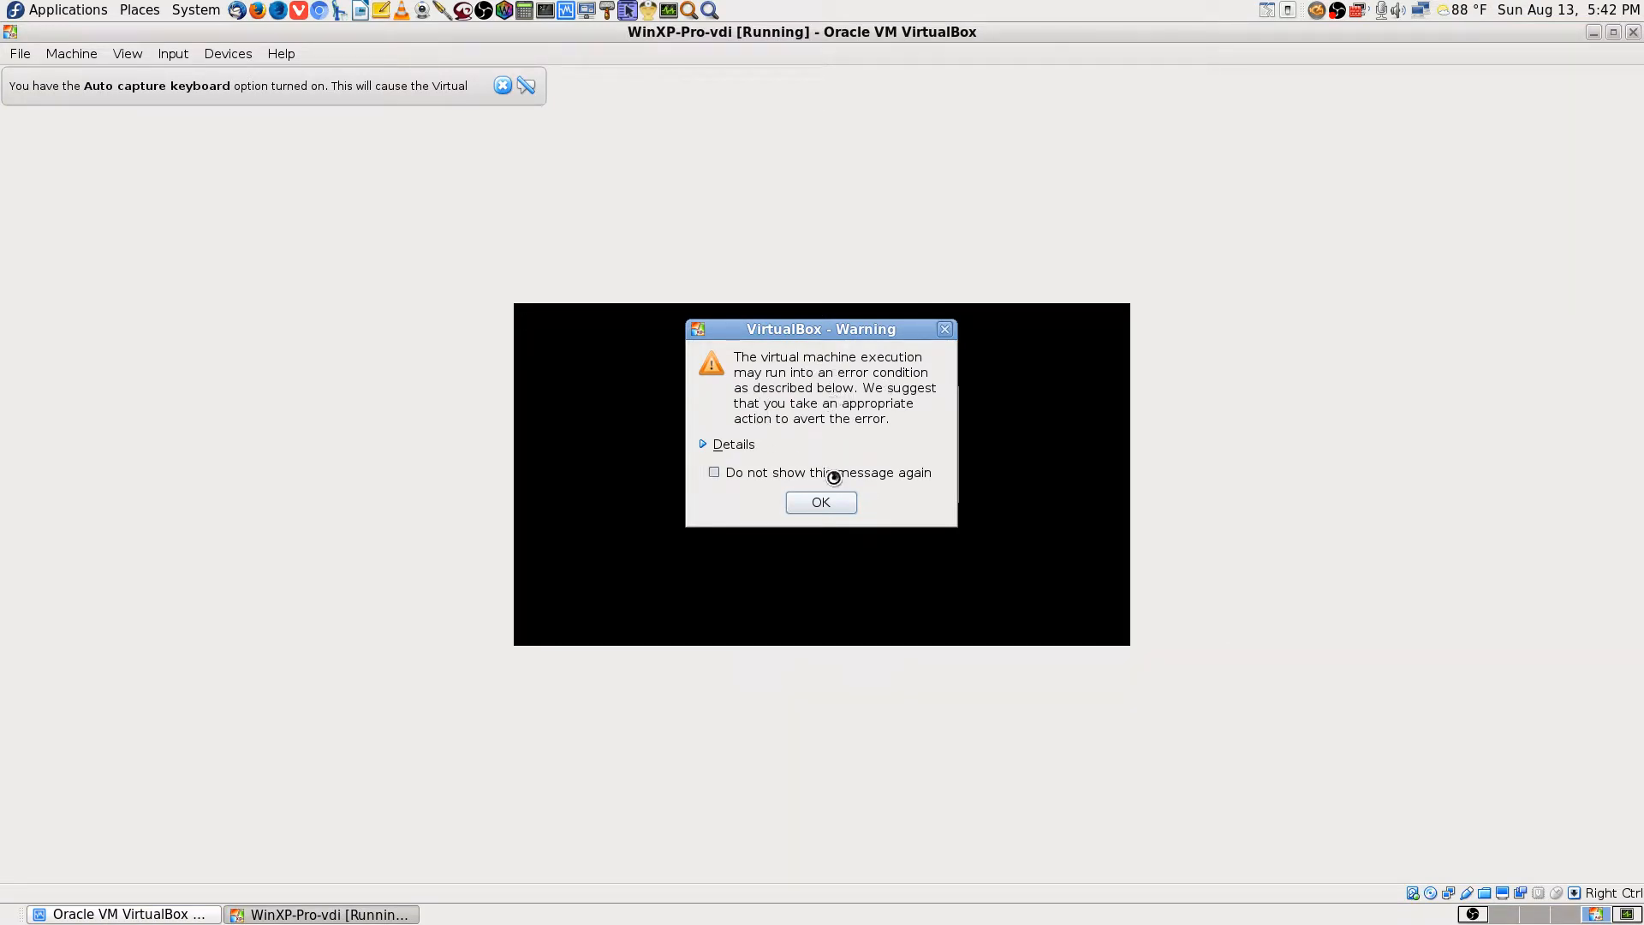
pyautogui.click(824, 506)
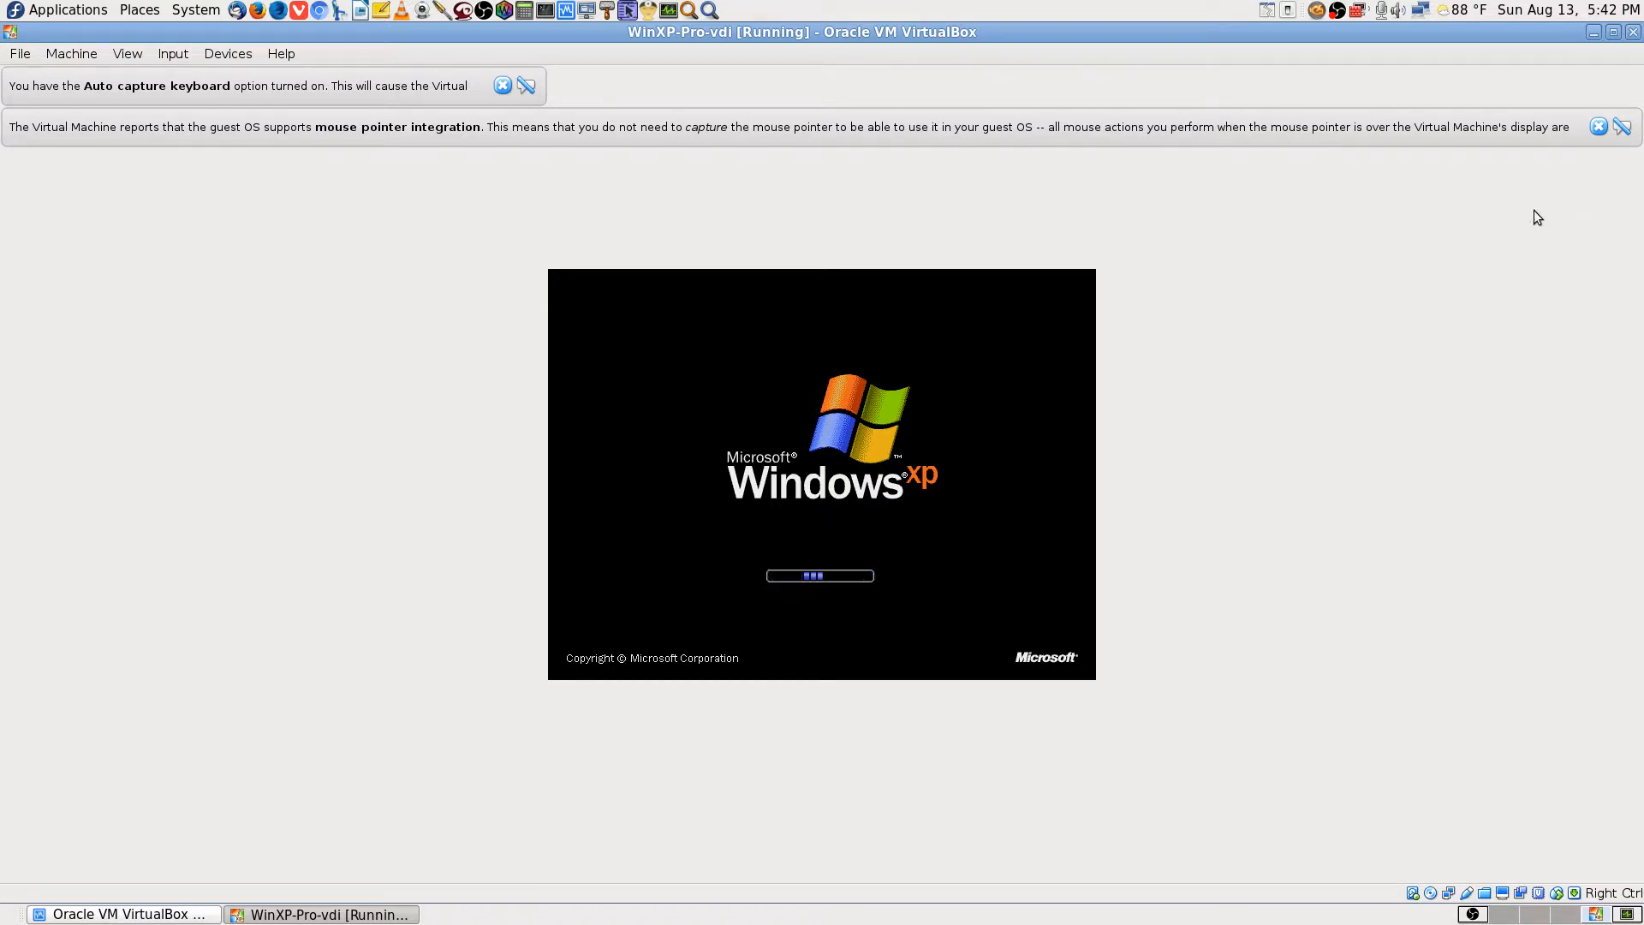
pyautogui.click(1598, 129)
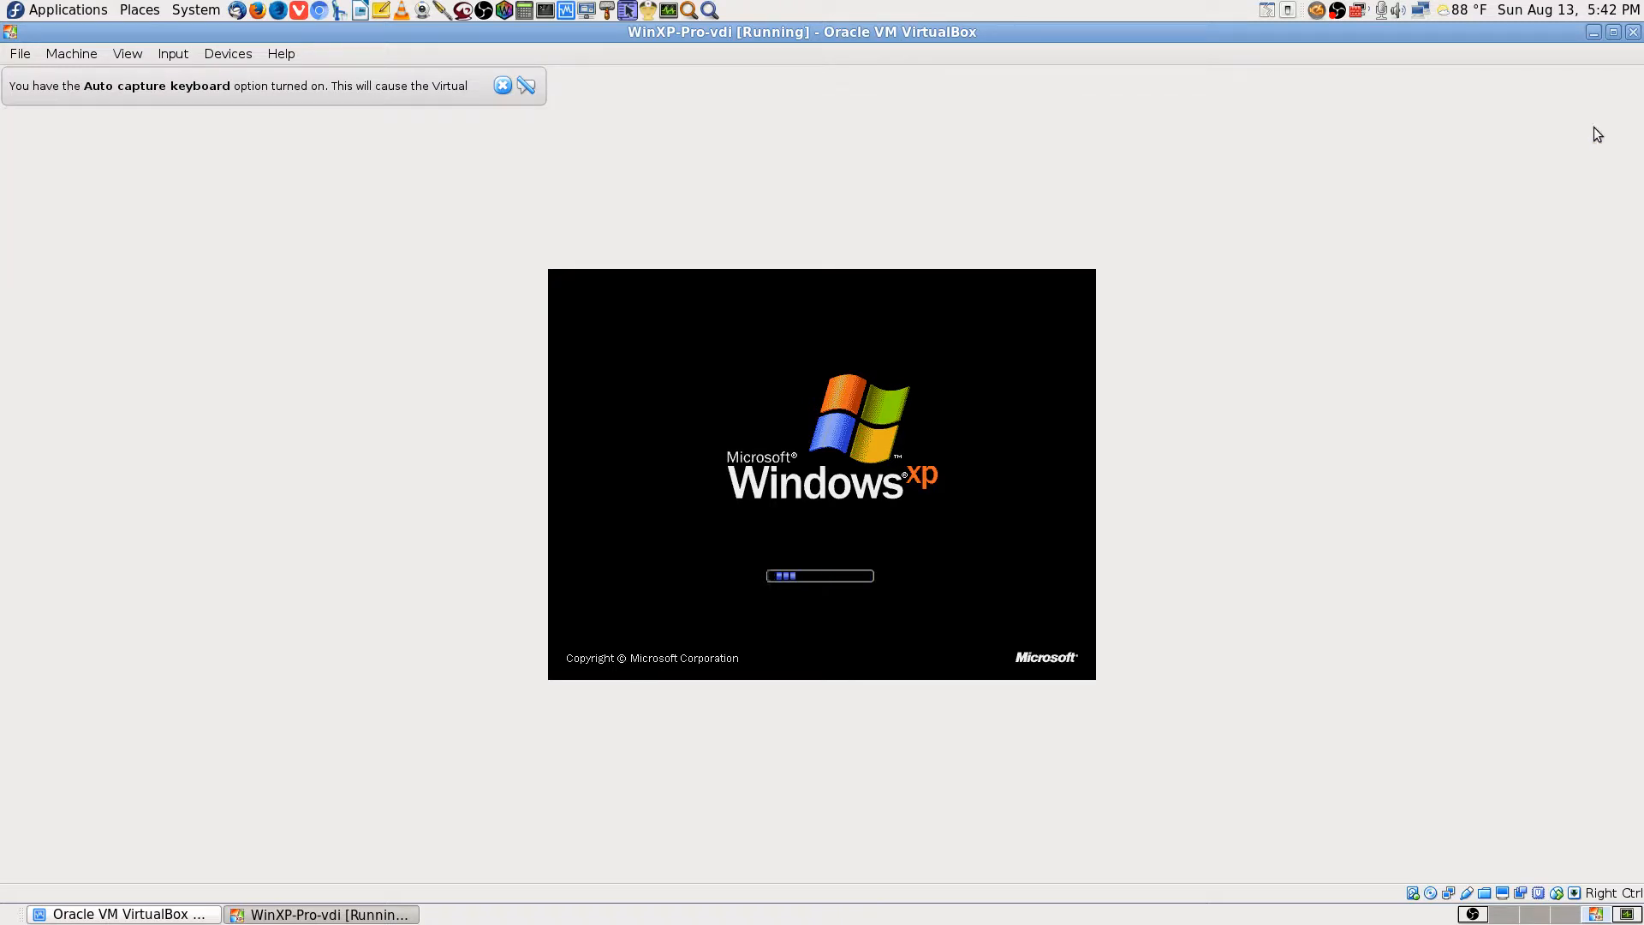
pyautogui.click(502, 85)
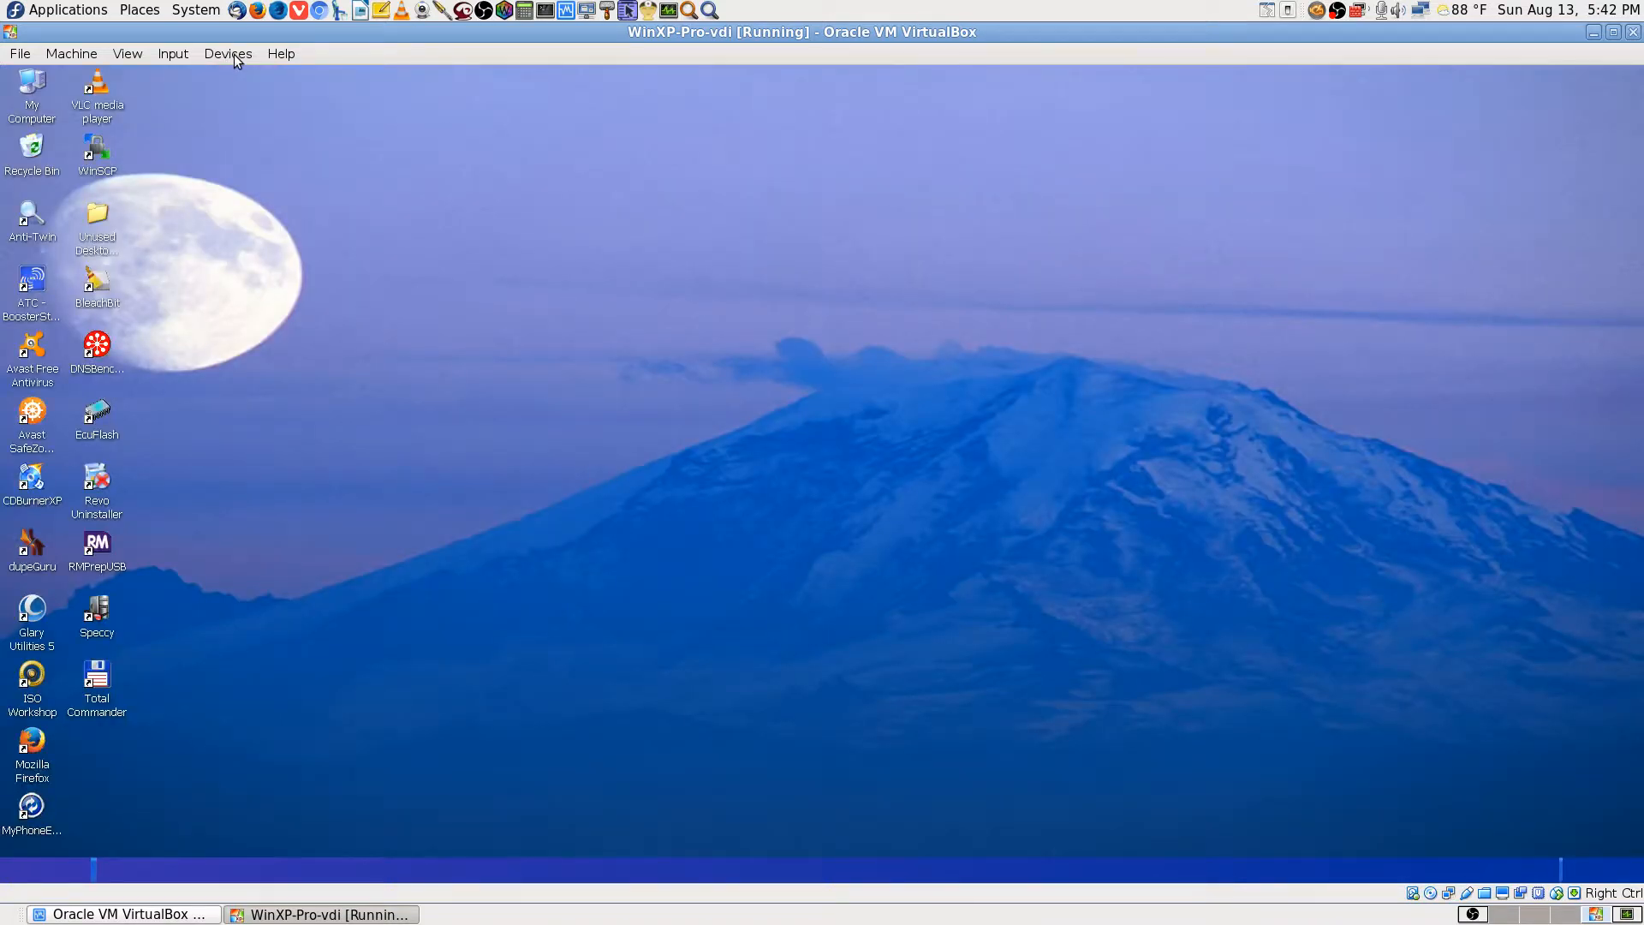
# Examine the host USB devices that can be attached to the running Windows XP machine, without attaching any.
pyautogui.click(230, 54)
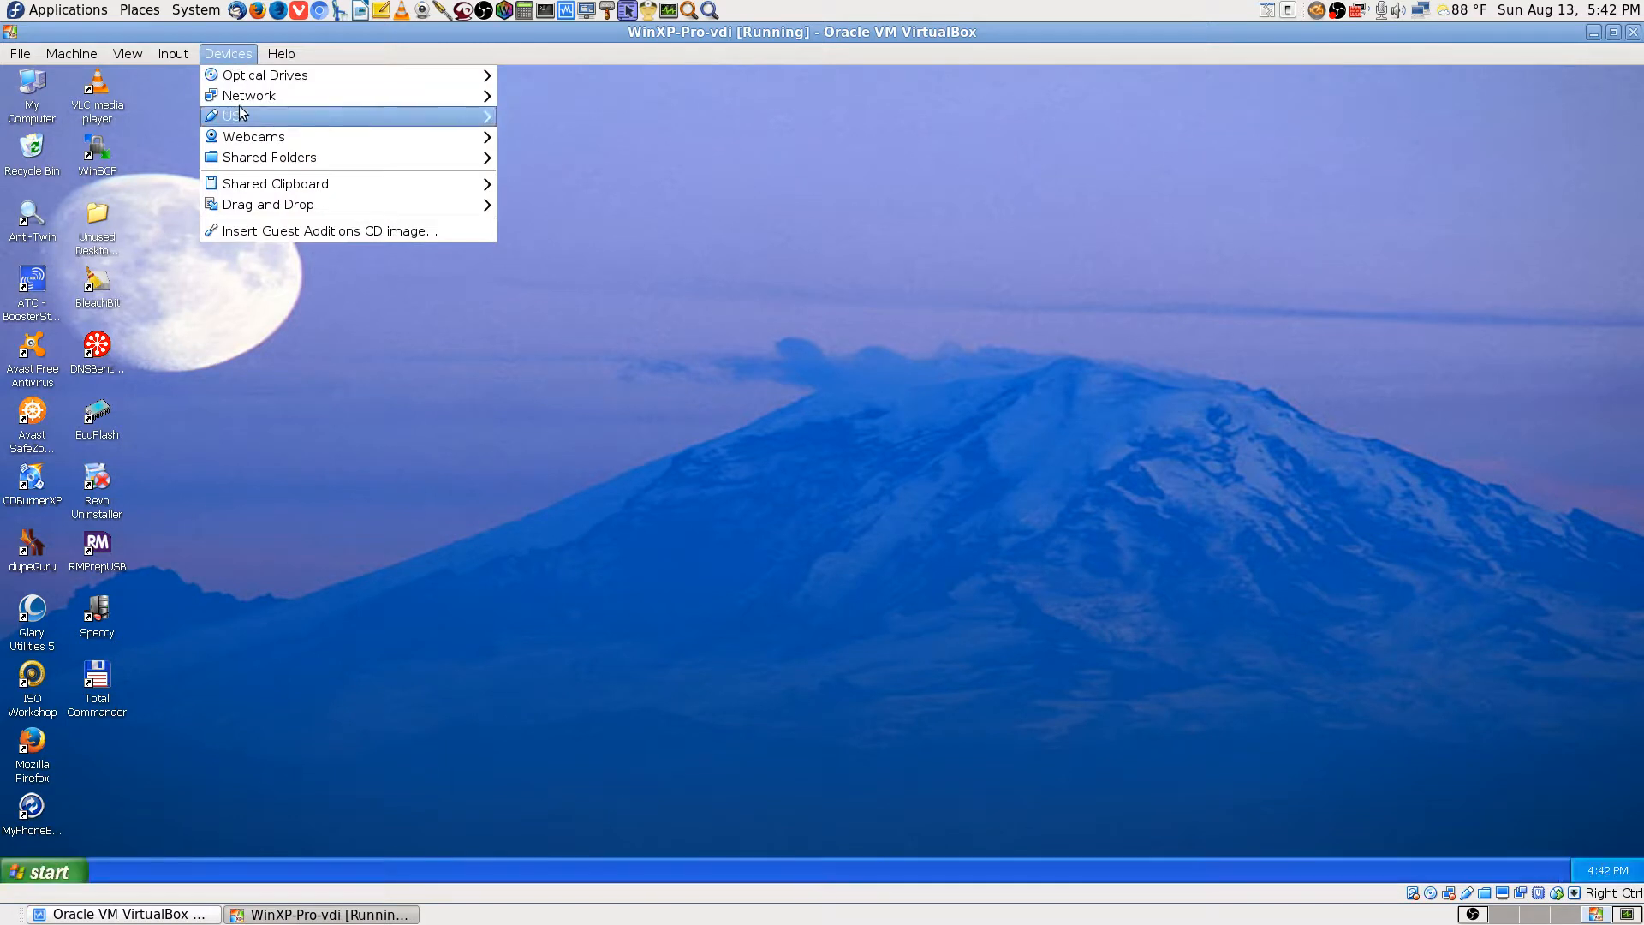
pyautogui.moveTo(242, 117)
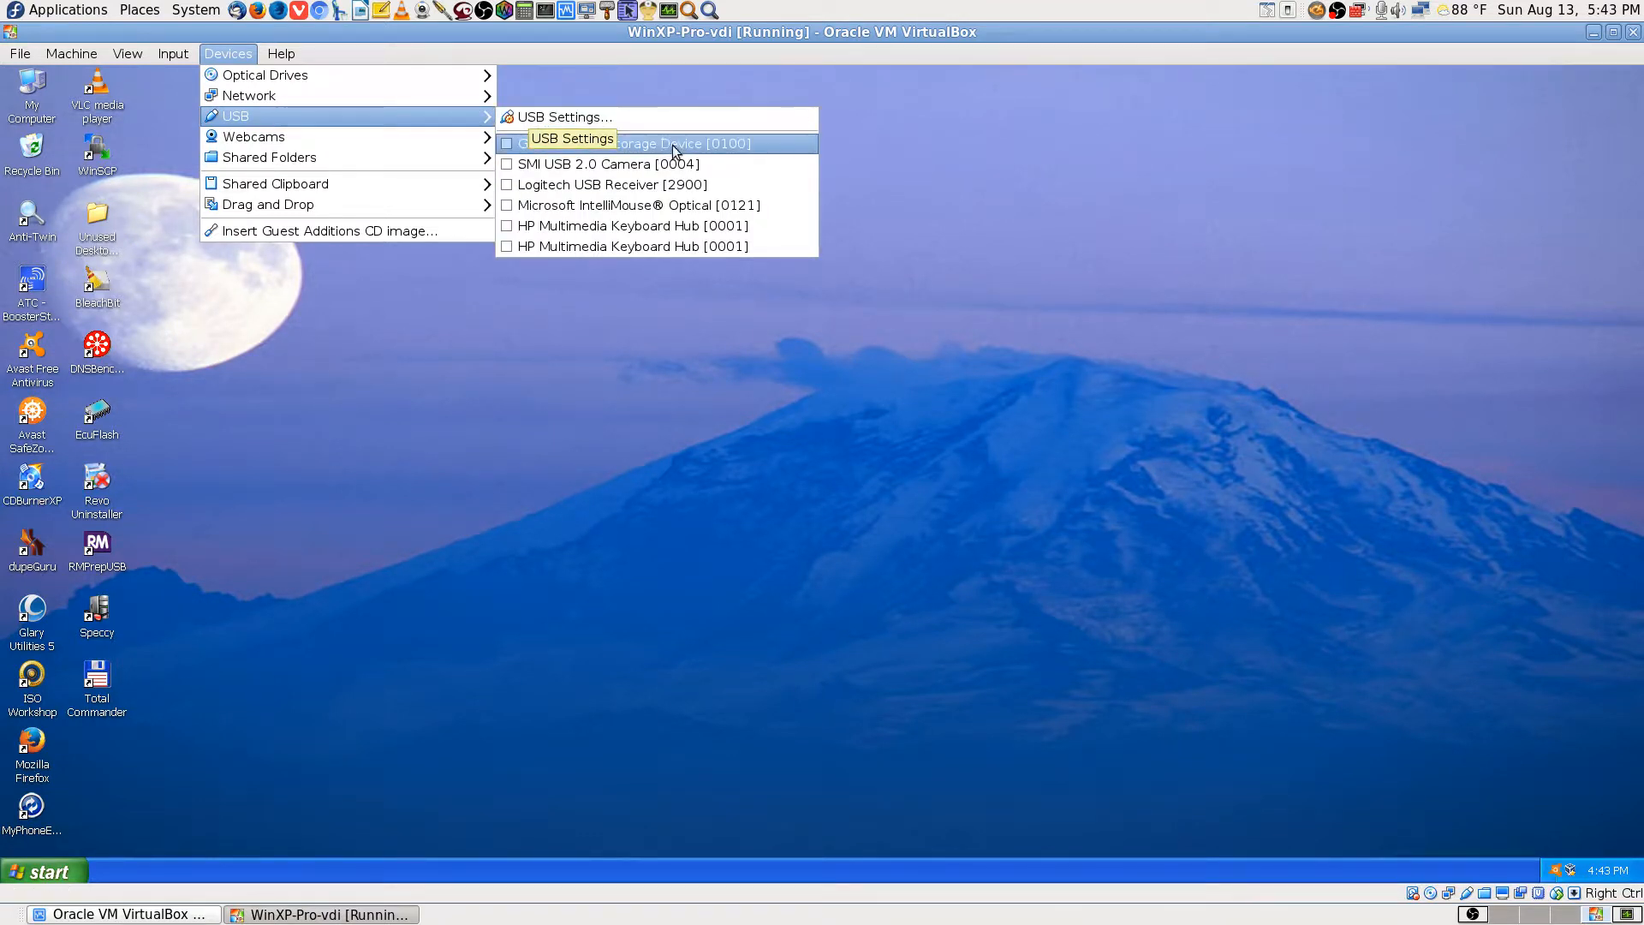
pyautogui.moveTo(696, 146)
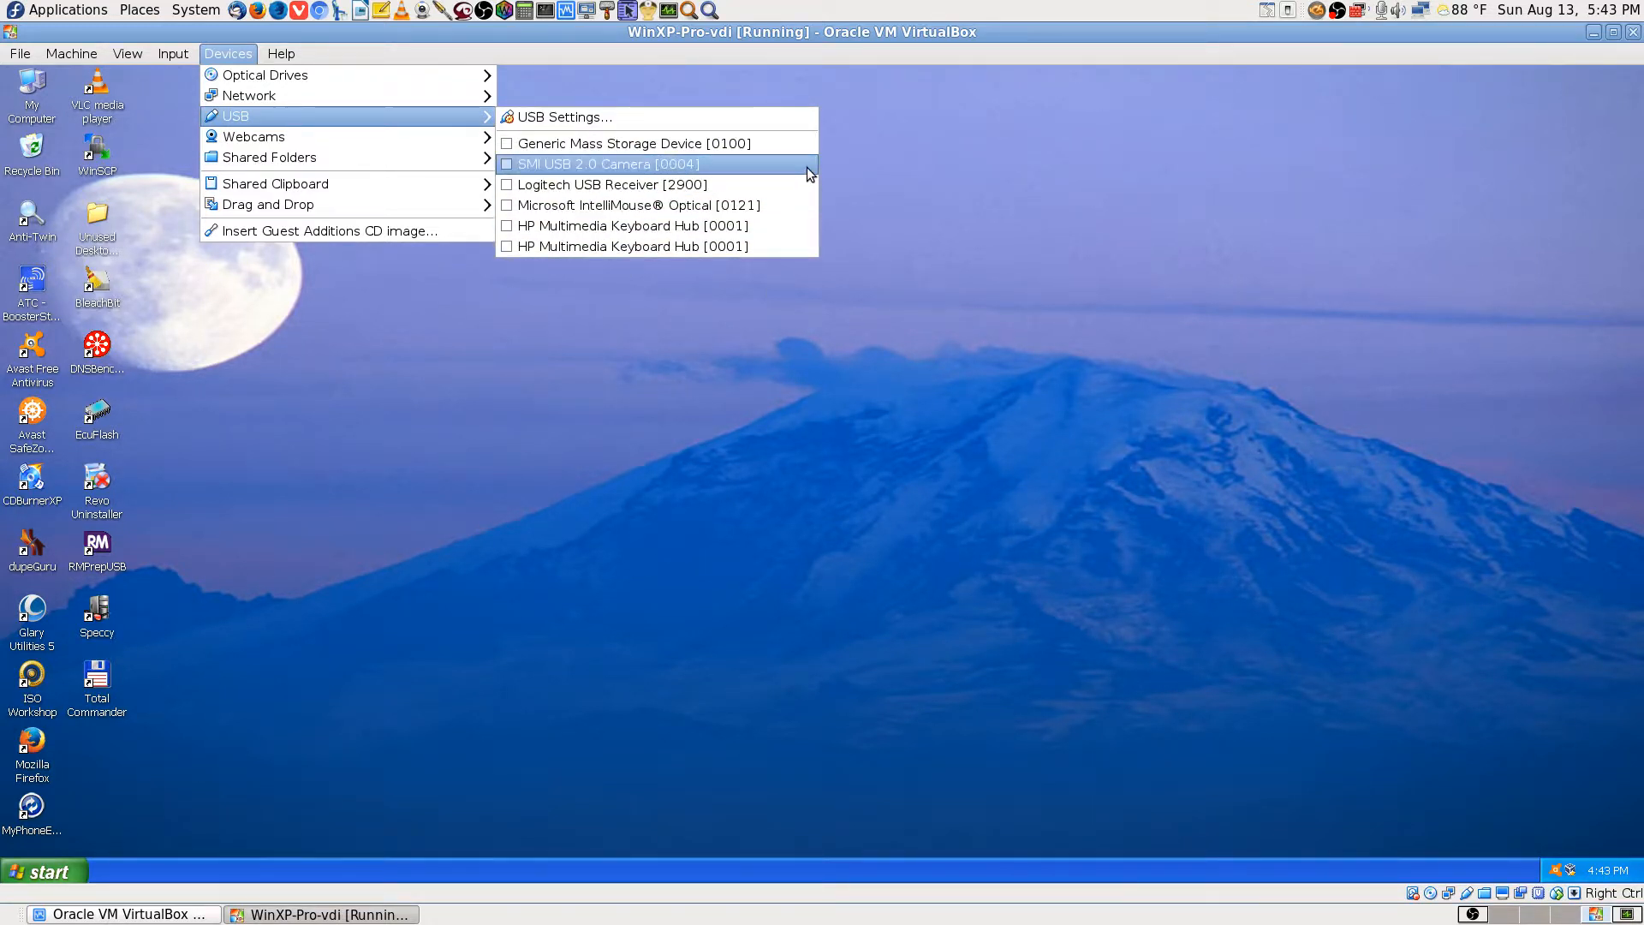
pyautogui.moveTo(809, 168)
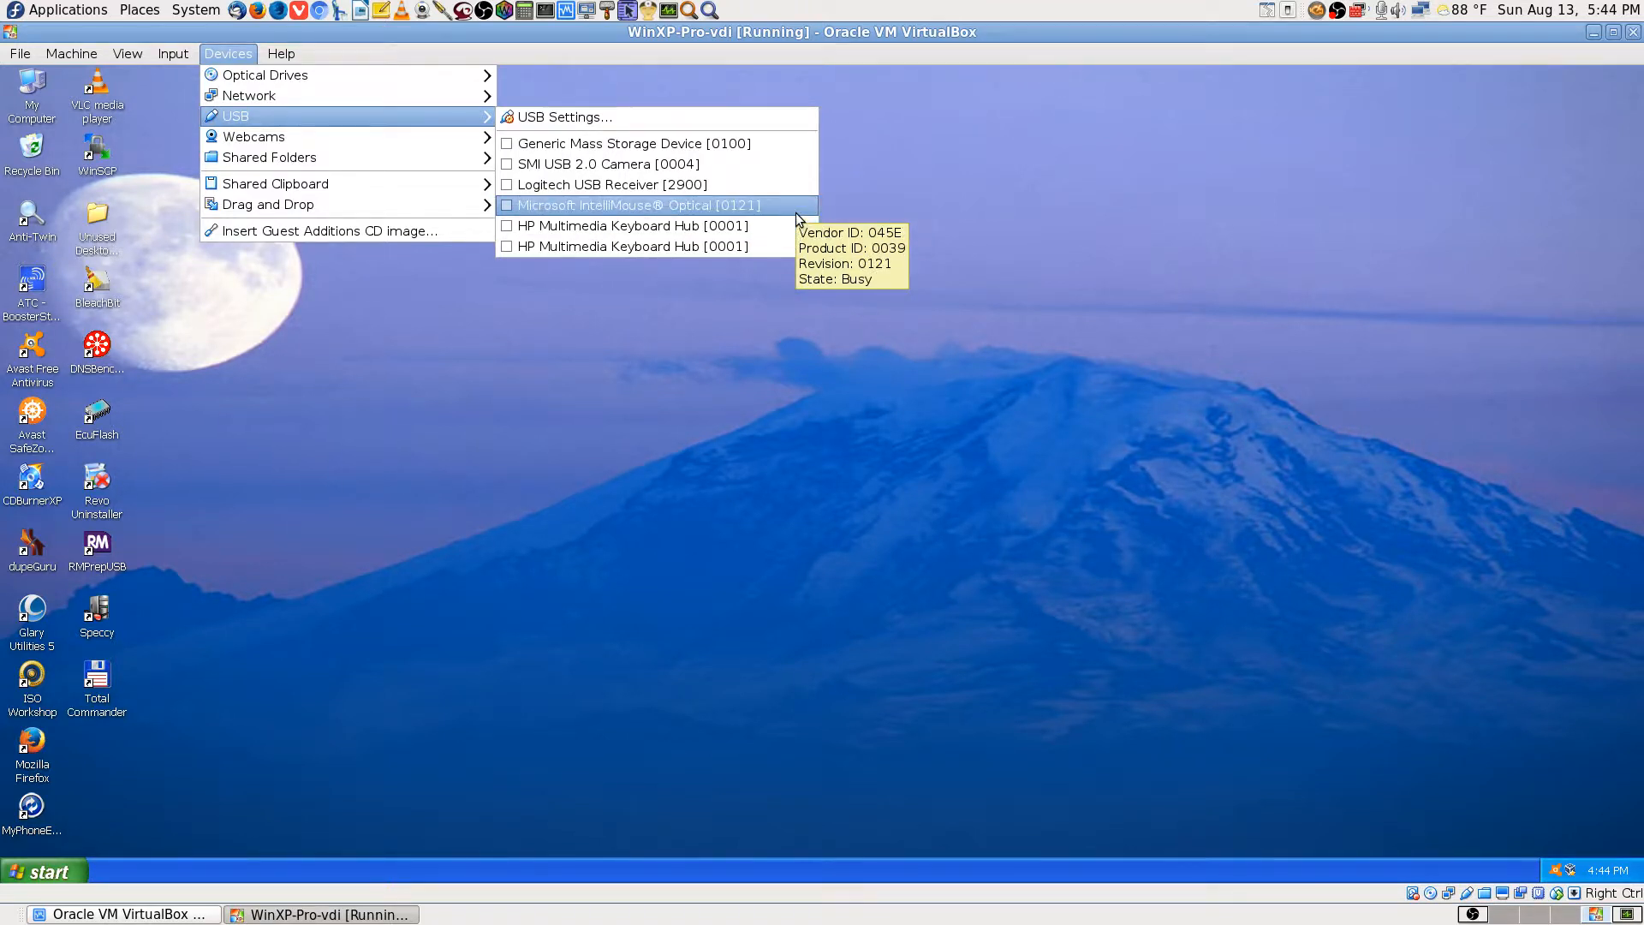
pyautogui.click(364, 517)
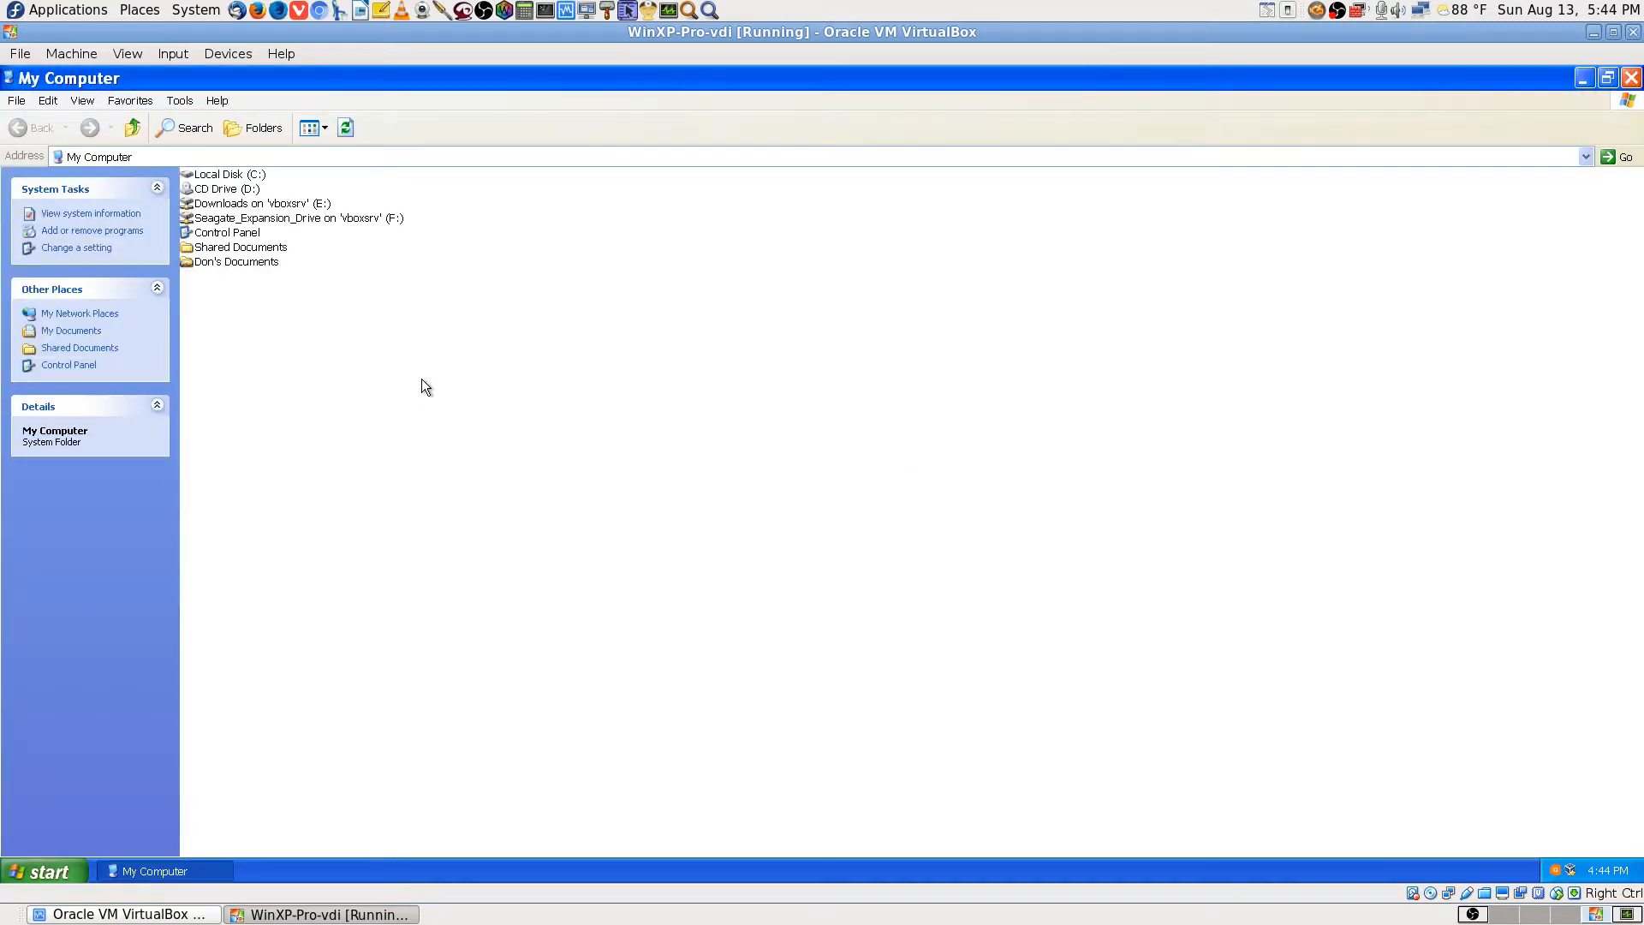
# Check the drives in My Computer with the folder tree shown, and close the window.
pyautogui.click(252, 126)
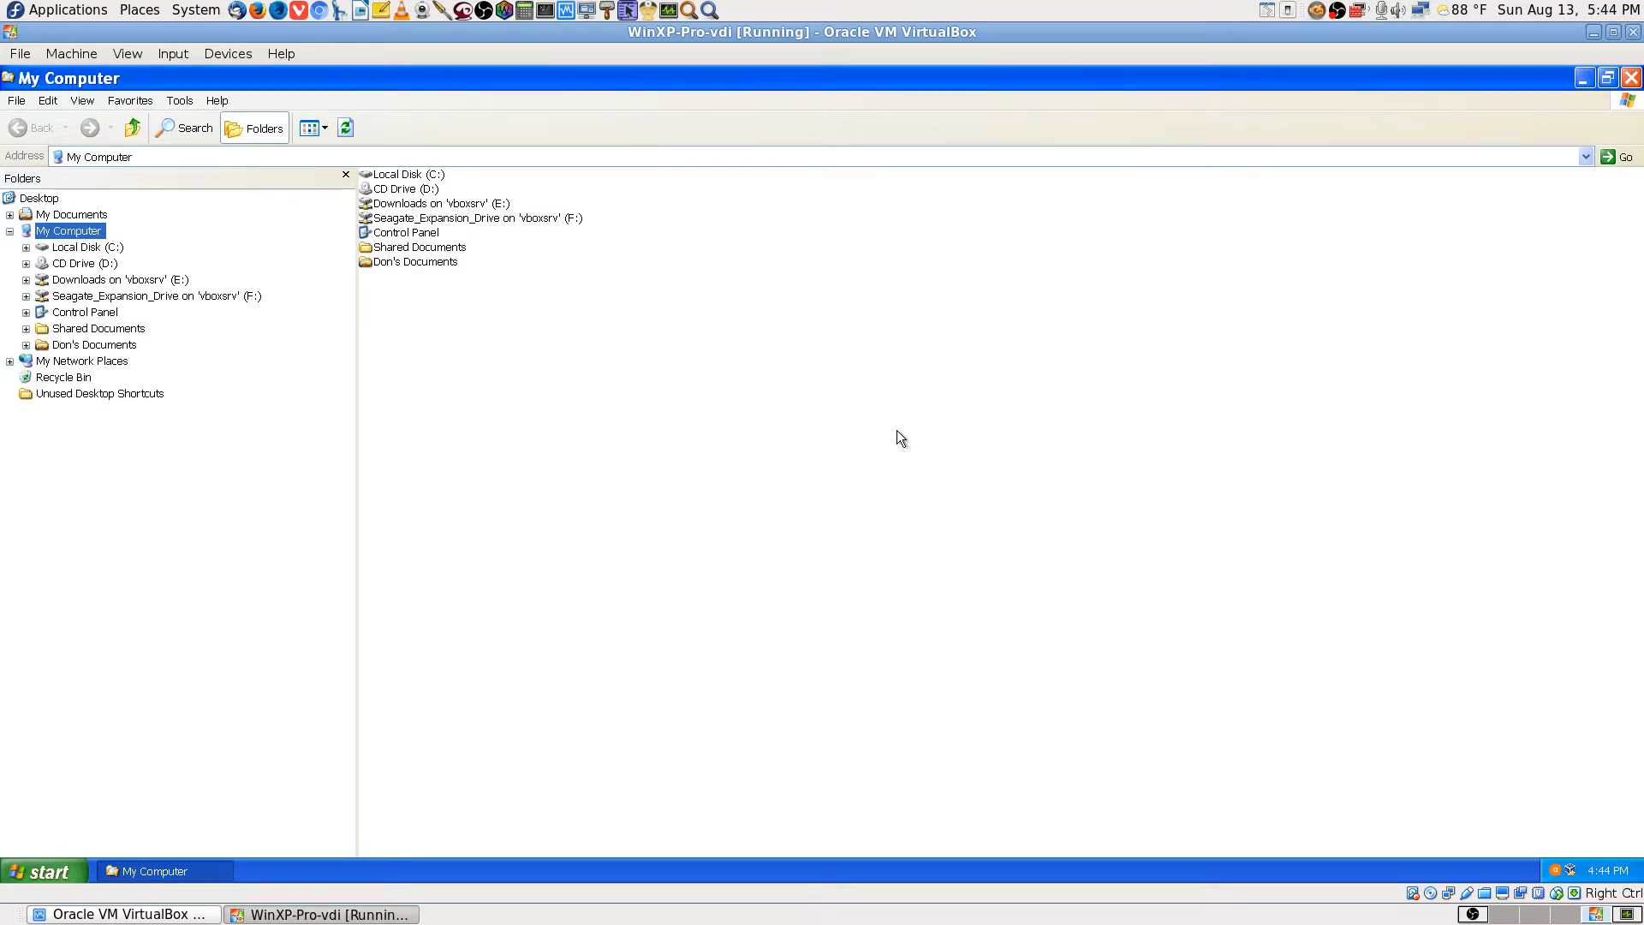
pyautogui.click(1631, 78)
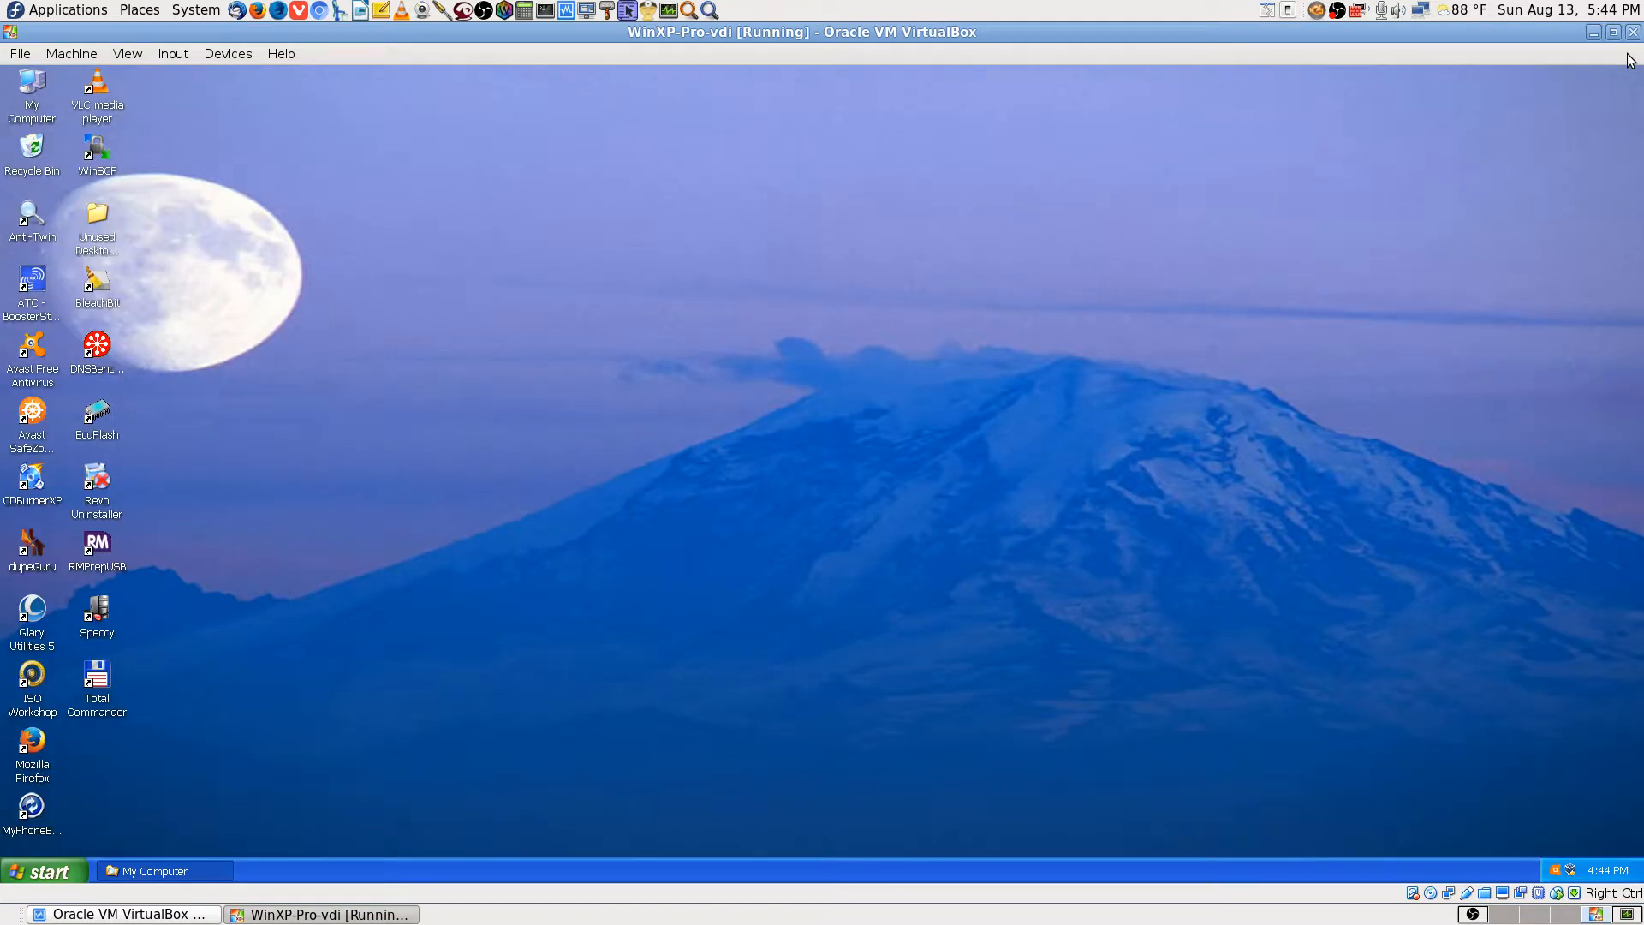
pyautogui.click(36, 129)
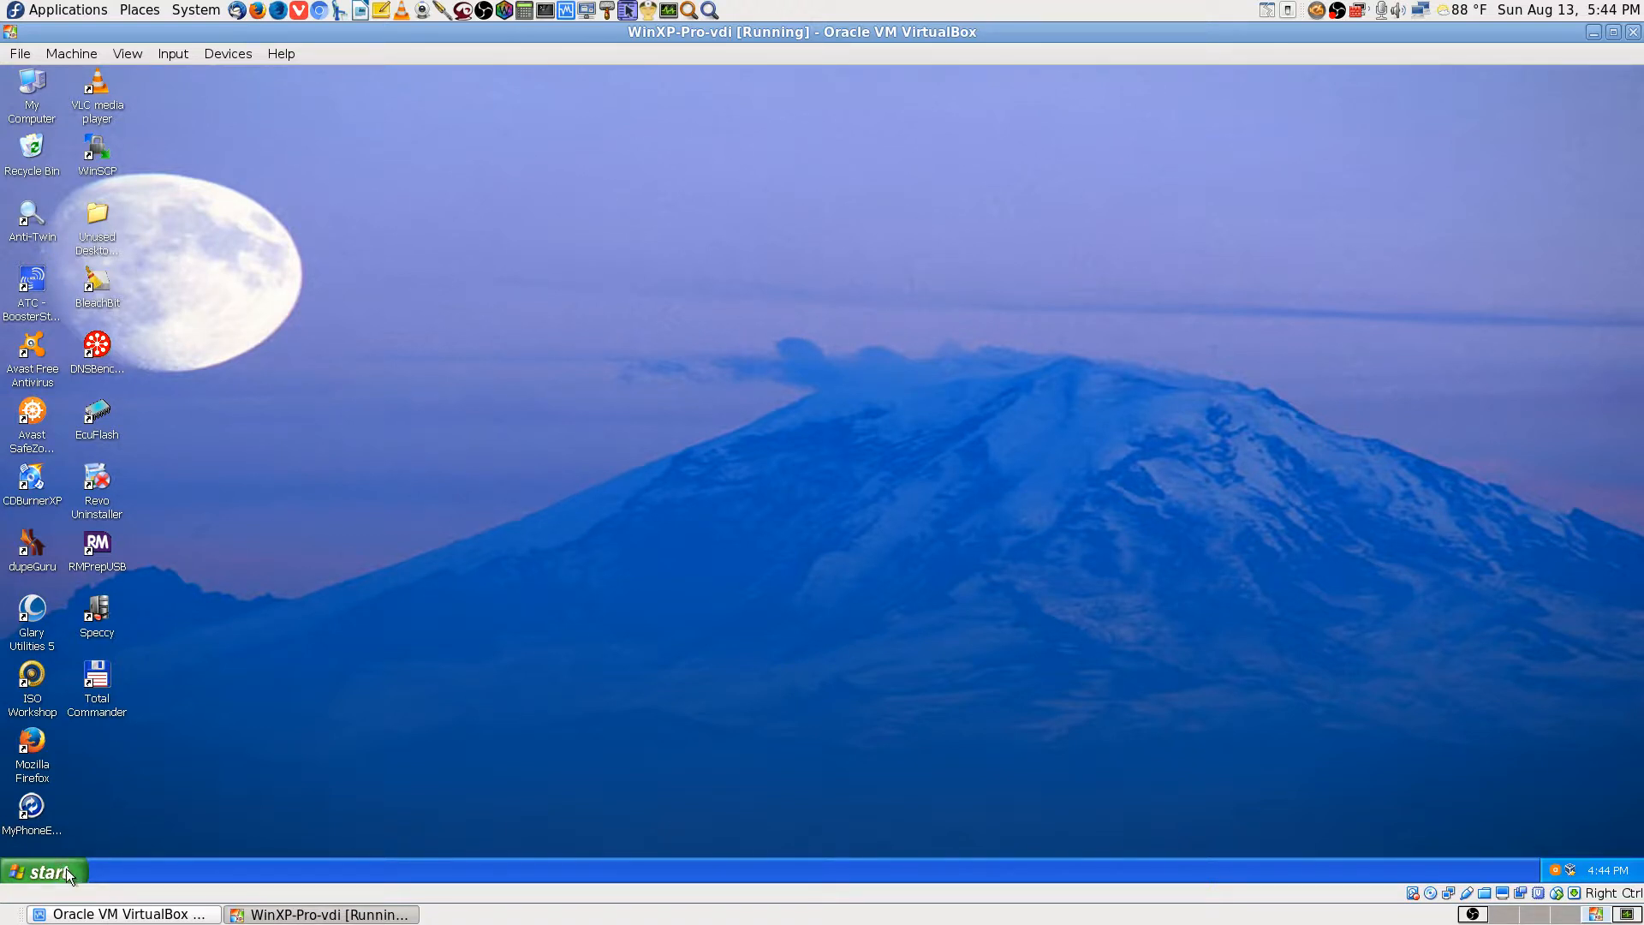
# Turn off Windows XP from inside the guest and power off the WinXP-Pro-vdi machine.
pyautogui.click(65, 868)
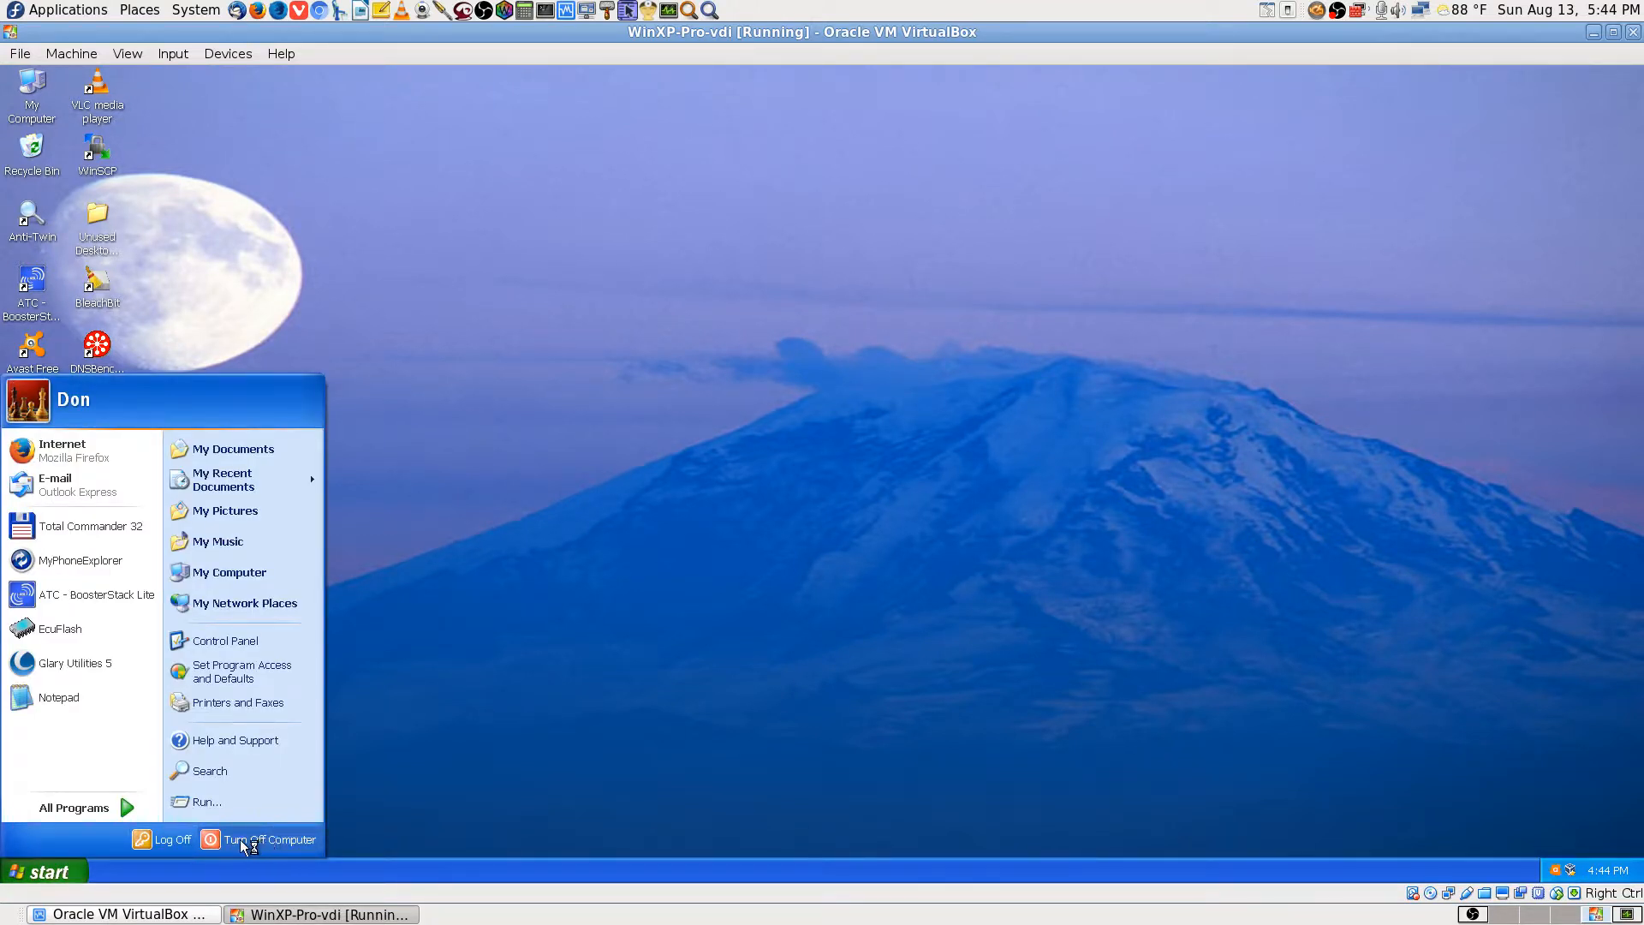
pyautogui.click(256, 839)
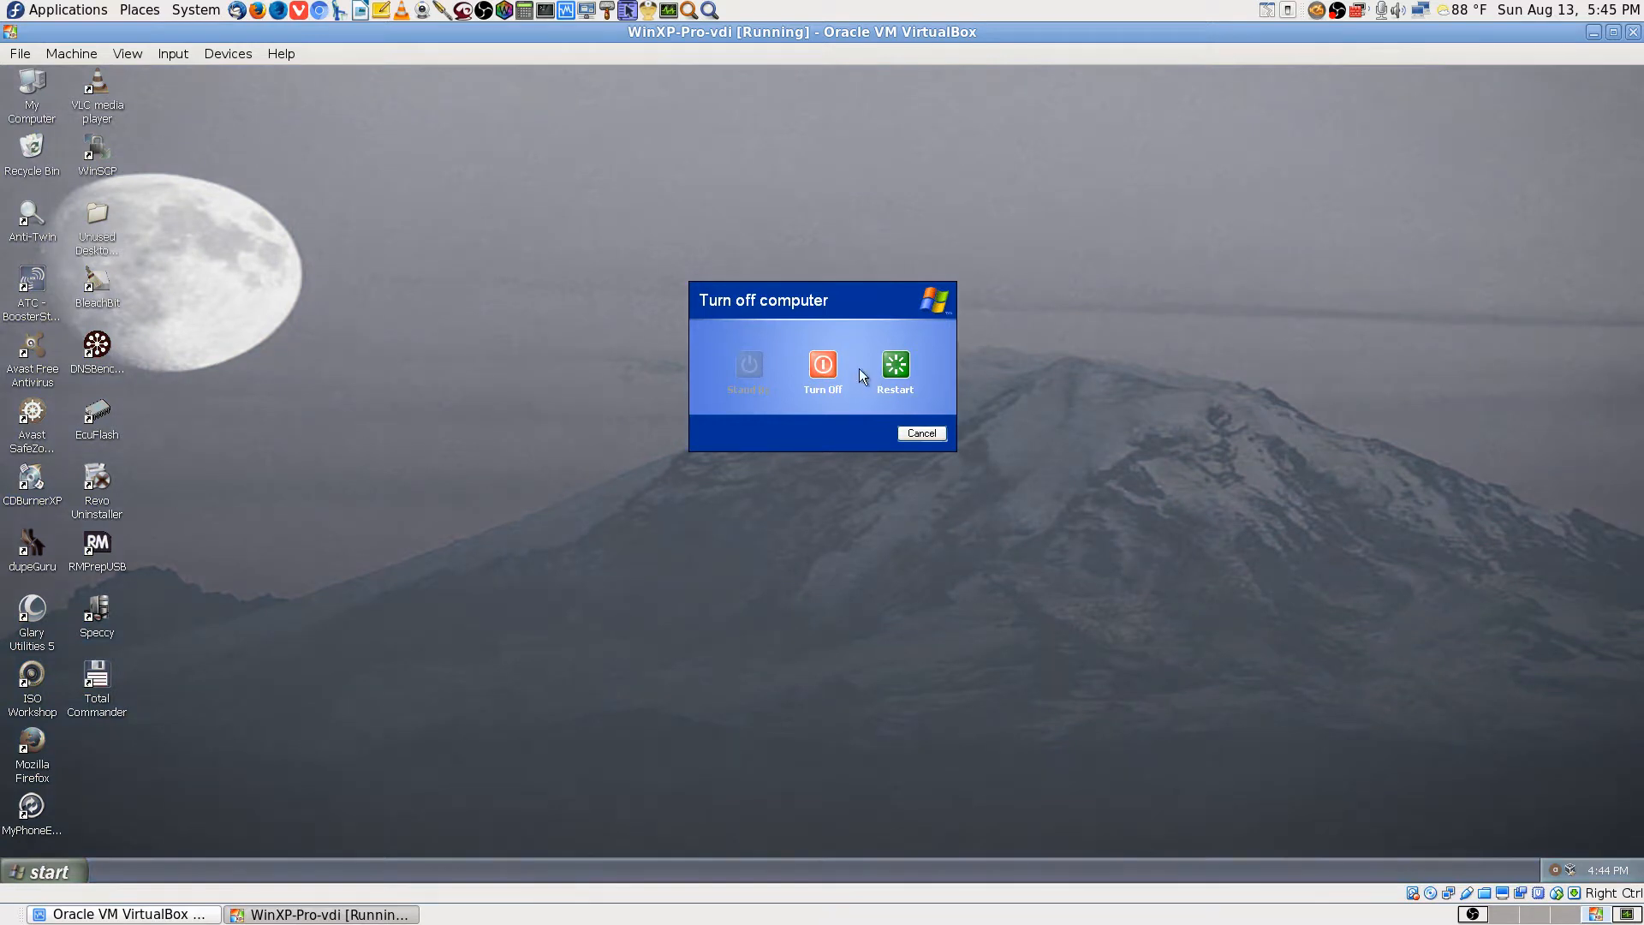
pyautogui.click(825, 365)
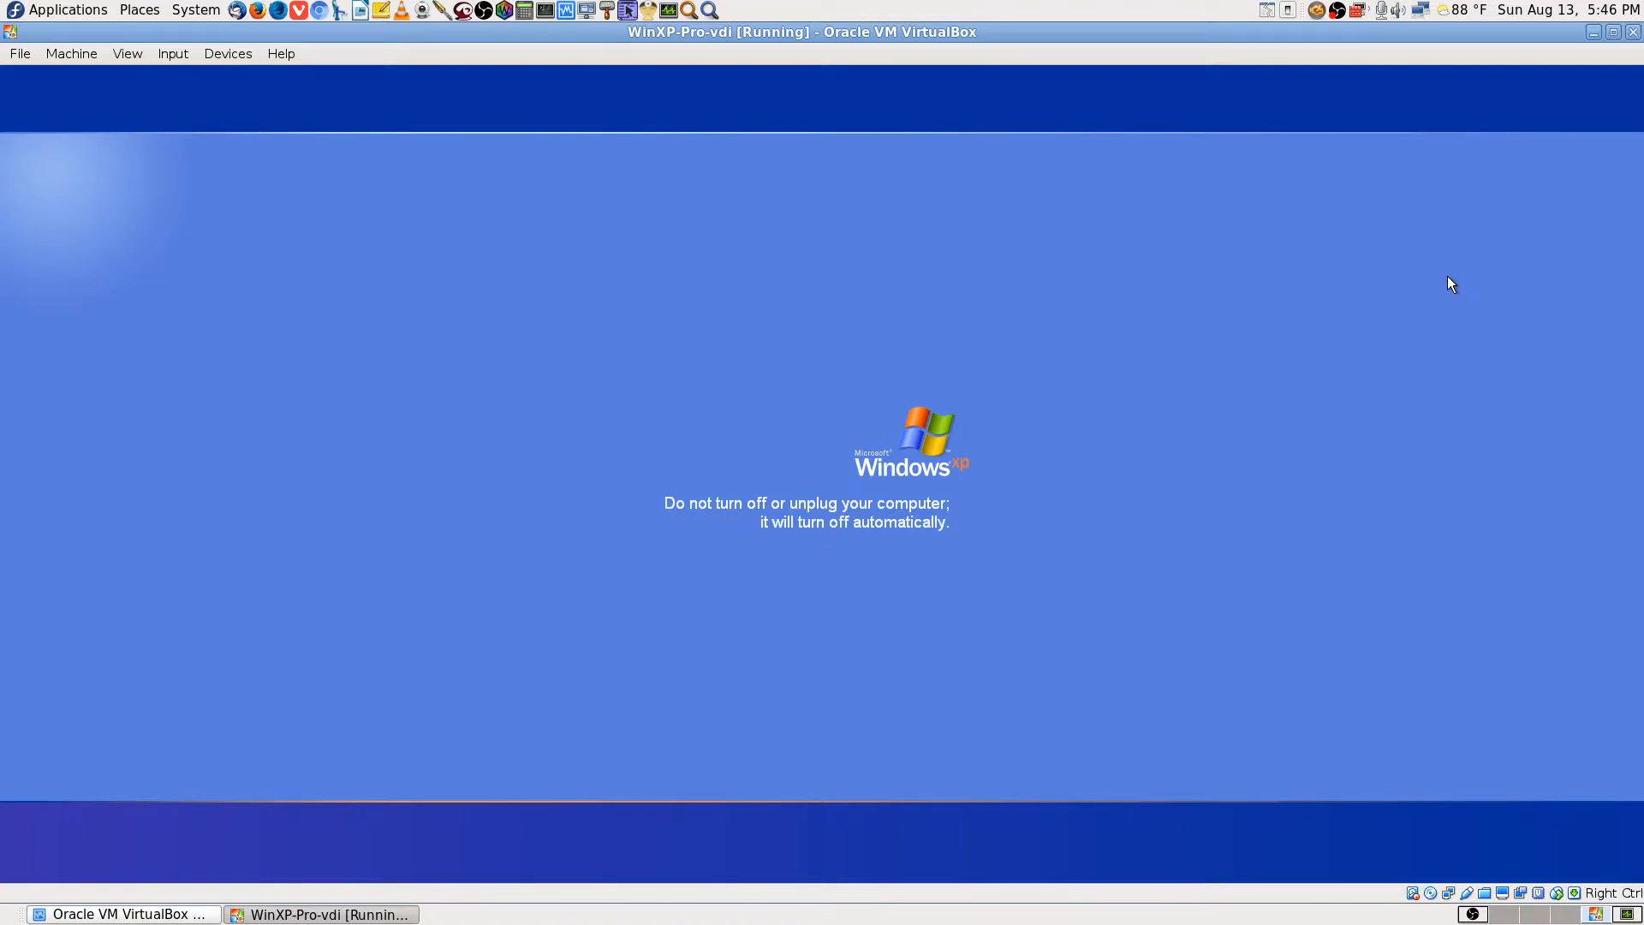
pyautogui.click(1632, 33)
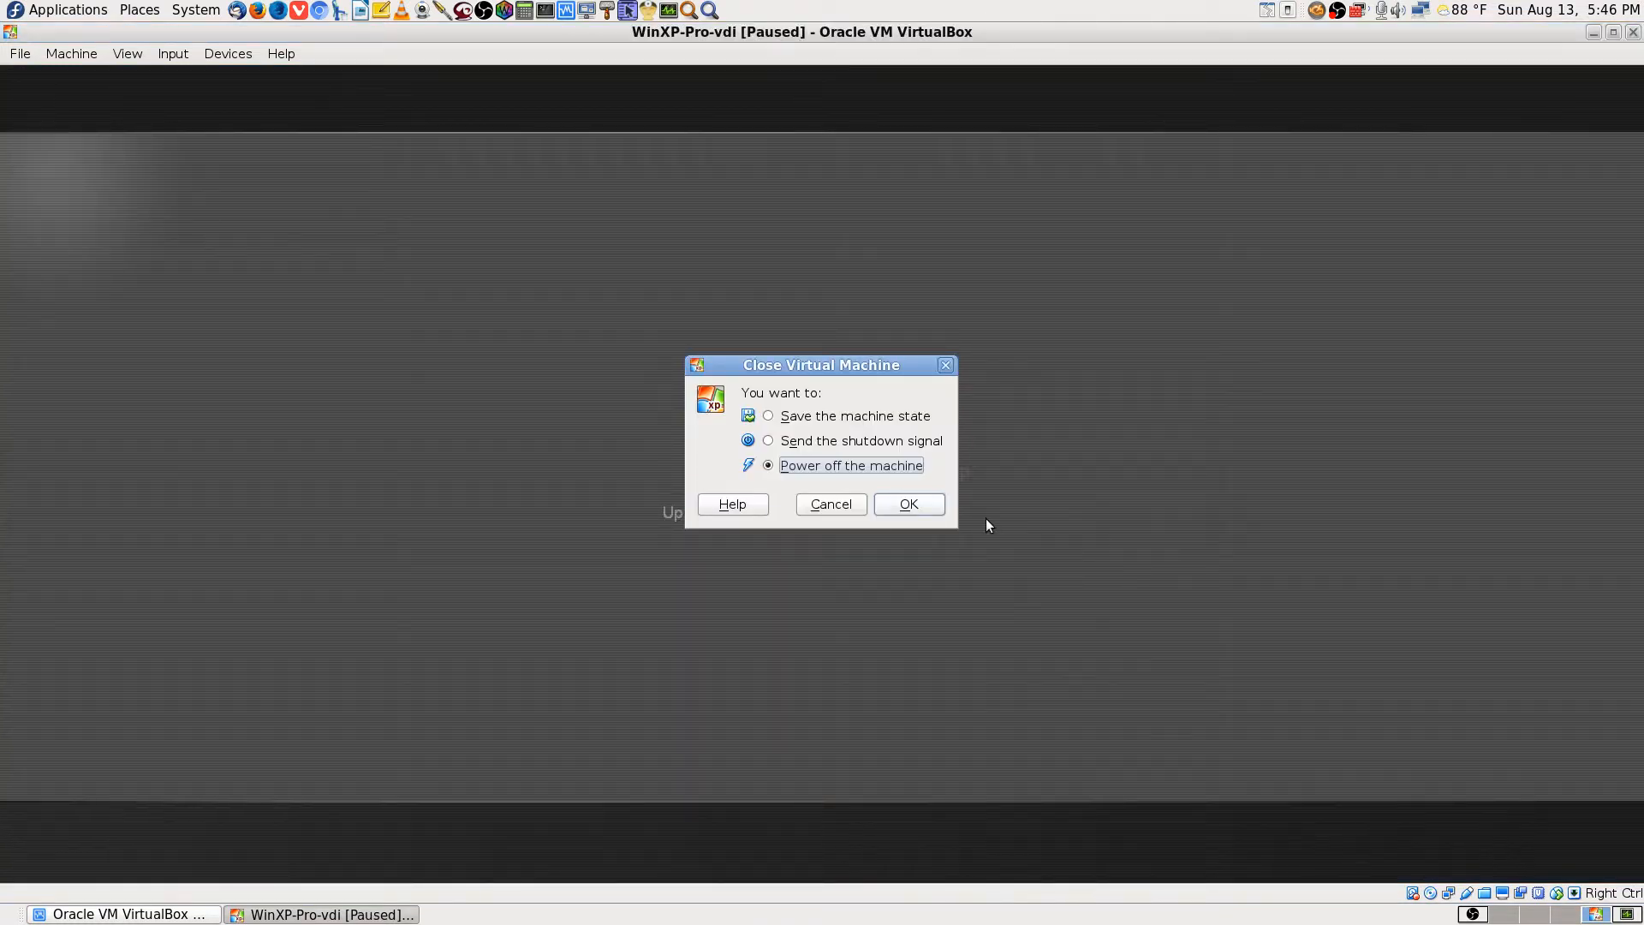
pyautogui.click(908, 503)
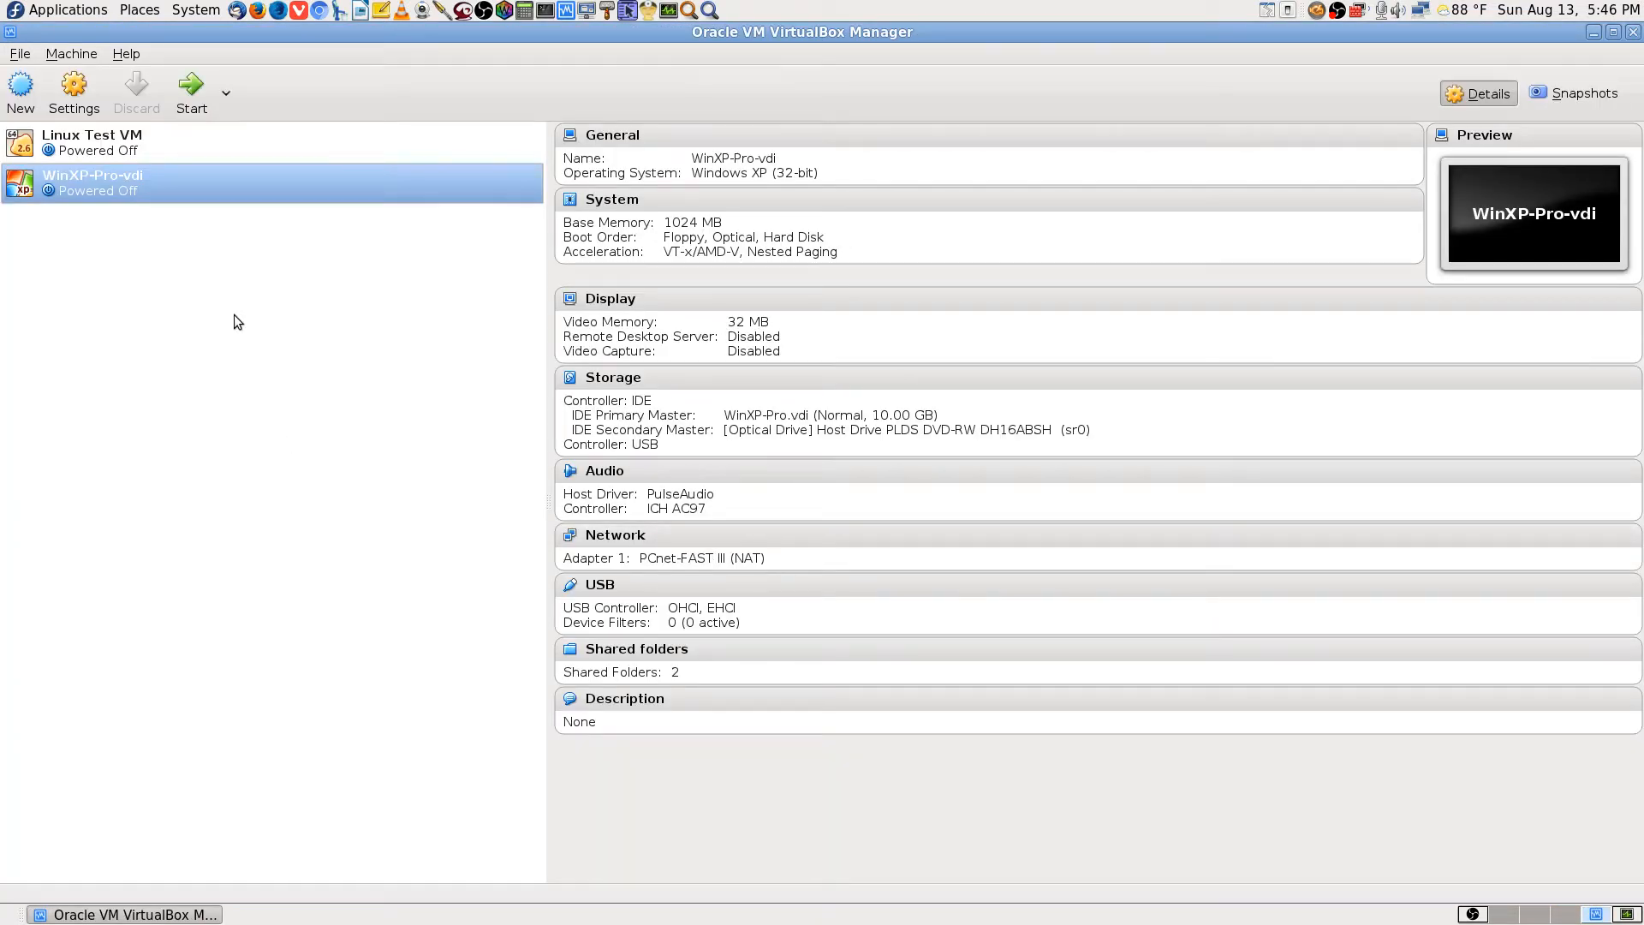
# Add the 32GBSD drive as an auto-mounted shared folder of the WinXP-Pro-vdi machine and save the settings.
pyautogui.click(73, 90)
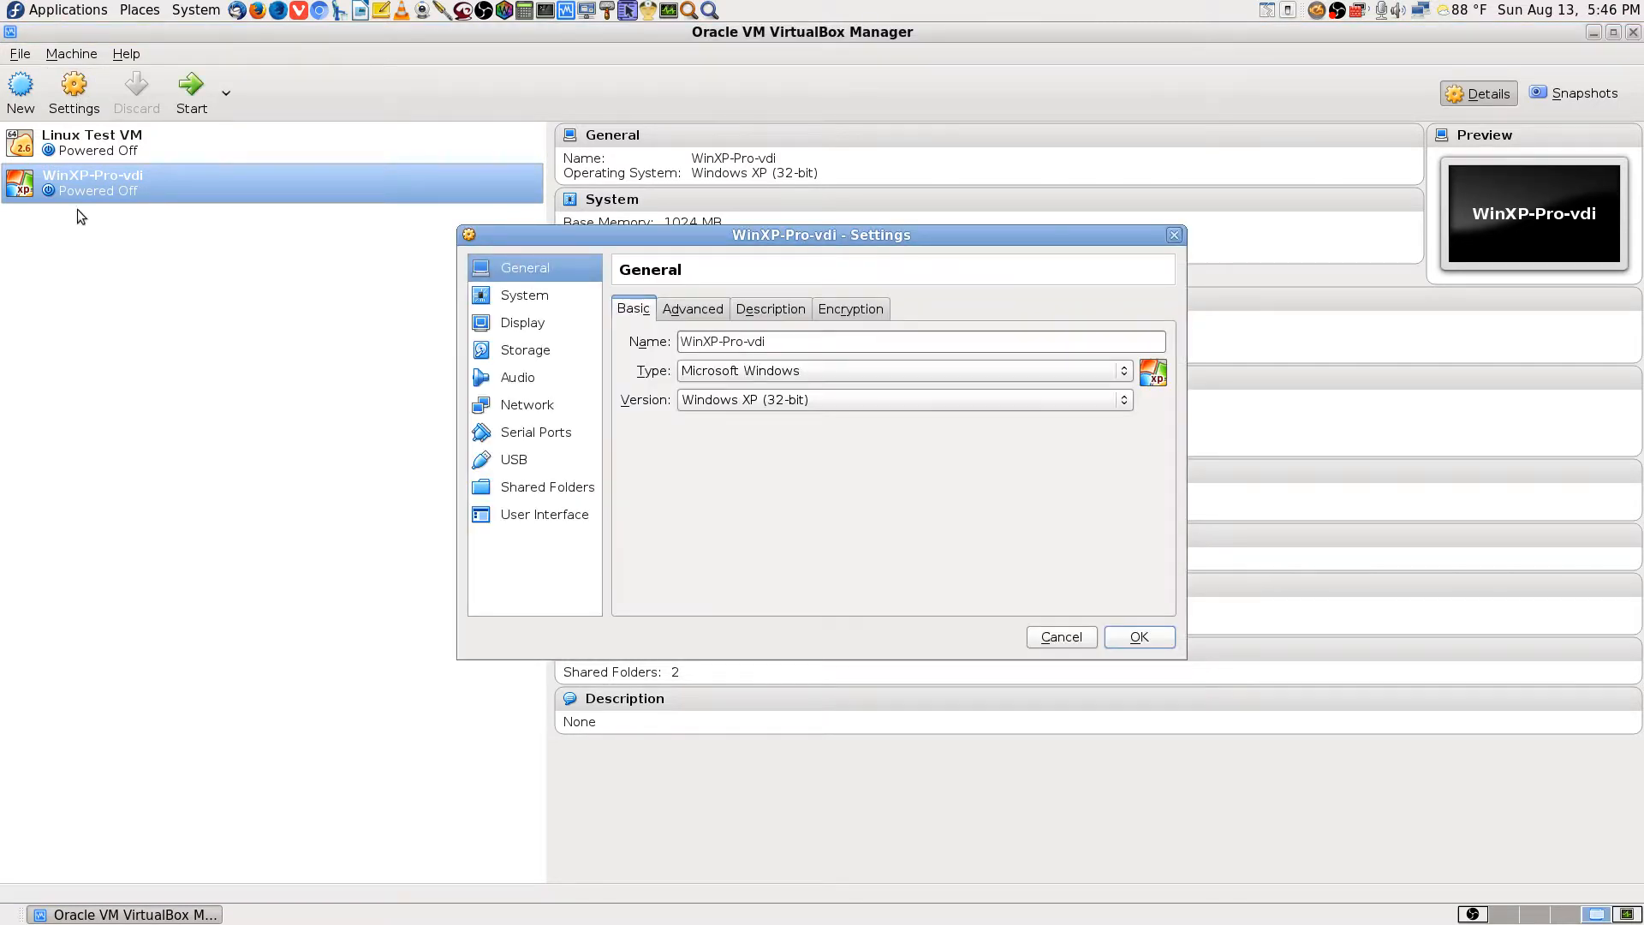
pyautogui.click(546, 490)
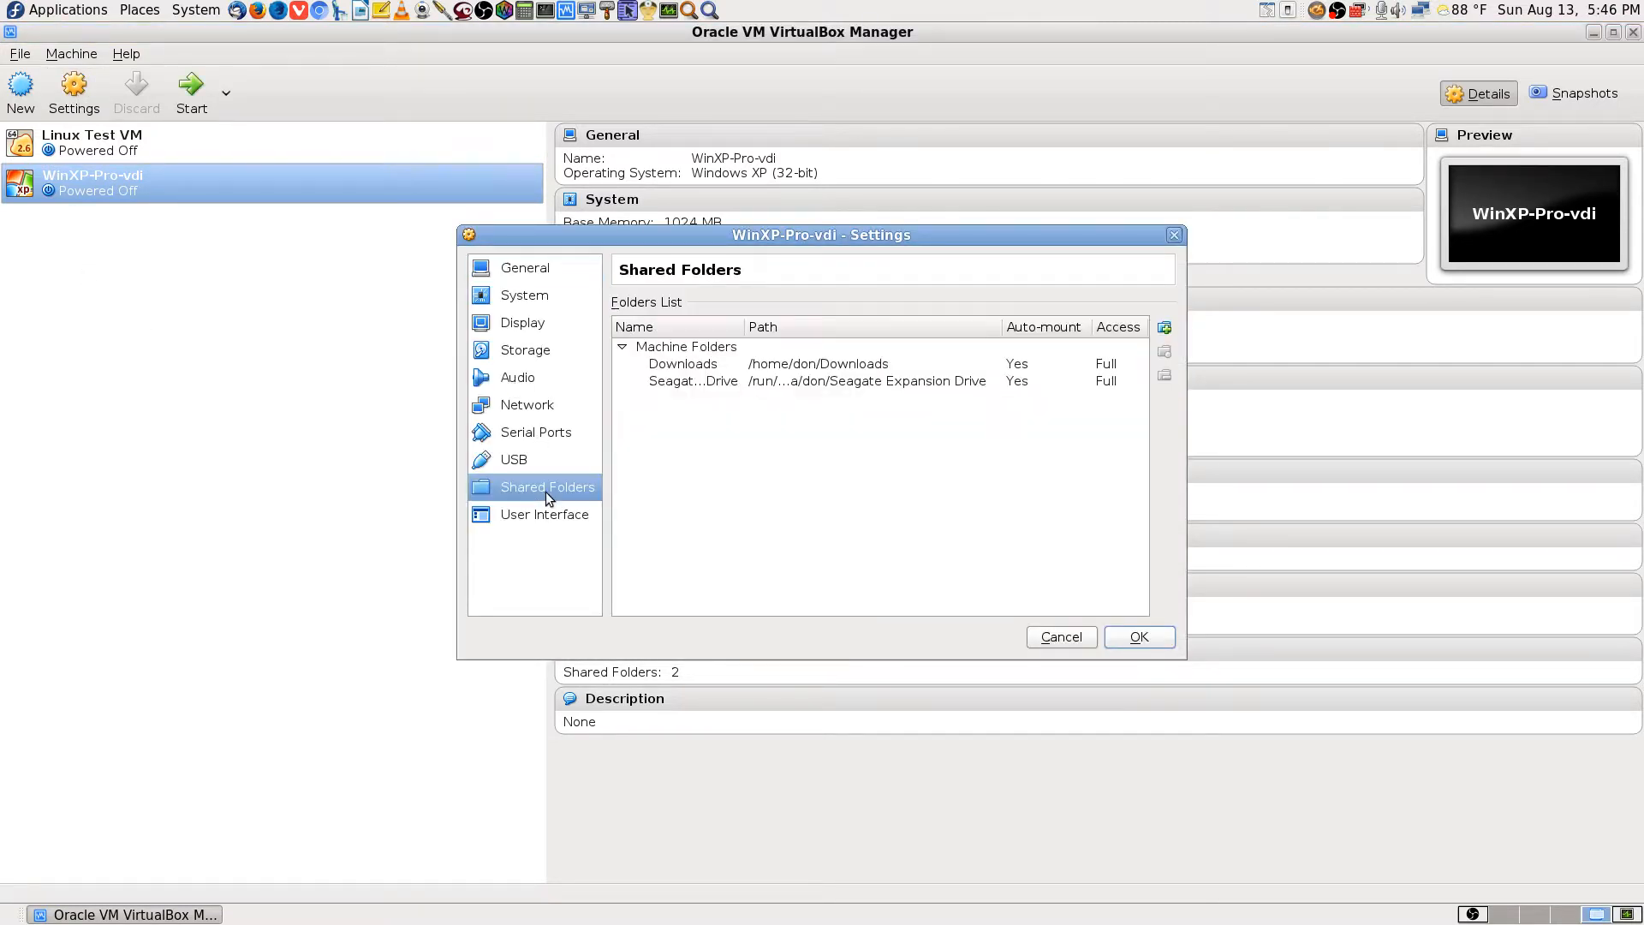
pyautogui.click(1164, 328)
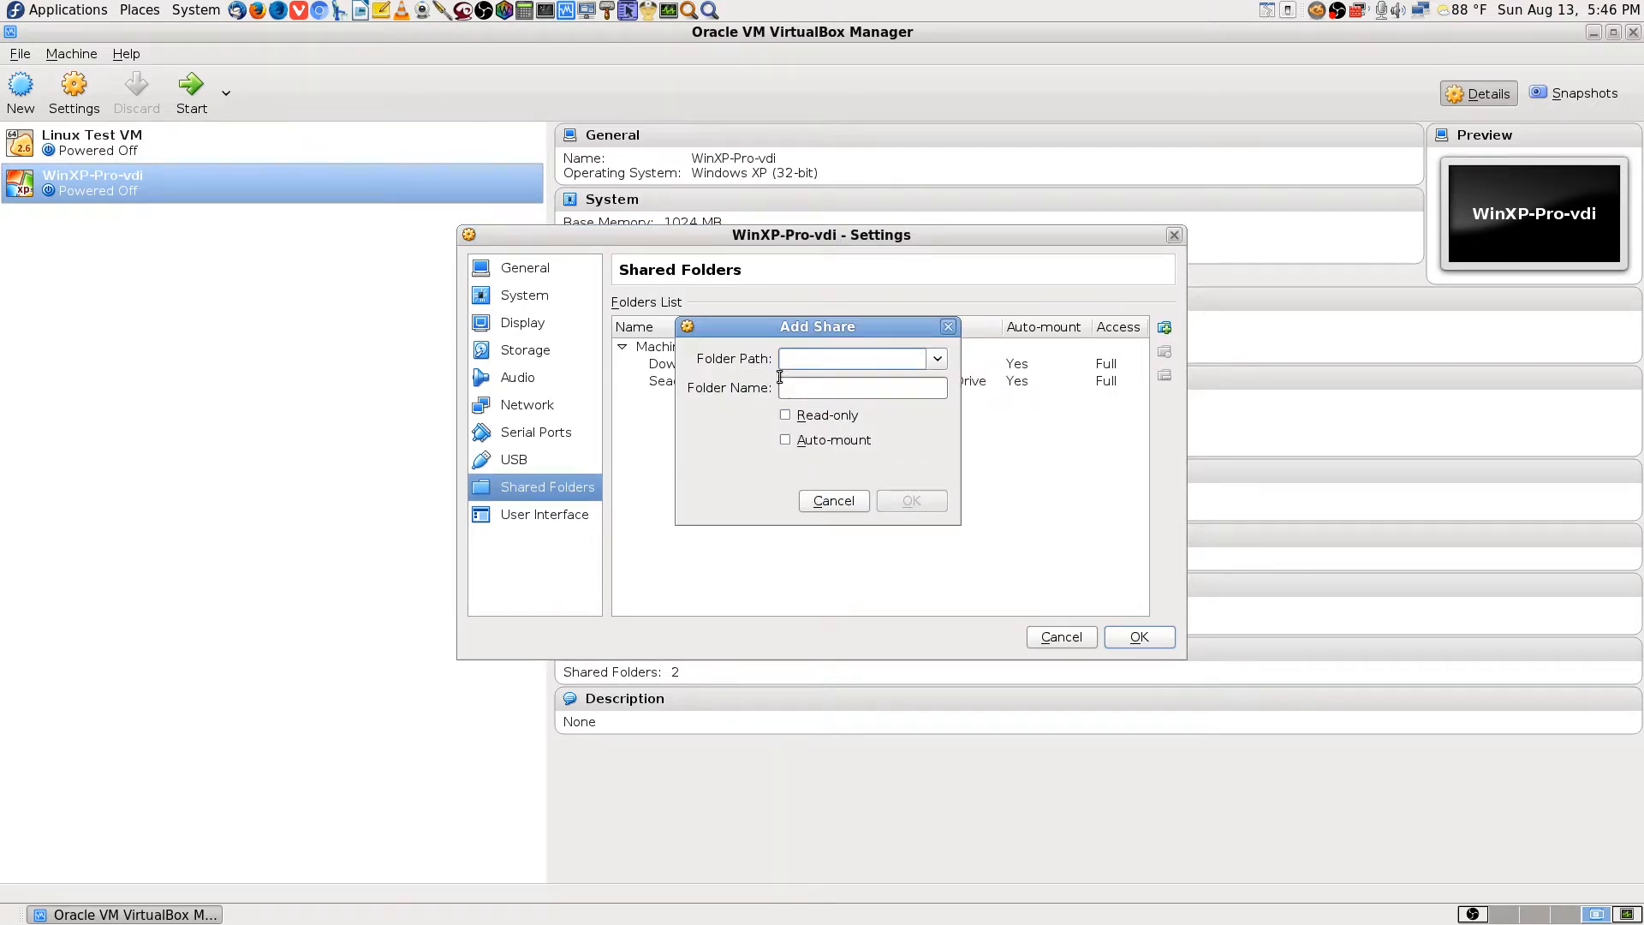
pyautogui.click(940, 360)
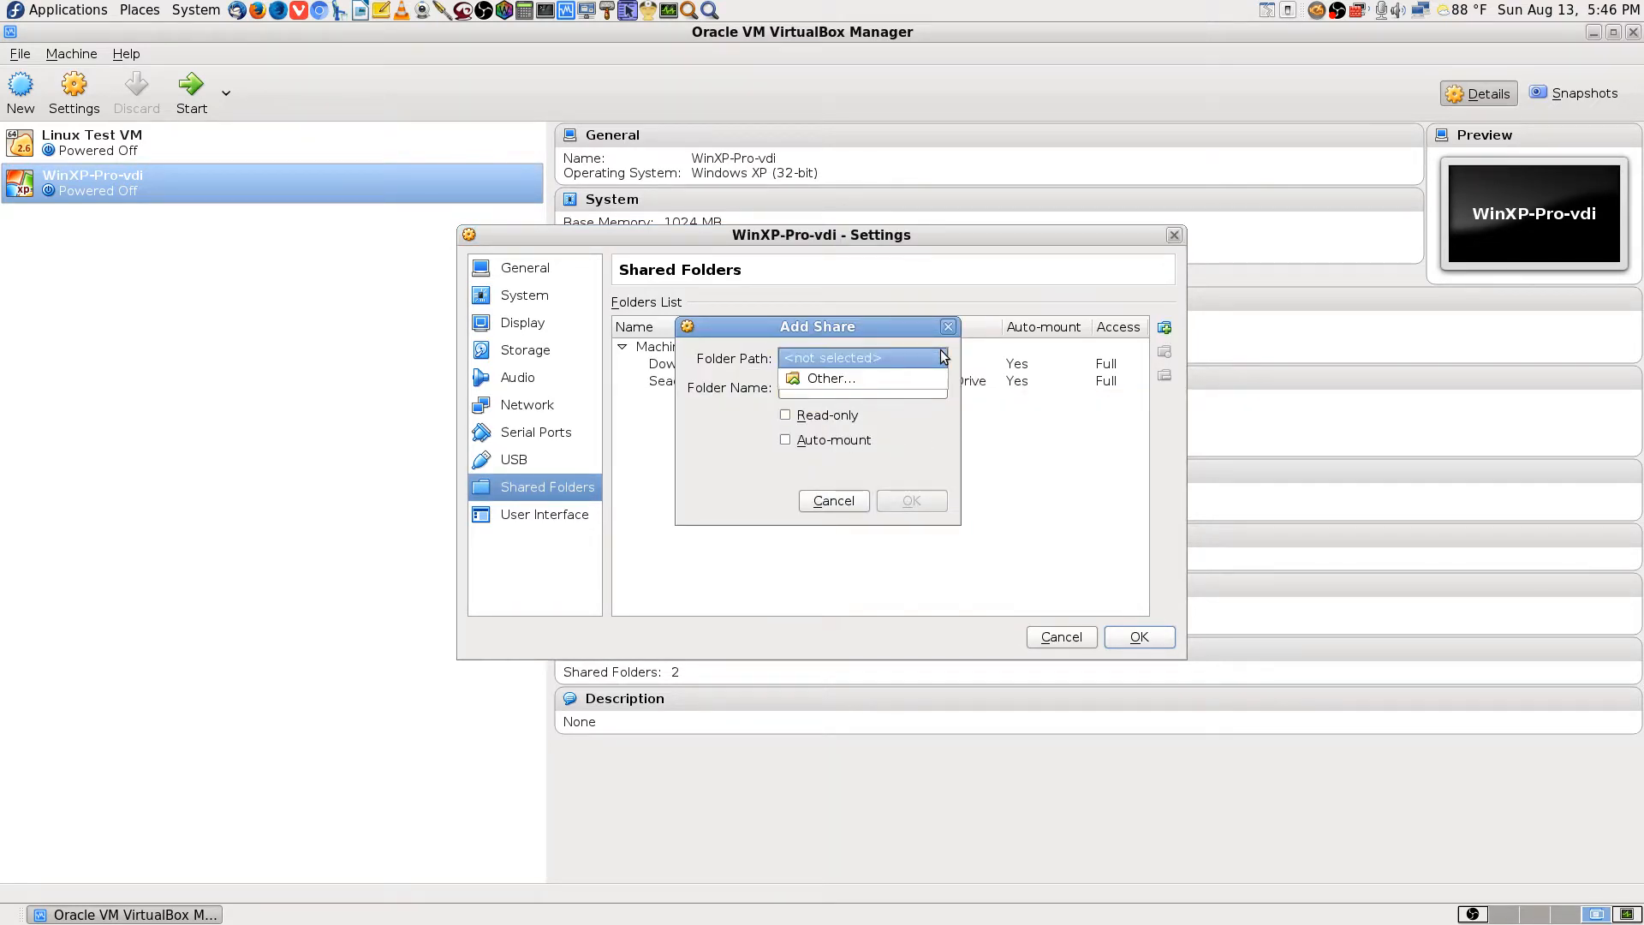
pyautogui.click(845, 378)
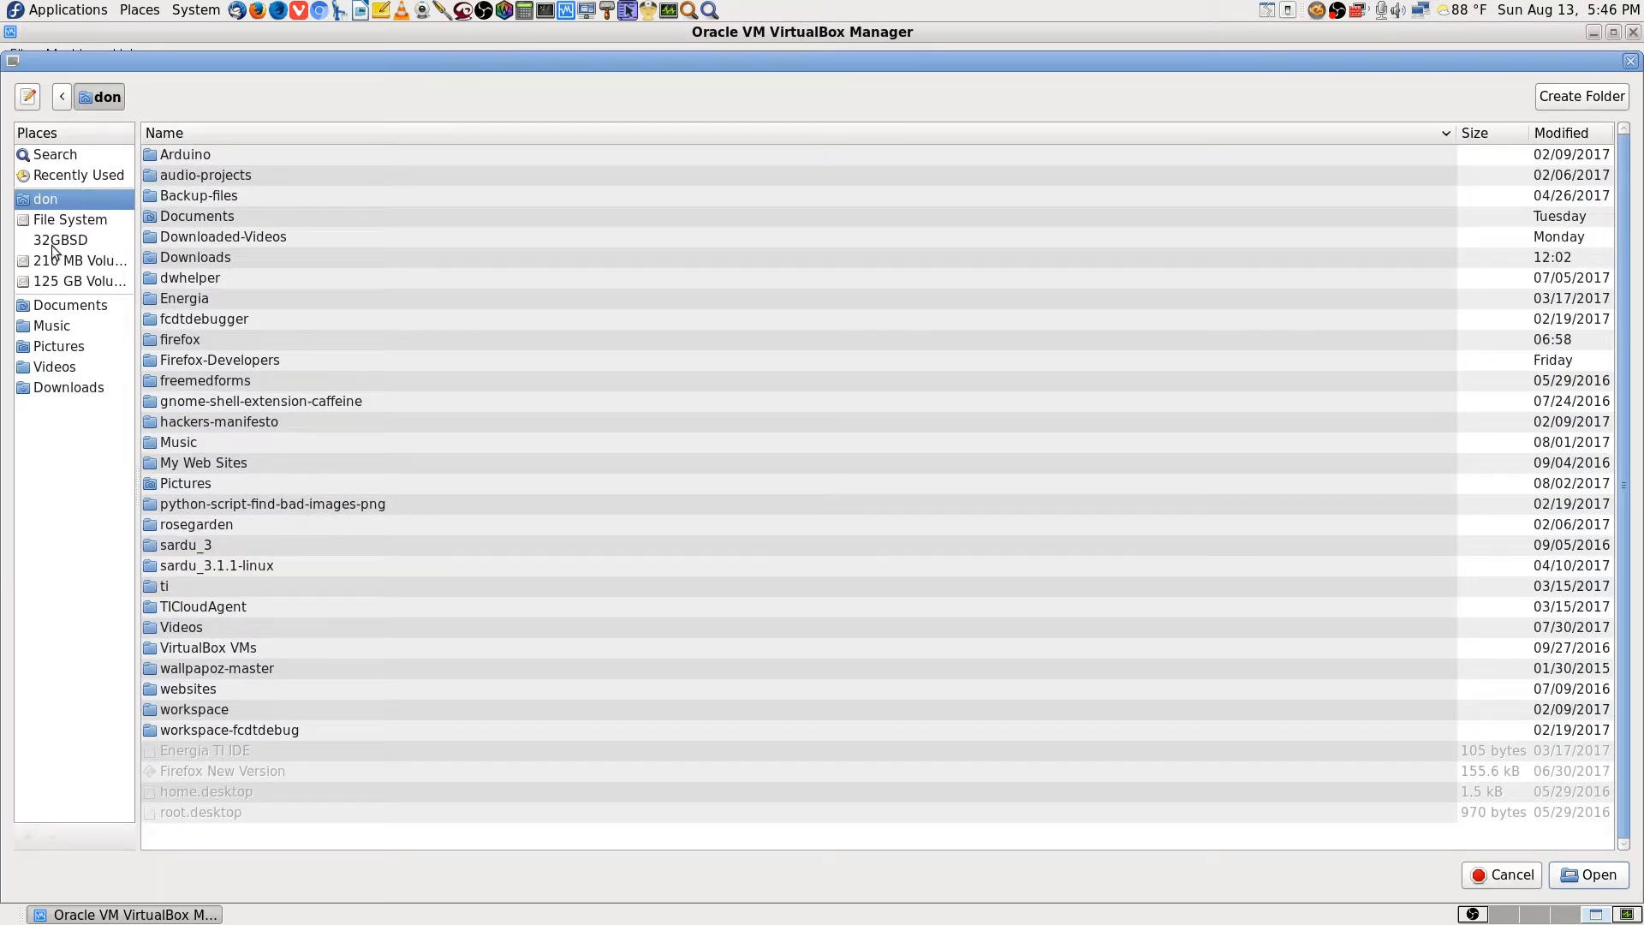
pyautogui.click(58, 242)
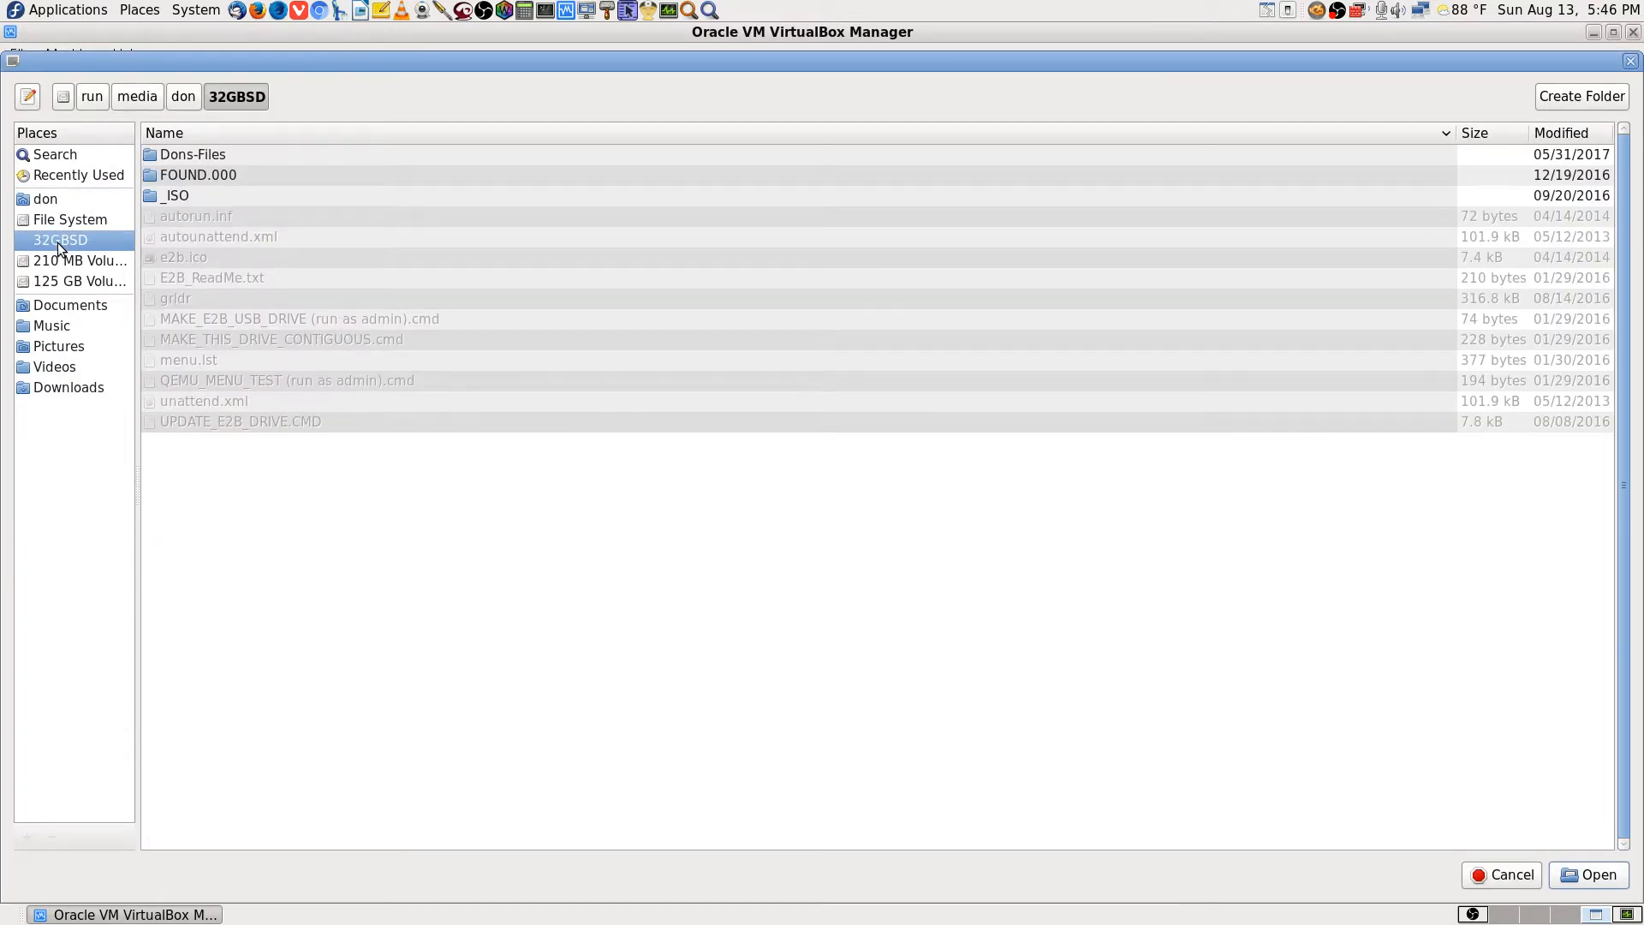
pyautogui.click(1589, 875)
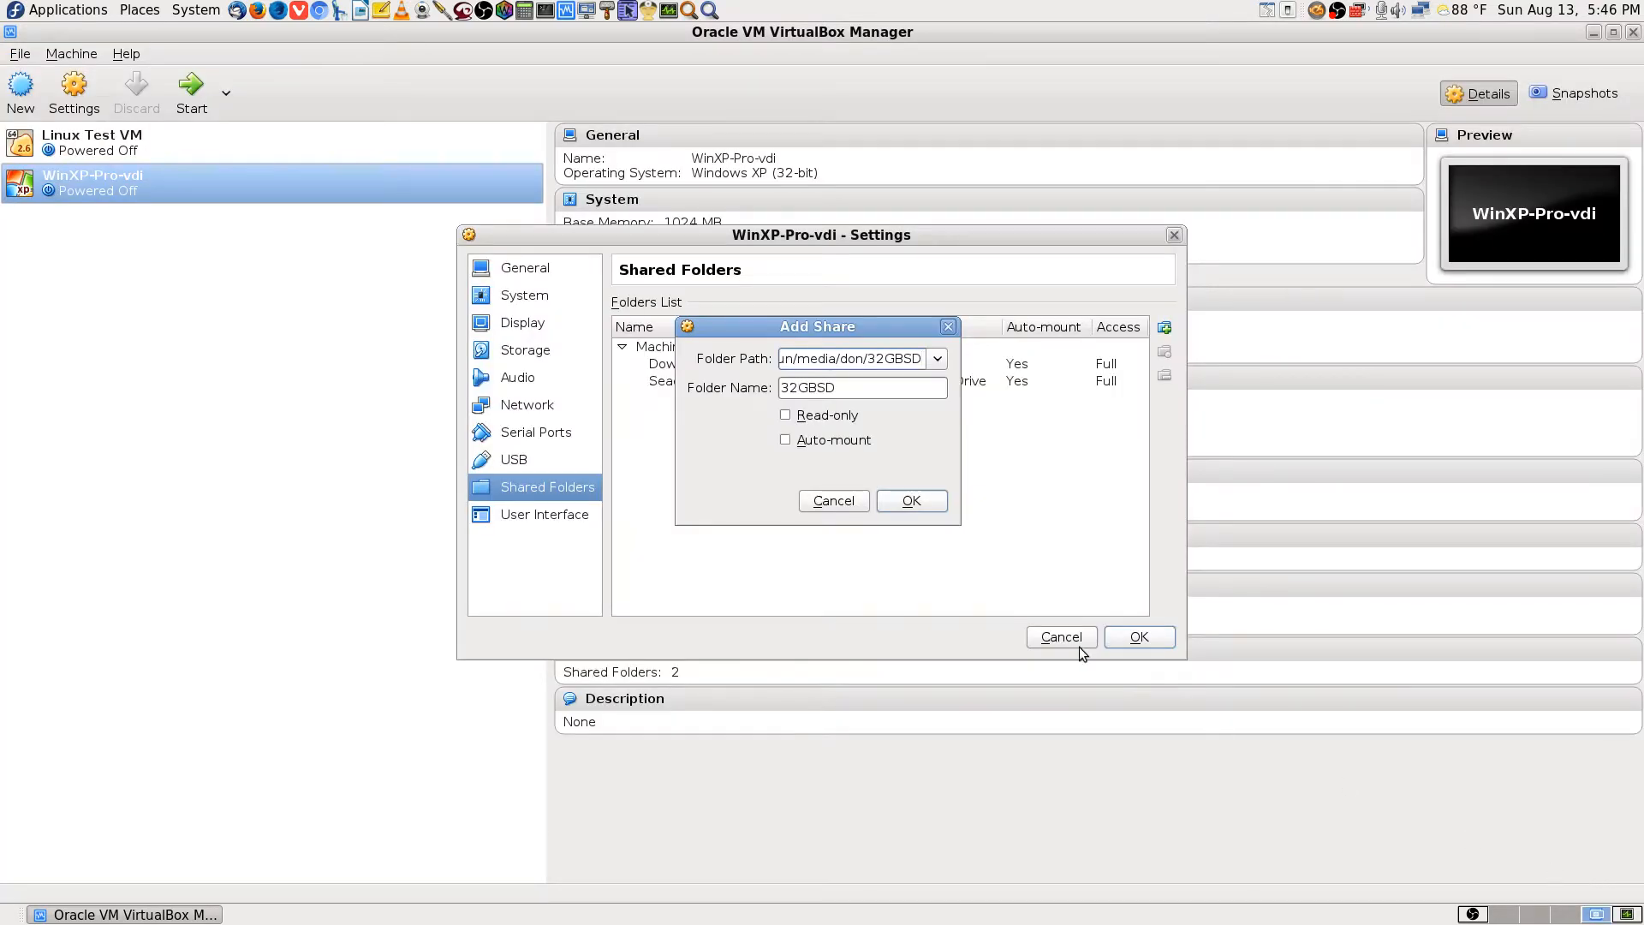
pyautogui.click(784, 440)
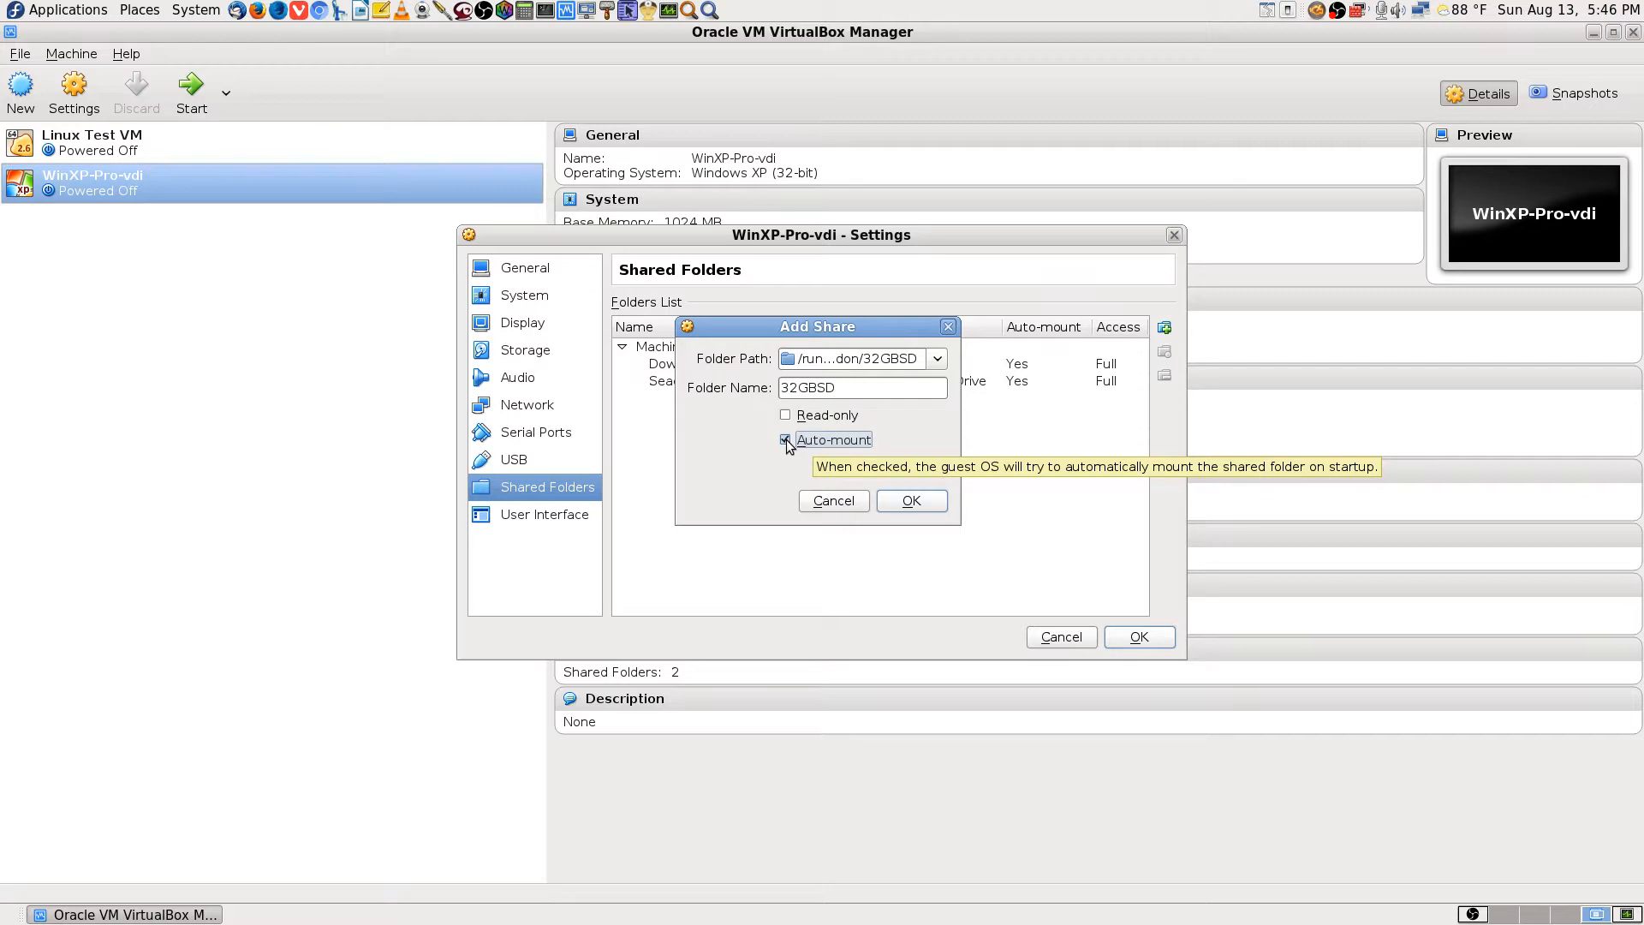
pyautogui.click(918, 505)
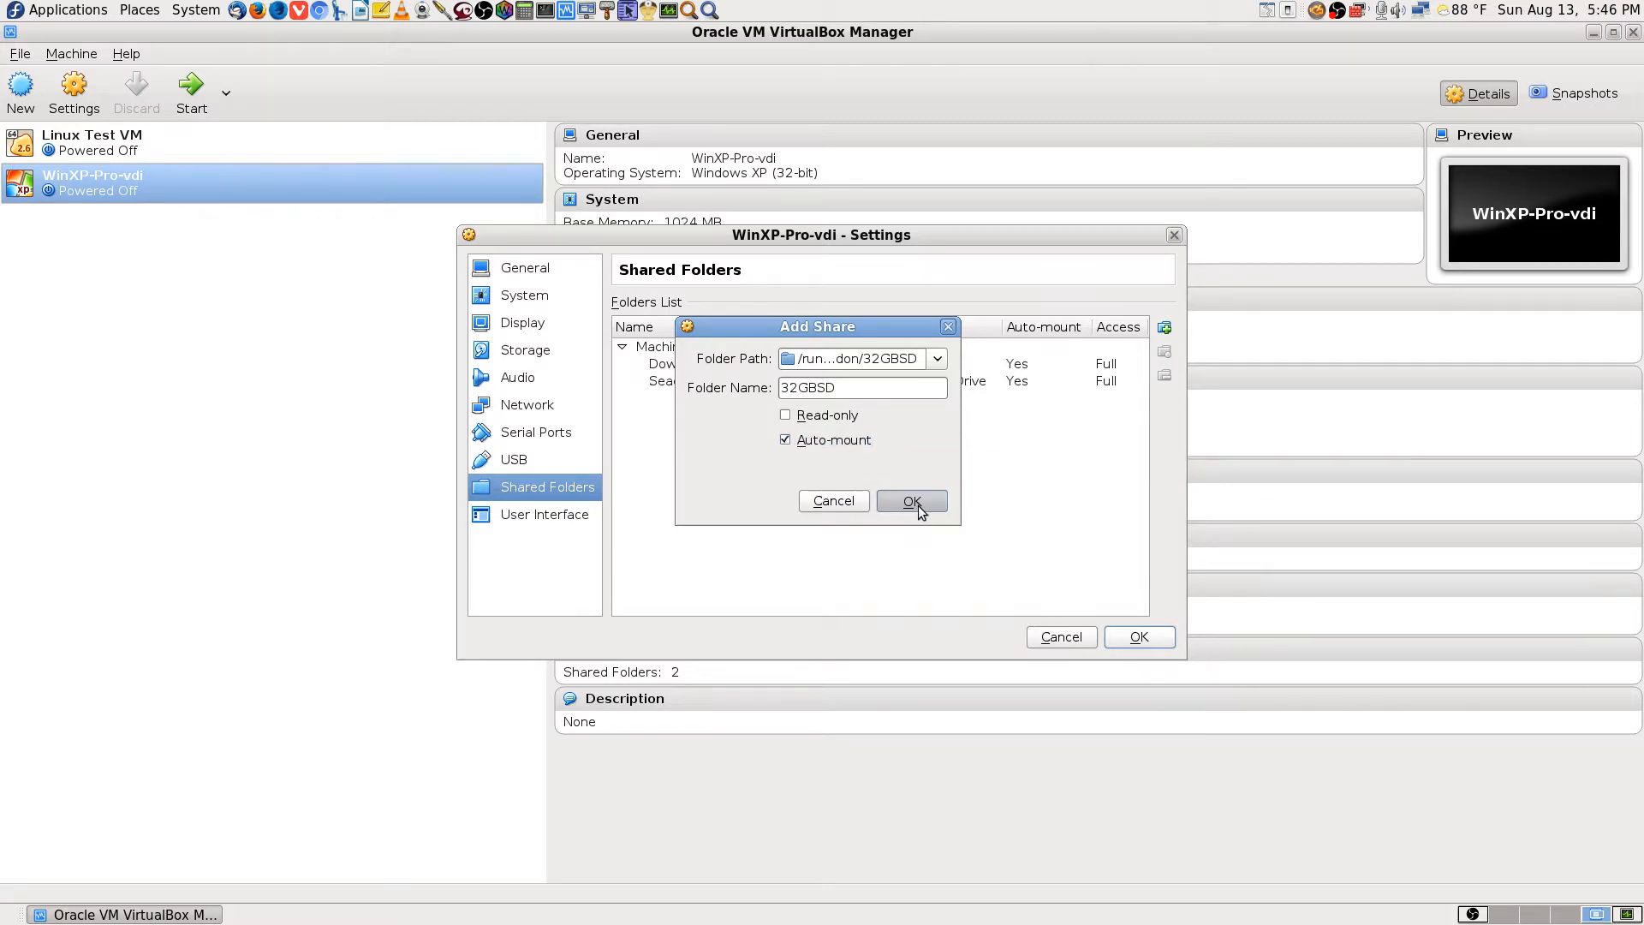
pyautogui.click(1156, 645)
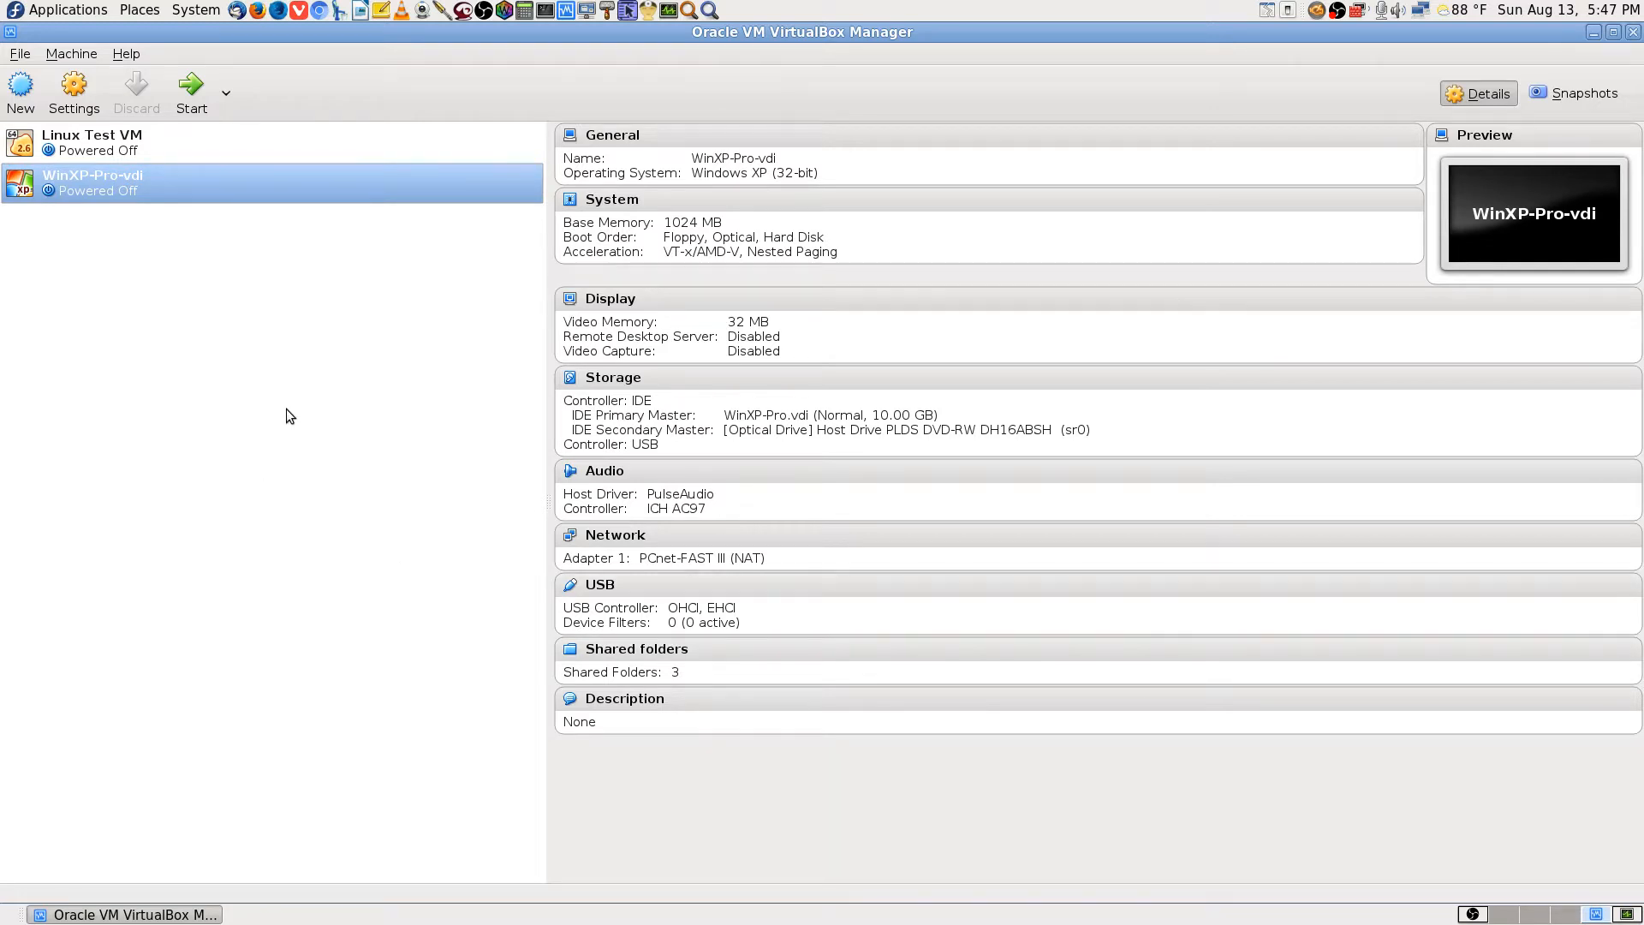
# Start the WinXP-Pro-vdi machine, read the details of the execution warning, and dismiss it with the mouse integration and keyboard capture notices.
pyautogui.click(191, 89)
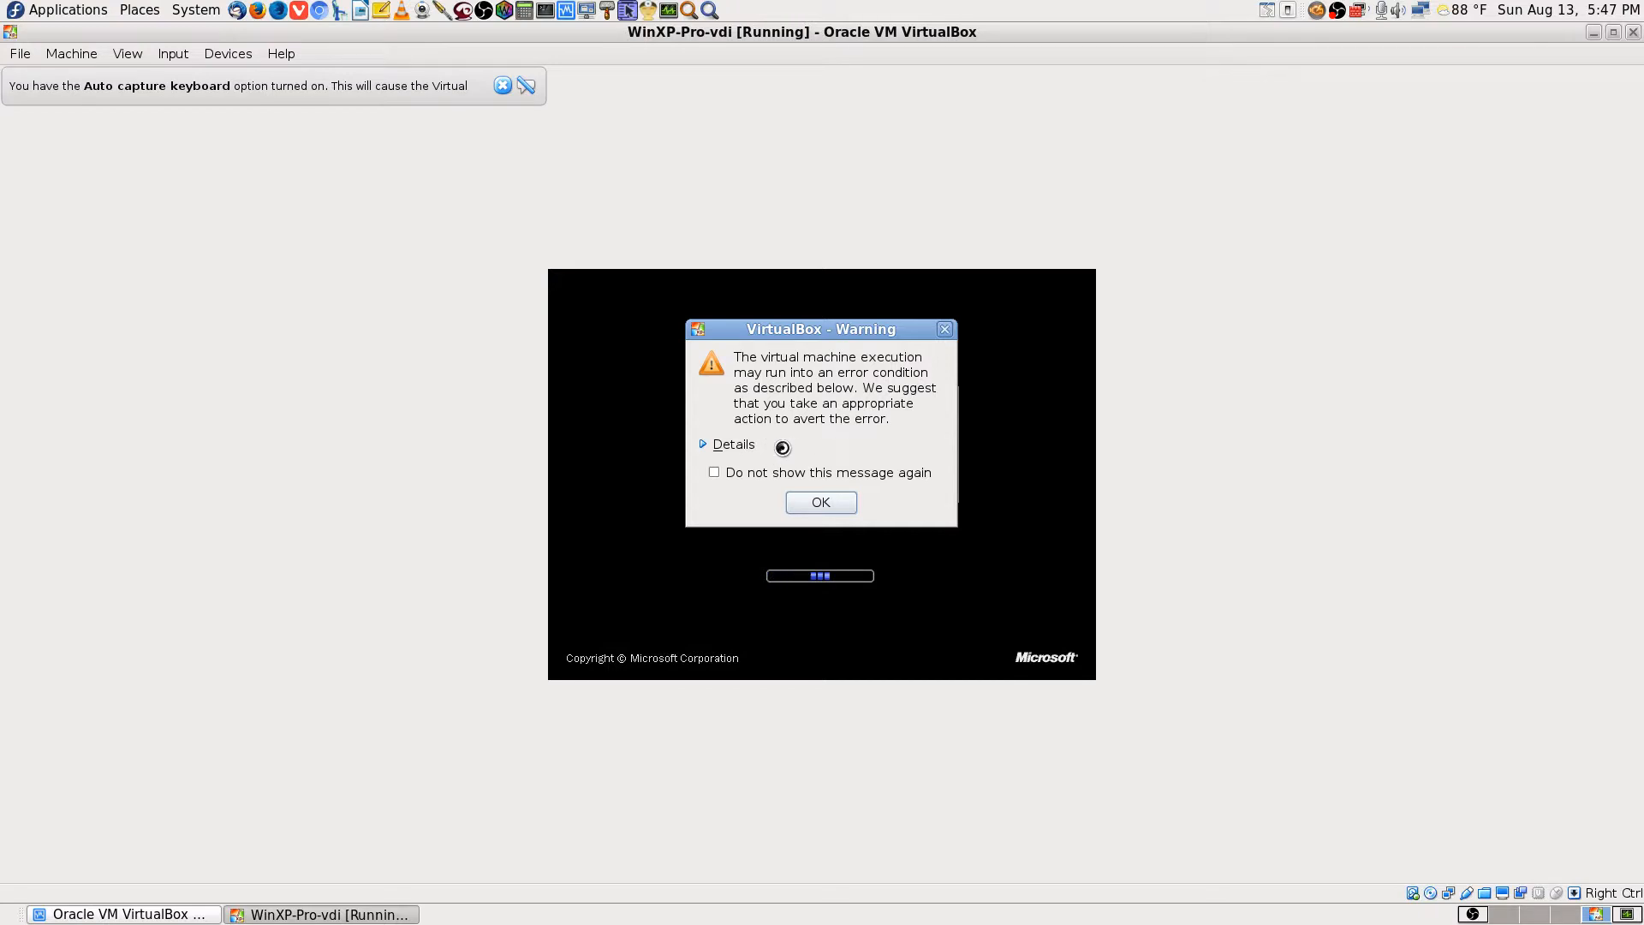
pyautogui.click(715, 446)
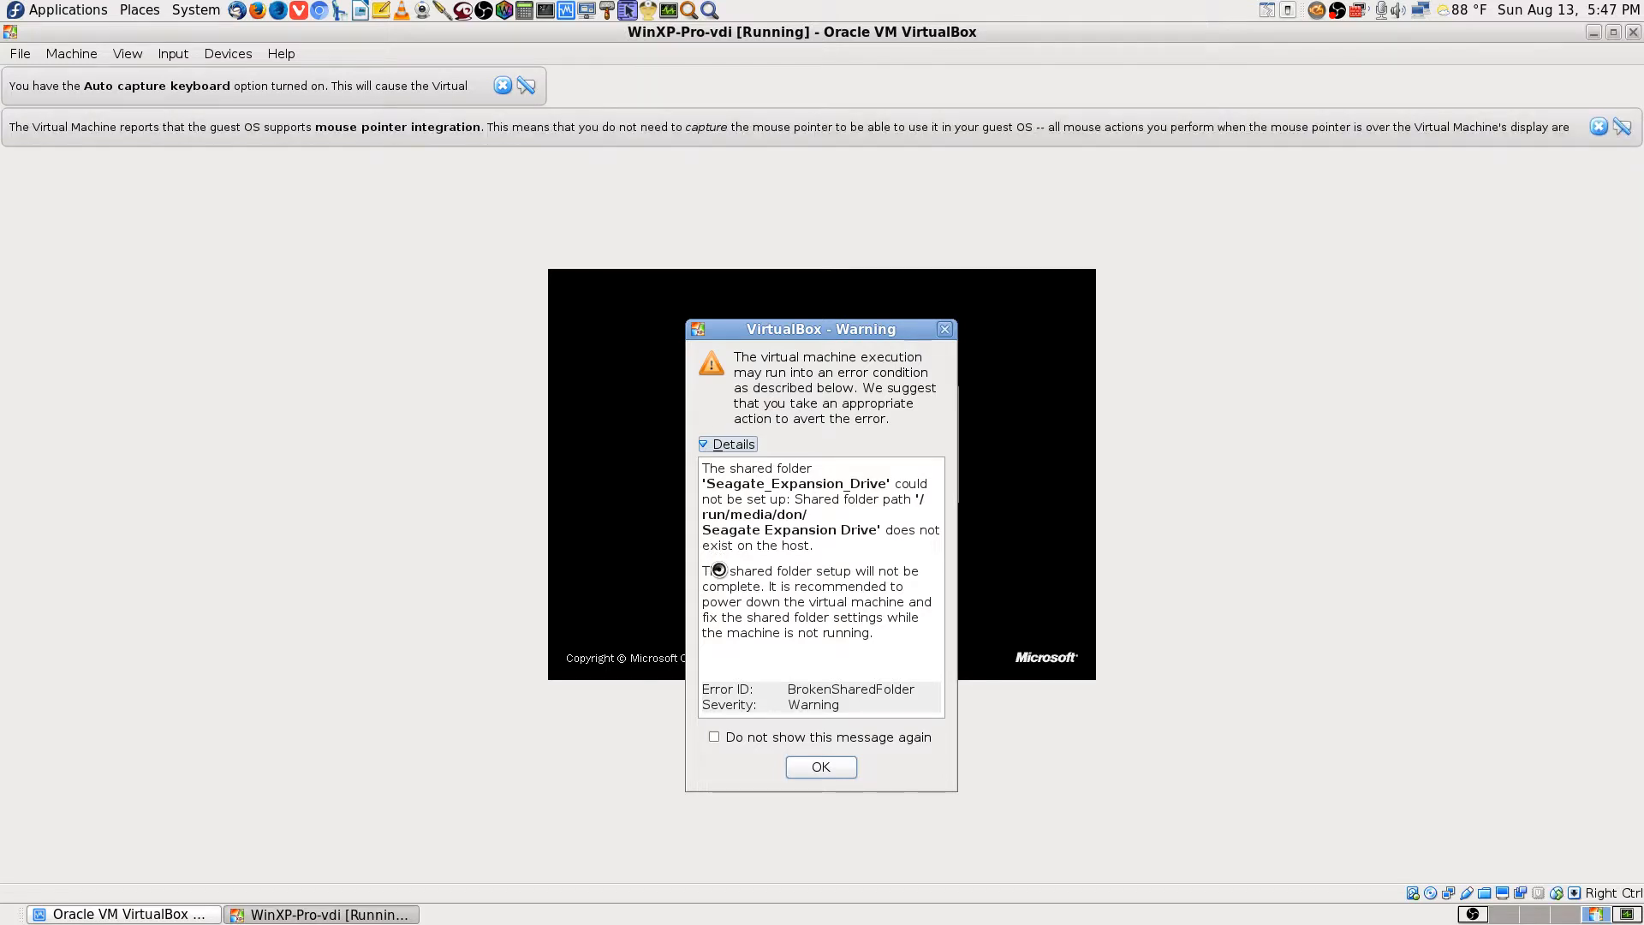
pyautogui.click(817, 769)
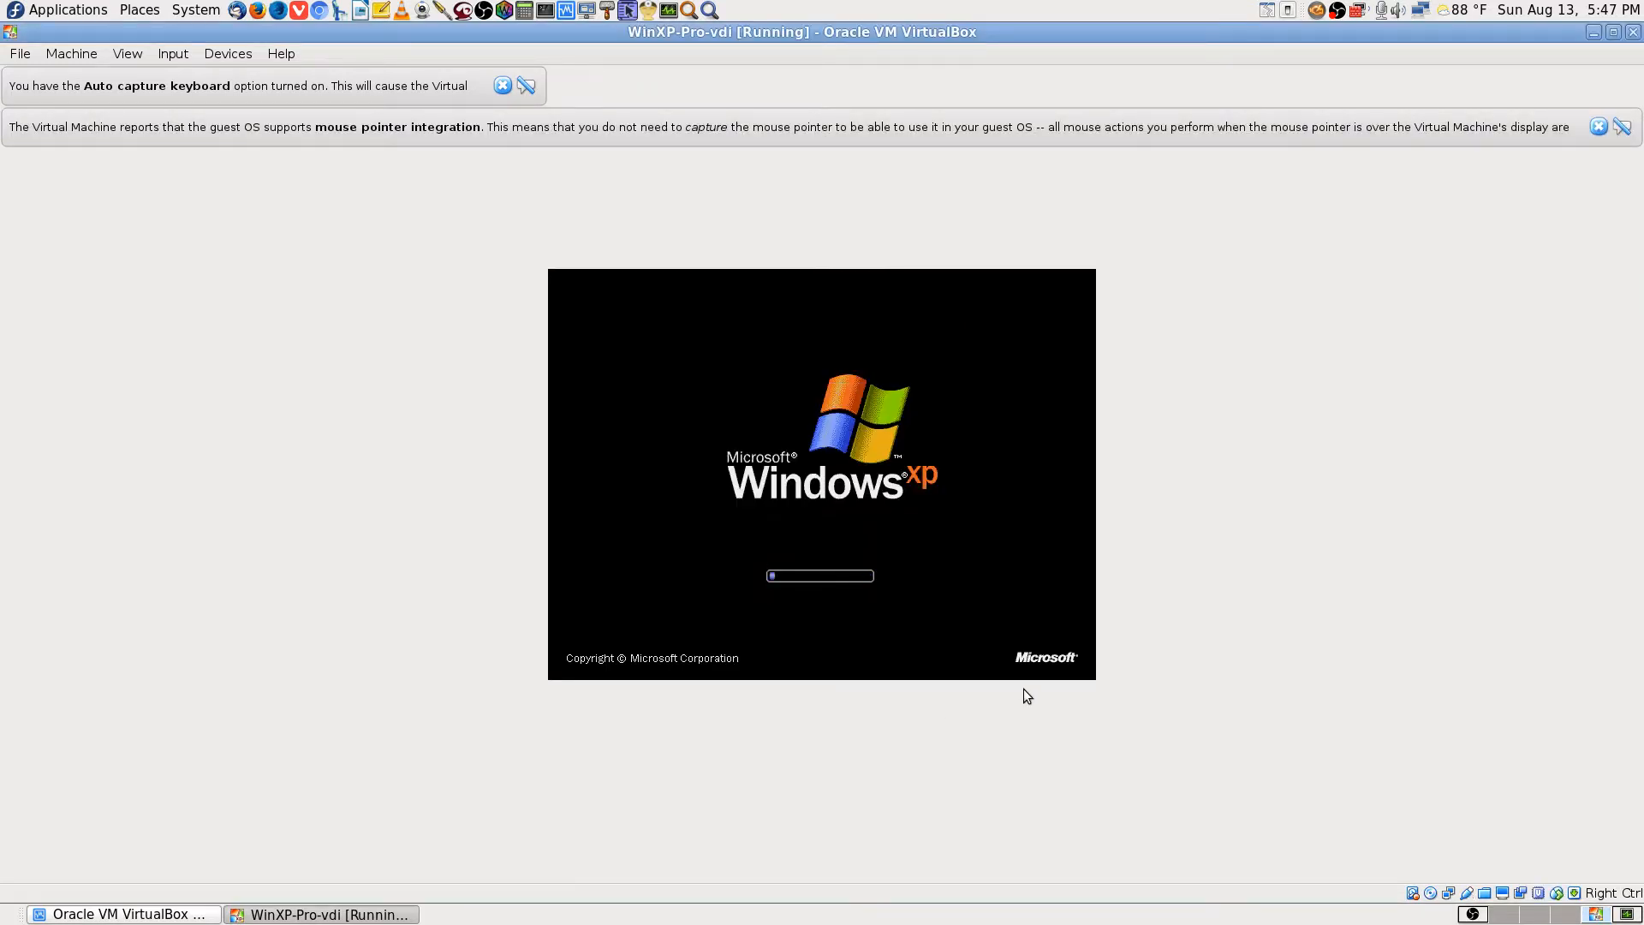
pyautogui.click(1598, 127)
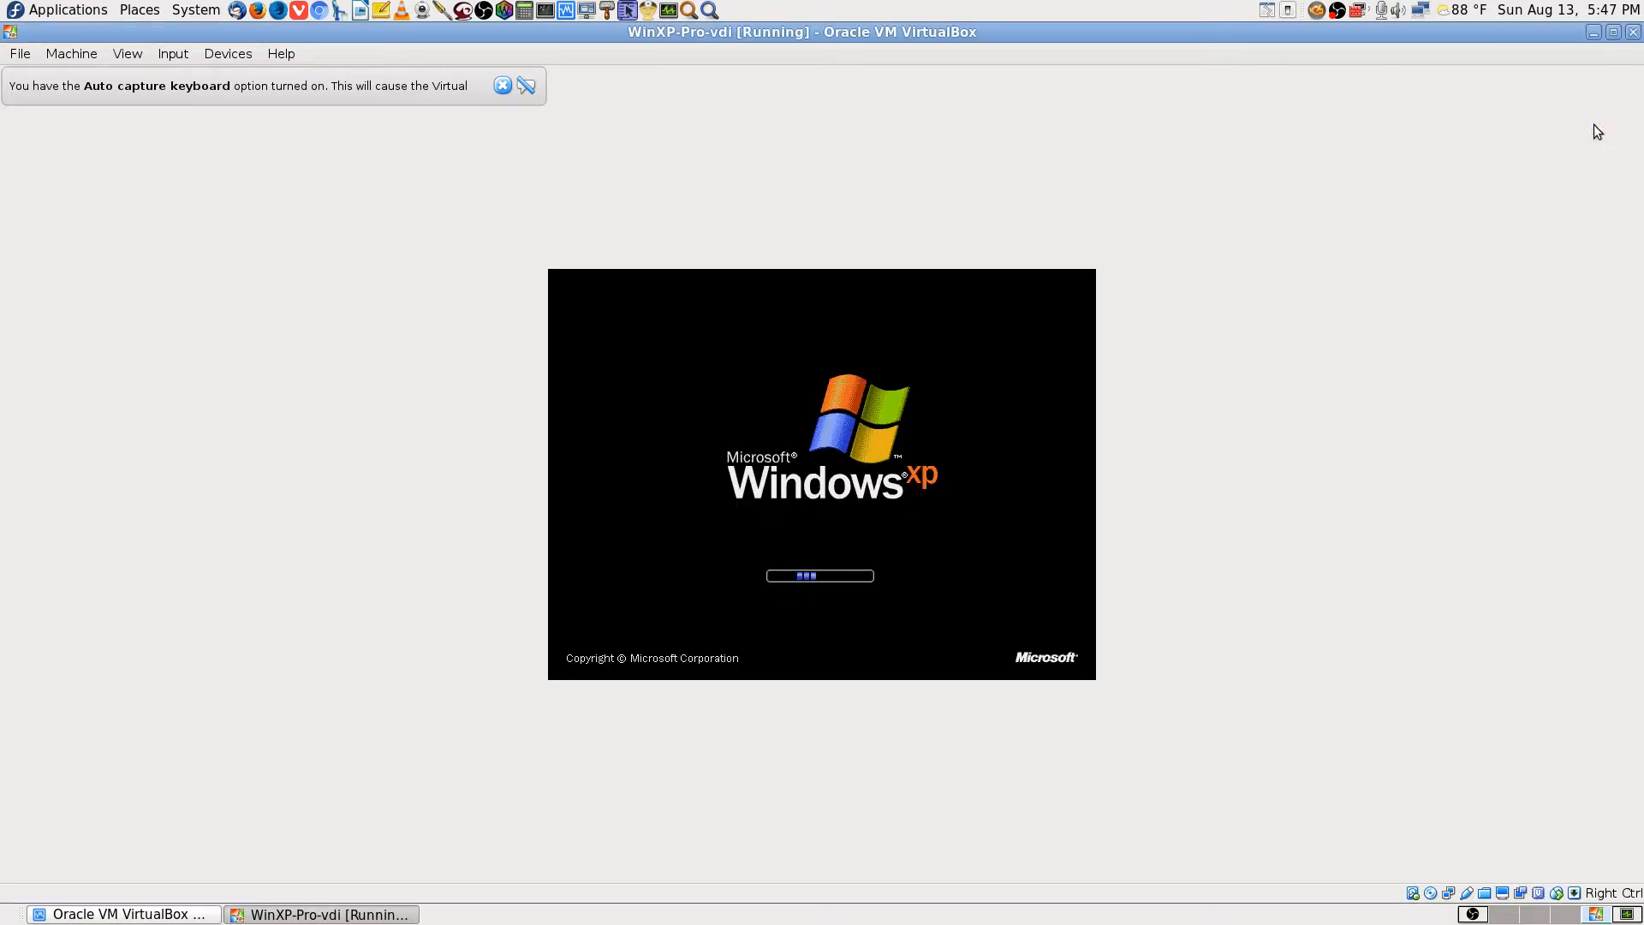
pyautogui.click(502, 86)
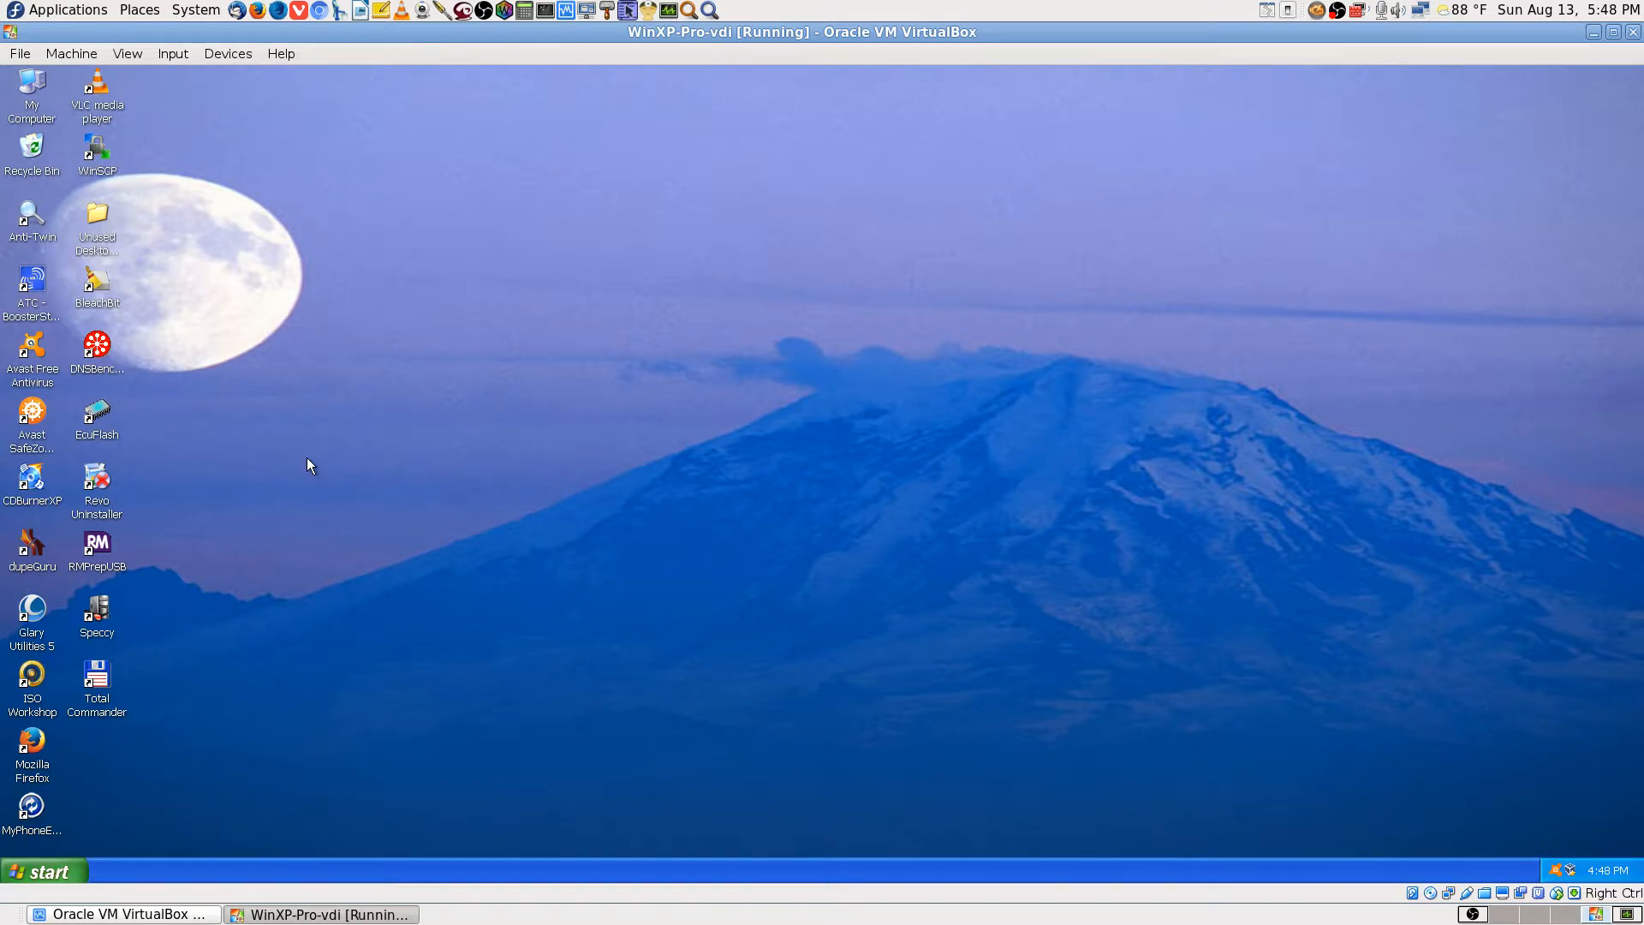
# Open the 32gbsd shared drive (E:) from My Computer with the folder tree shown.
pyautogui.doubleClick(34, 92)
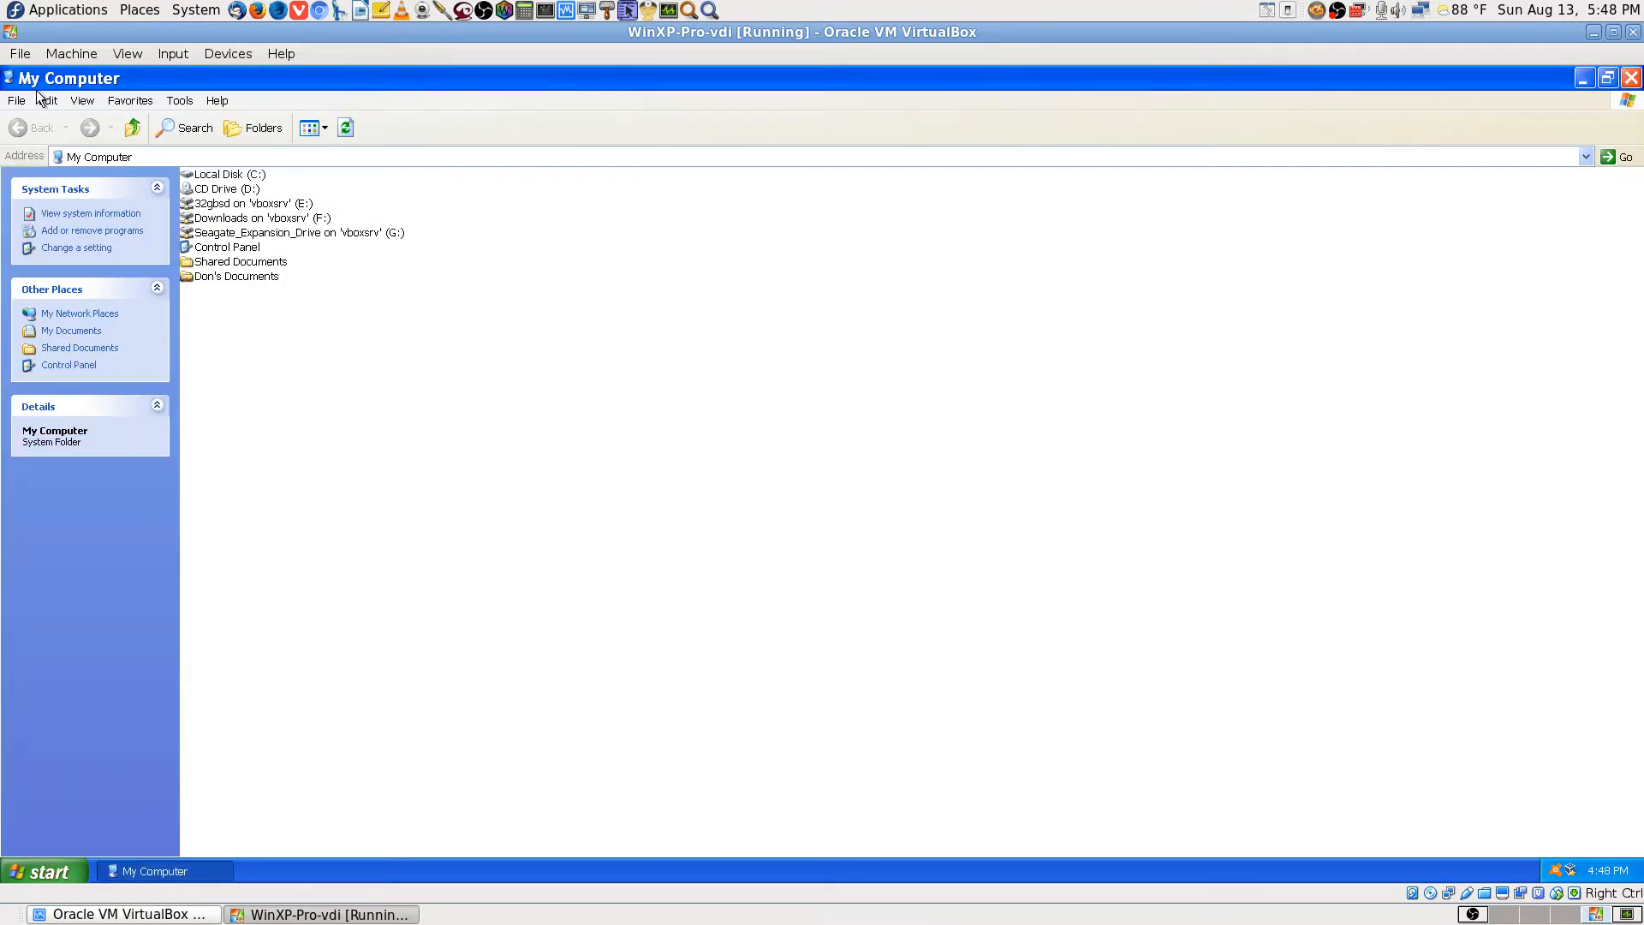
pyautogui.click(255, 129)
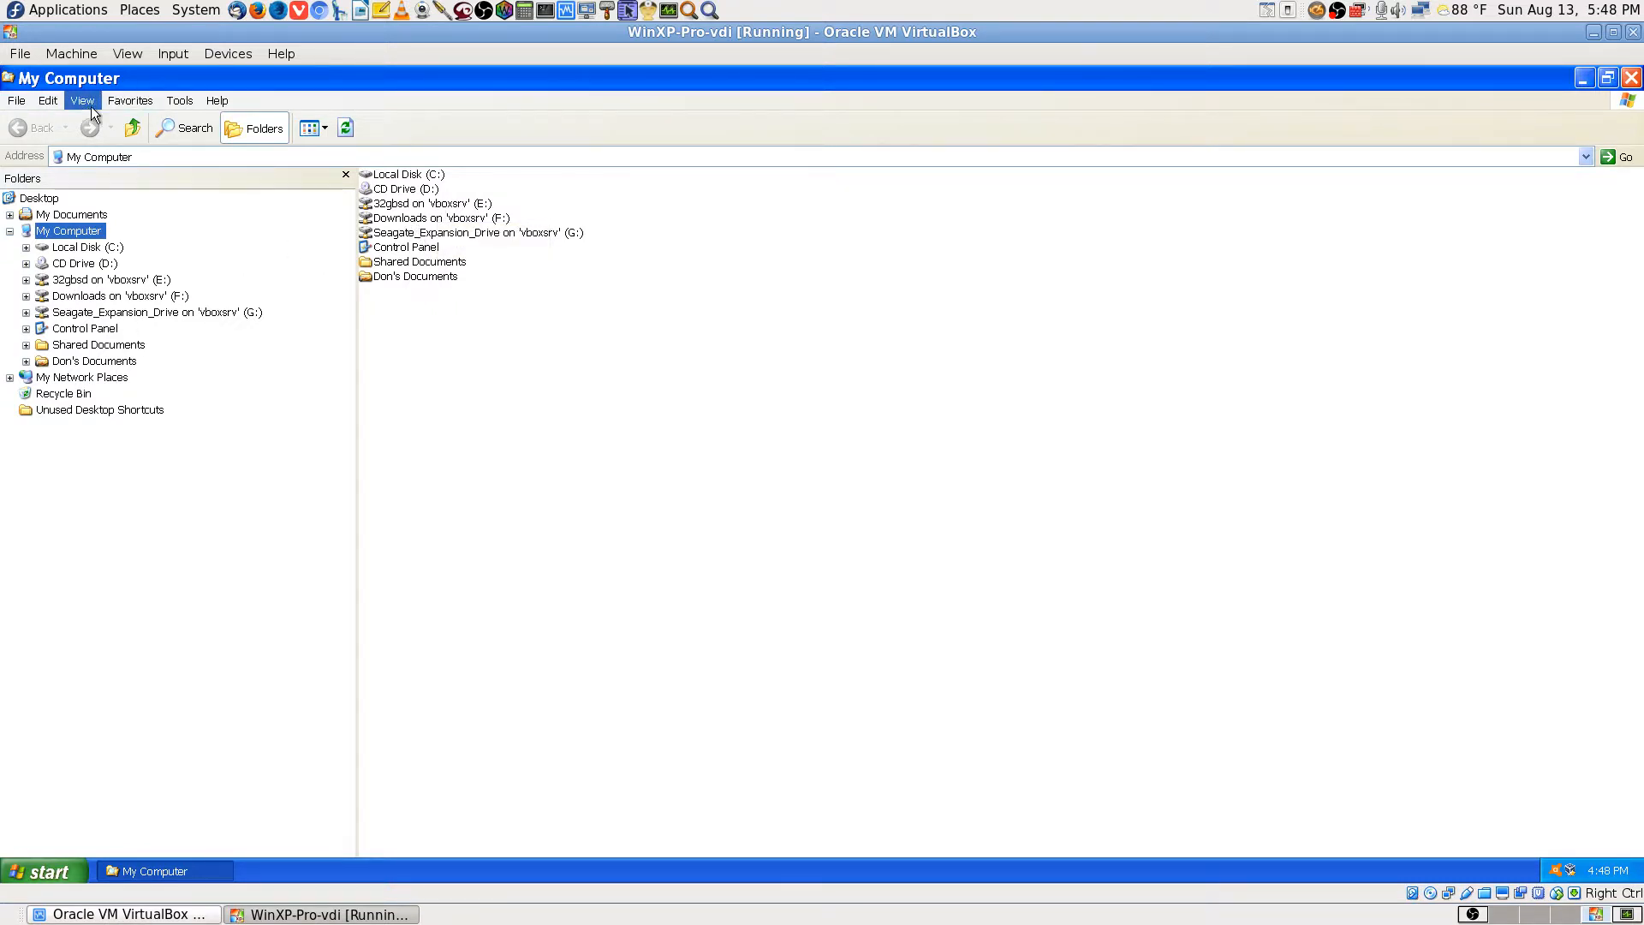
pyautogui.click(41, 97)
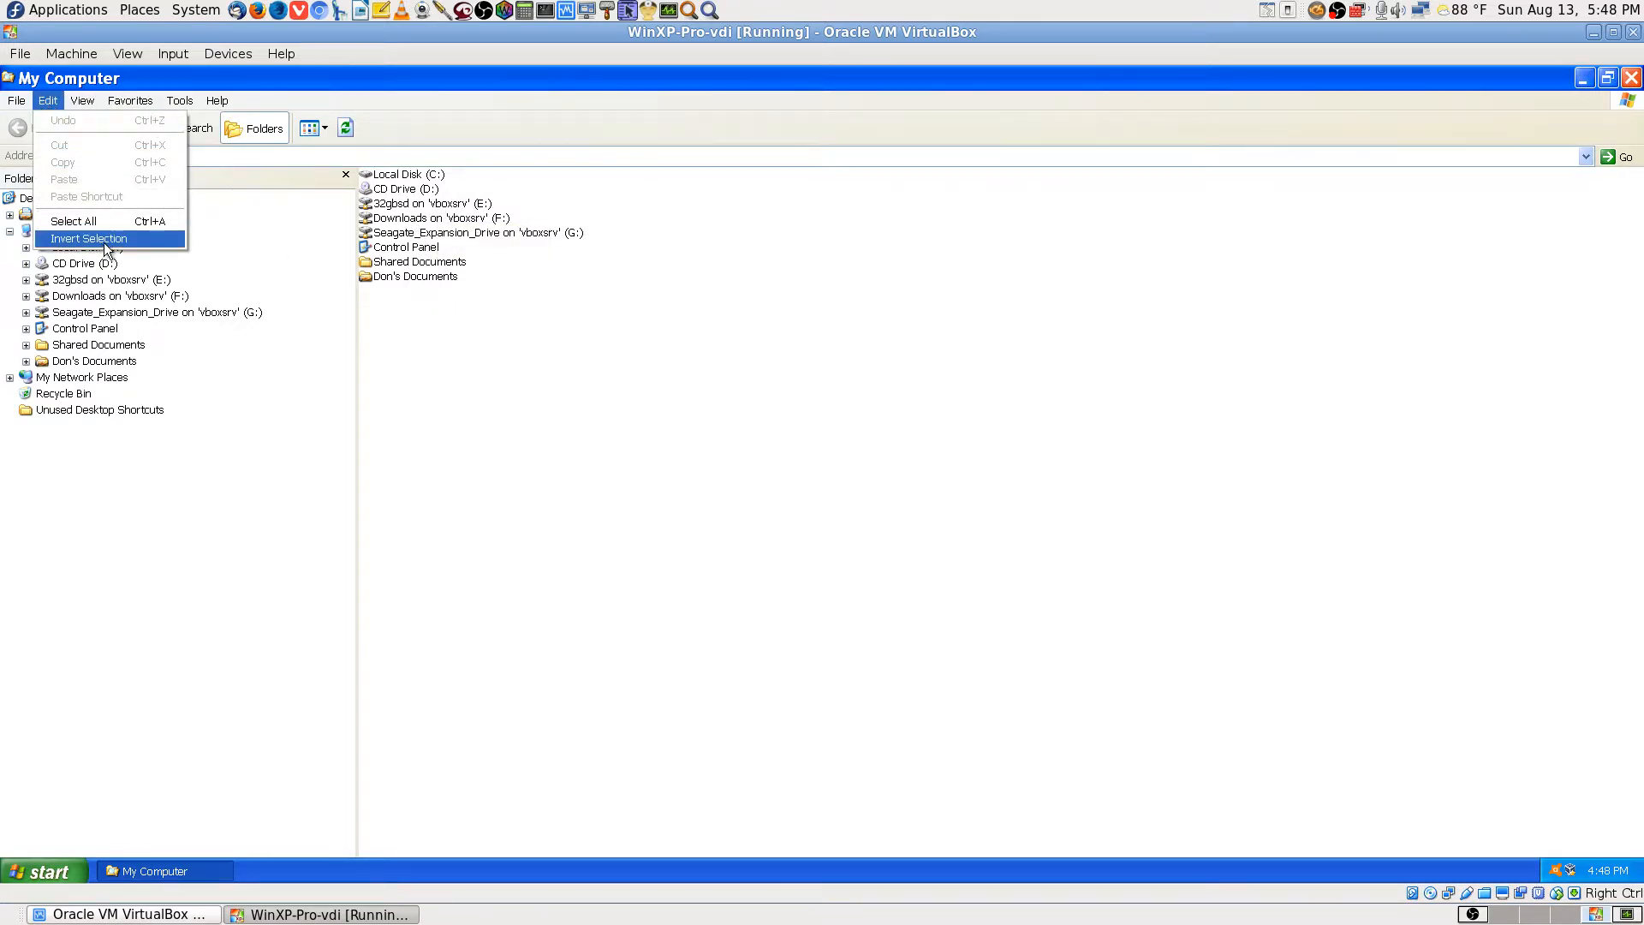
pyautogui.click(642, 441)
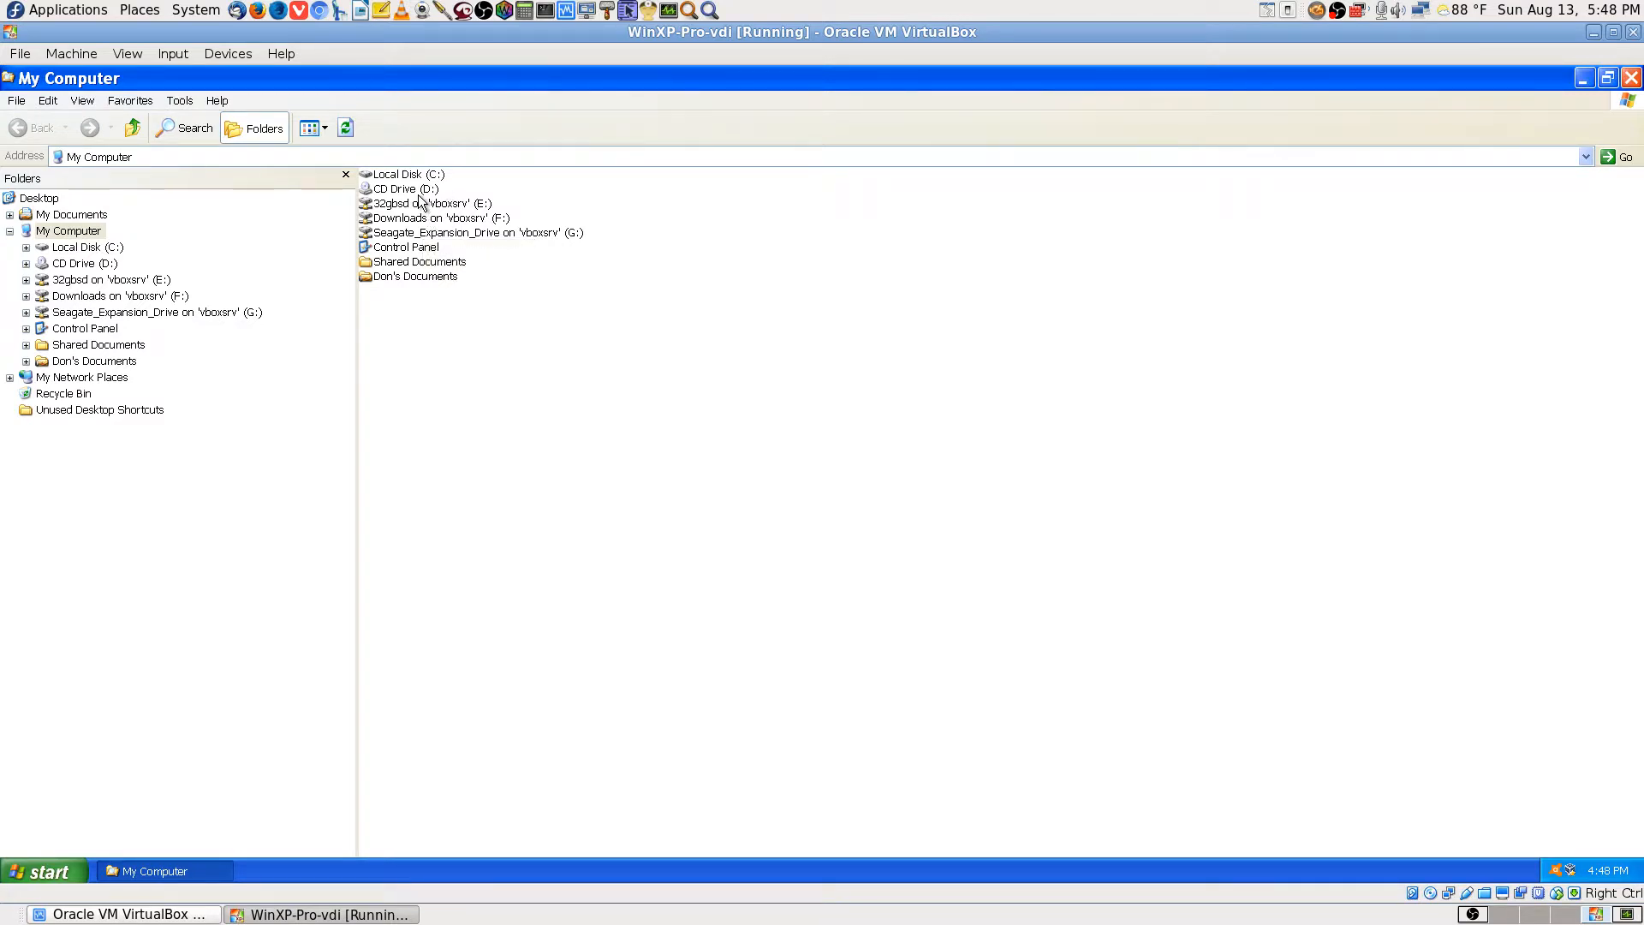
pyautogui.click(459, 208)
pyautogui.doubleClick(458, 205)
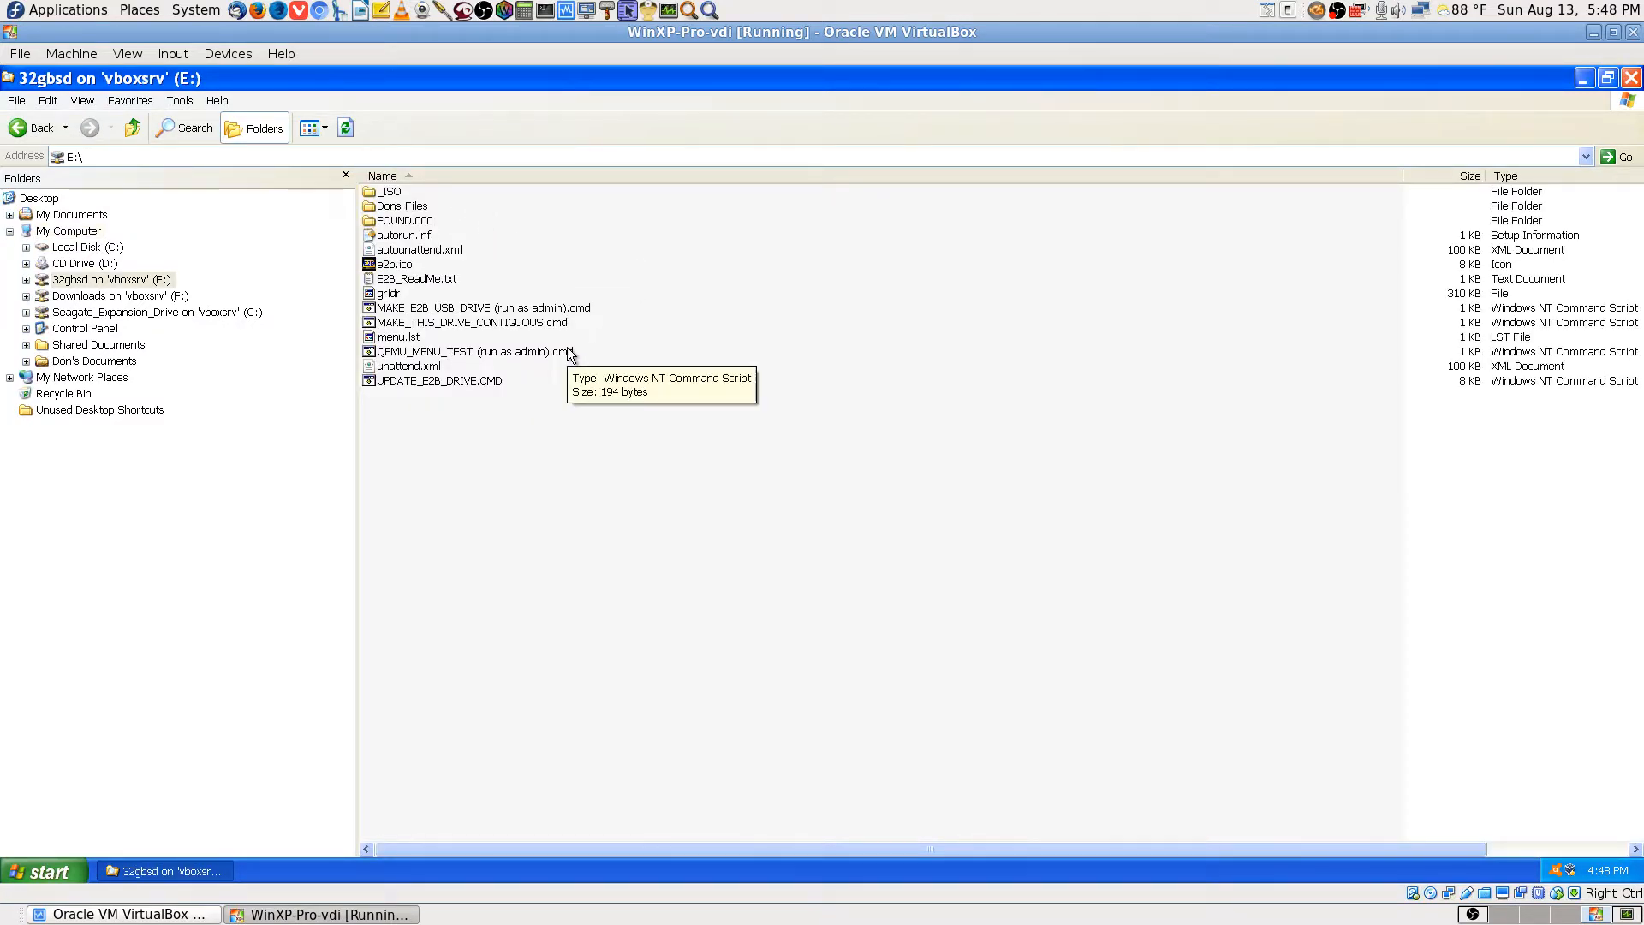
pyautogui.click(496, 325)
pyautogui.doubleClick(533, 325)
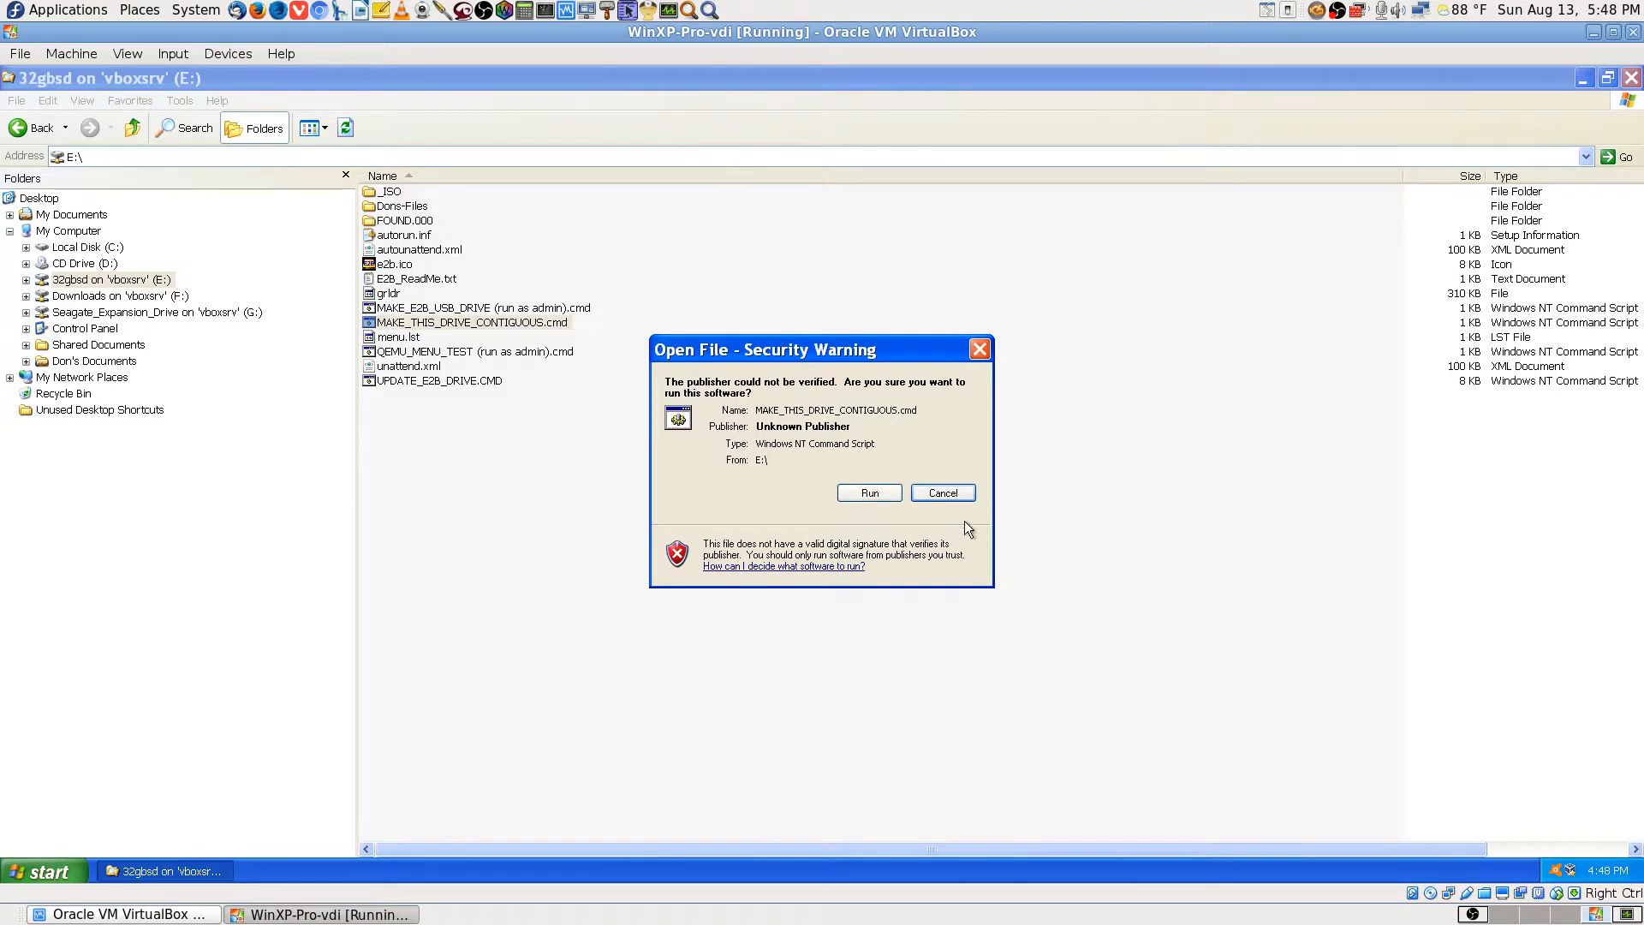
pyautogui.click(961, 496)
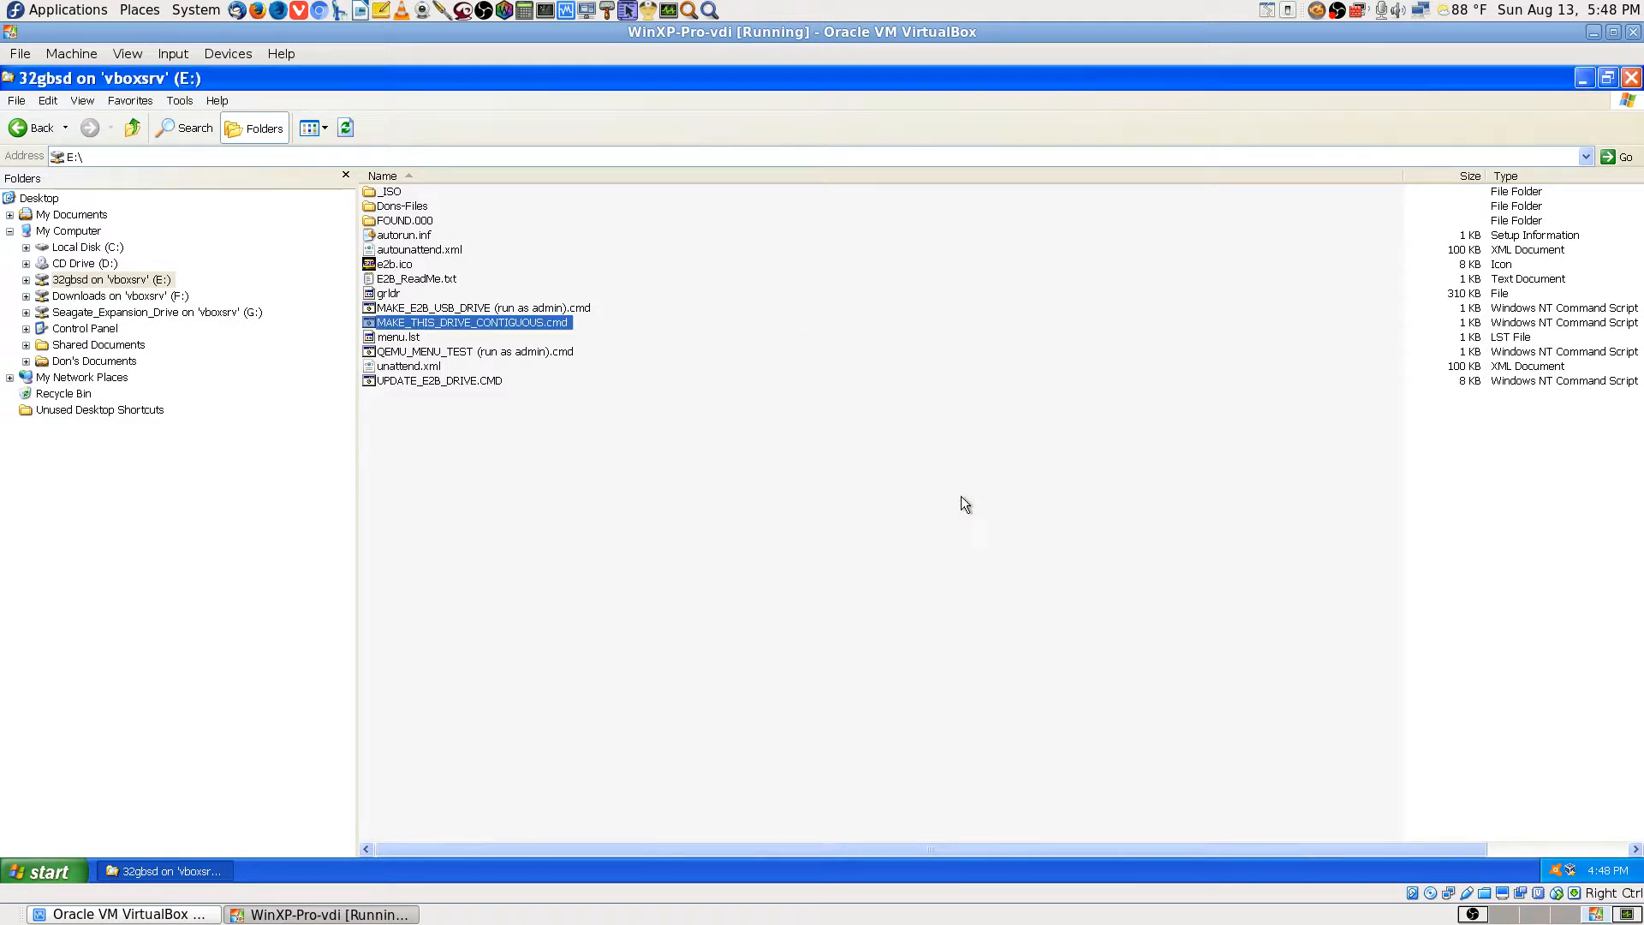
# Examine the general and compatibility properties of MAKE_THIS_DRIVE_CONTIGUOUS.cmd and close them without making changes.
pyautogui.rightClick(541, 322)
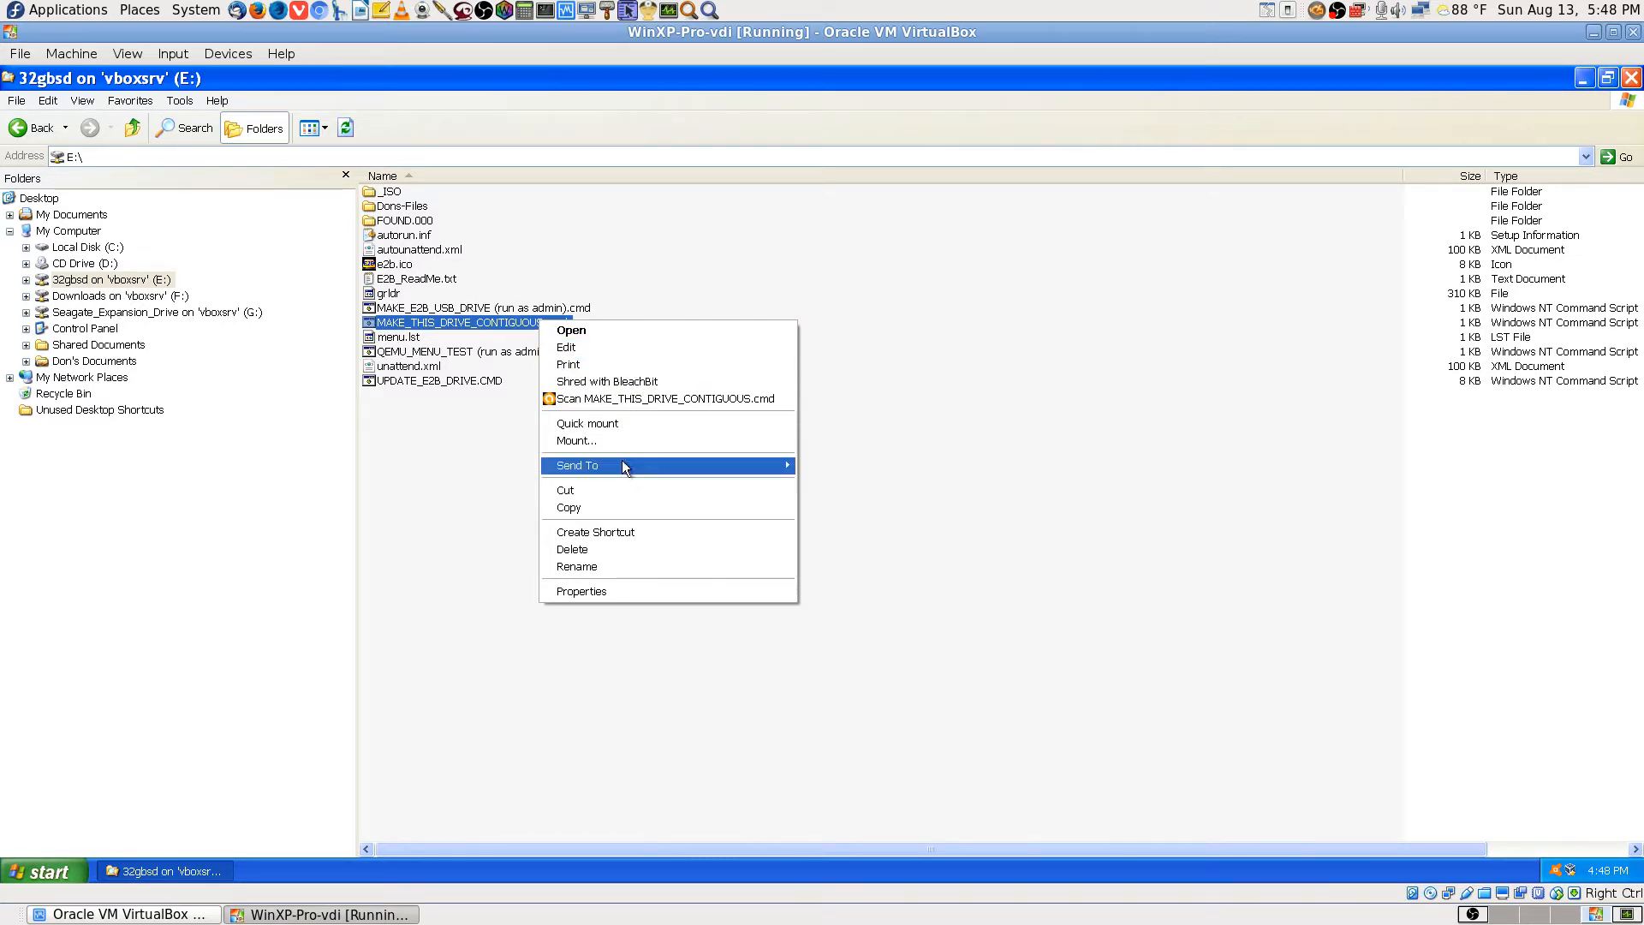
pyautogui.click(605, 591)
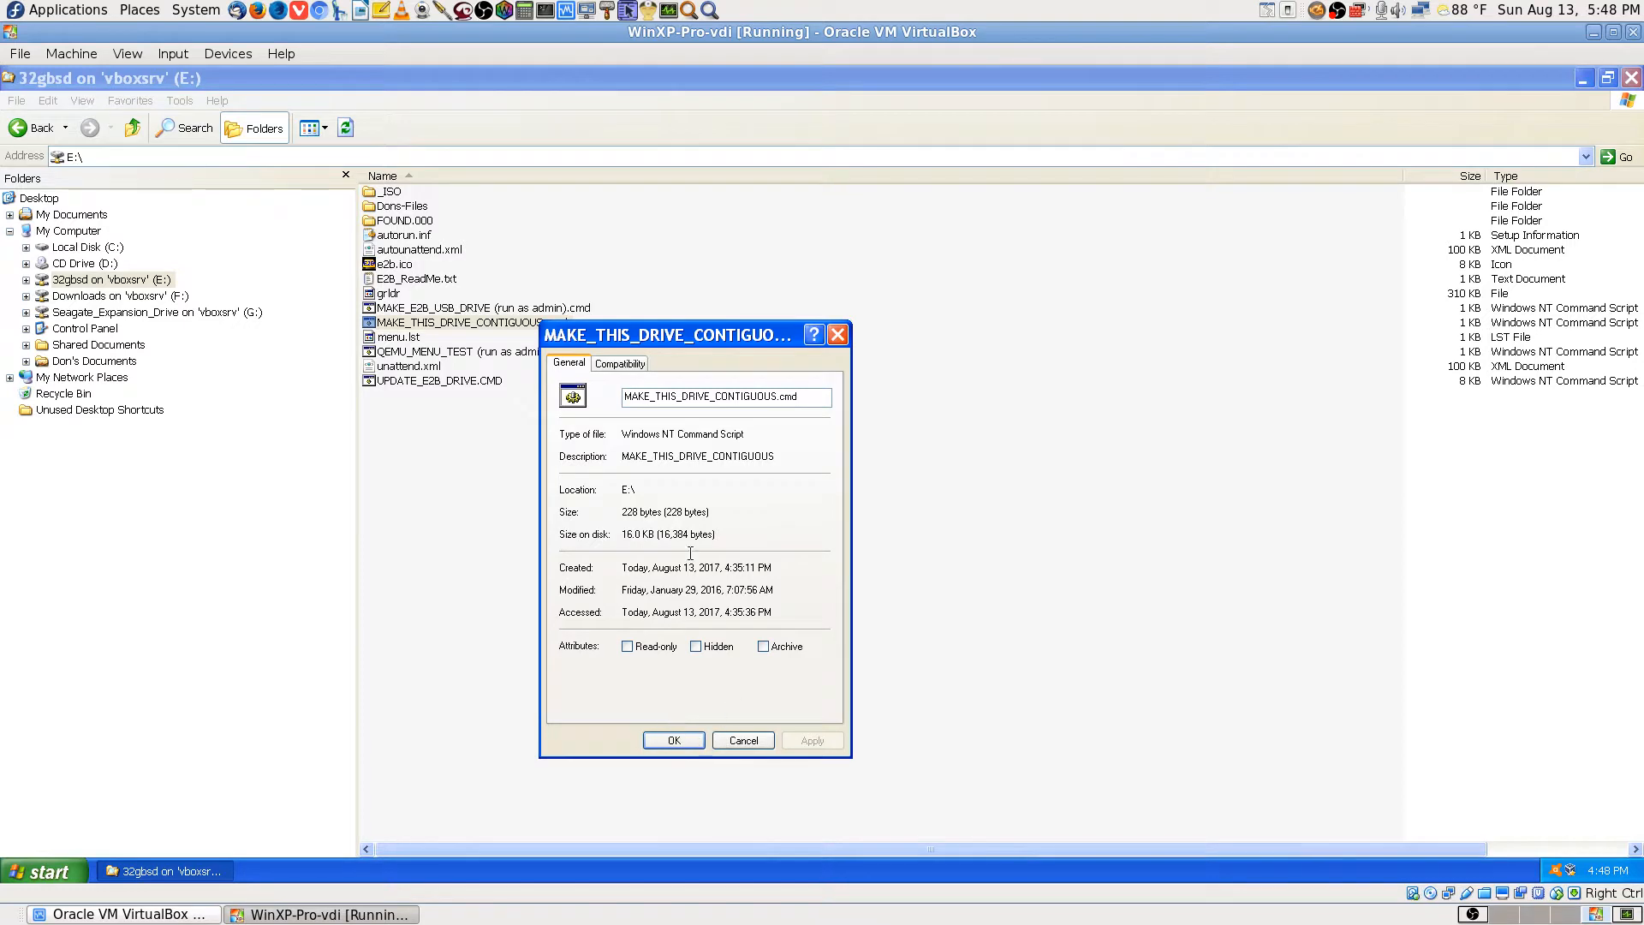
pyautogui.click(617, 363)
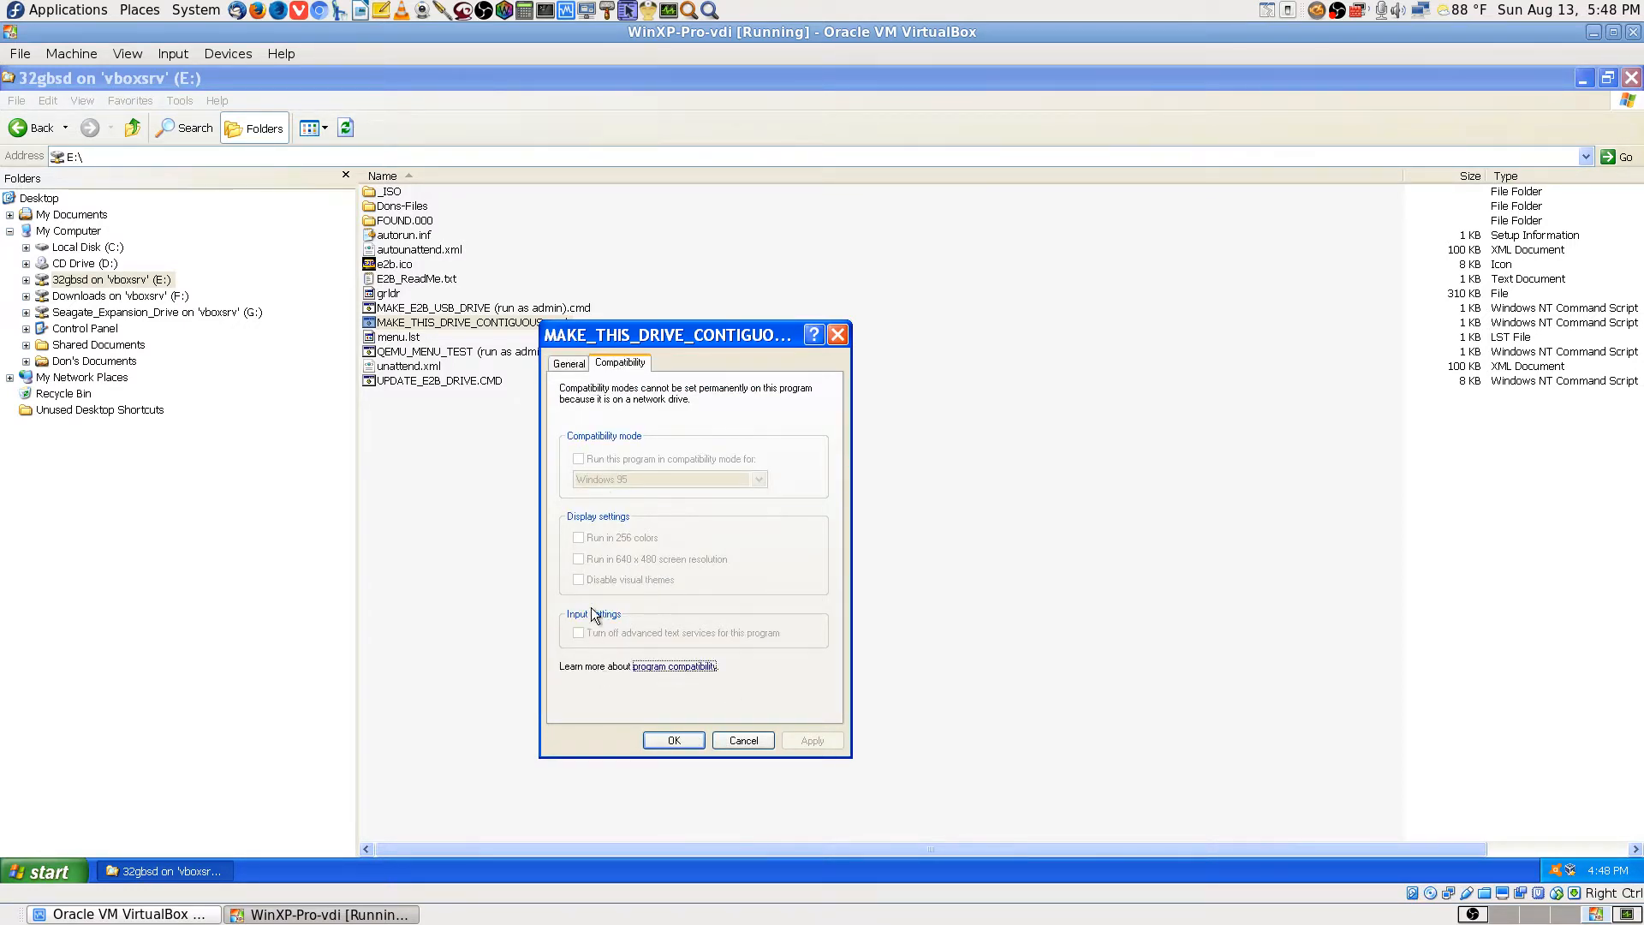
pyautogui.click(573, 365)
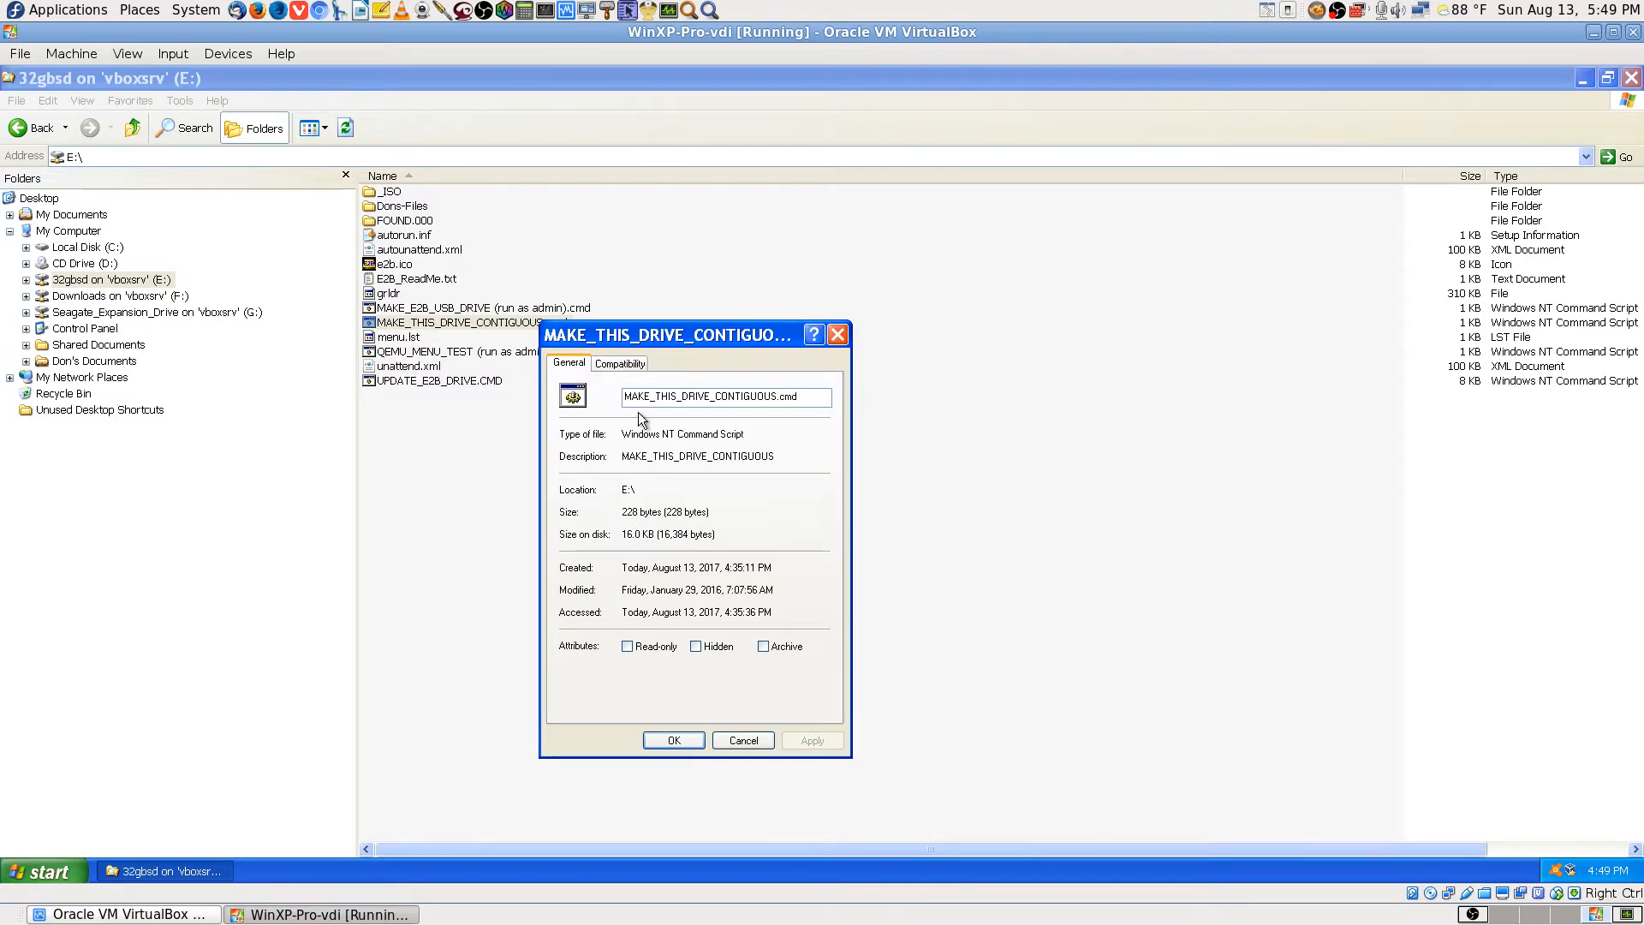
pyautogui.click(743, 739)
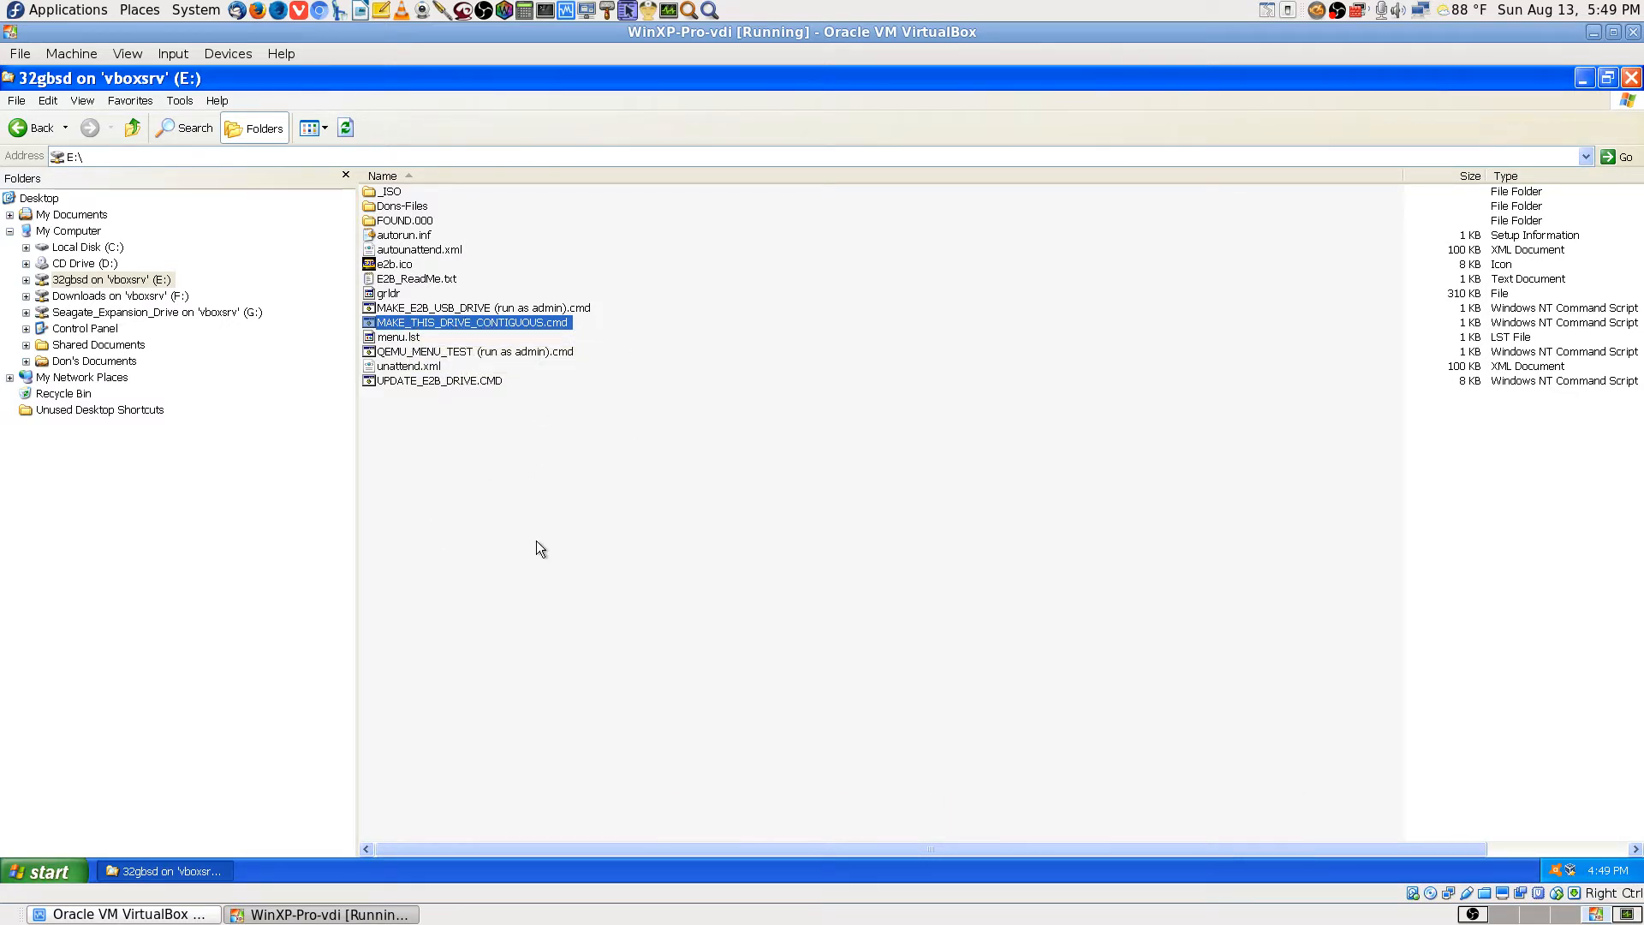
pyautogui.click(48, 871)
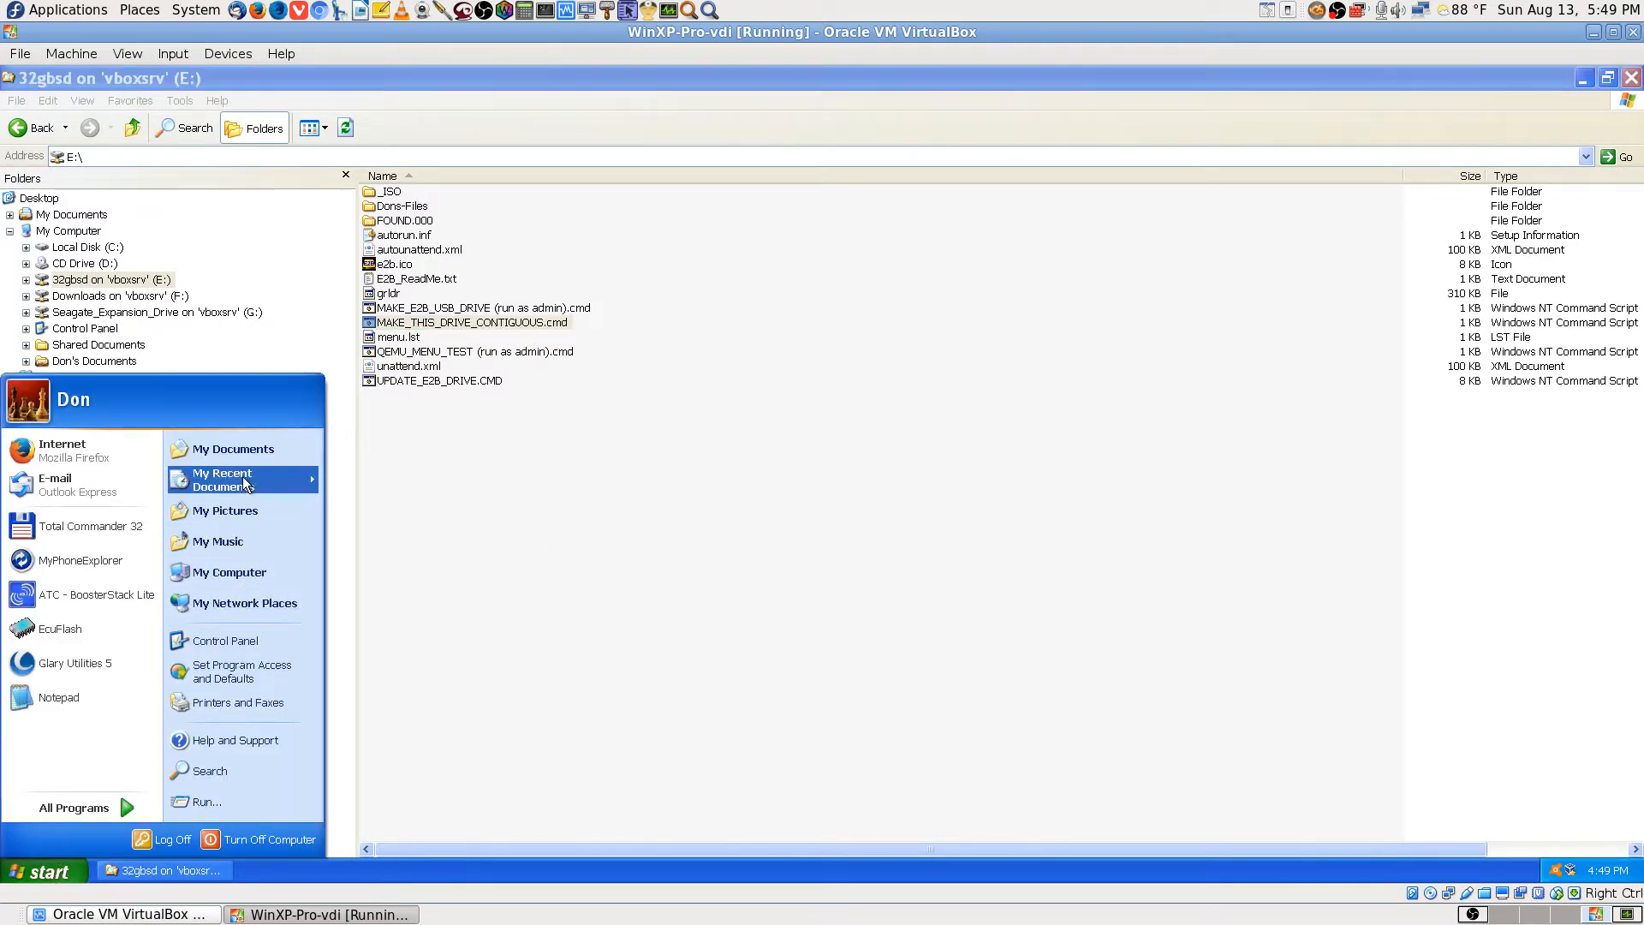
pyautogui.click(782, 435)
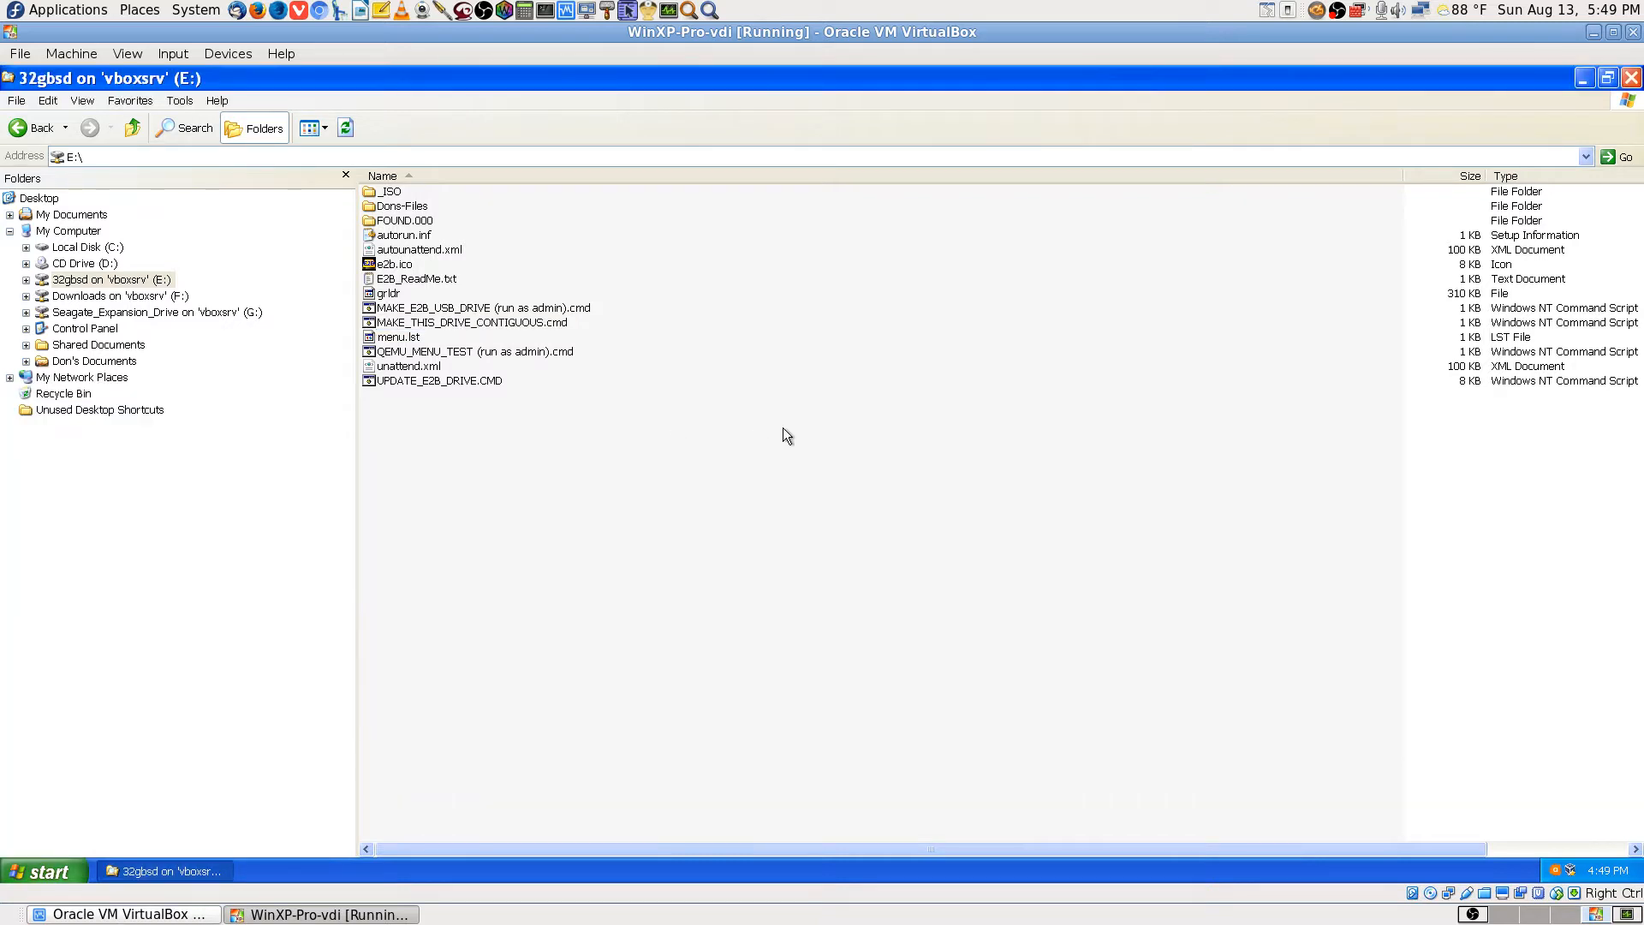
# Run MAKE_THIS_DRIVE_CONTIGUOUS.cmd from the shared E: drive, accepting the security warning.
pyautogui.doubleClick(552, 323)
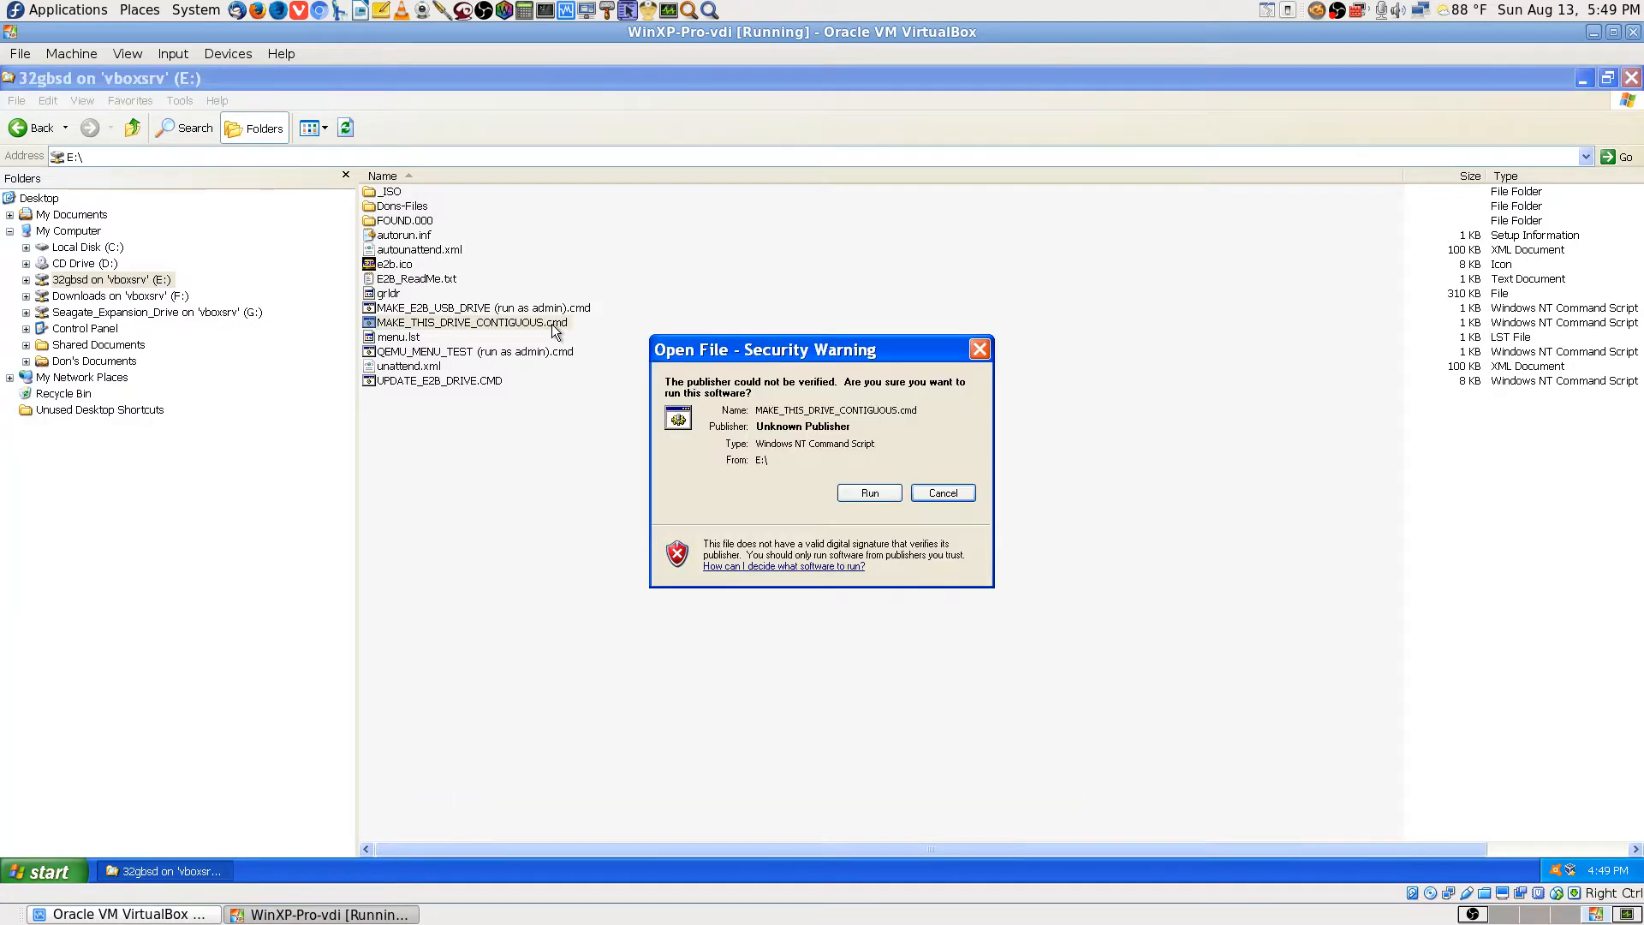
pyautogui.click(870, 493)
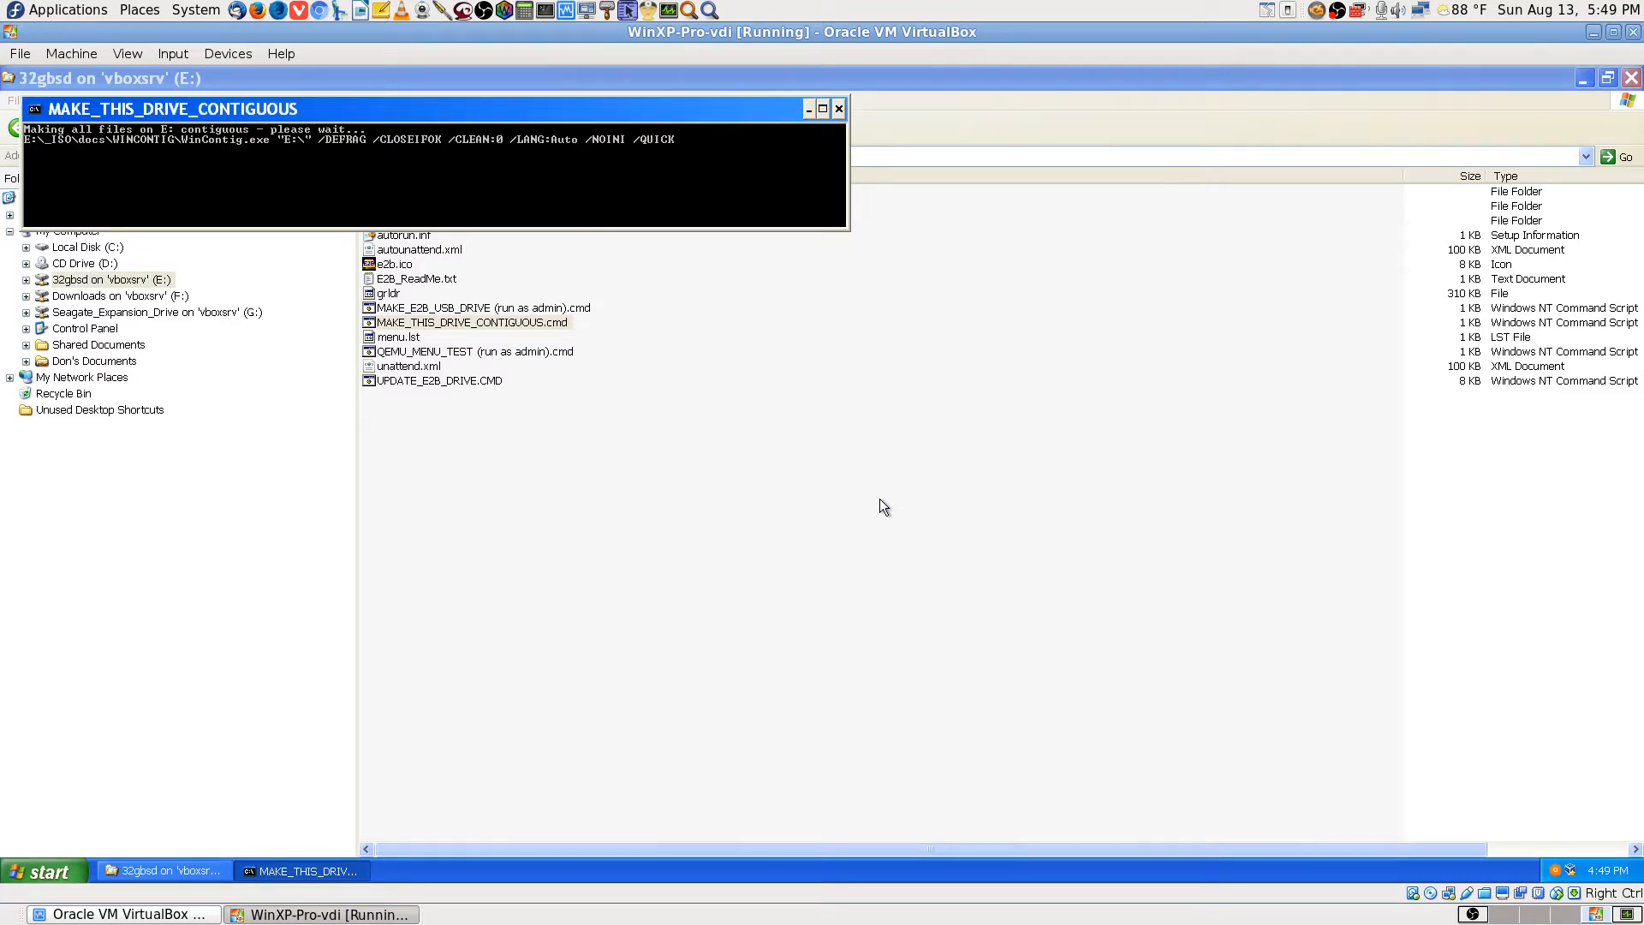
pyautogui.click(531, 700)
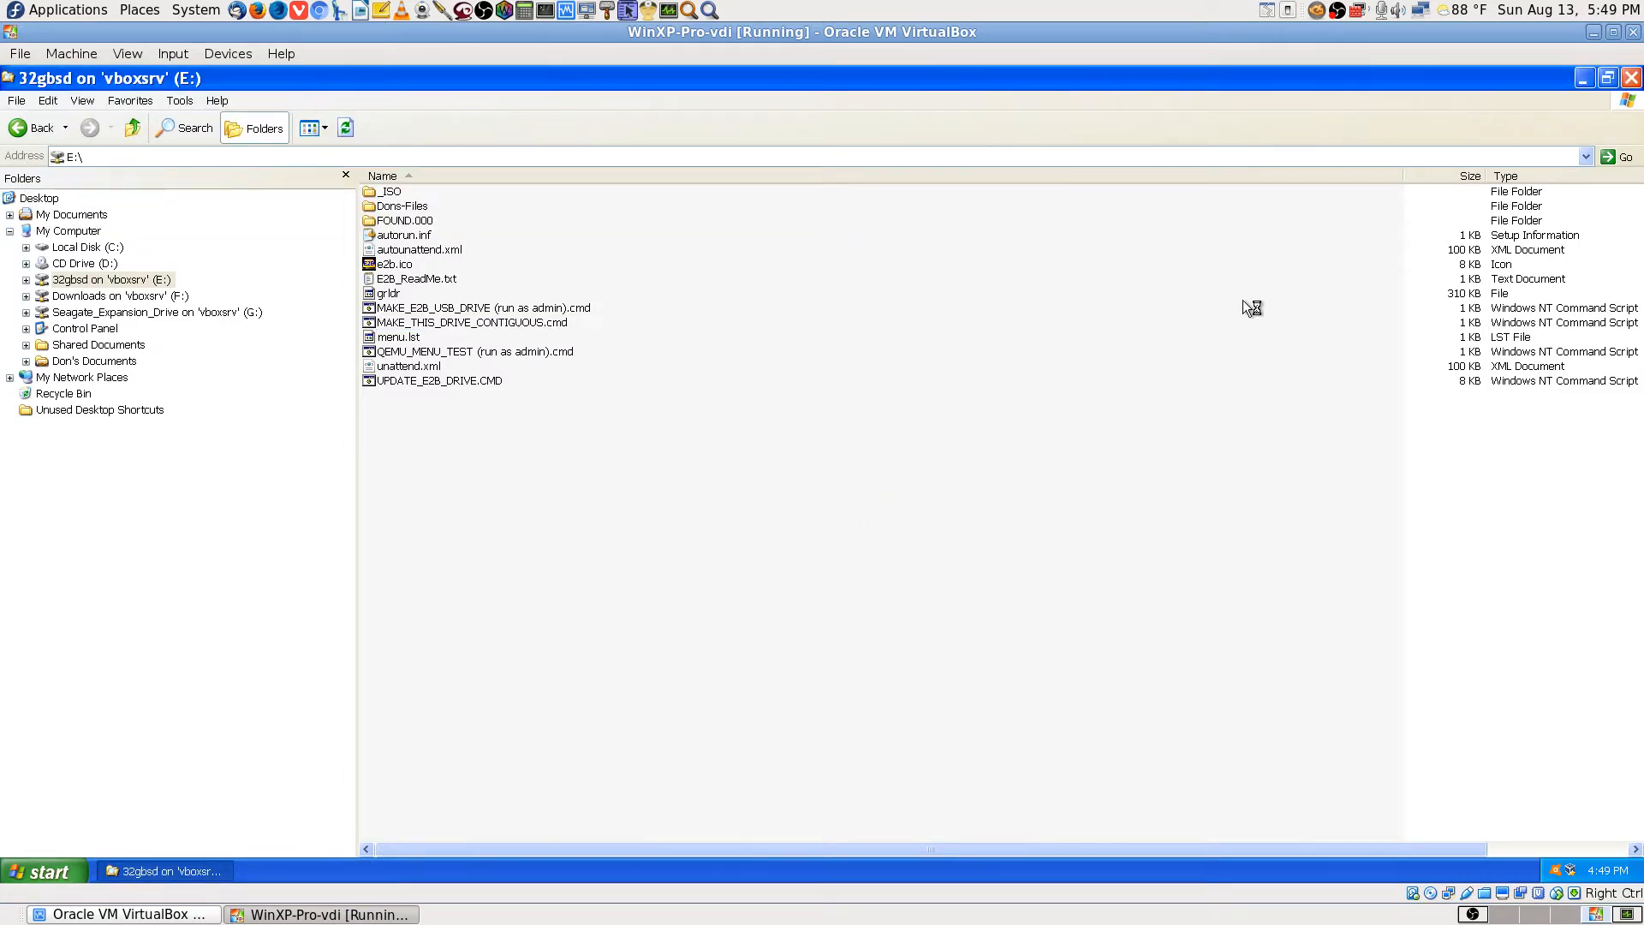
# Look through the guest's installed programs and Accessories submenus, and close the 32gbsd shared drive window.
pyautogui.click(1584, 79)
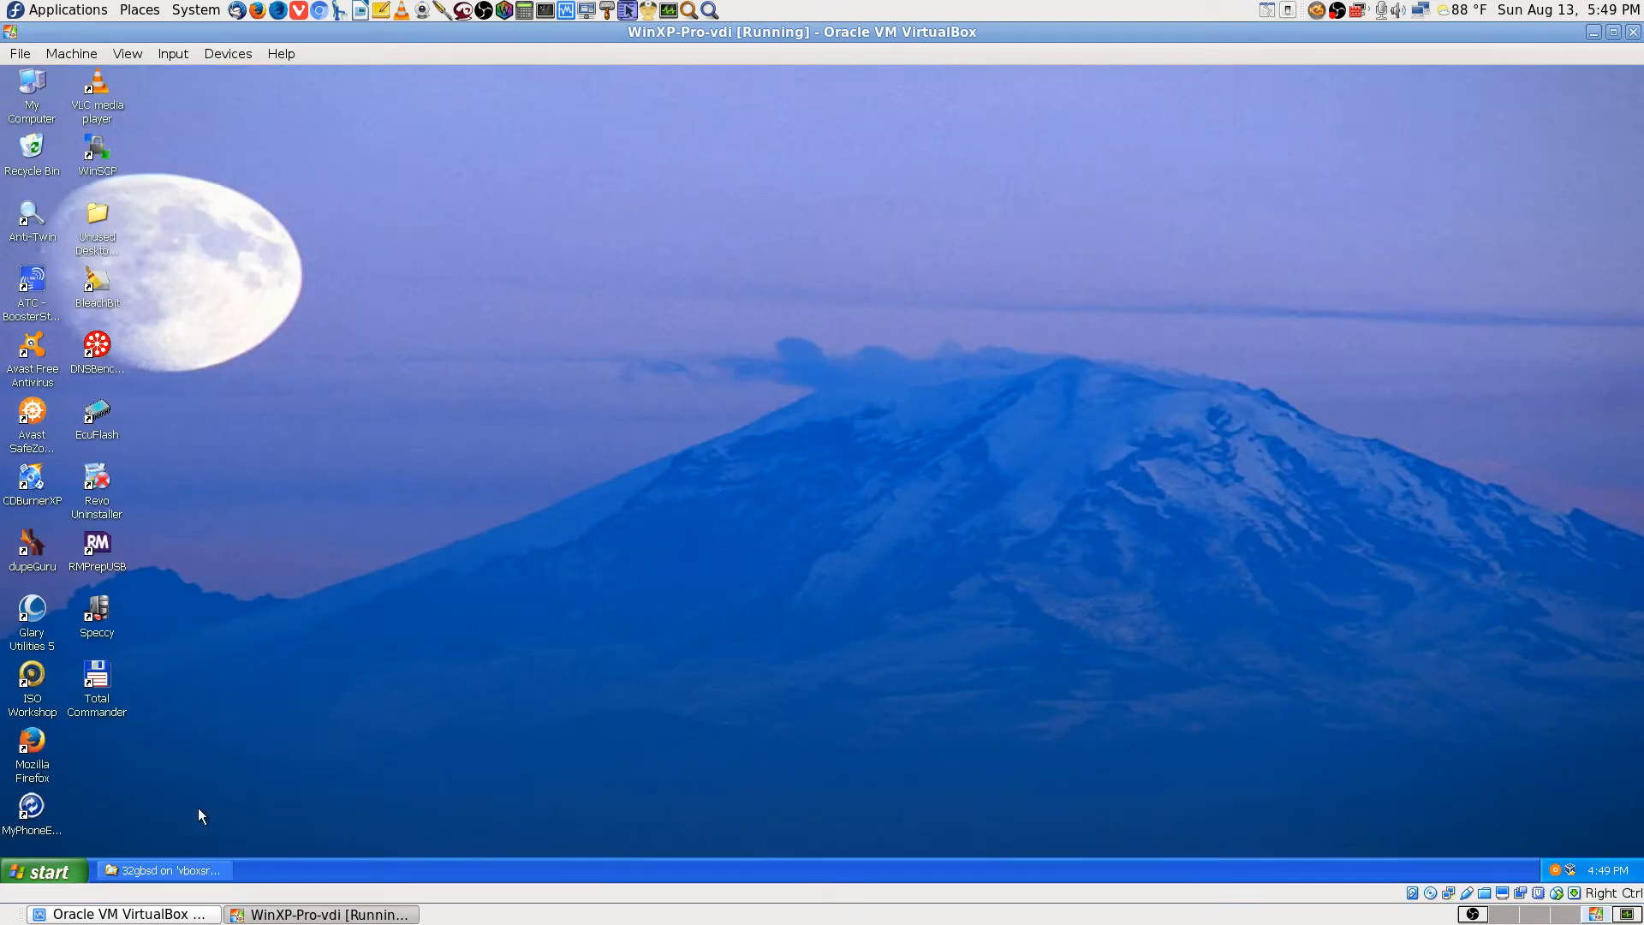
pyautogui.click(42, 871)
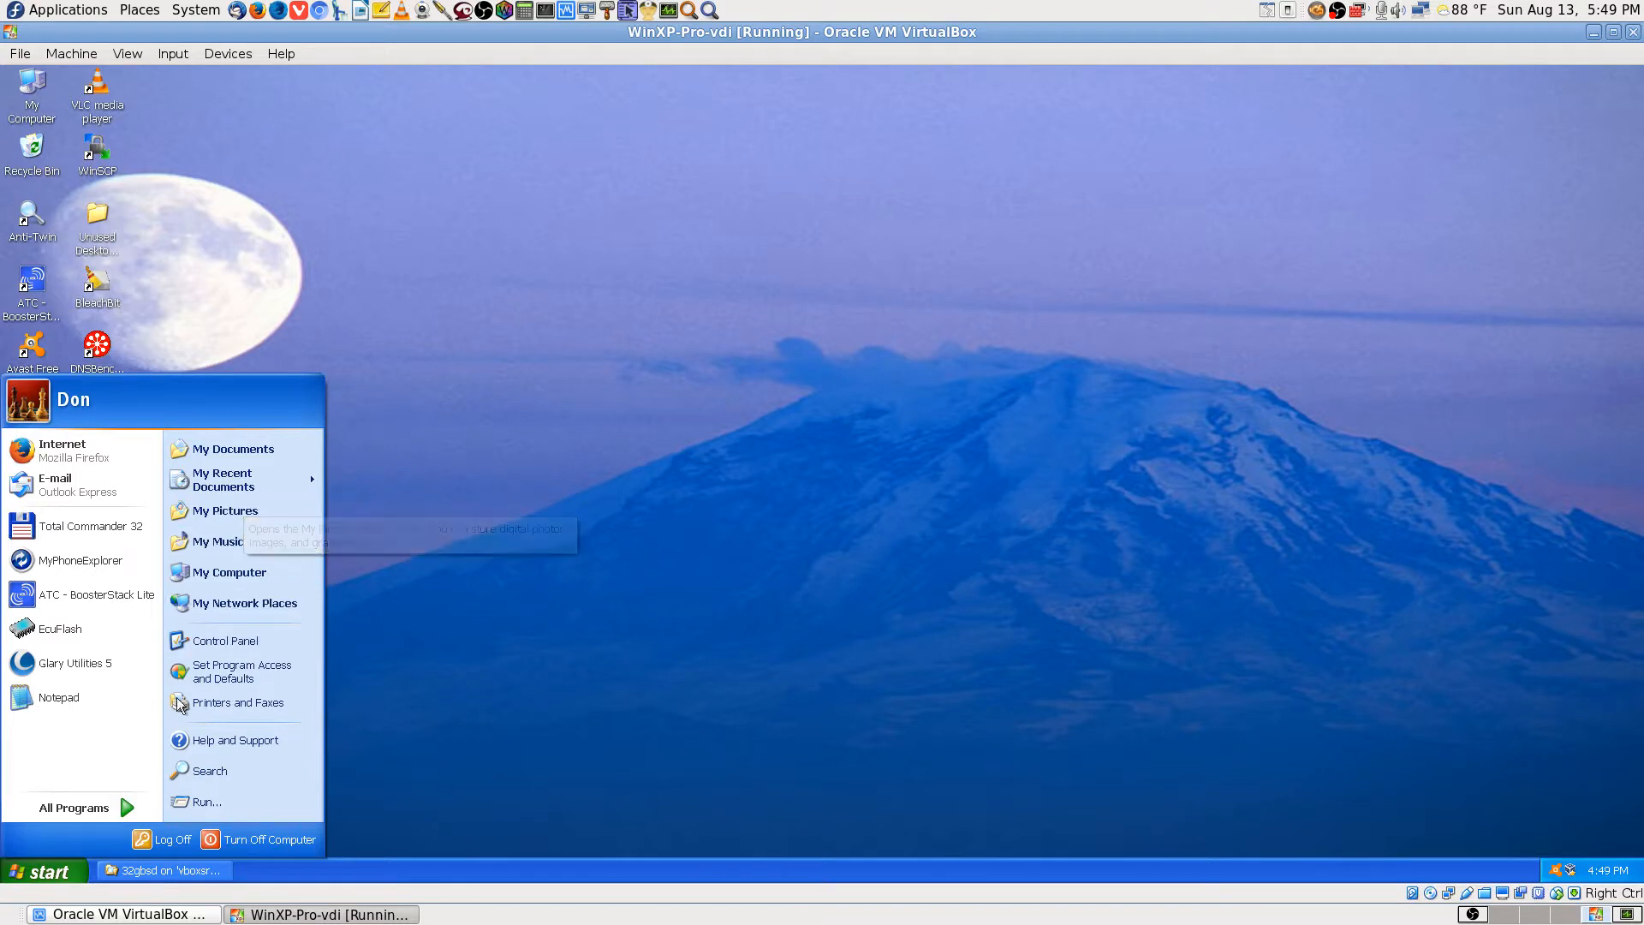
pyautogui.moveTo(126, 804)
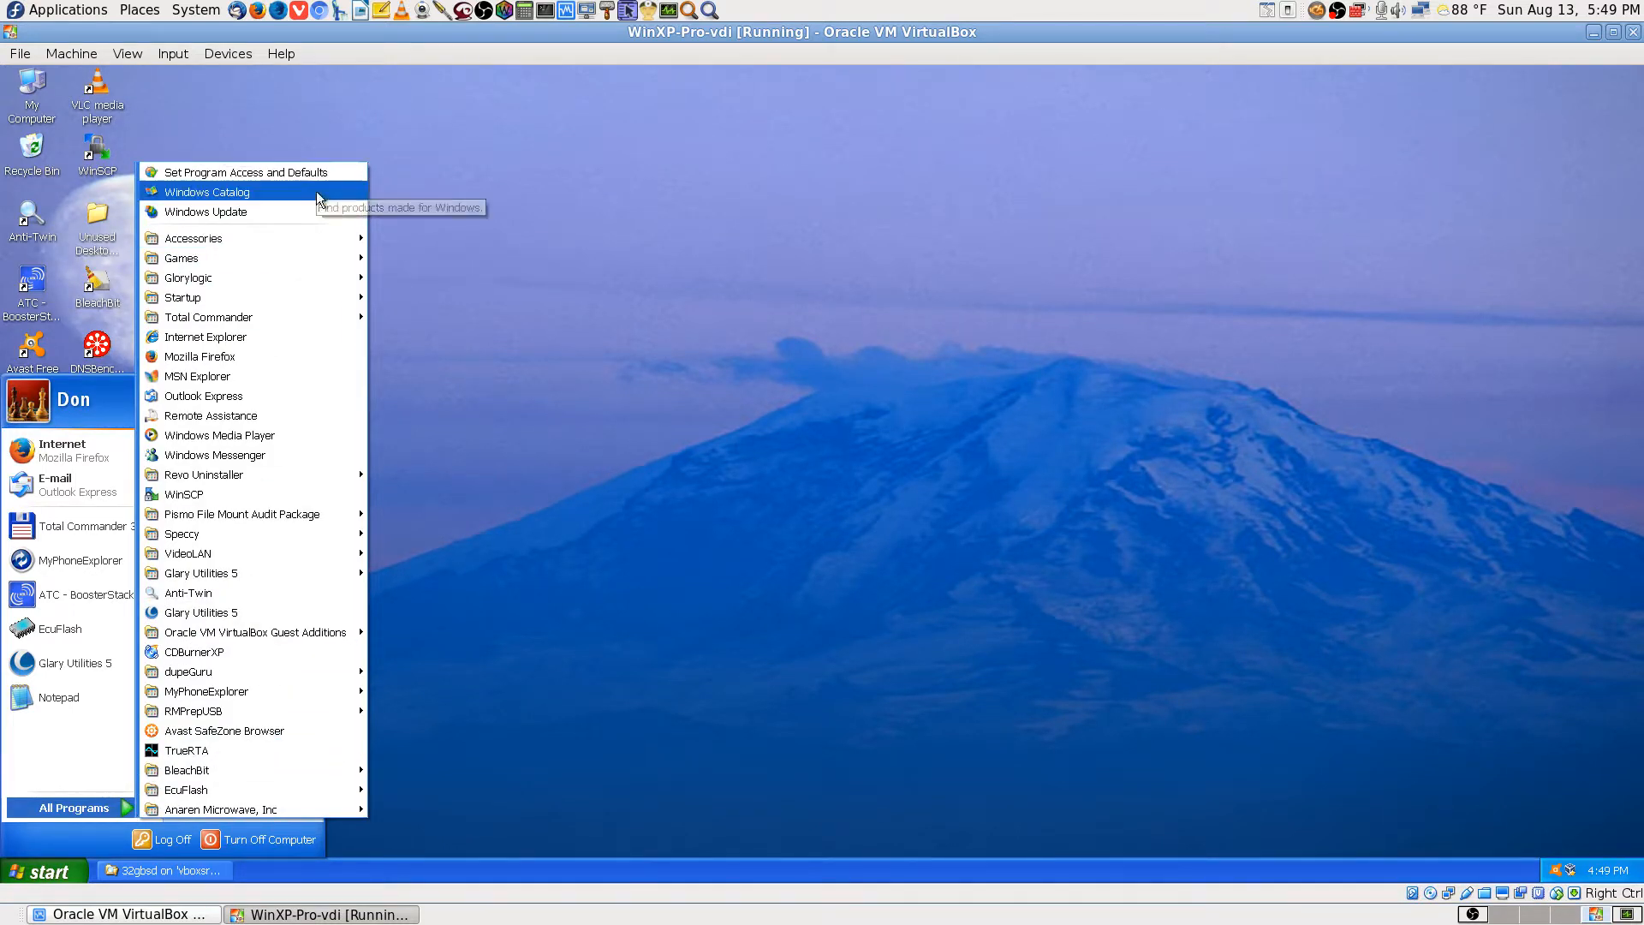
pyautogui.moveTo(319, 236)
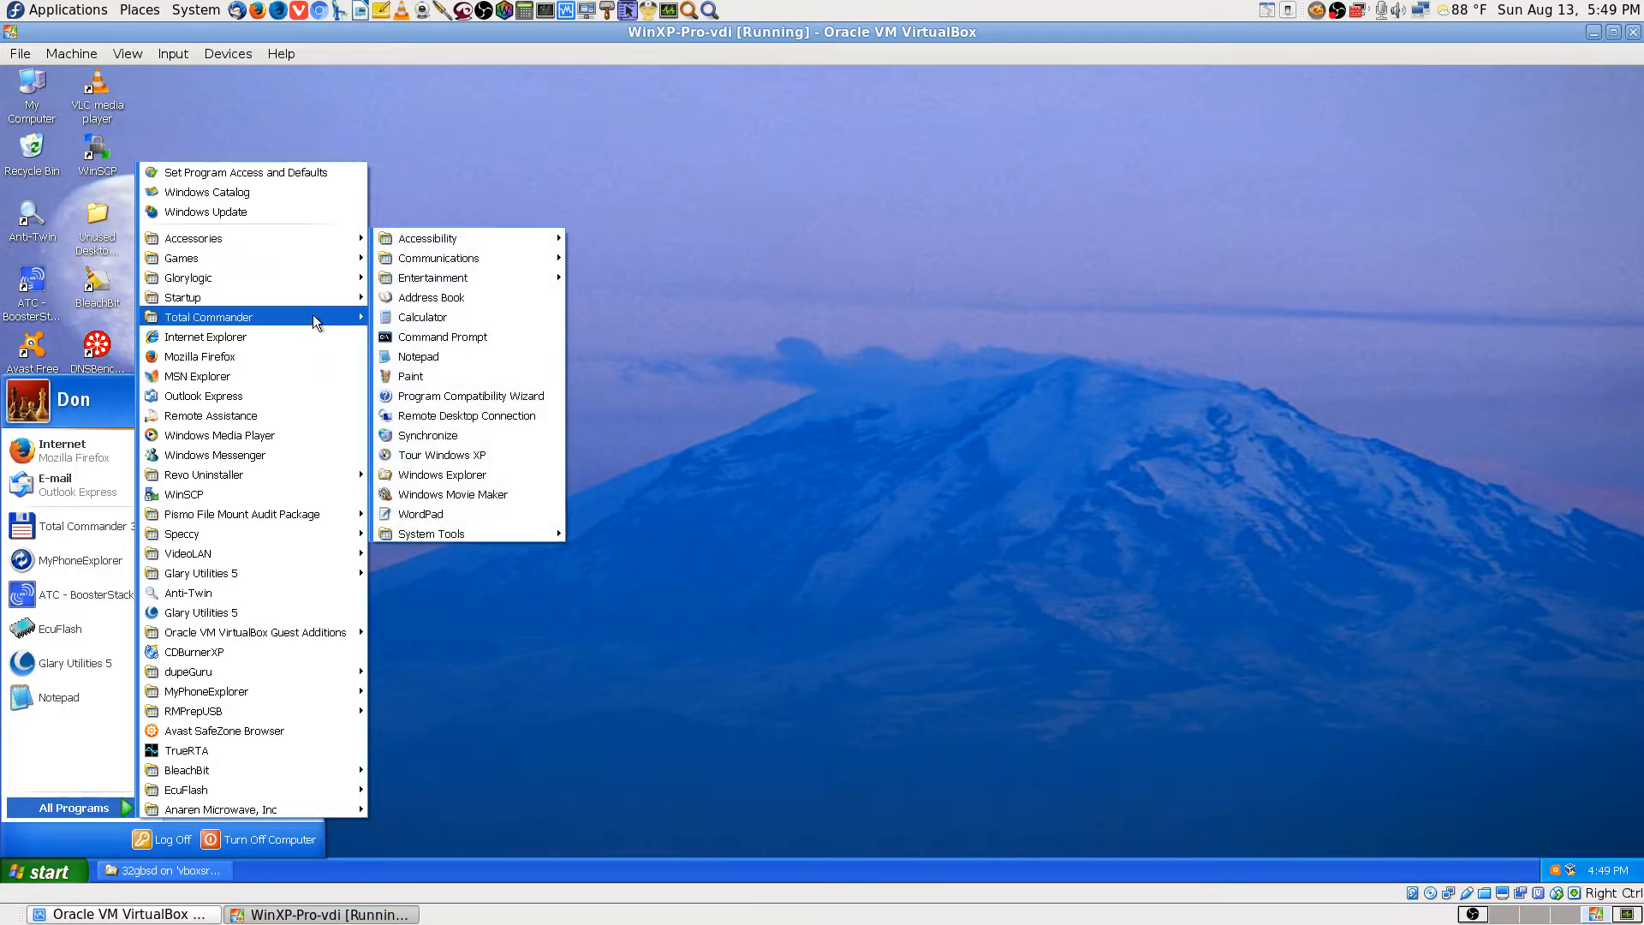
pyautogui.moveTo(312, 317)
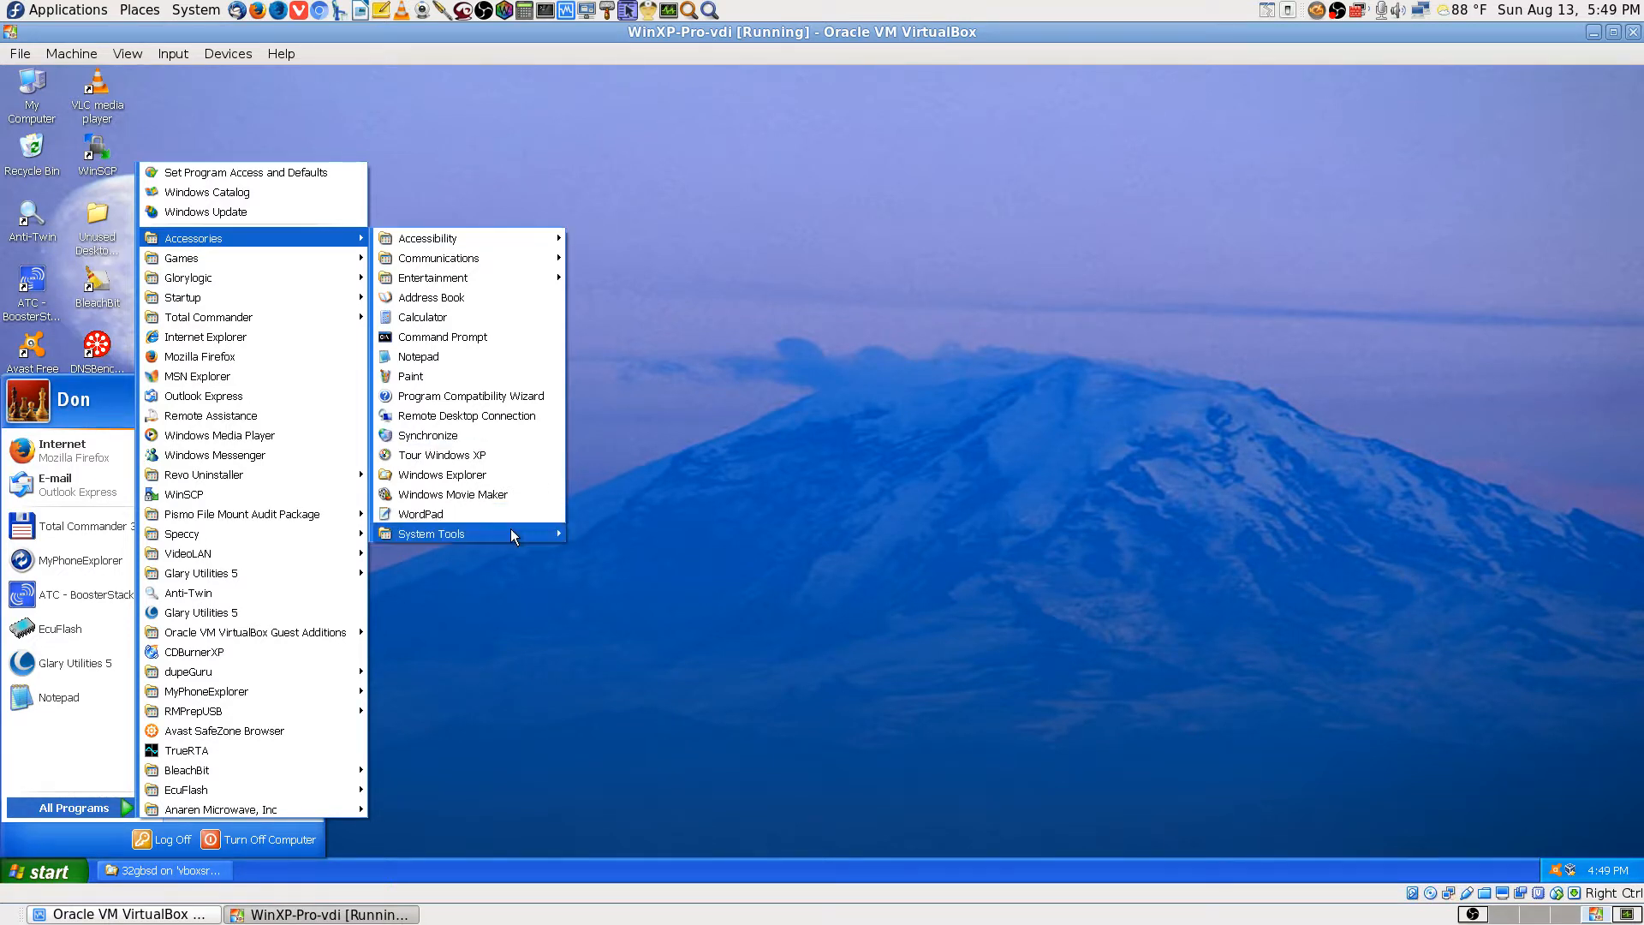
pyautogui.moveTo(512, 534)
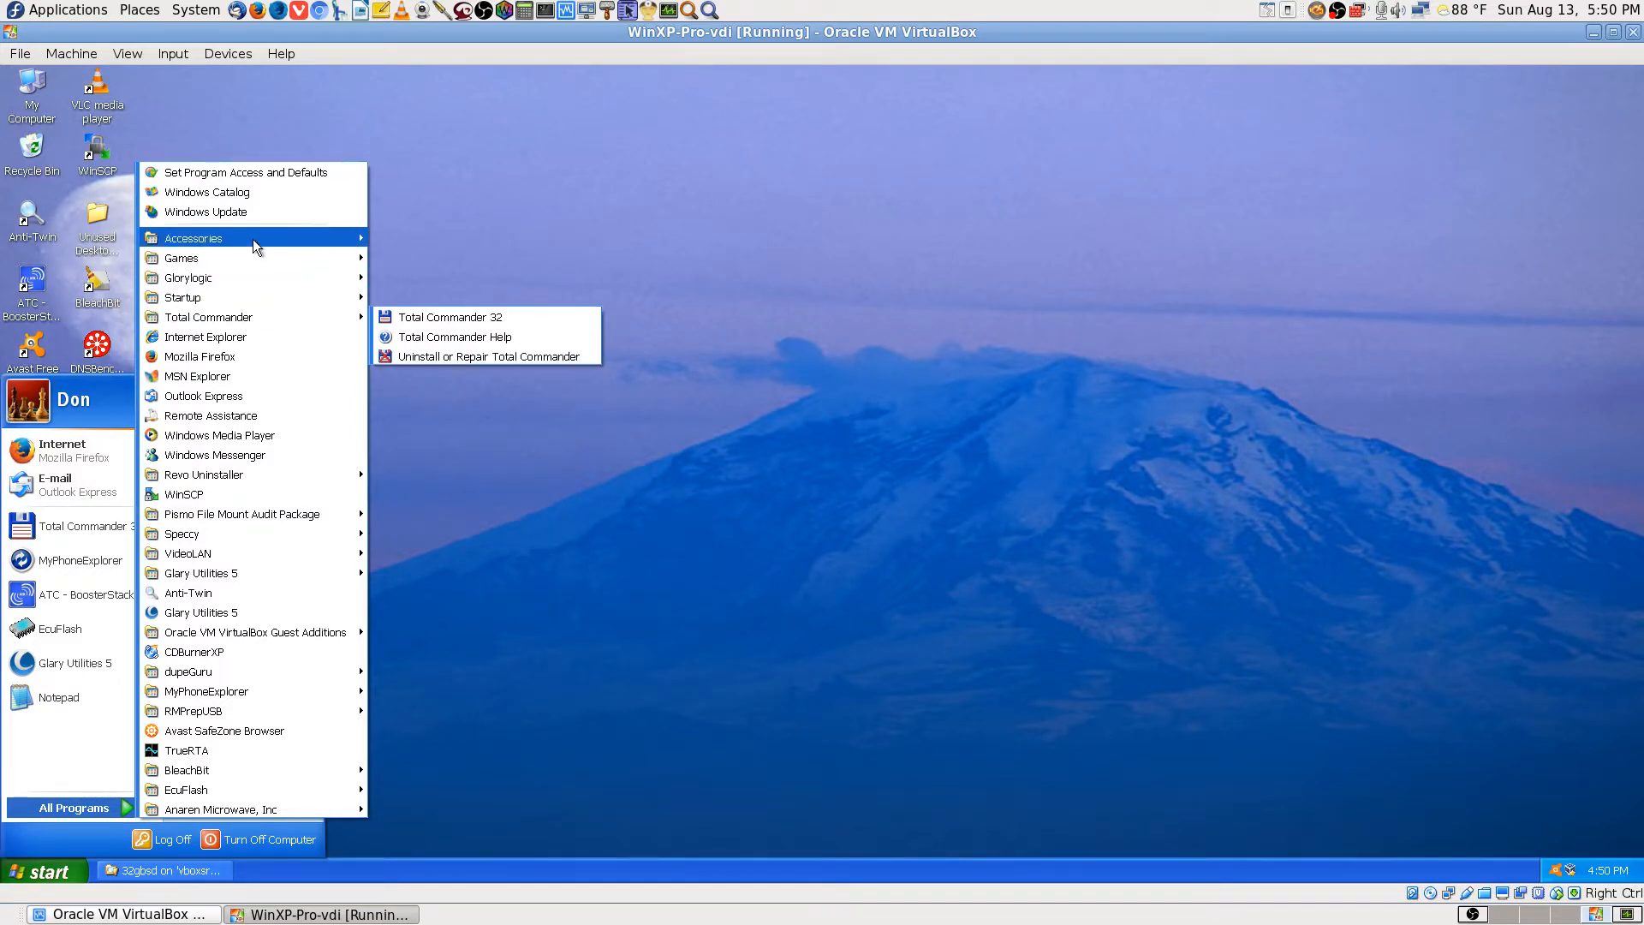
pyautogui.moveTo(253, 238)
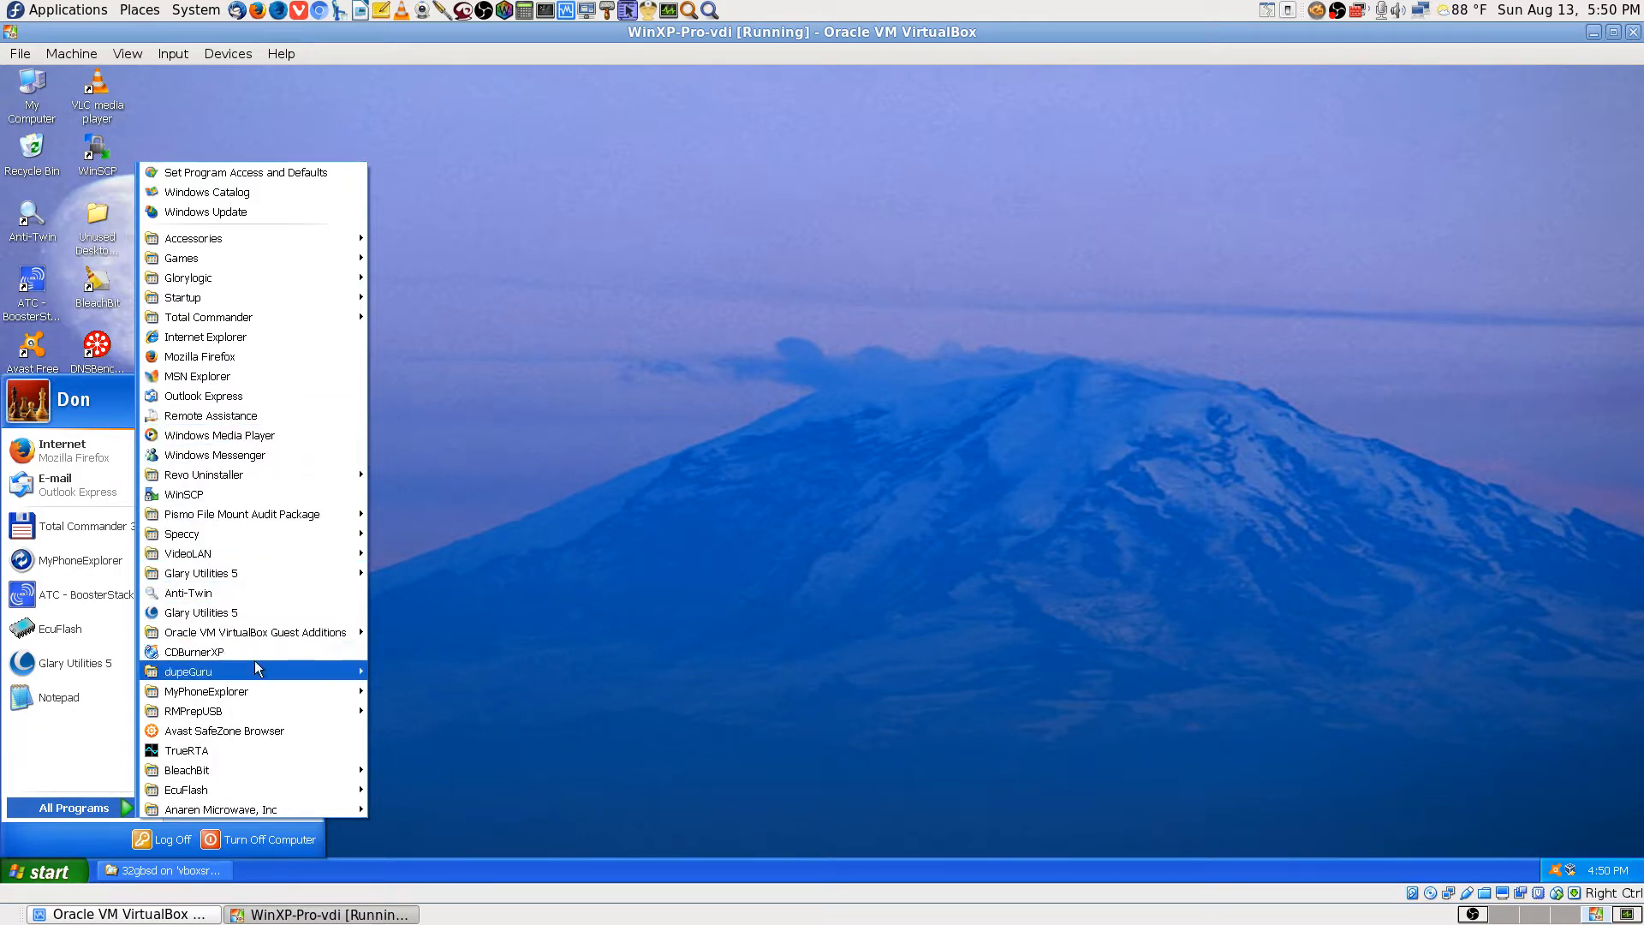
pyautogui.moveTo(272, 788)
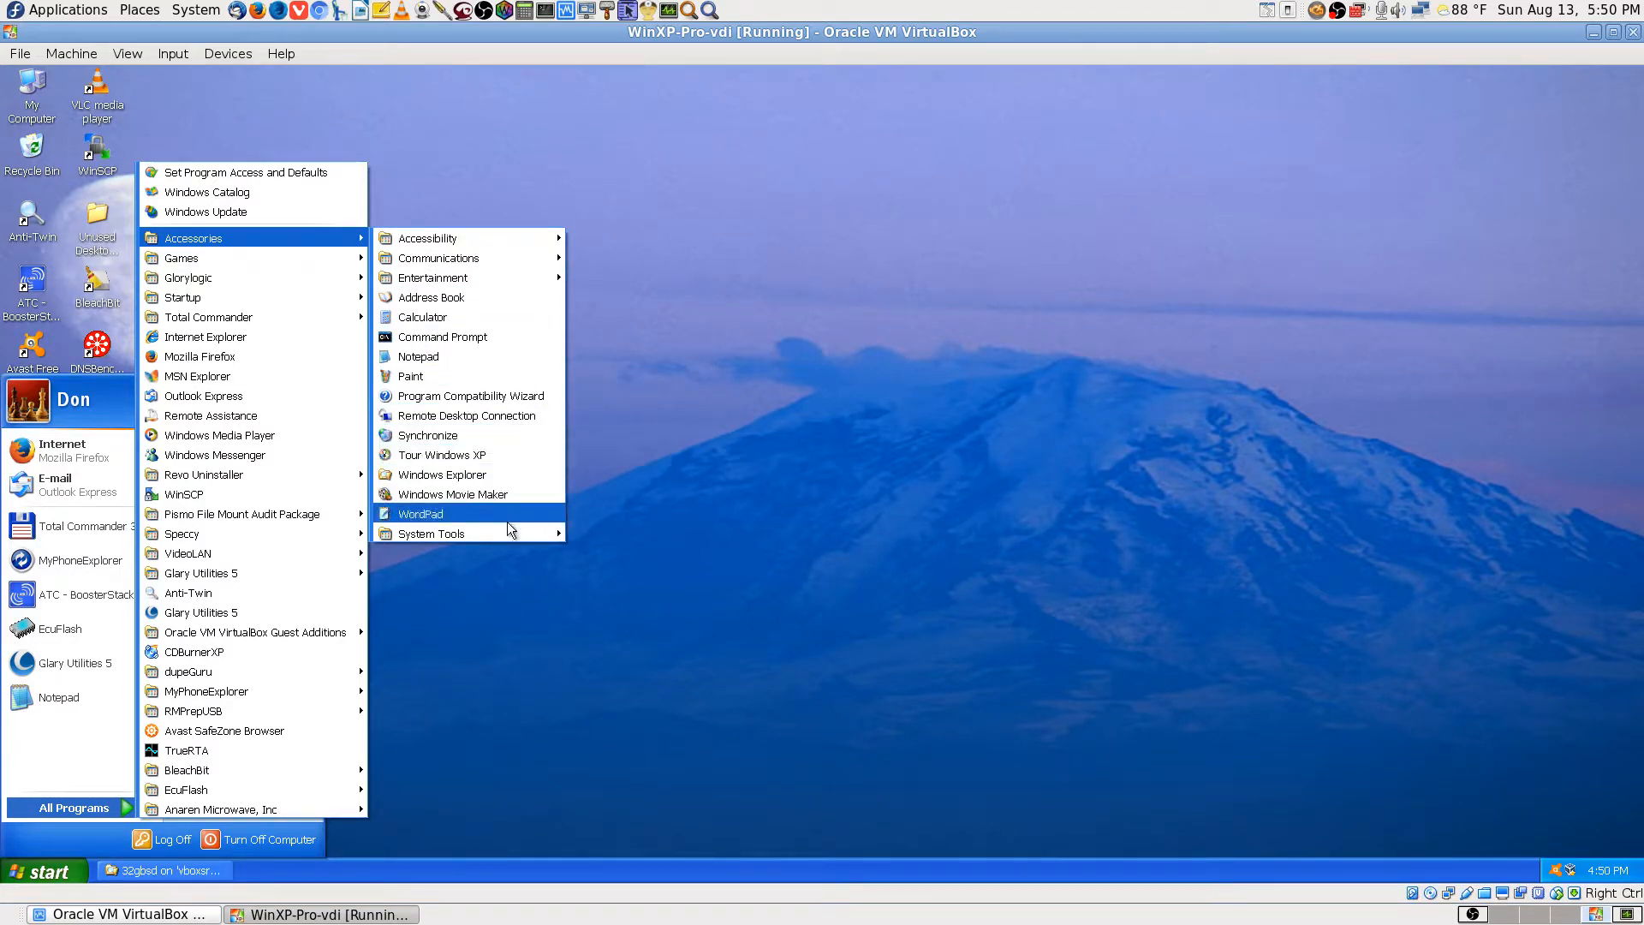
pyautogui.moveTo(497, 283)
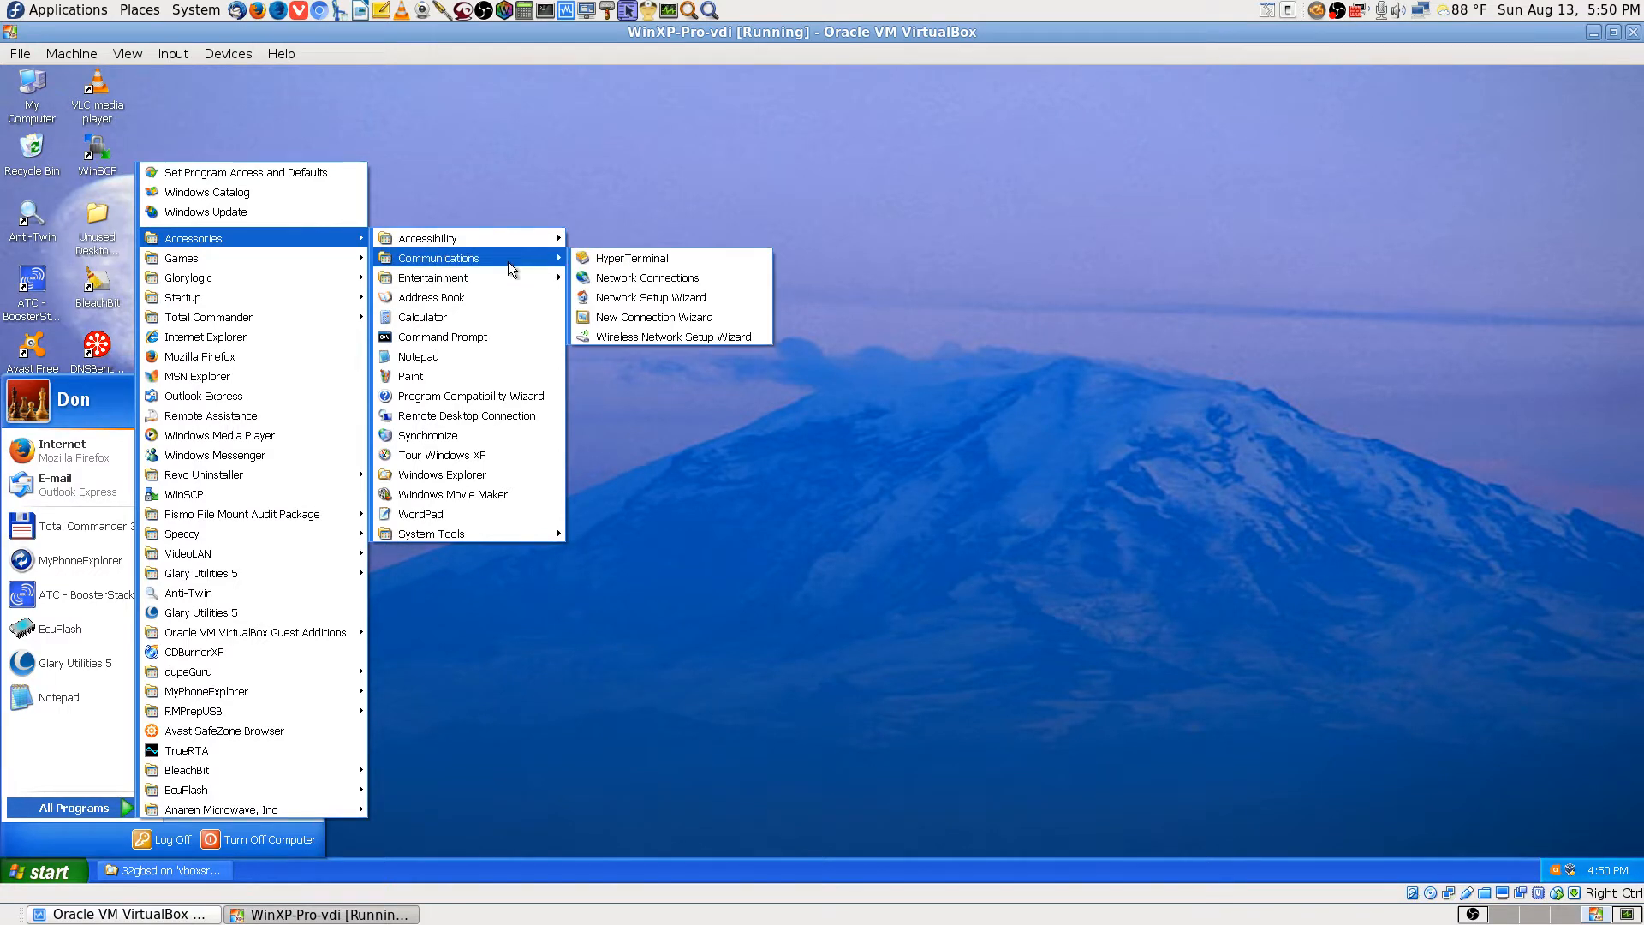
pyautogui.moveTo(510, 243)
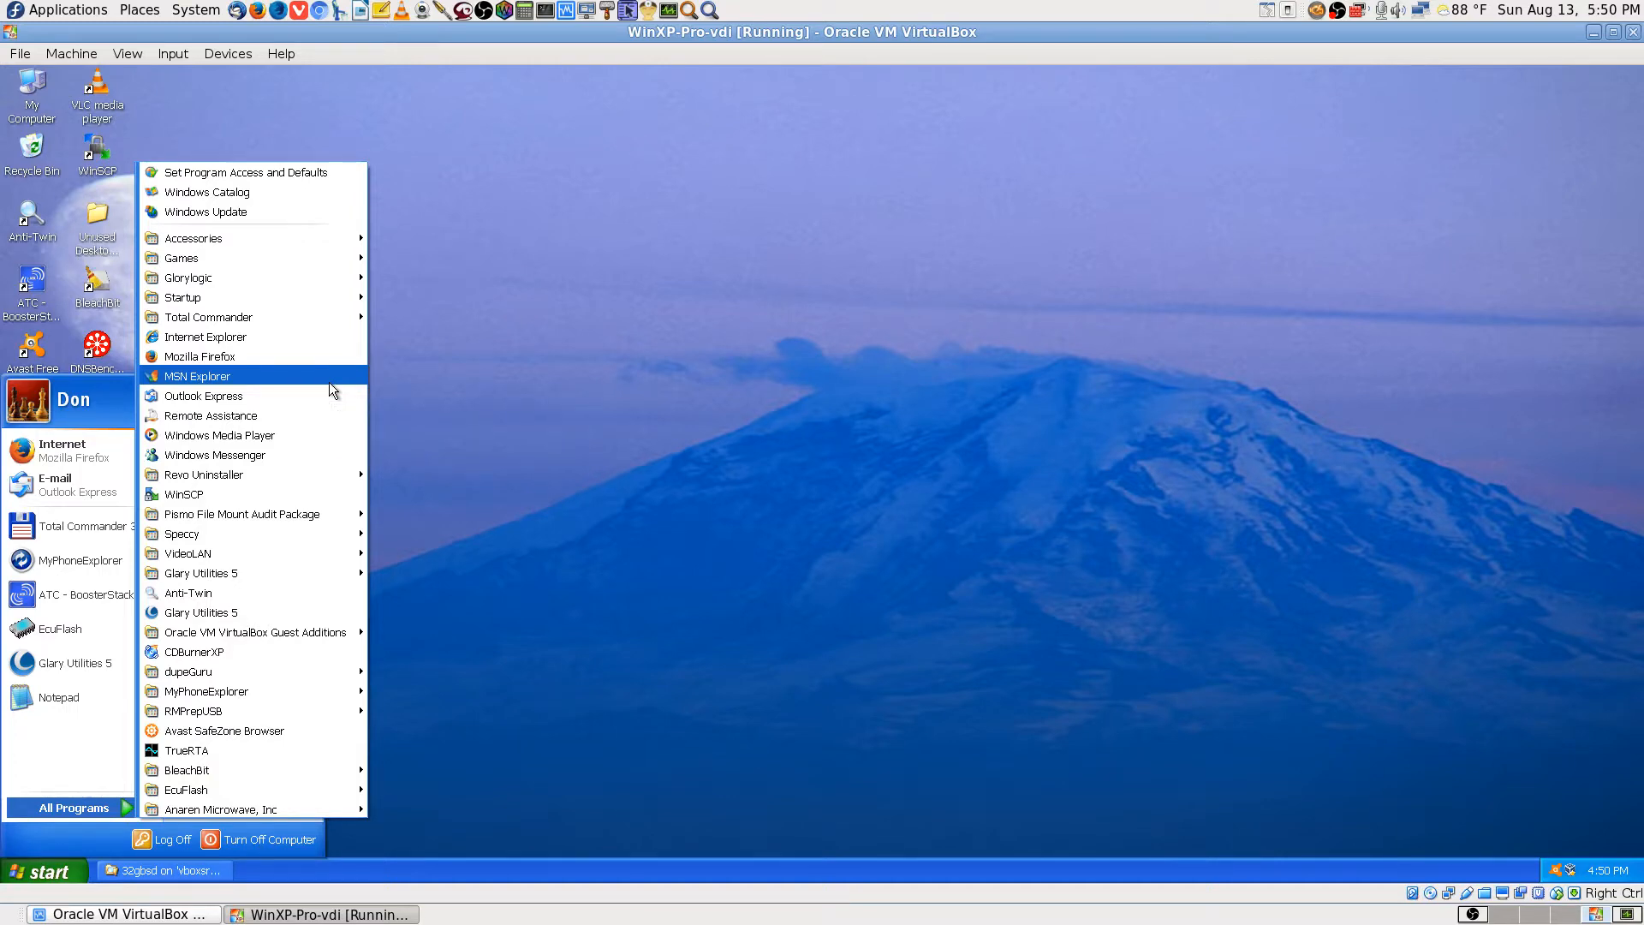
pyautogui.click(759, 575)
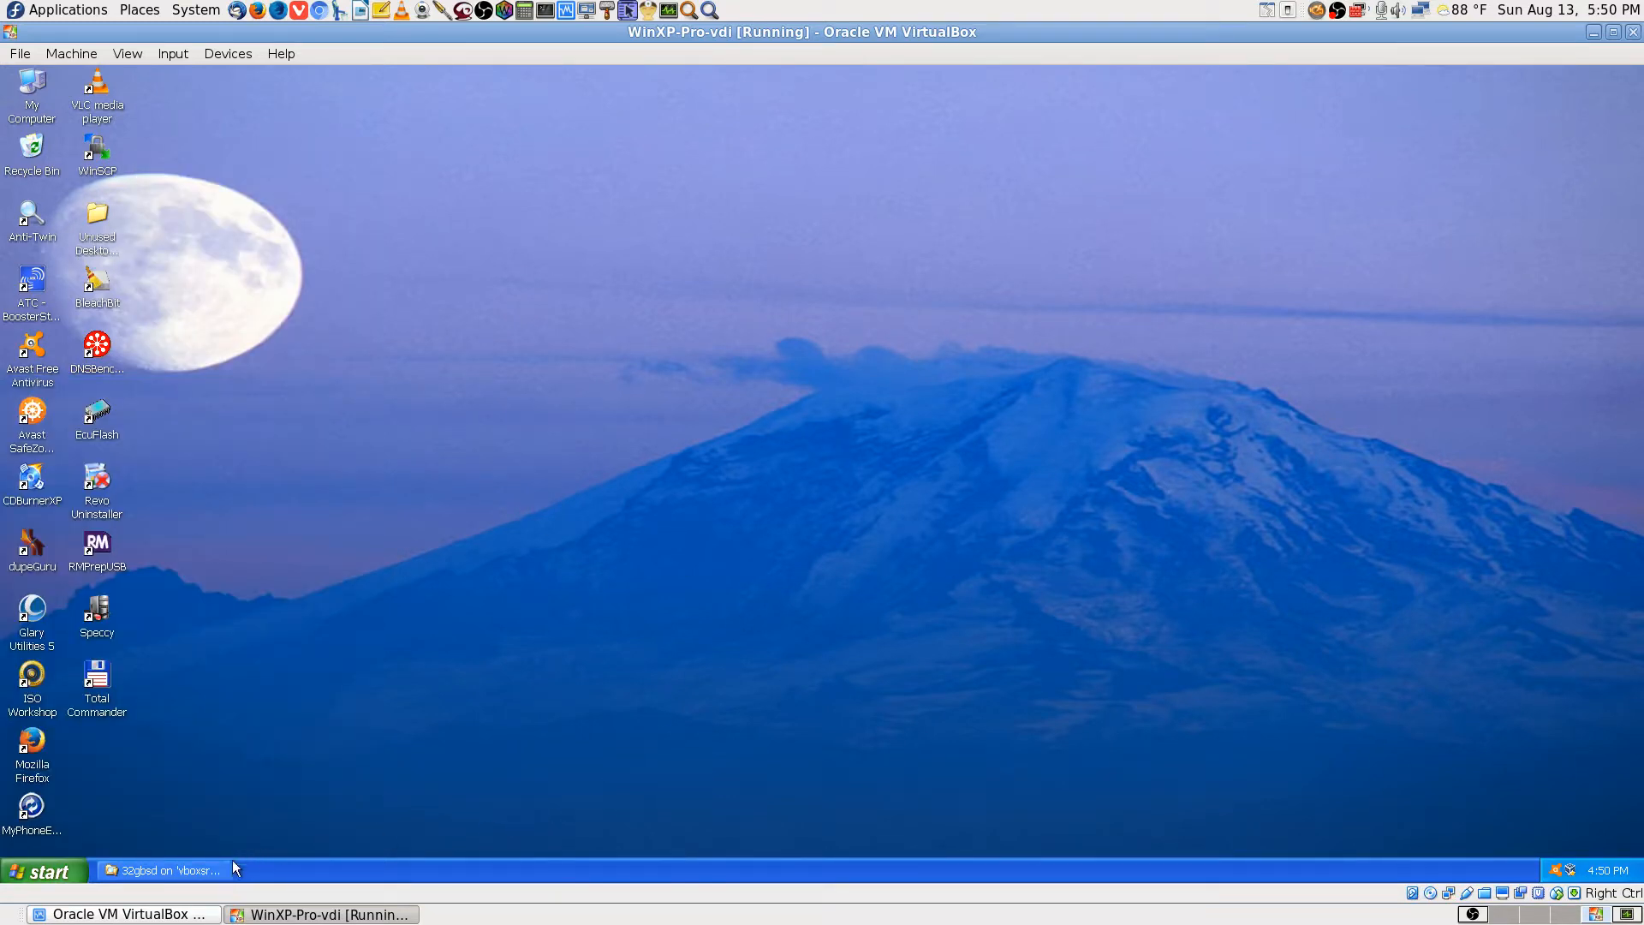
pyautogui.click(194, 871)
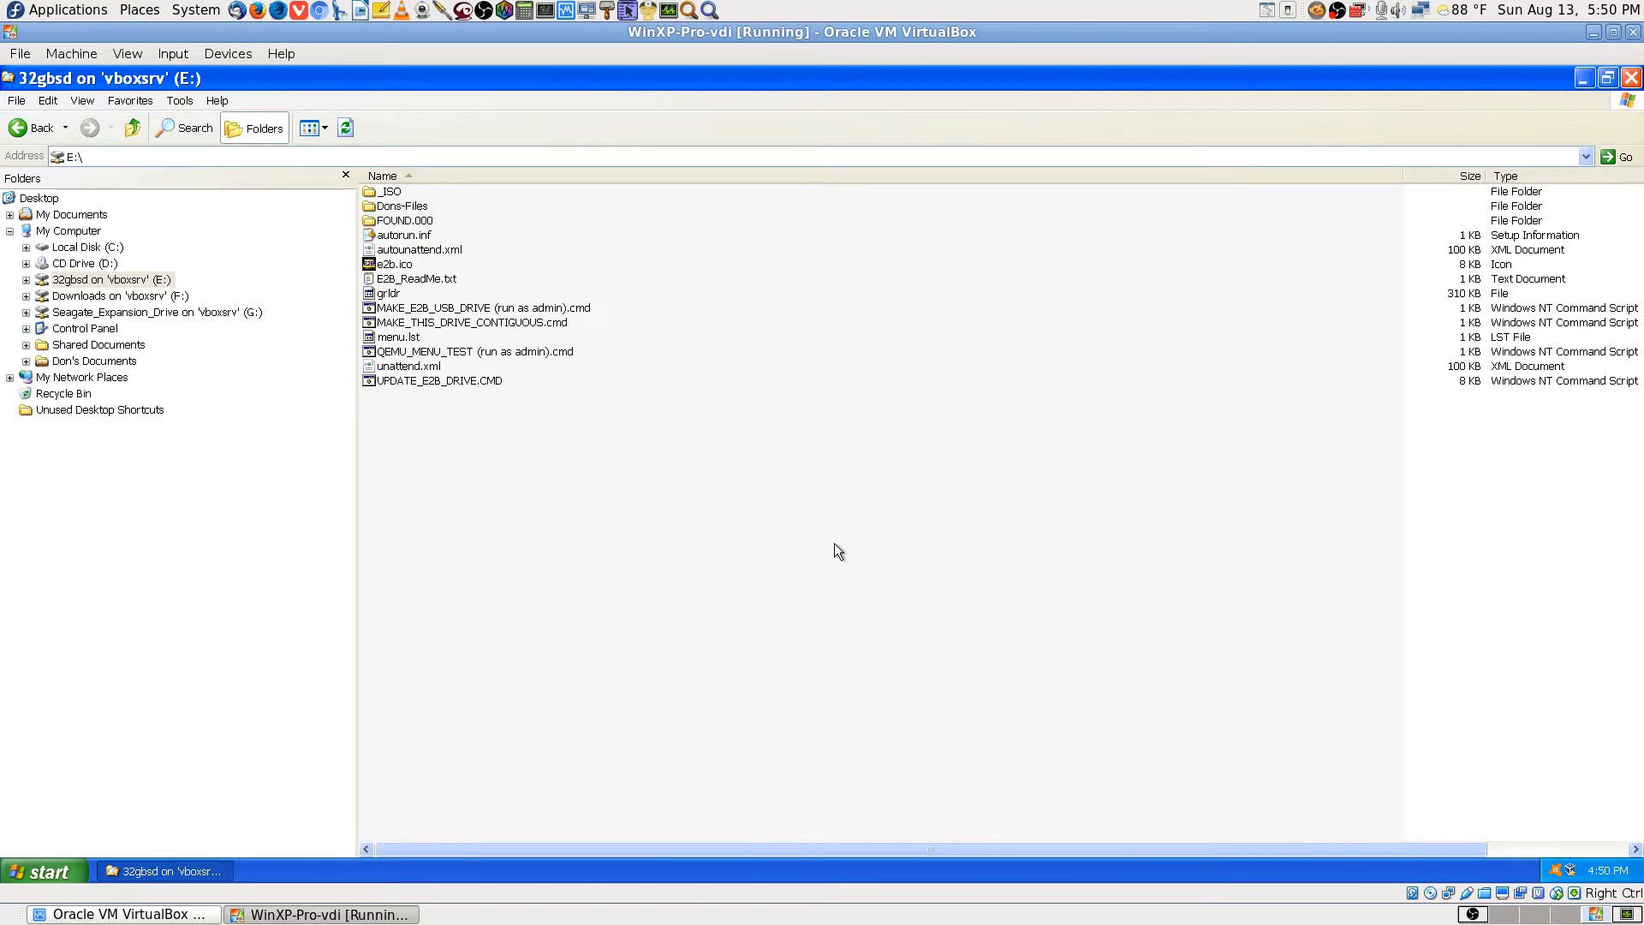
pyautogui.click(1631, 78)
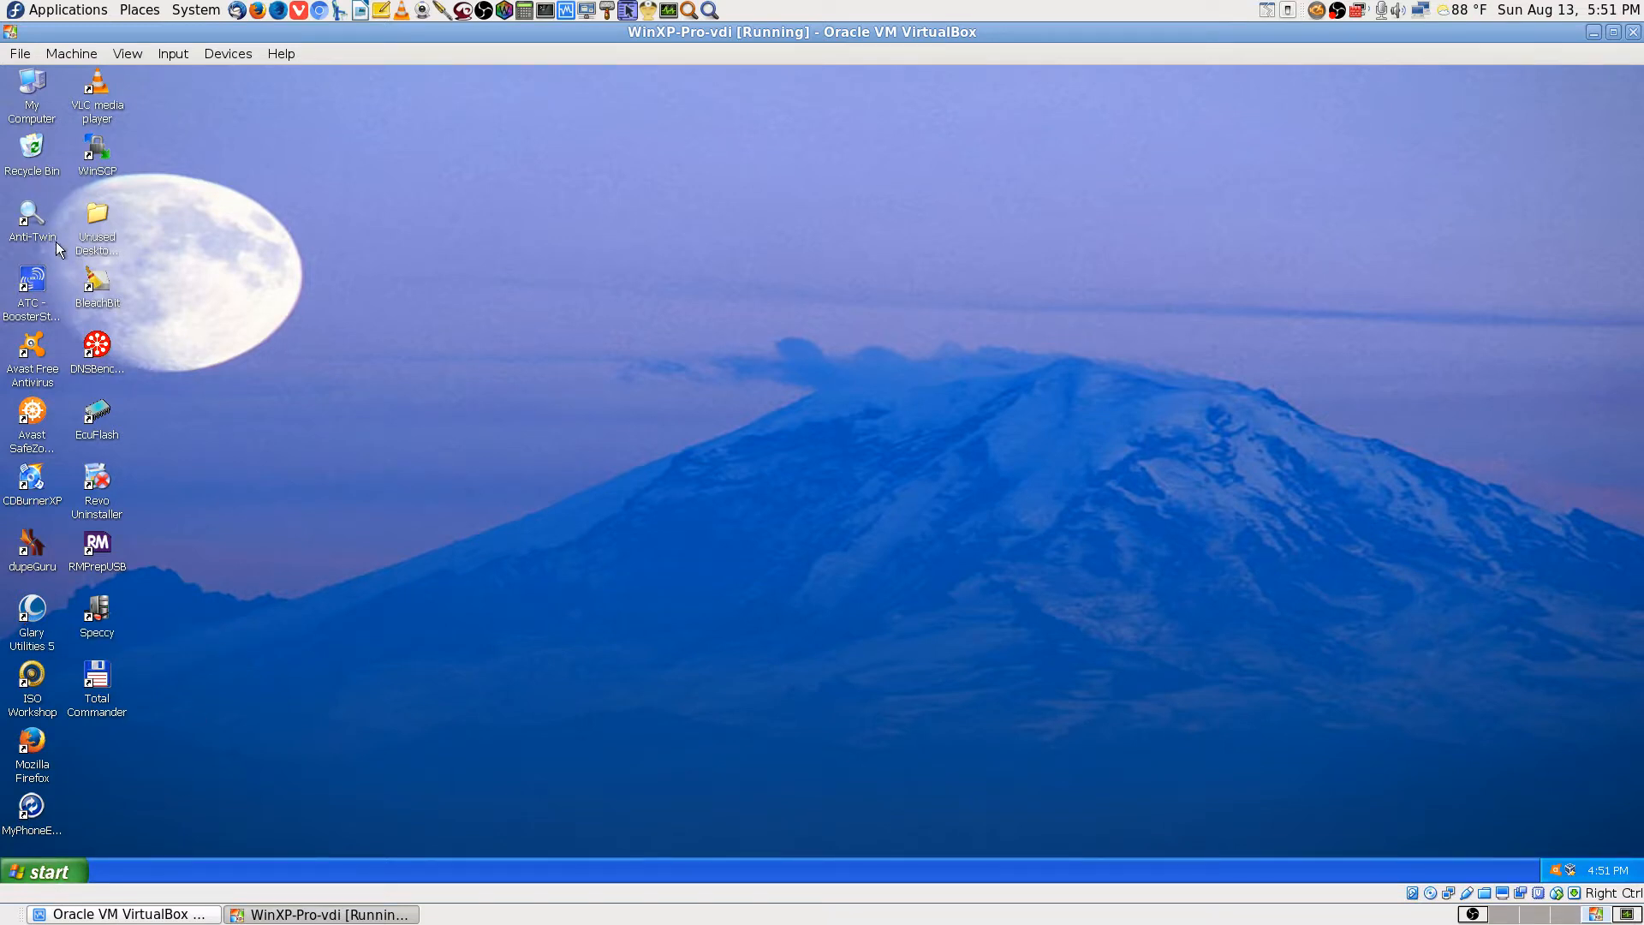
# Open User Accounts from the Windows XP Control Panel.
pyautogui.click(44, 870)
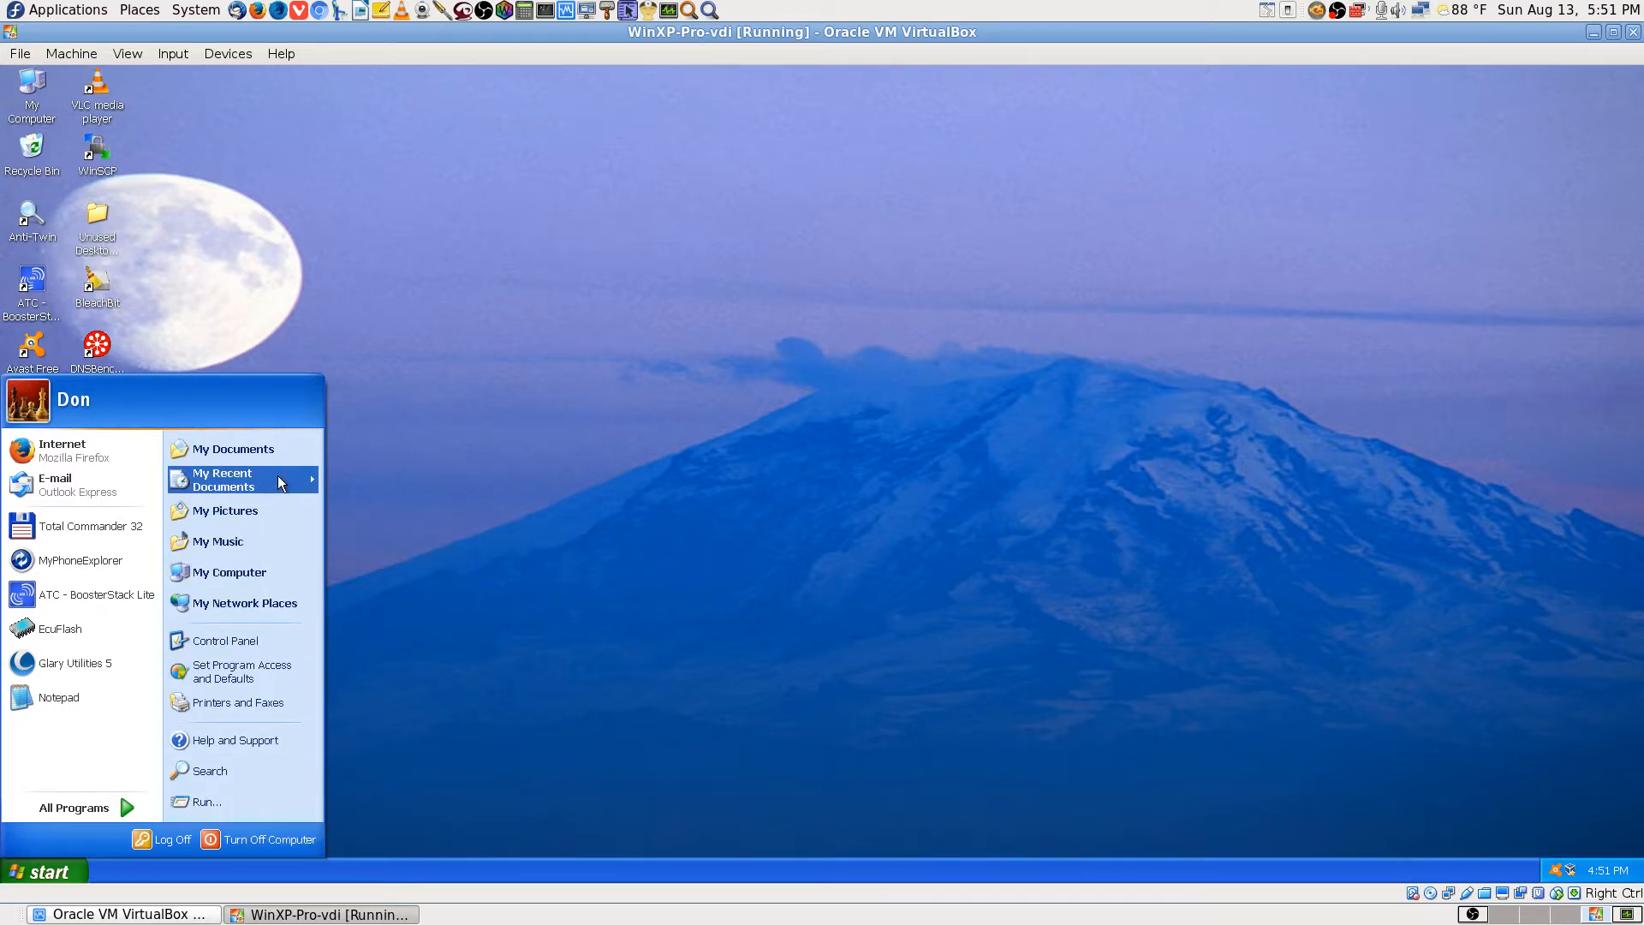
pyautogui.moveTo(279, 485)
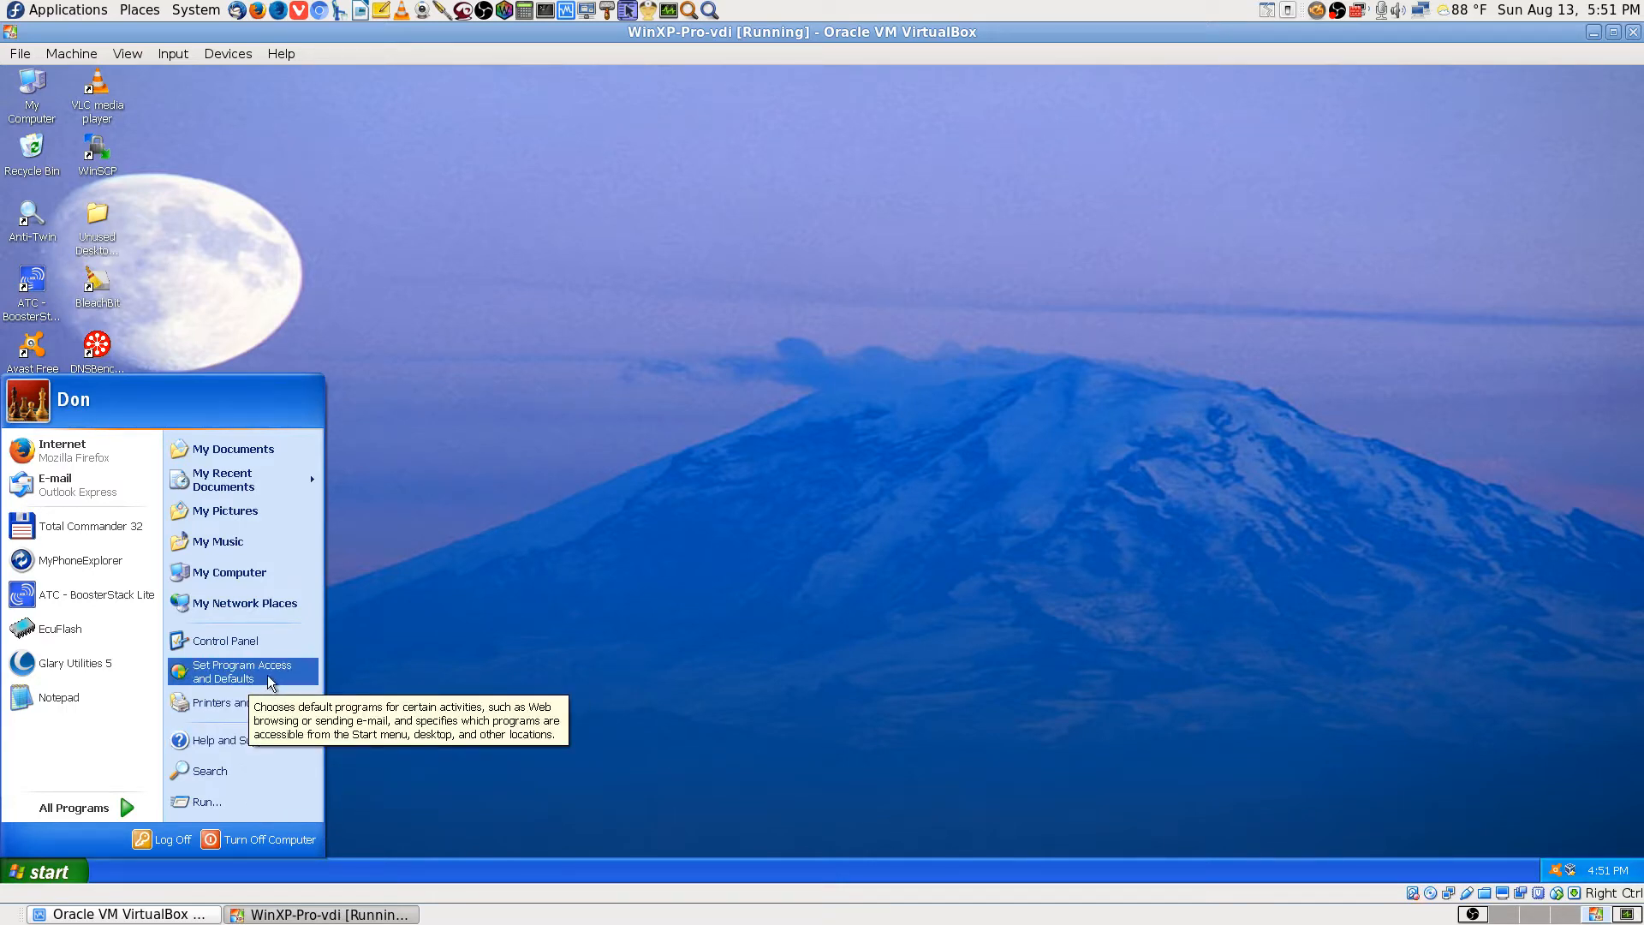
pyautogui.click(249, 639)
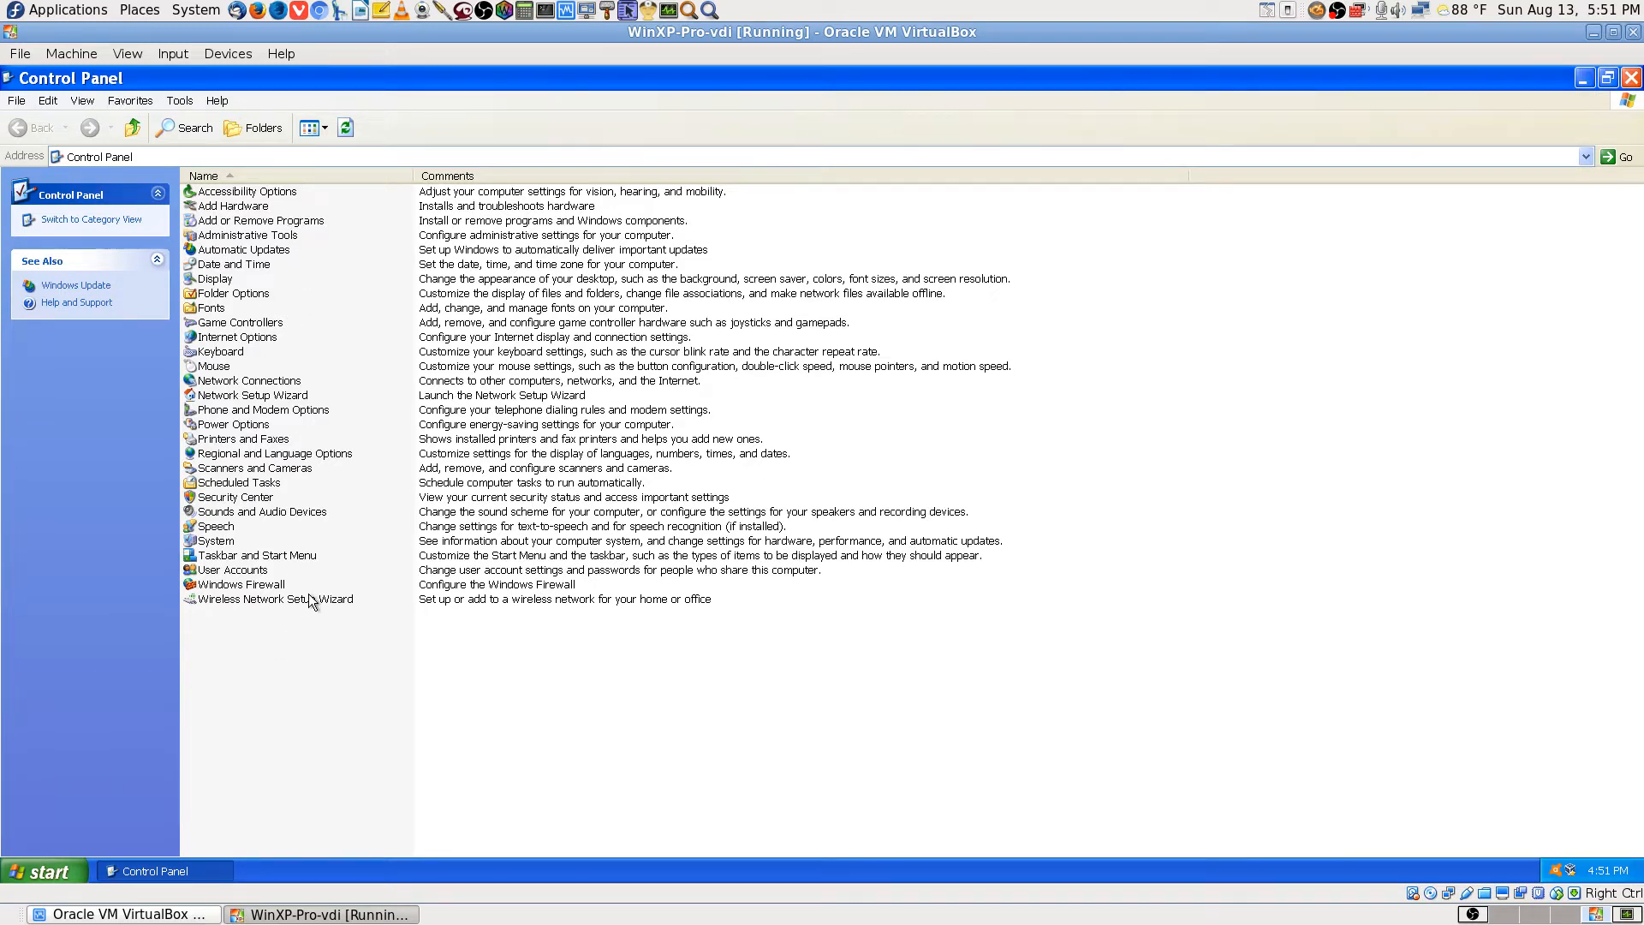
pyautogui.click(259, 571)
pyautogui.doubleClick(261, 571)
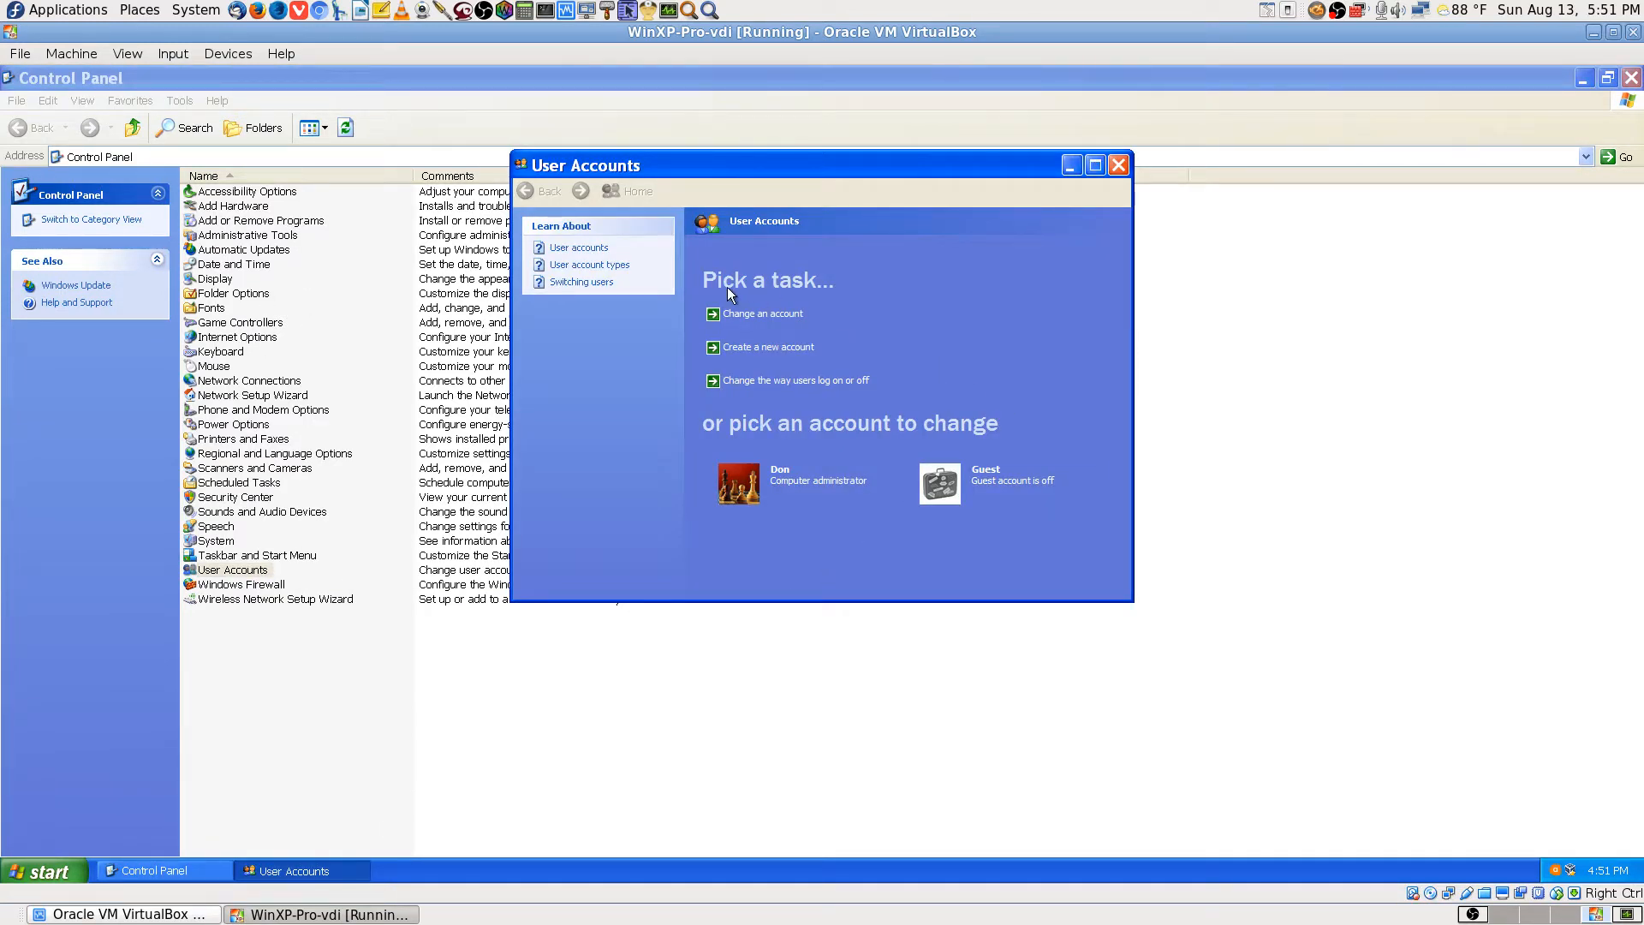
# Check the account type of the computer administrator account, cancel without changes, and close User Accounts and the Control Panel.
pyautogui.click(779, 490)
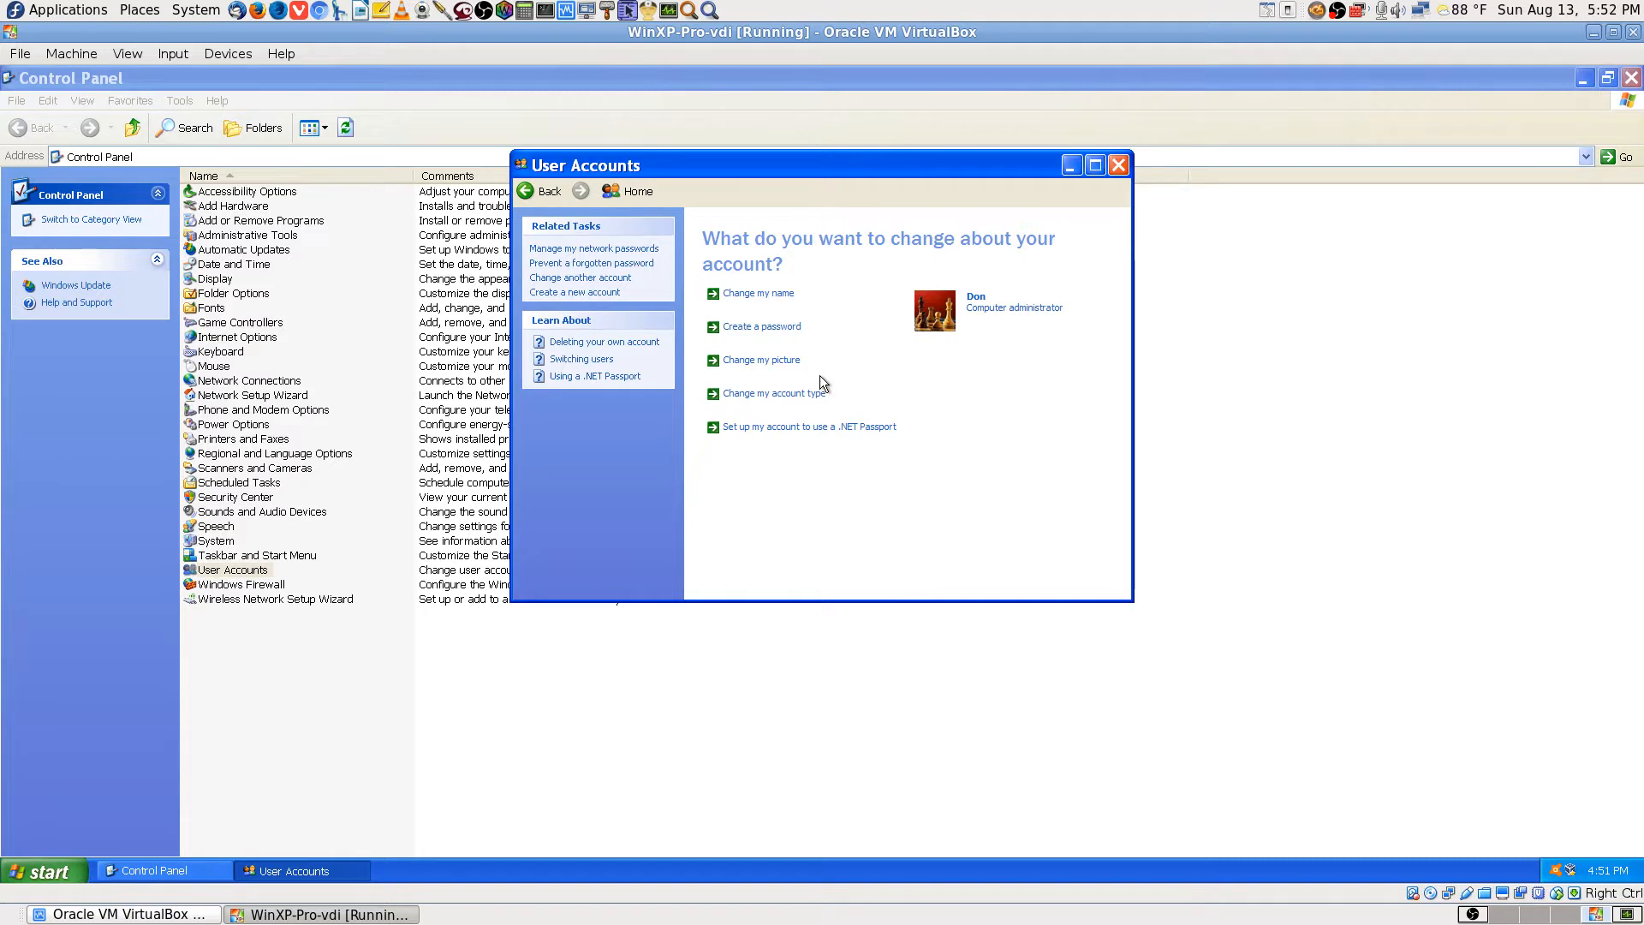
pyautogui.click(809, 395)
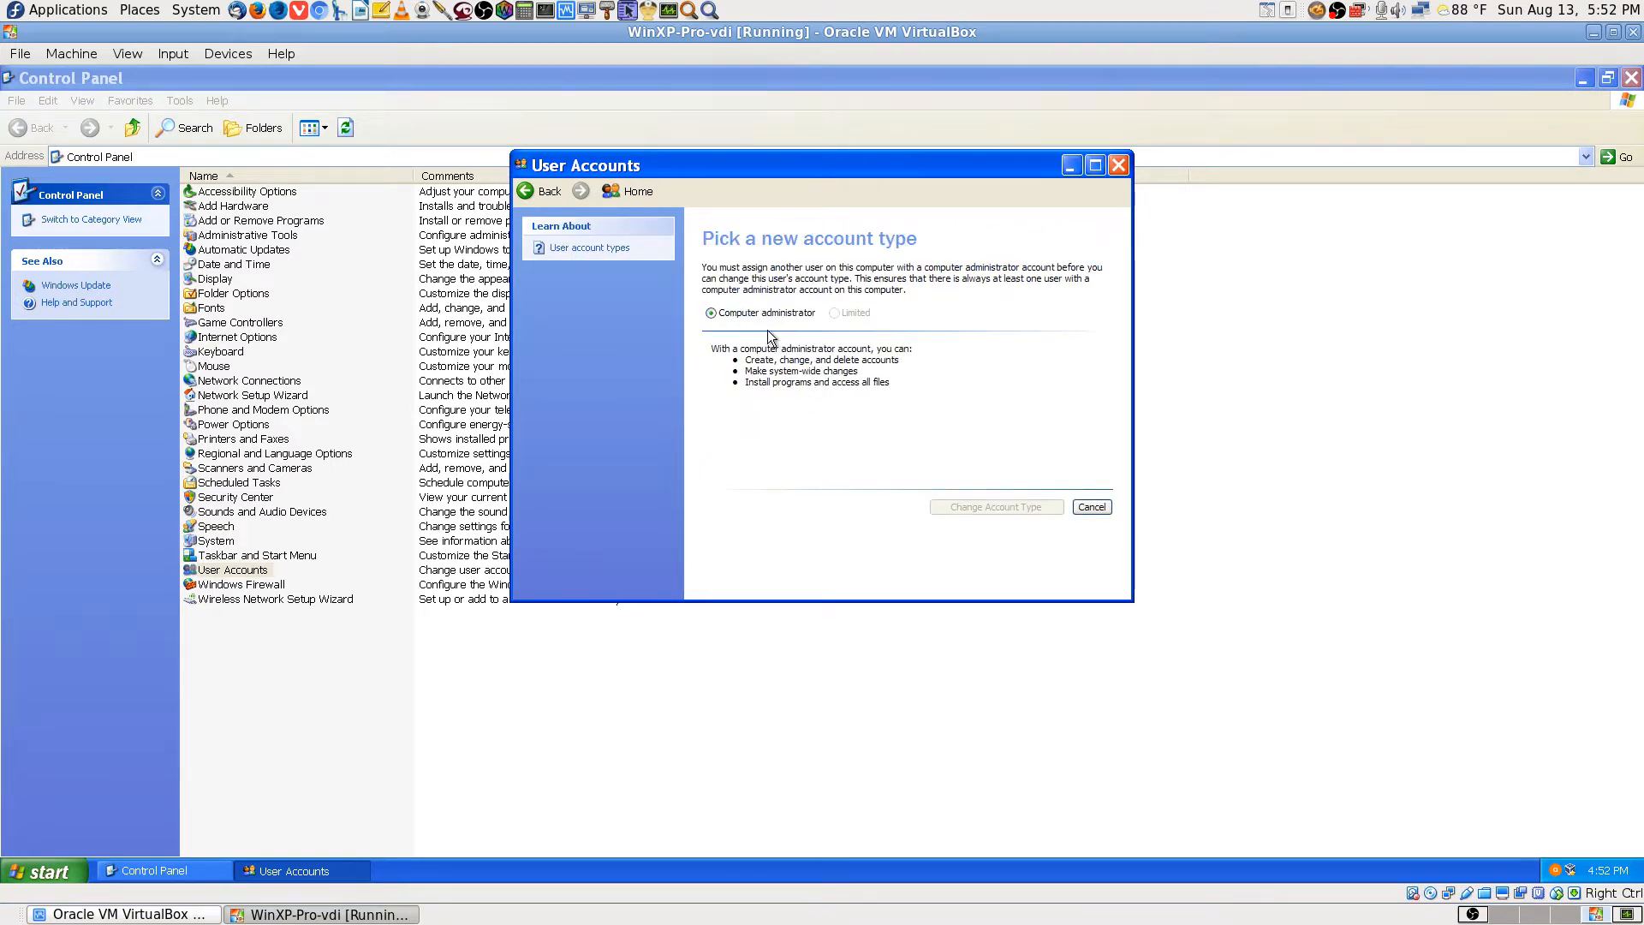
pyautogui.click(1092, 507)
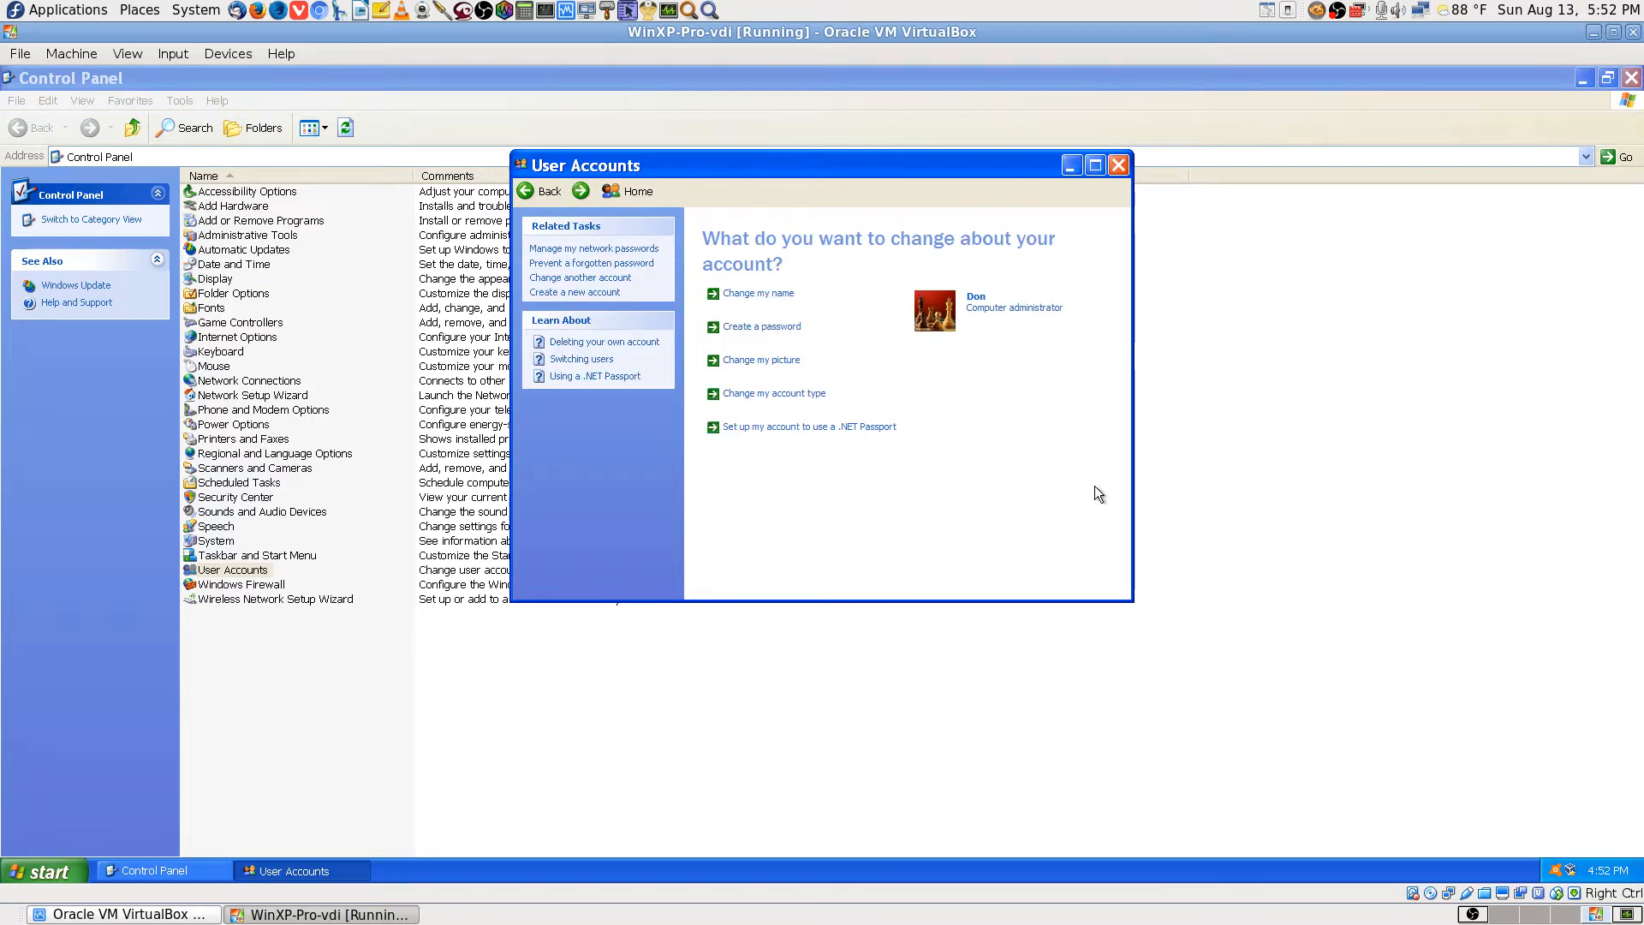
pyautogui.click(1116, 166)
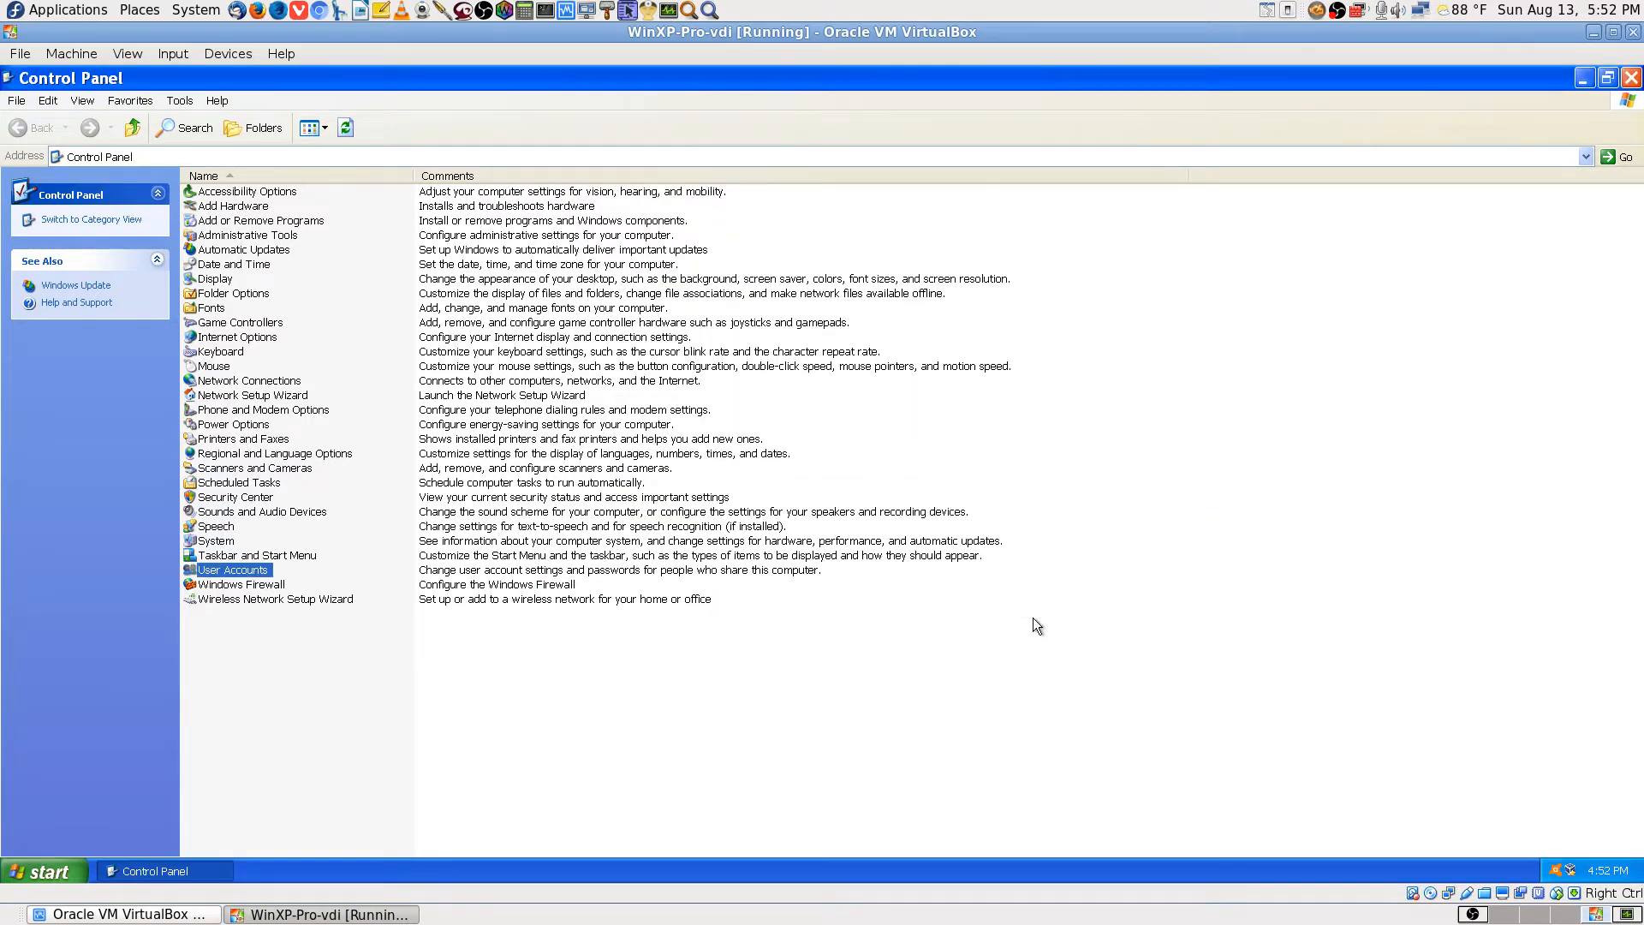
pyautogui.click(444, 680)
pyautogui.click(1631, 78)
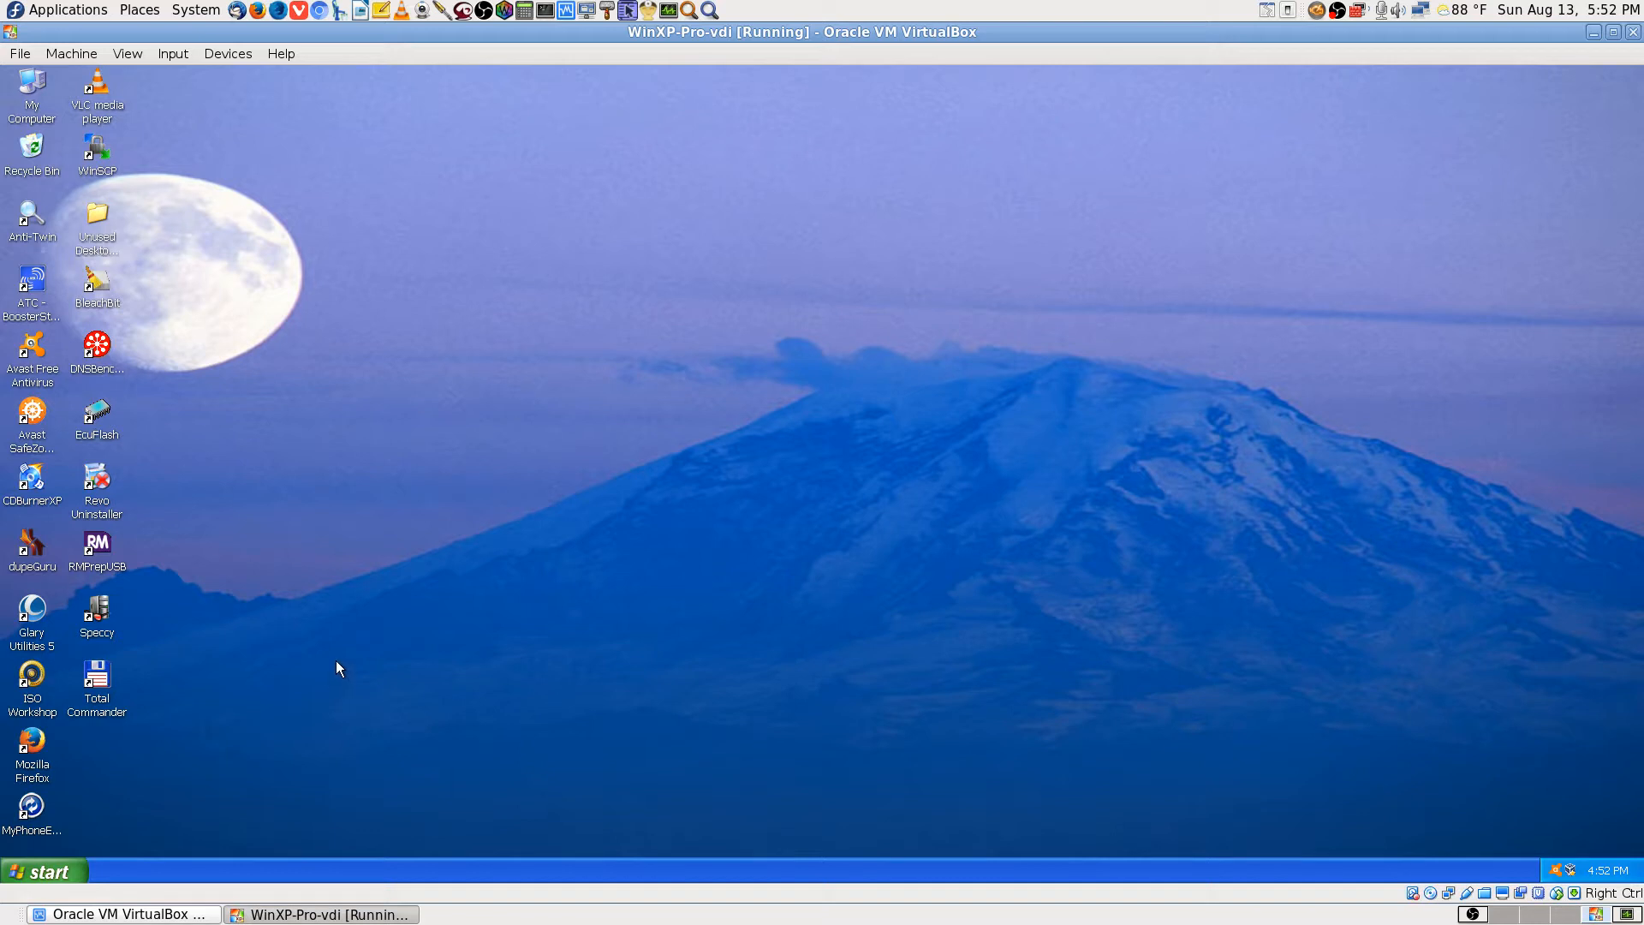
# Attach the Generic Mass Storage Device [0100] USB device to the running Windows XP machine.
pyautogui.click(229, 53)
pyautogui.moveTo(236, 119)
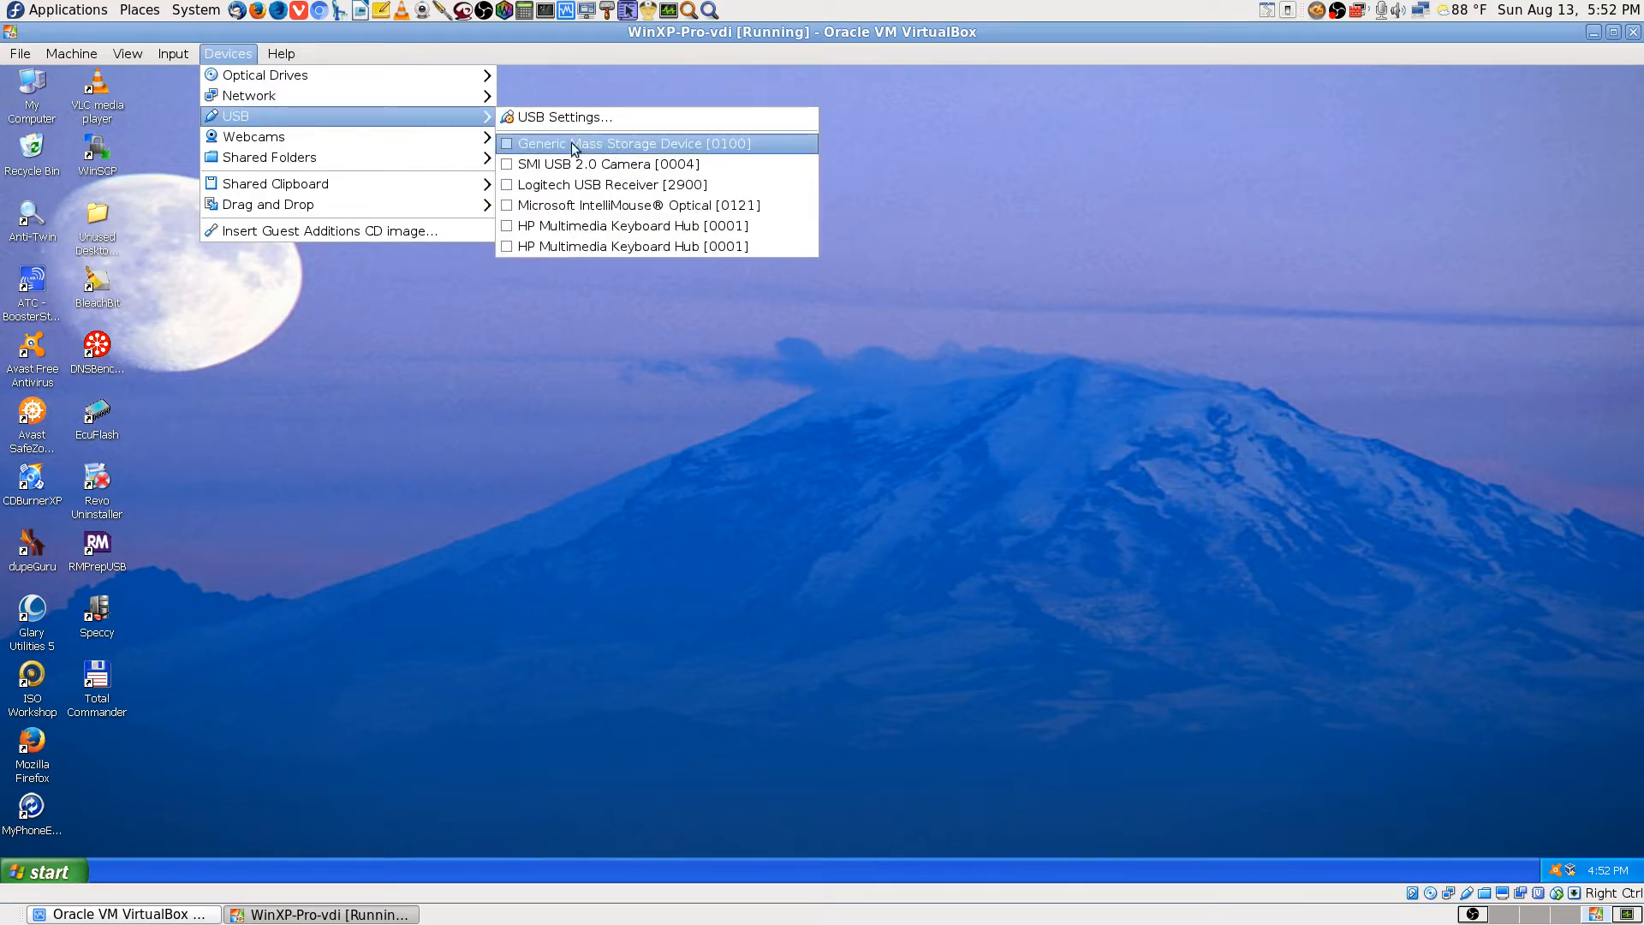
pyautogui.moveTo(572, 143)
pyautogui.moveTo(660, 147)
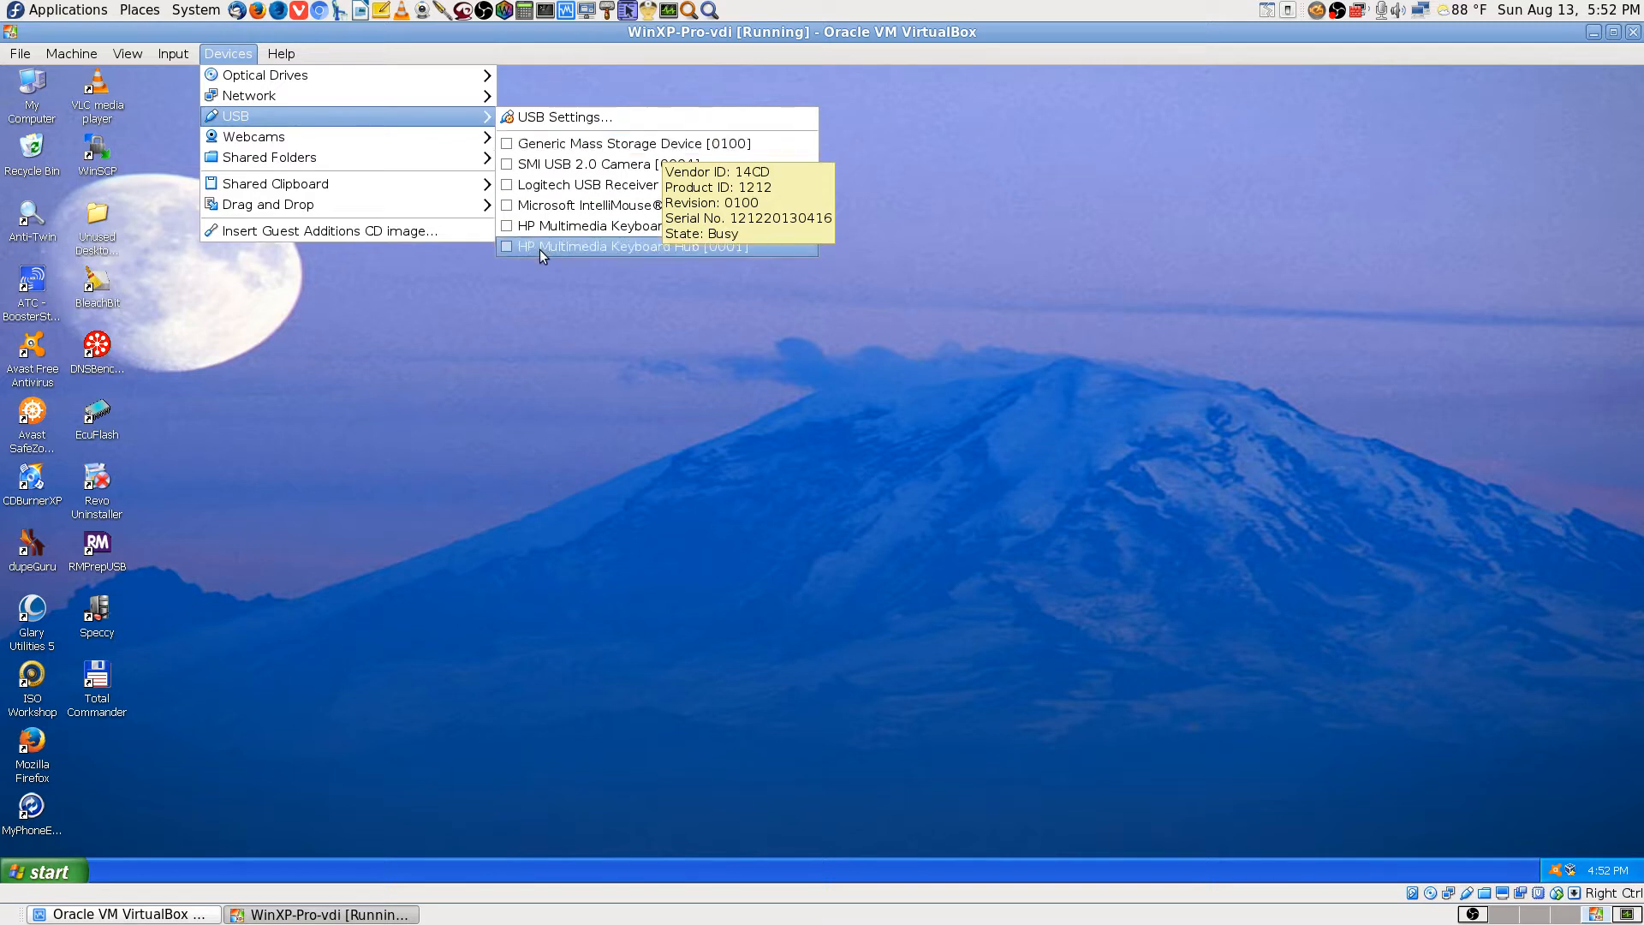
pyautogui.click(627, 147)
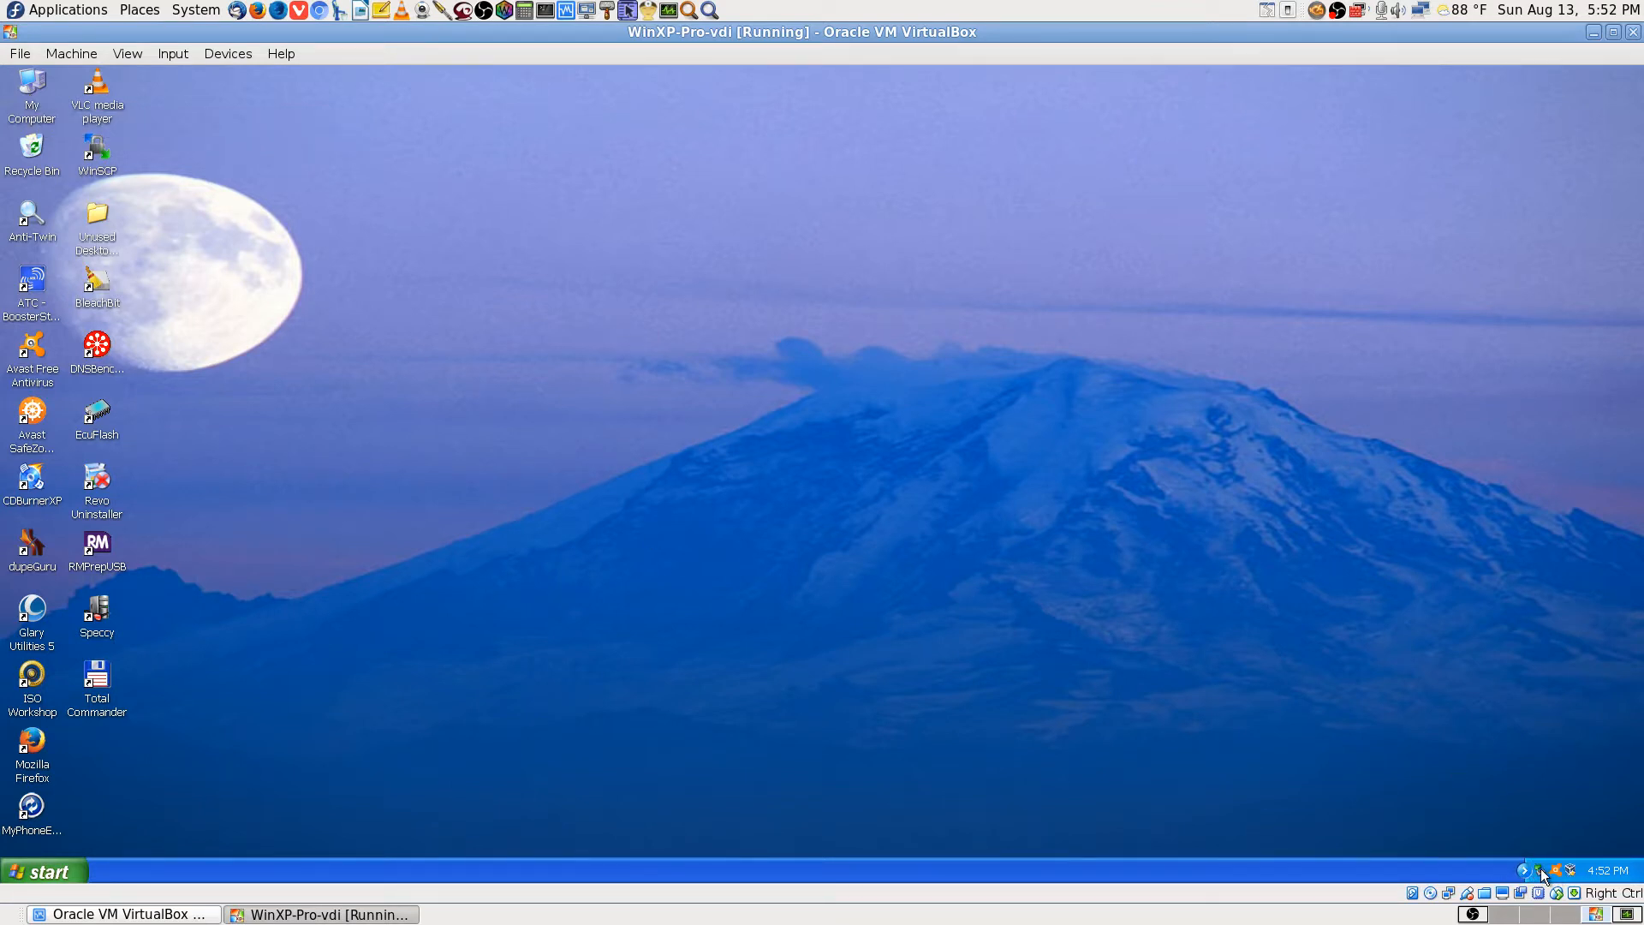
# Try to open the 32gbsd shared drive (E:) from My Computer with the folder tree shown, and close the window.
pyautogui.doubleClick(30, 86)
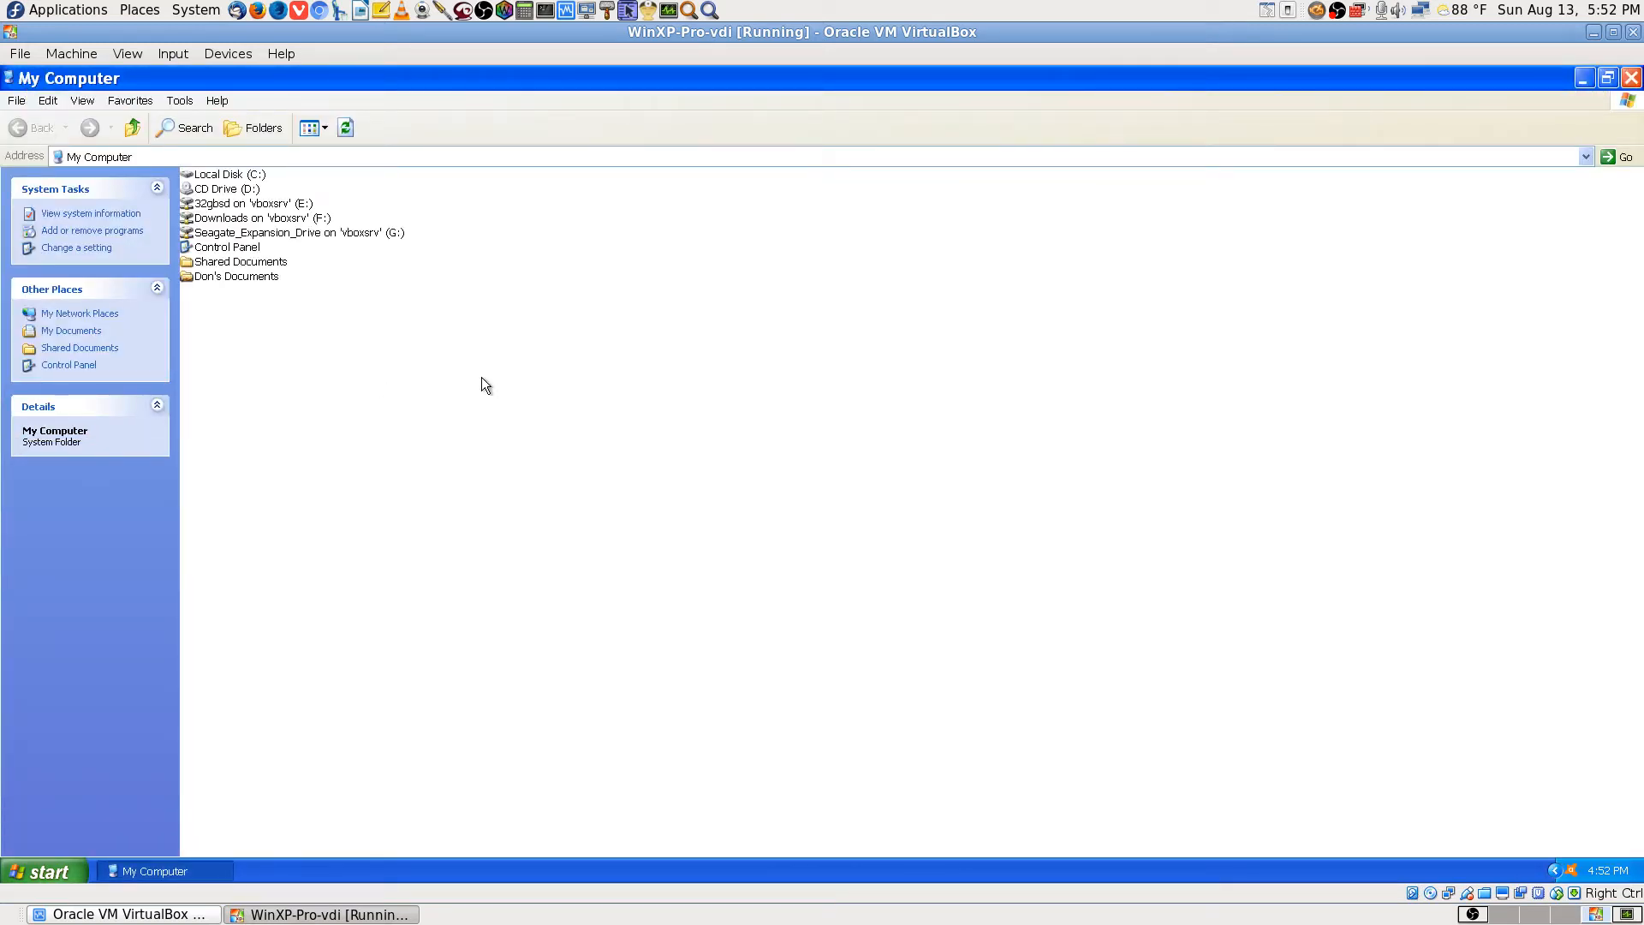
pyautogui.click(254, 129)
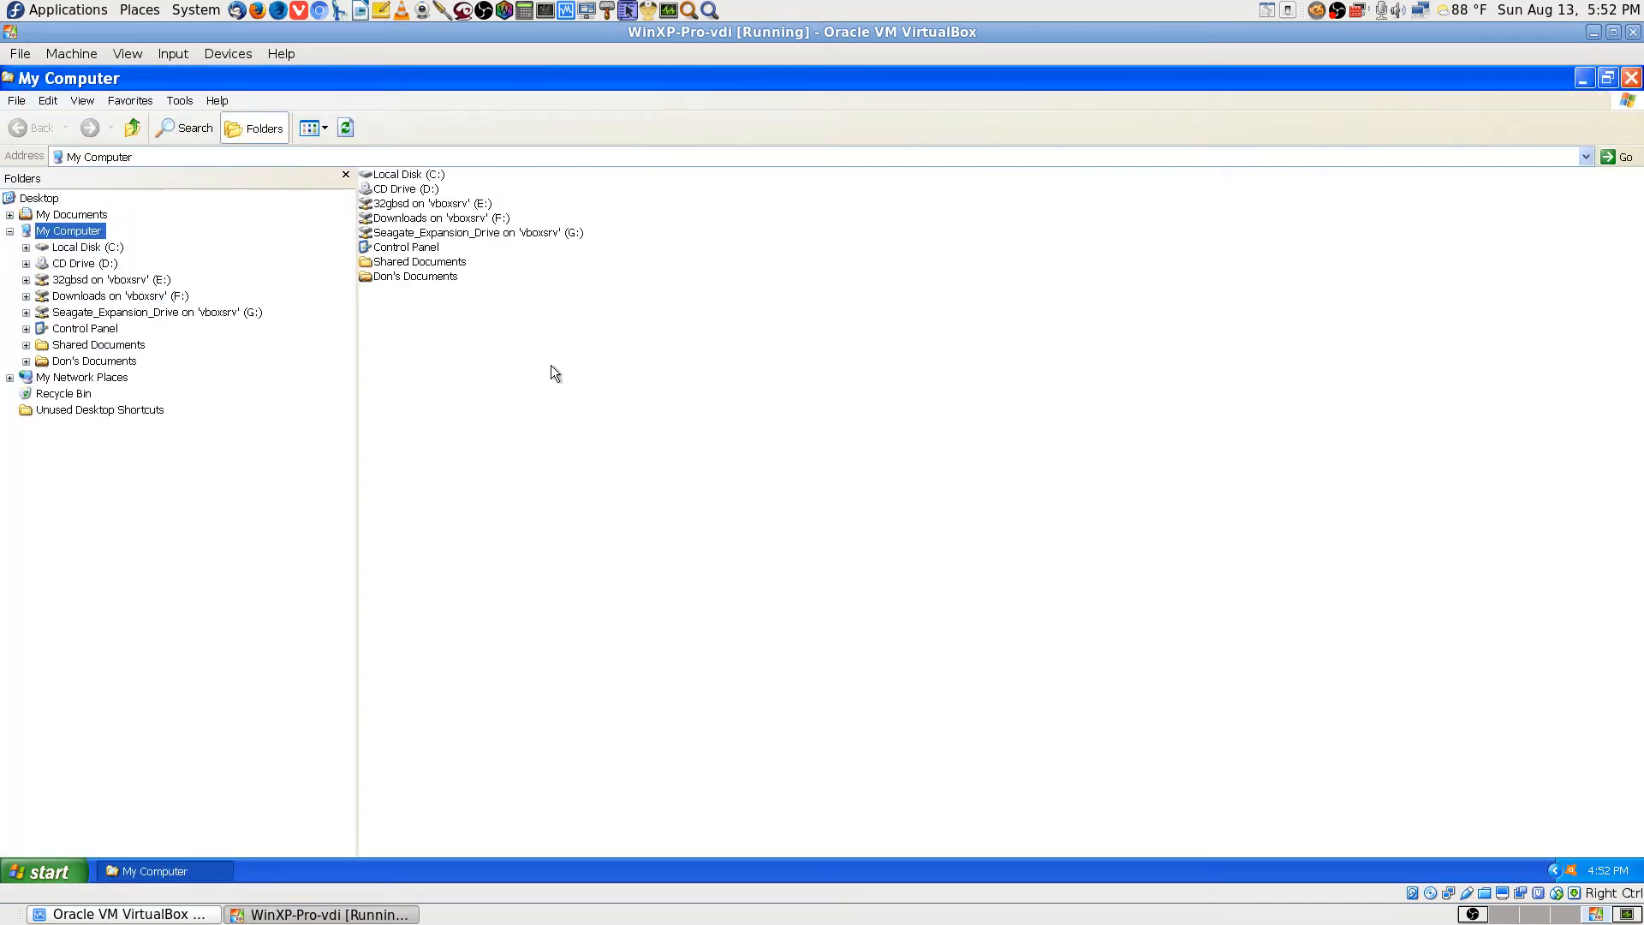
pyautogui.click(446, 206)
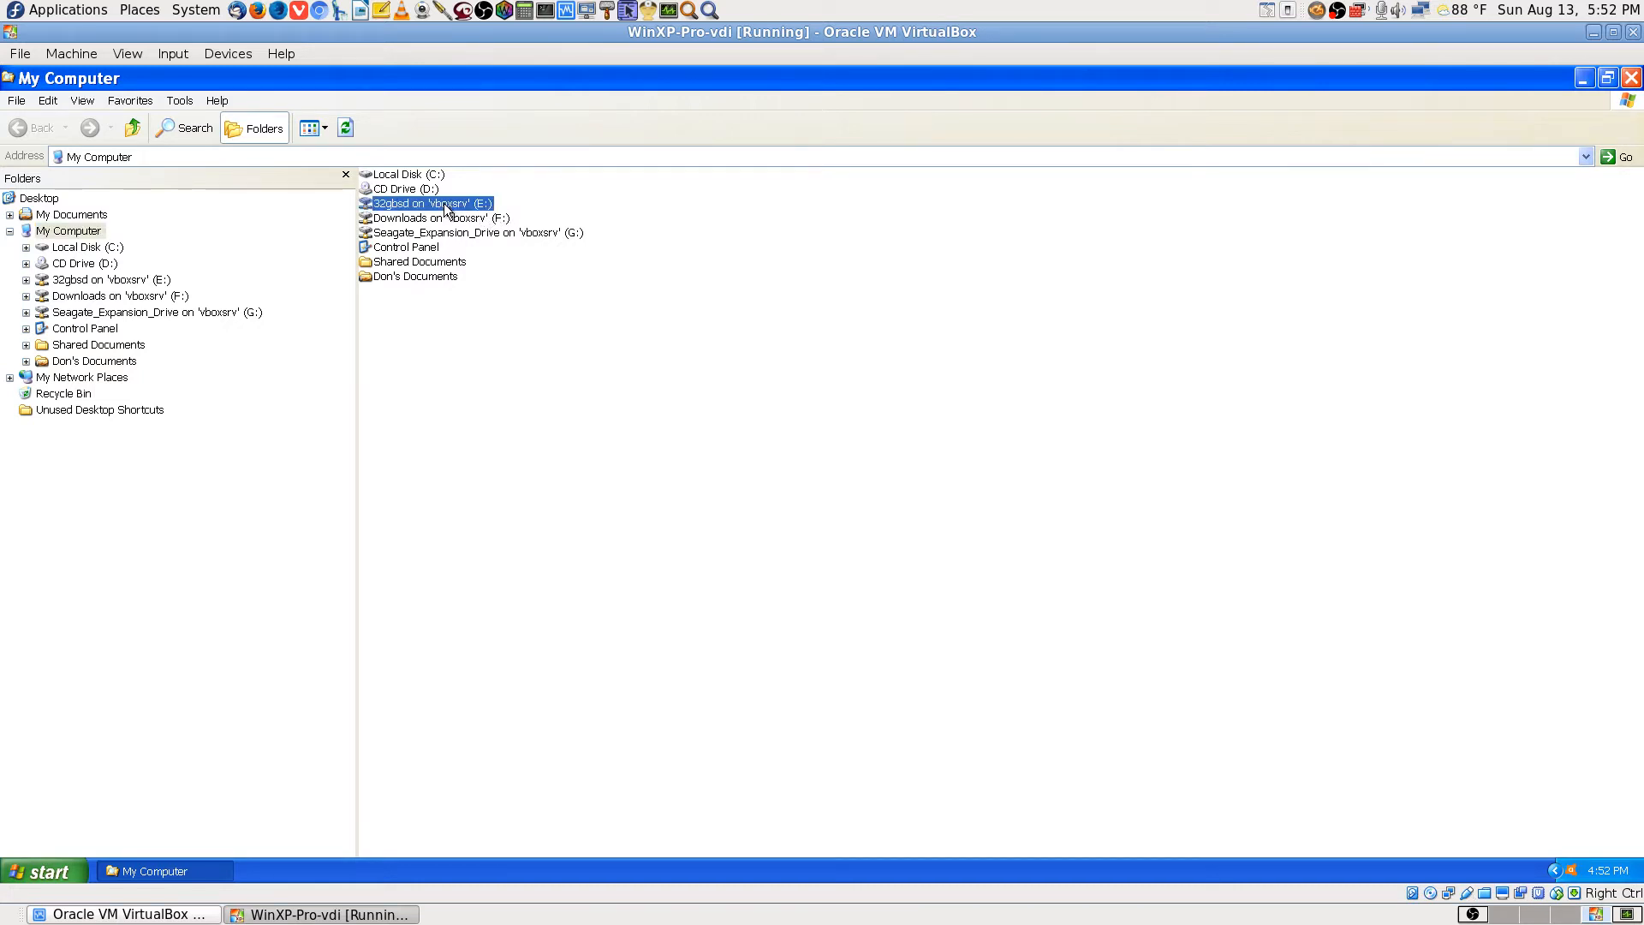
pyautogui.doubleClick(446, 208)
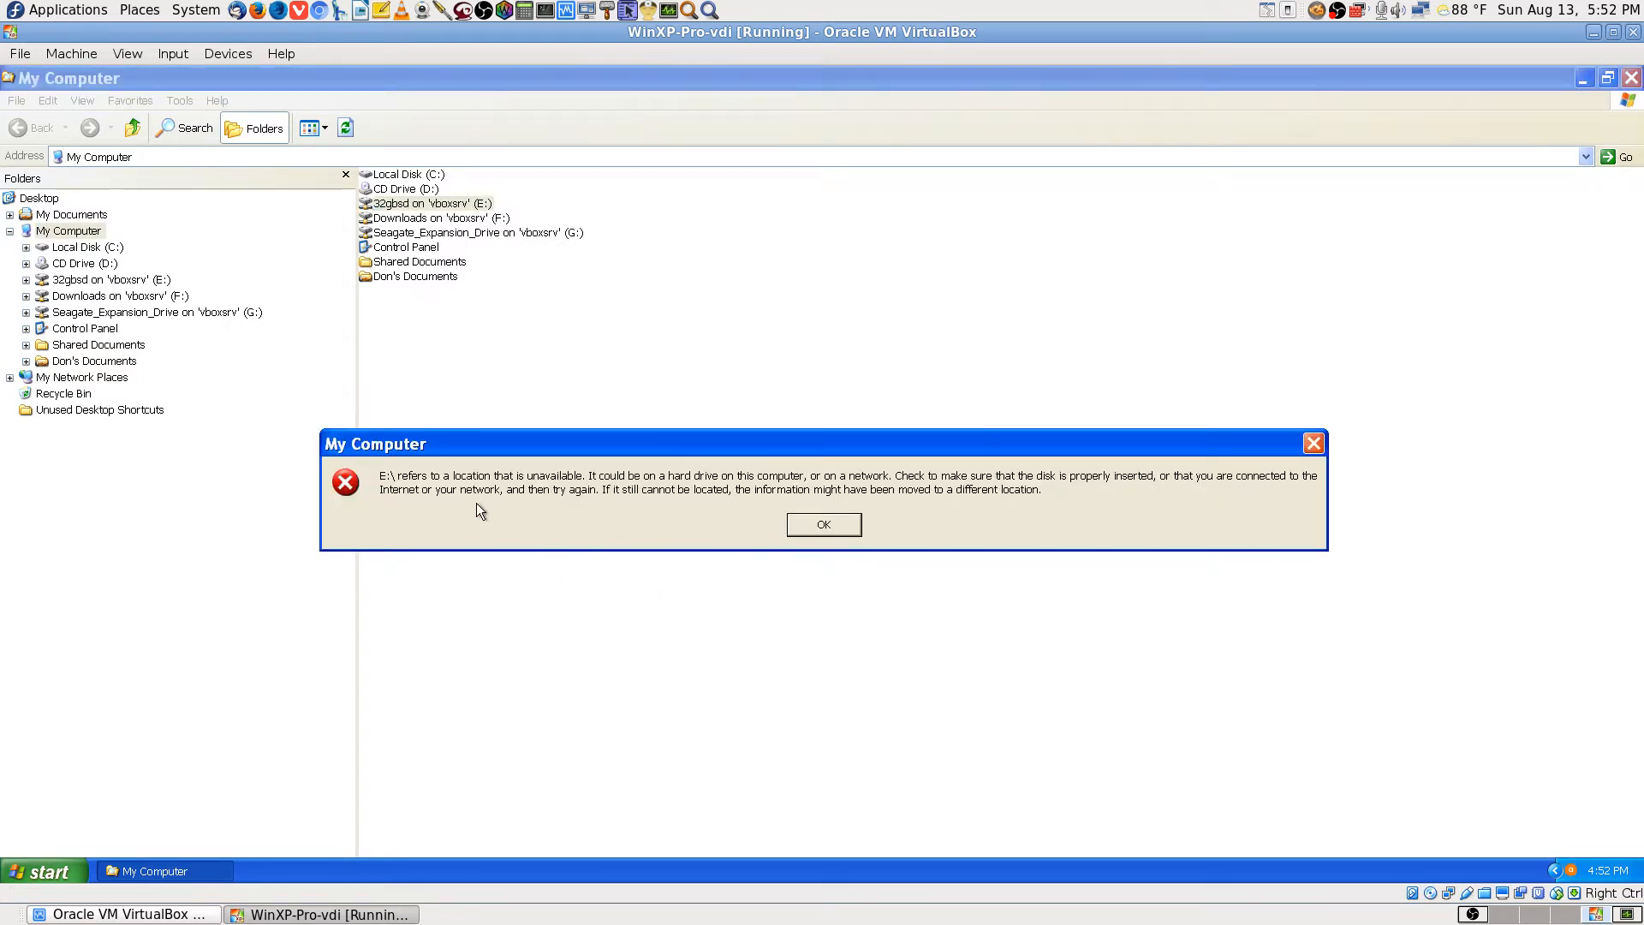
pyautogui.click(808, 526)
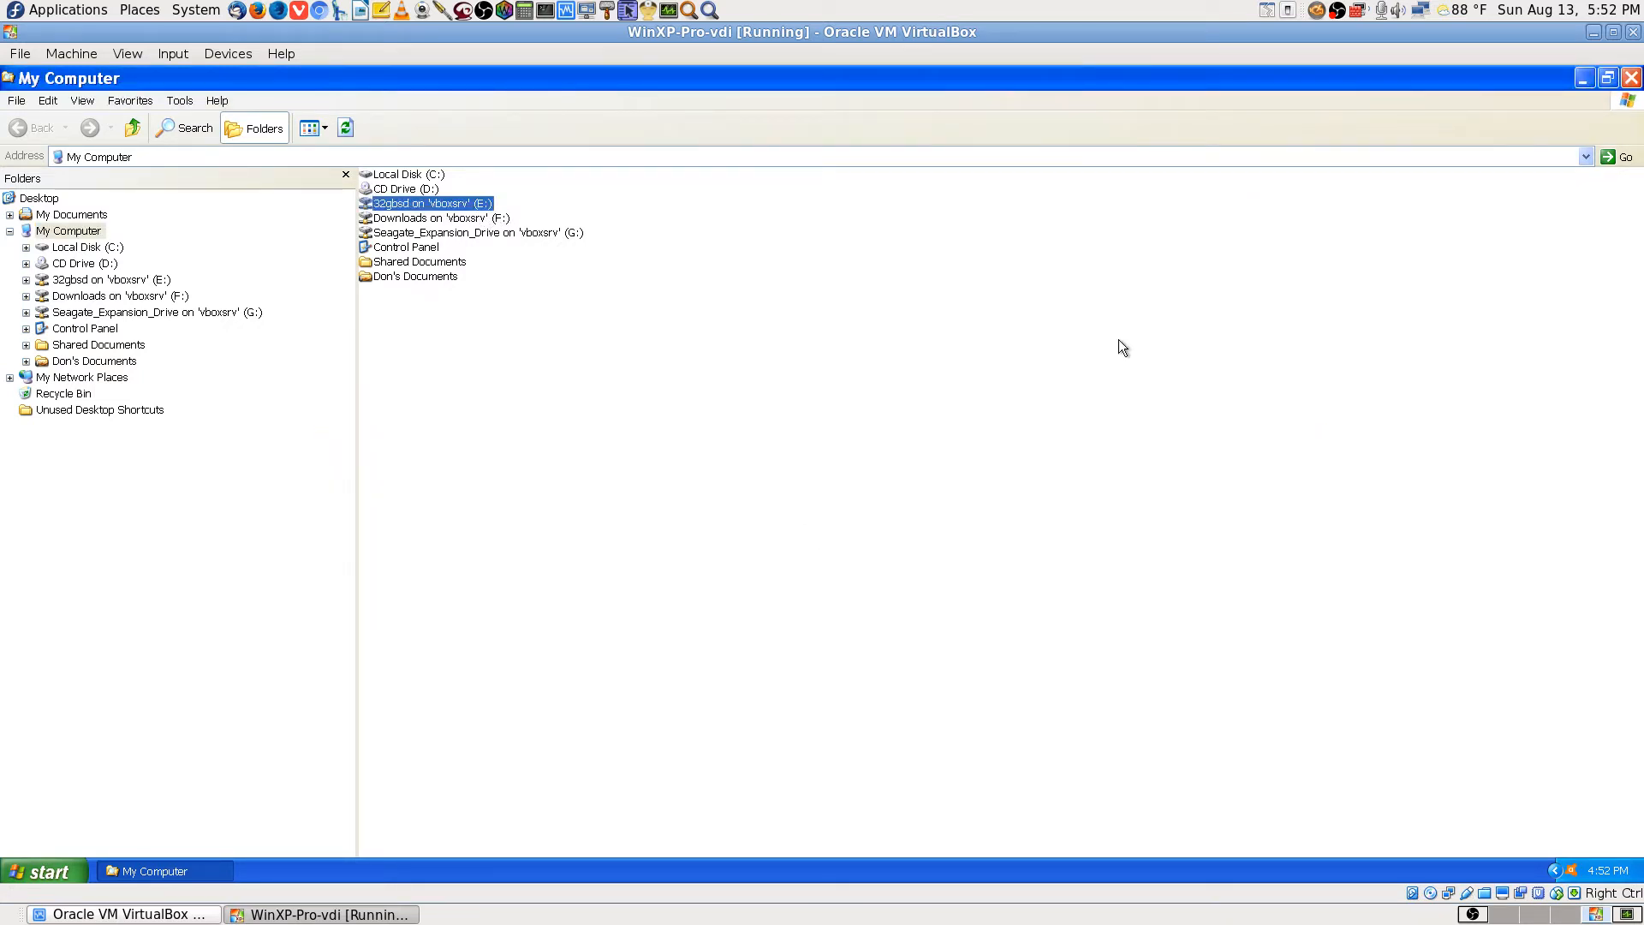
pyautogui.click(993, 323)
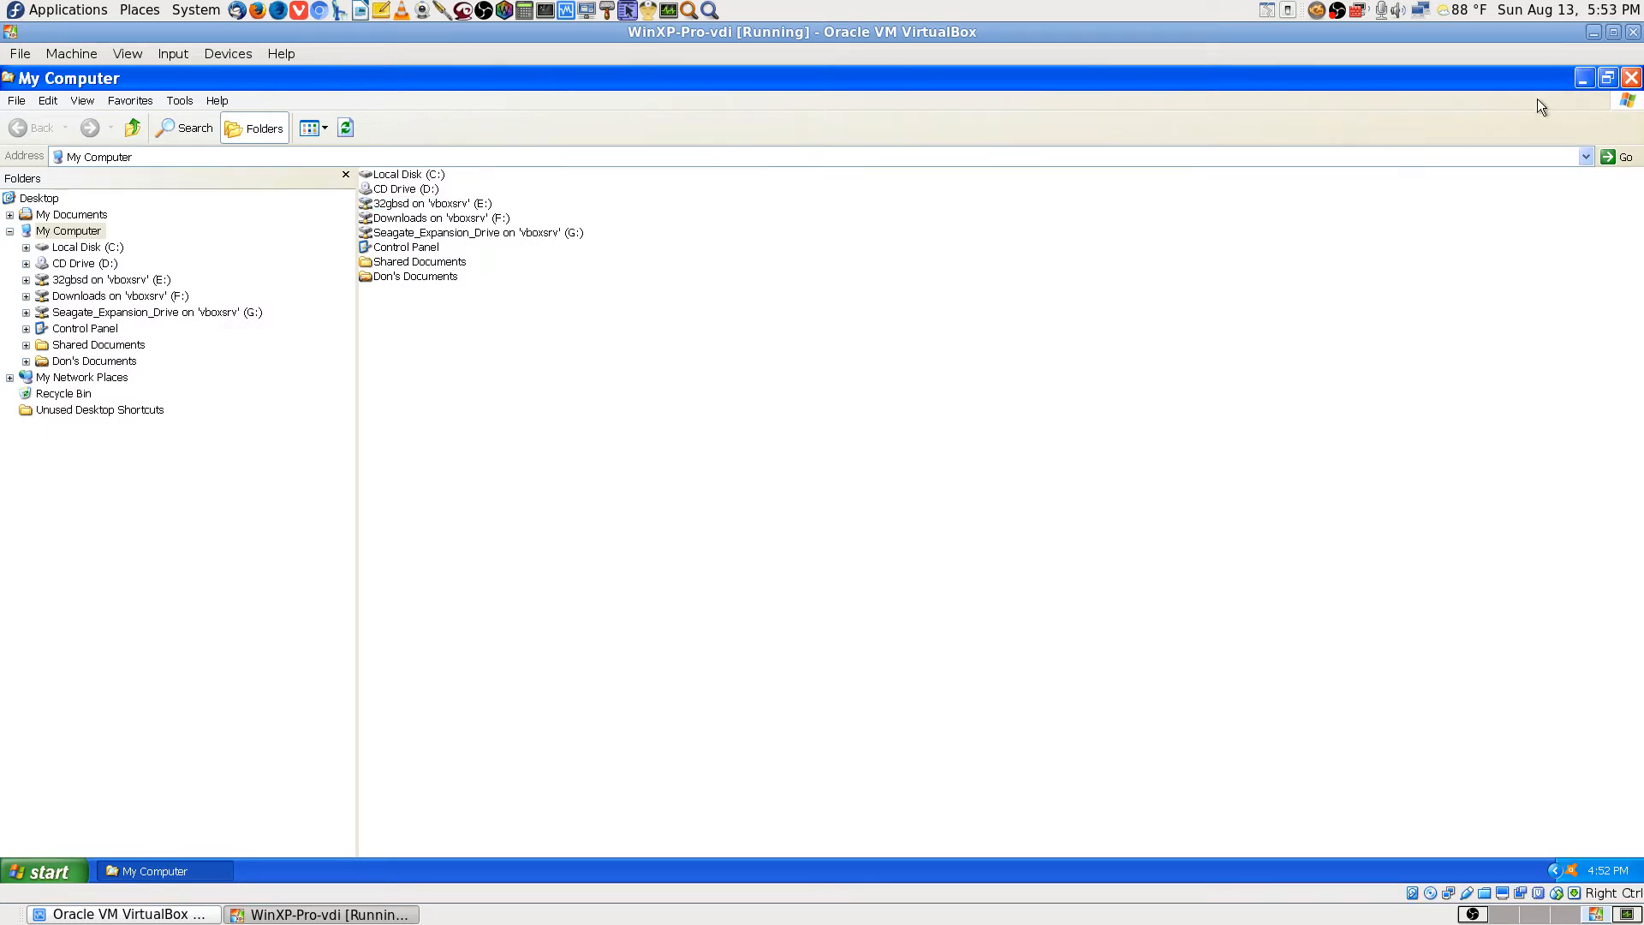
pyautogui.click(1631, 78)
# Check the attachment of the Generic Mass Storage Device among the machine's USB devices and show the guest's hidden notification icons.
pyautogui.click(226, 52)
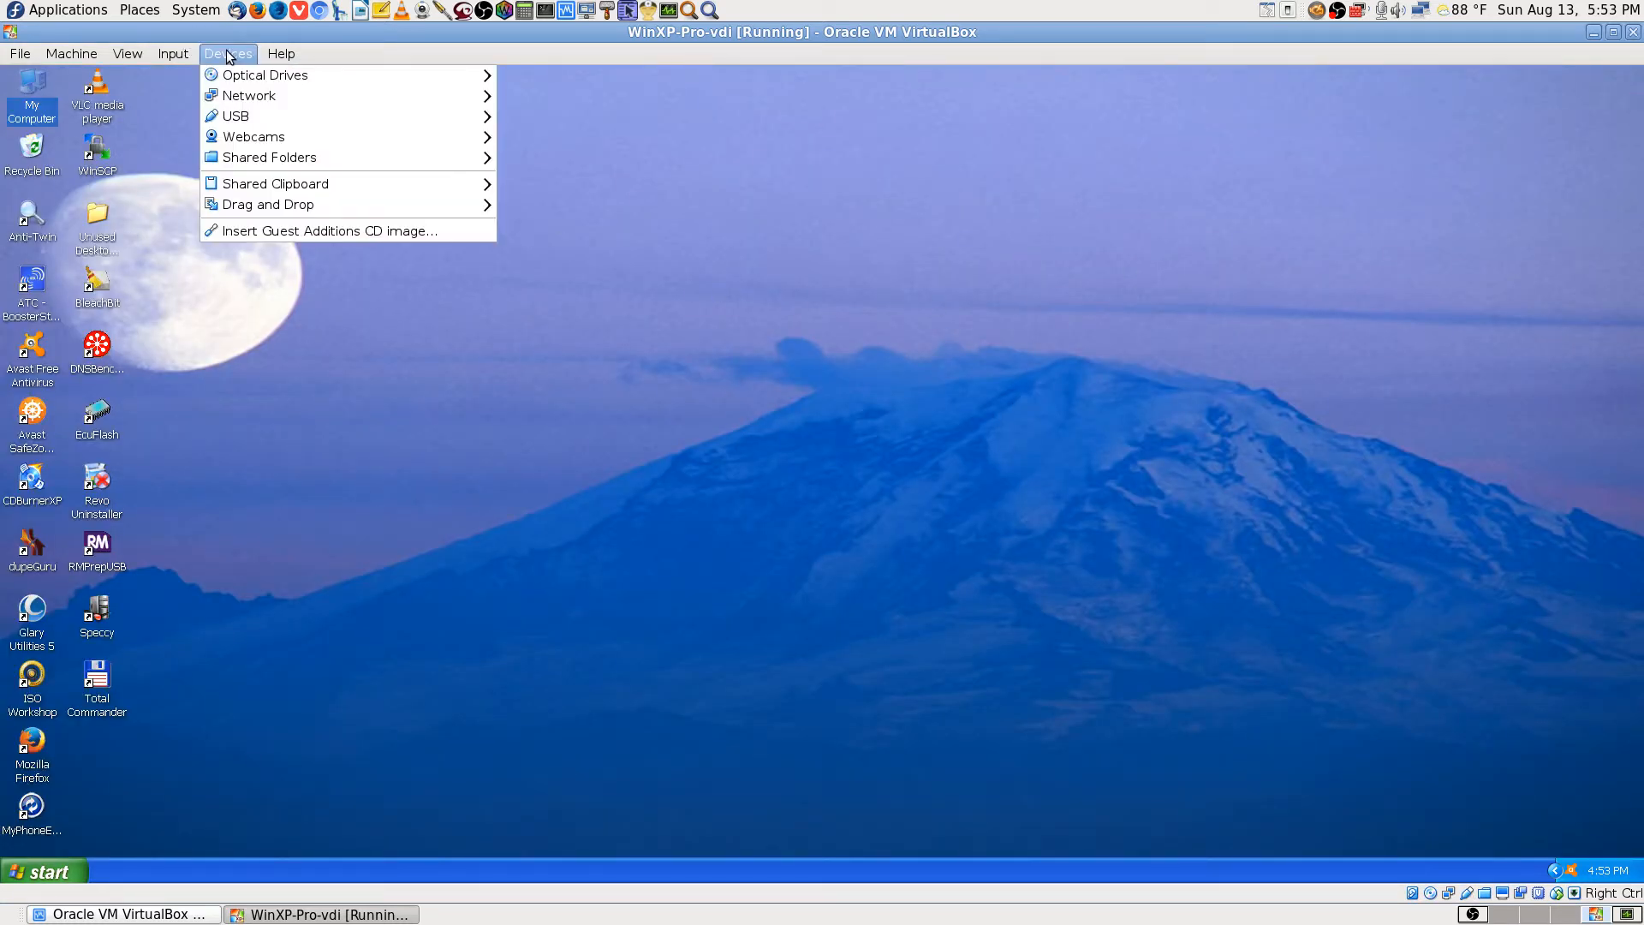
pyautogui.moveTo(240, 116)
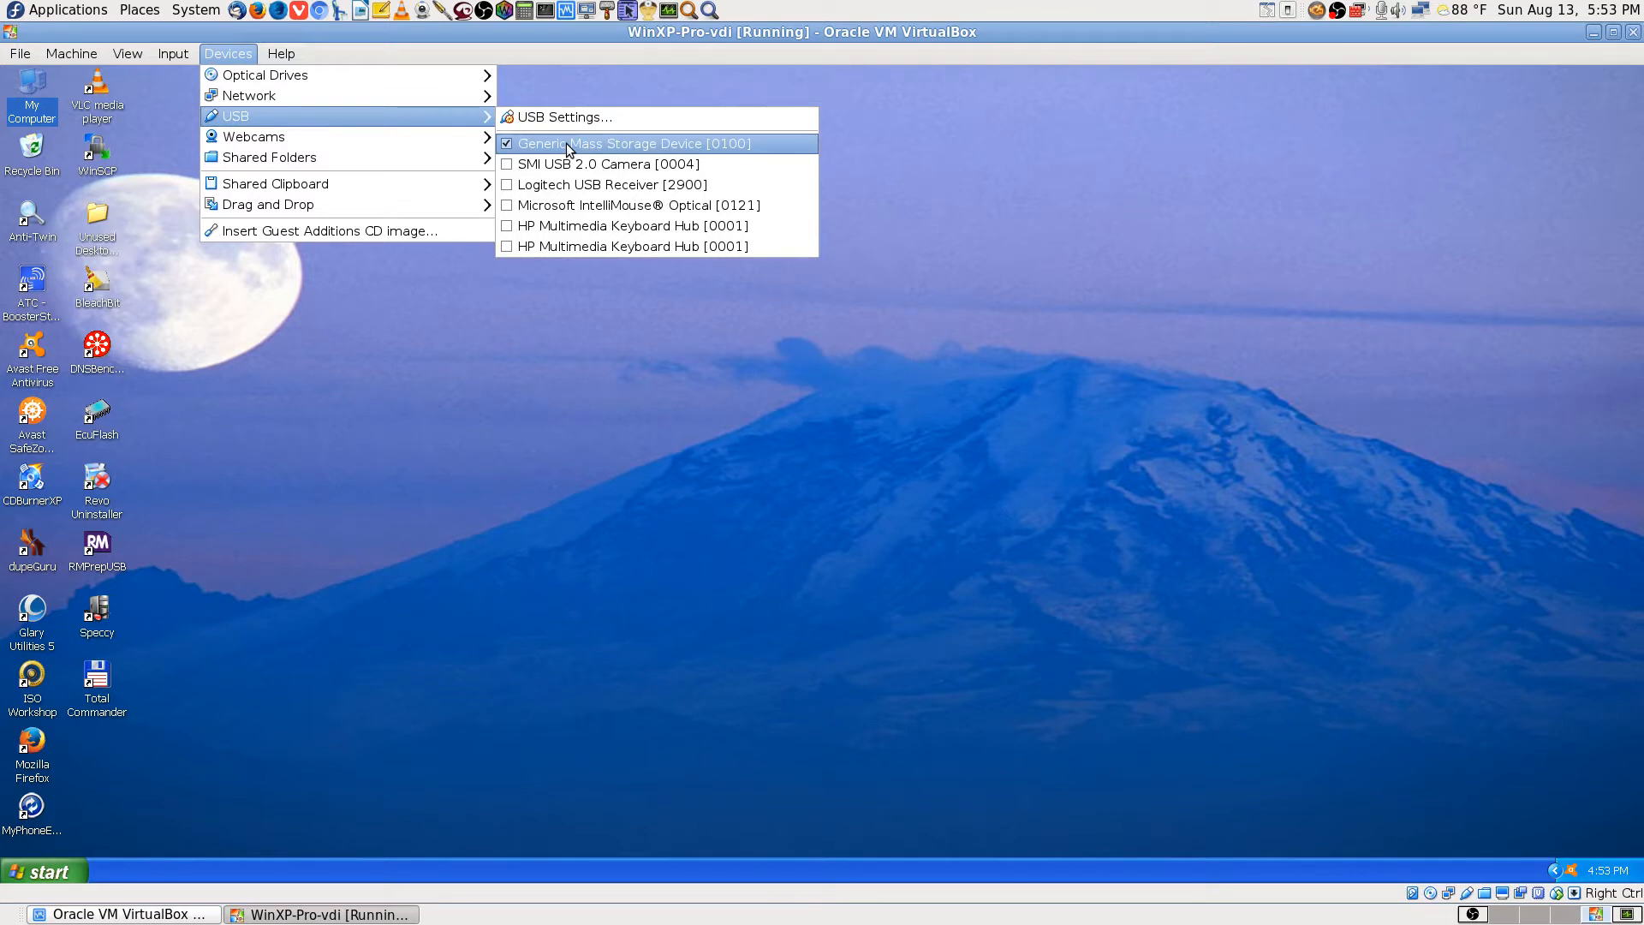
pyautogui.click(531, 632)
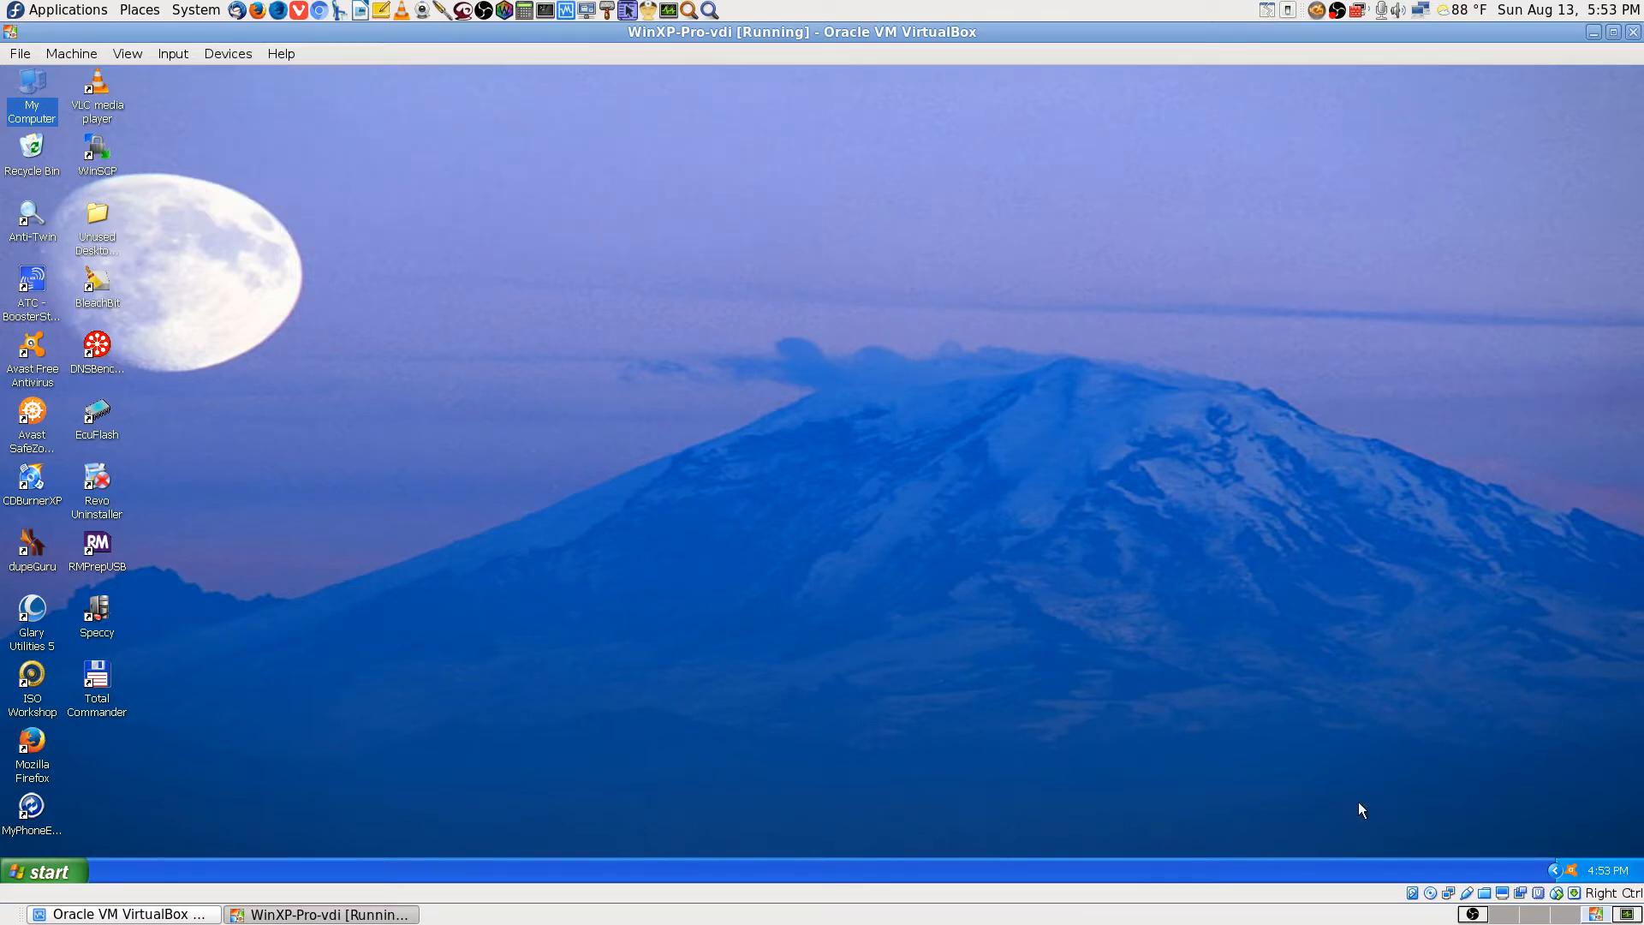
pyautogui.click(1553, 870)
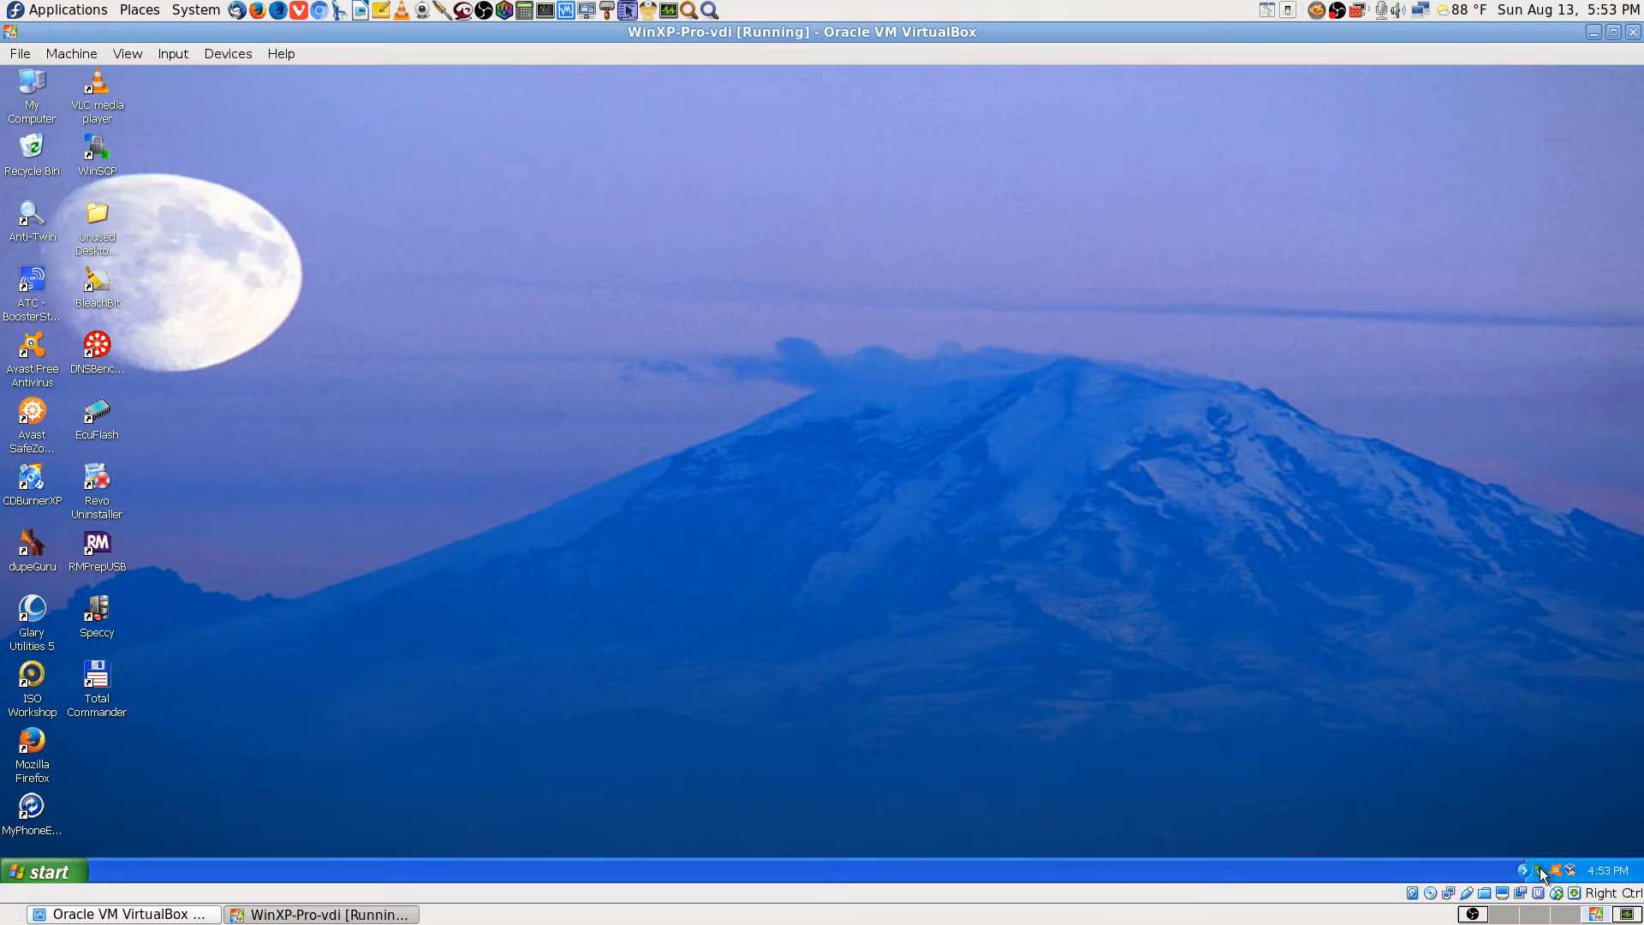
# Check the guest's Safely Remove Hardware options for the USB Mass Storage Device and dismiss them without removing anything.
pyautogui.rightClick(1539, 867)
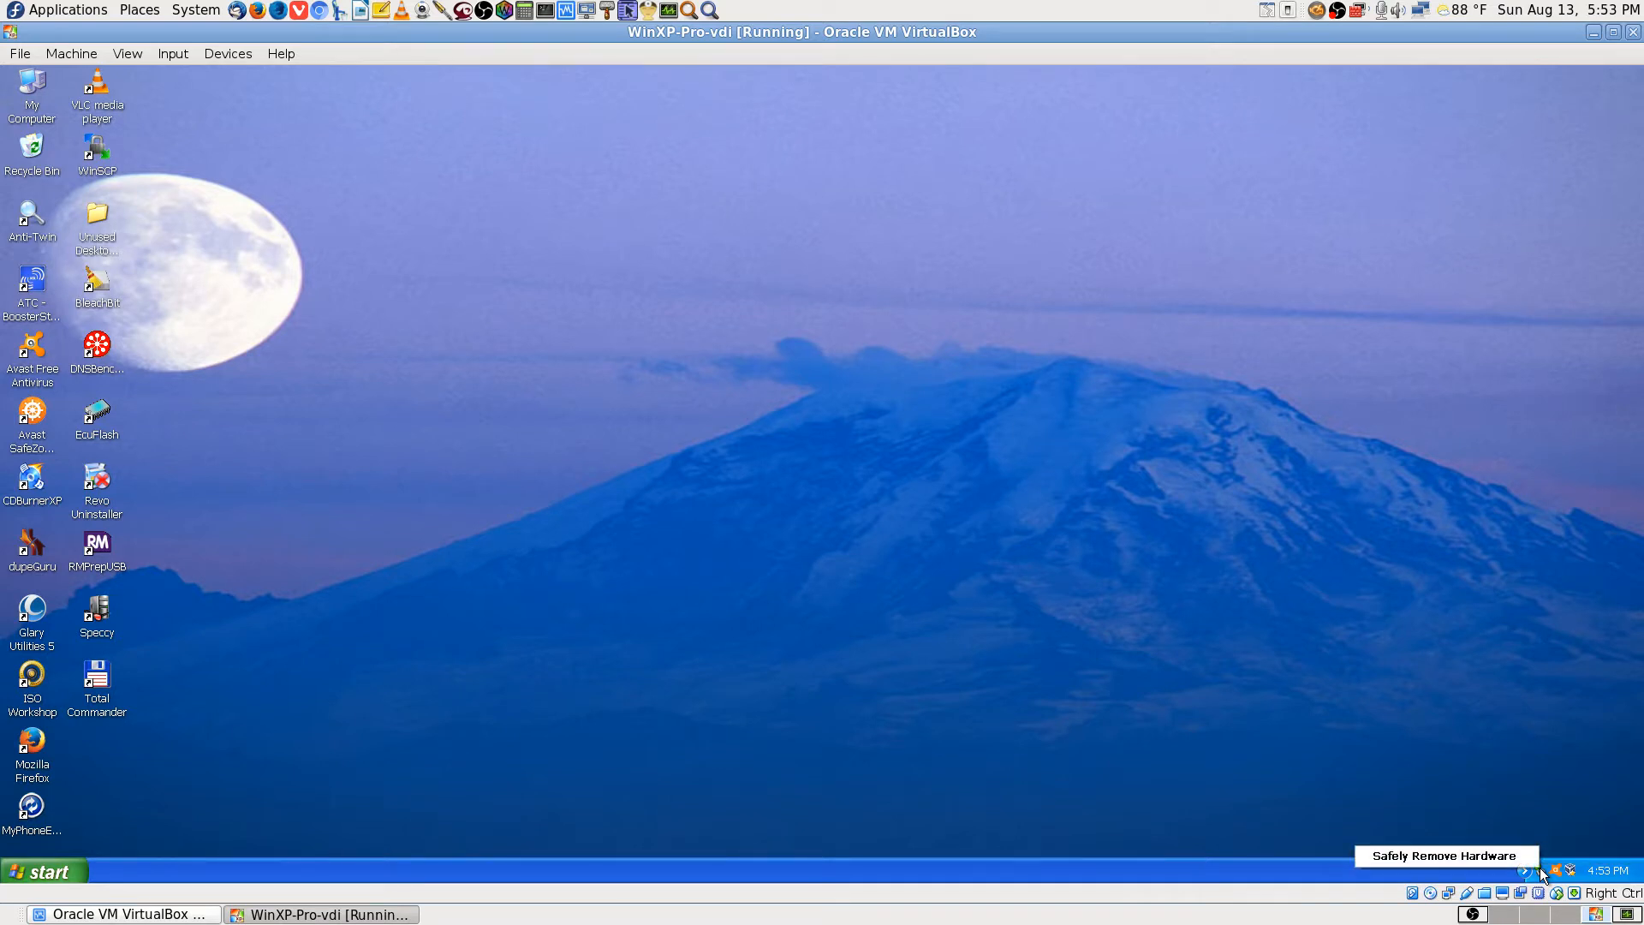
pyautogui.click(1377, 748)
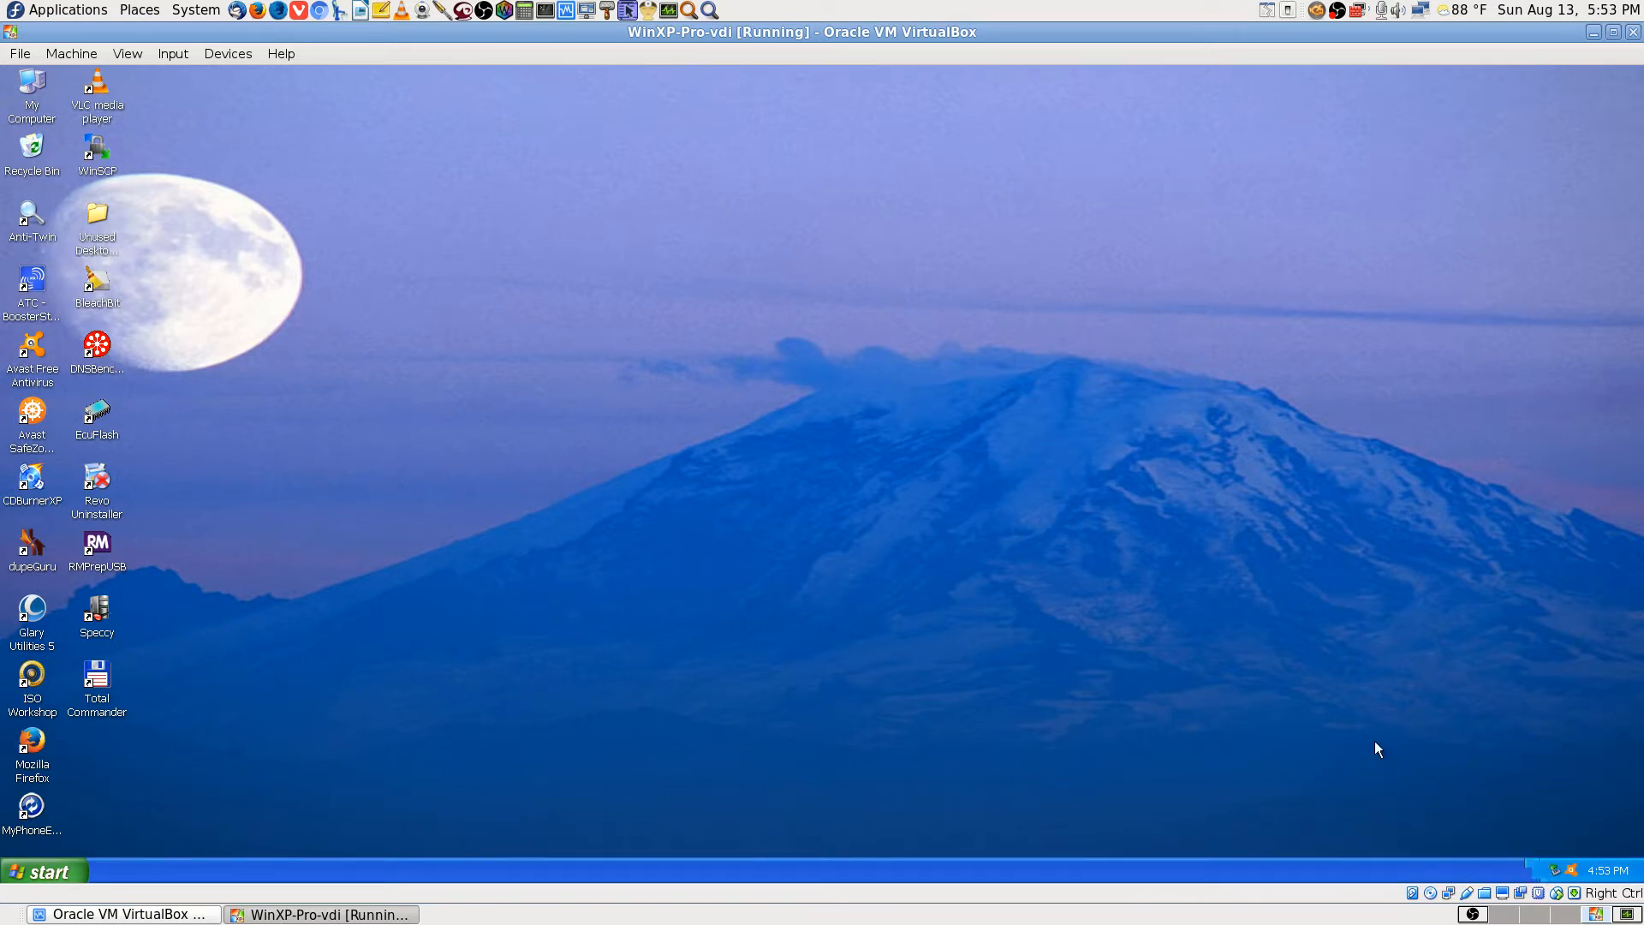
pyautogui.click(1553, 870)
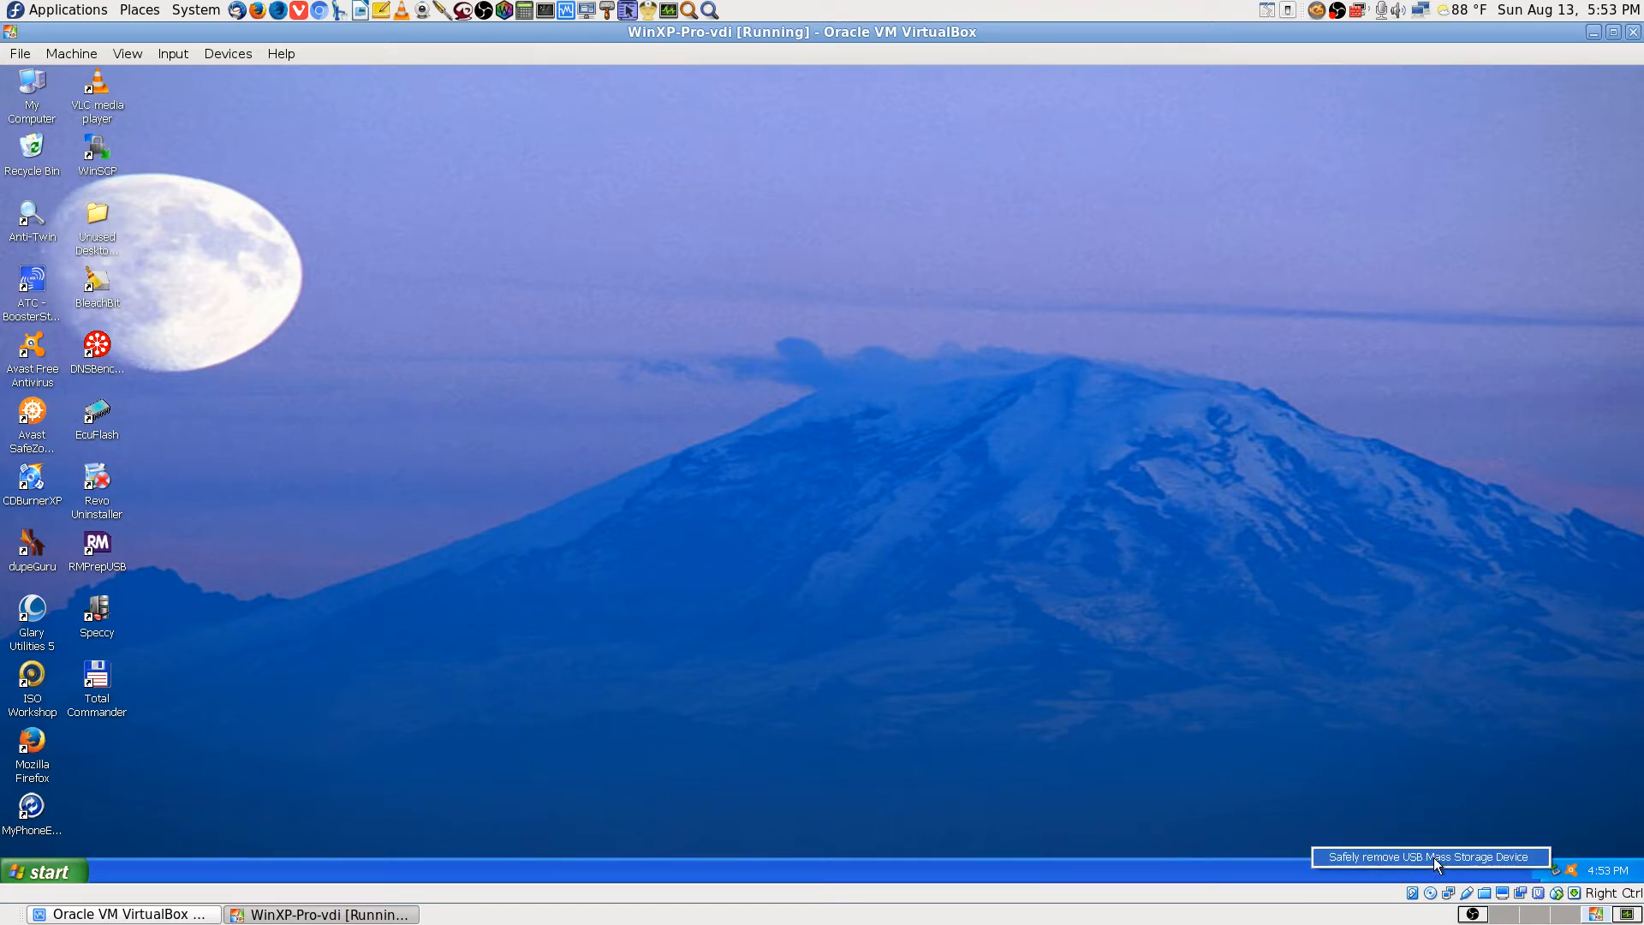
pyautogui.click(1271, 649)
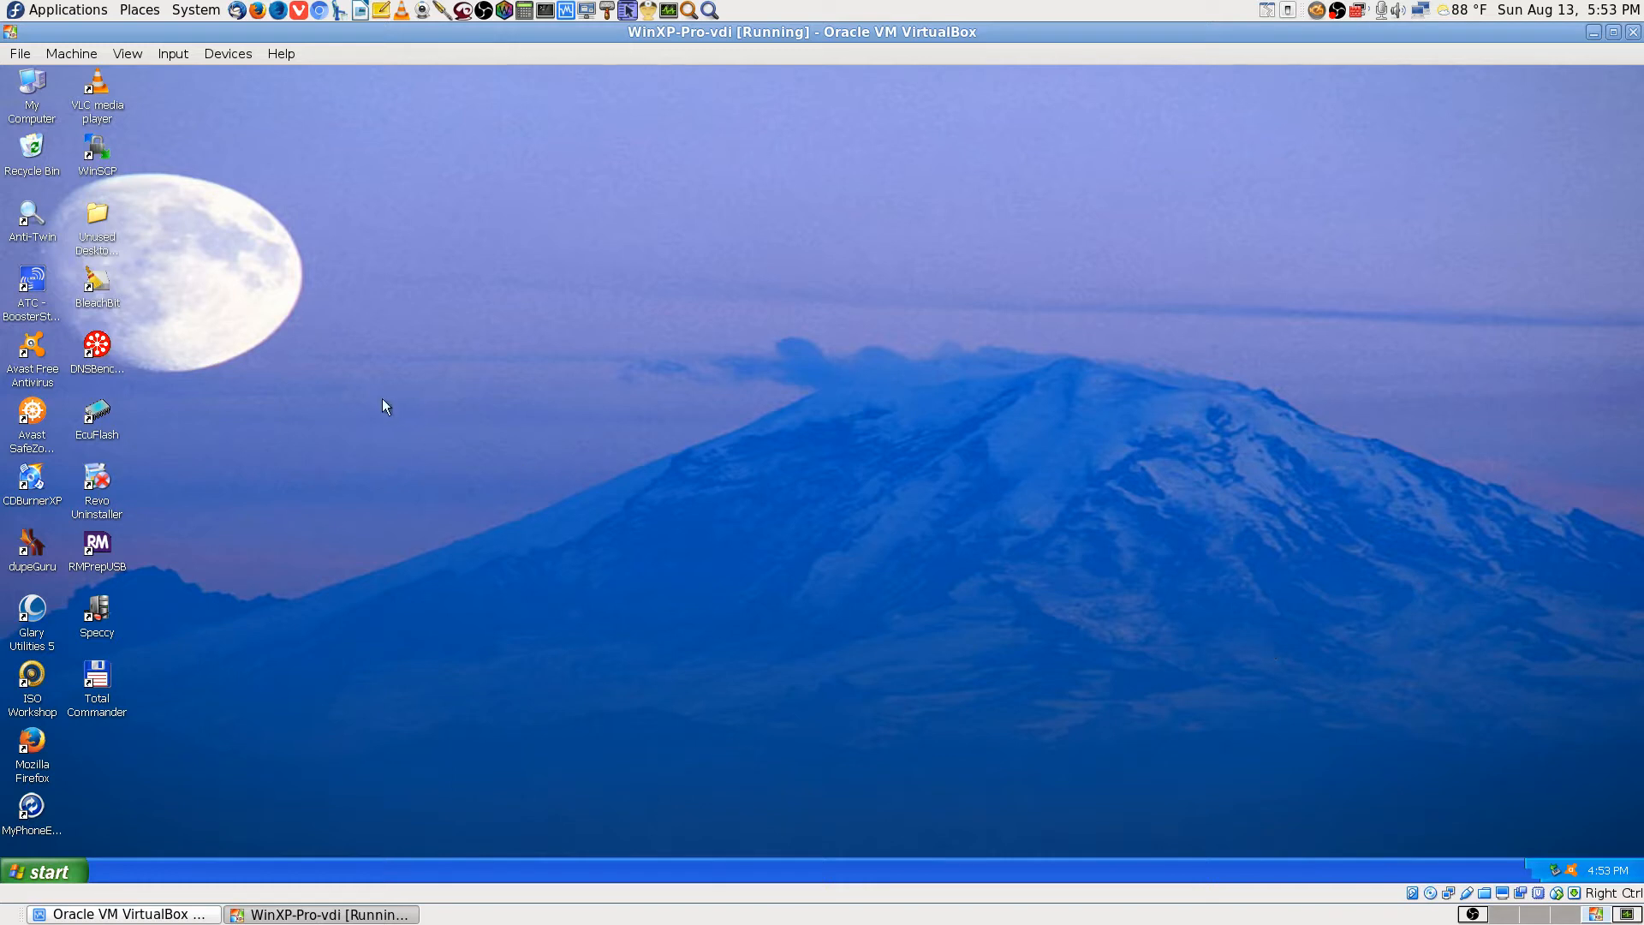
# Try to open the 32gbsd shared drive (E:) from both the folder tree and the My Computer drive list, and close the window.
pyautogui.doubleClick(30, 89)
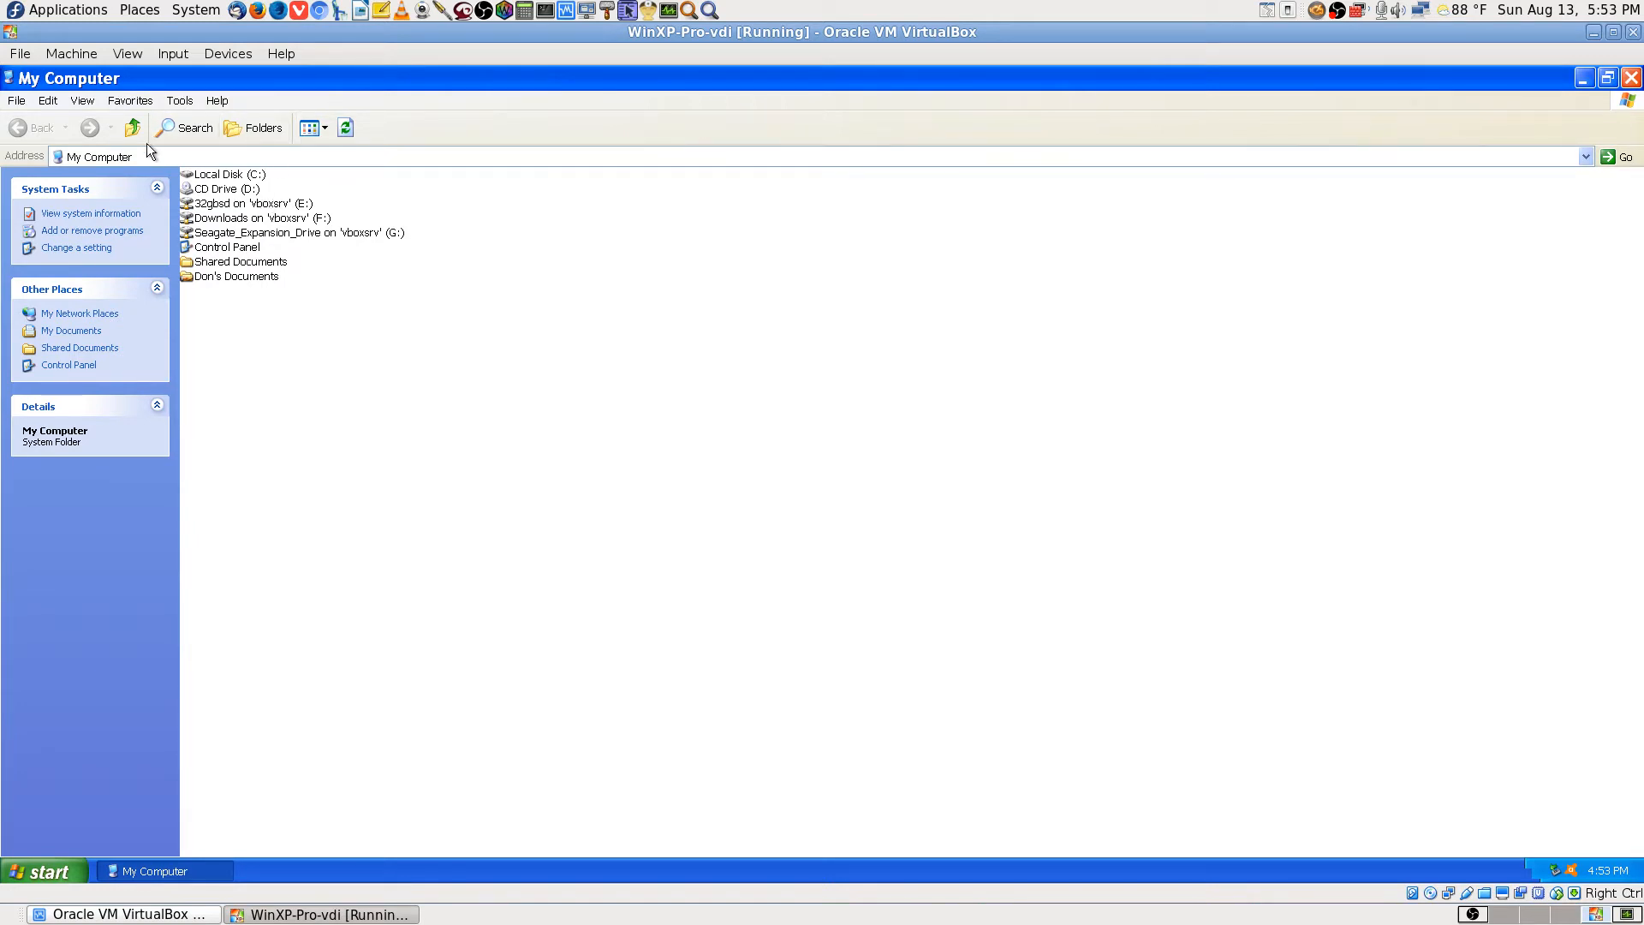
pyautogui.click(254, 127)
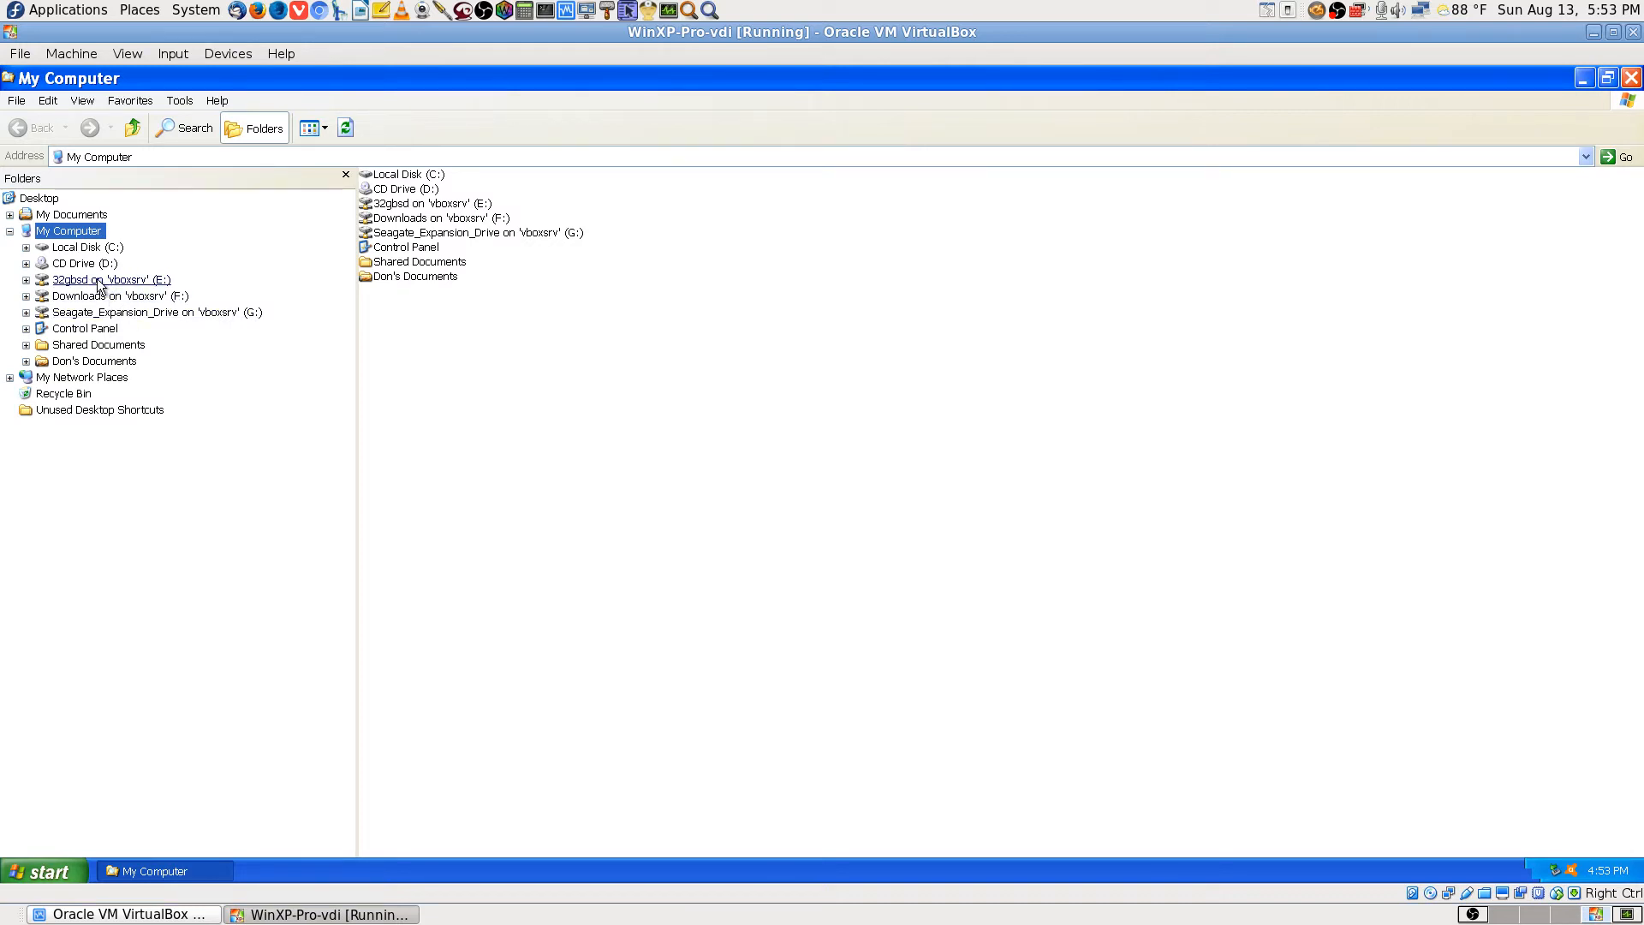
pyautogui.click(144, 282)
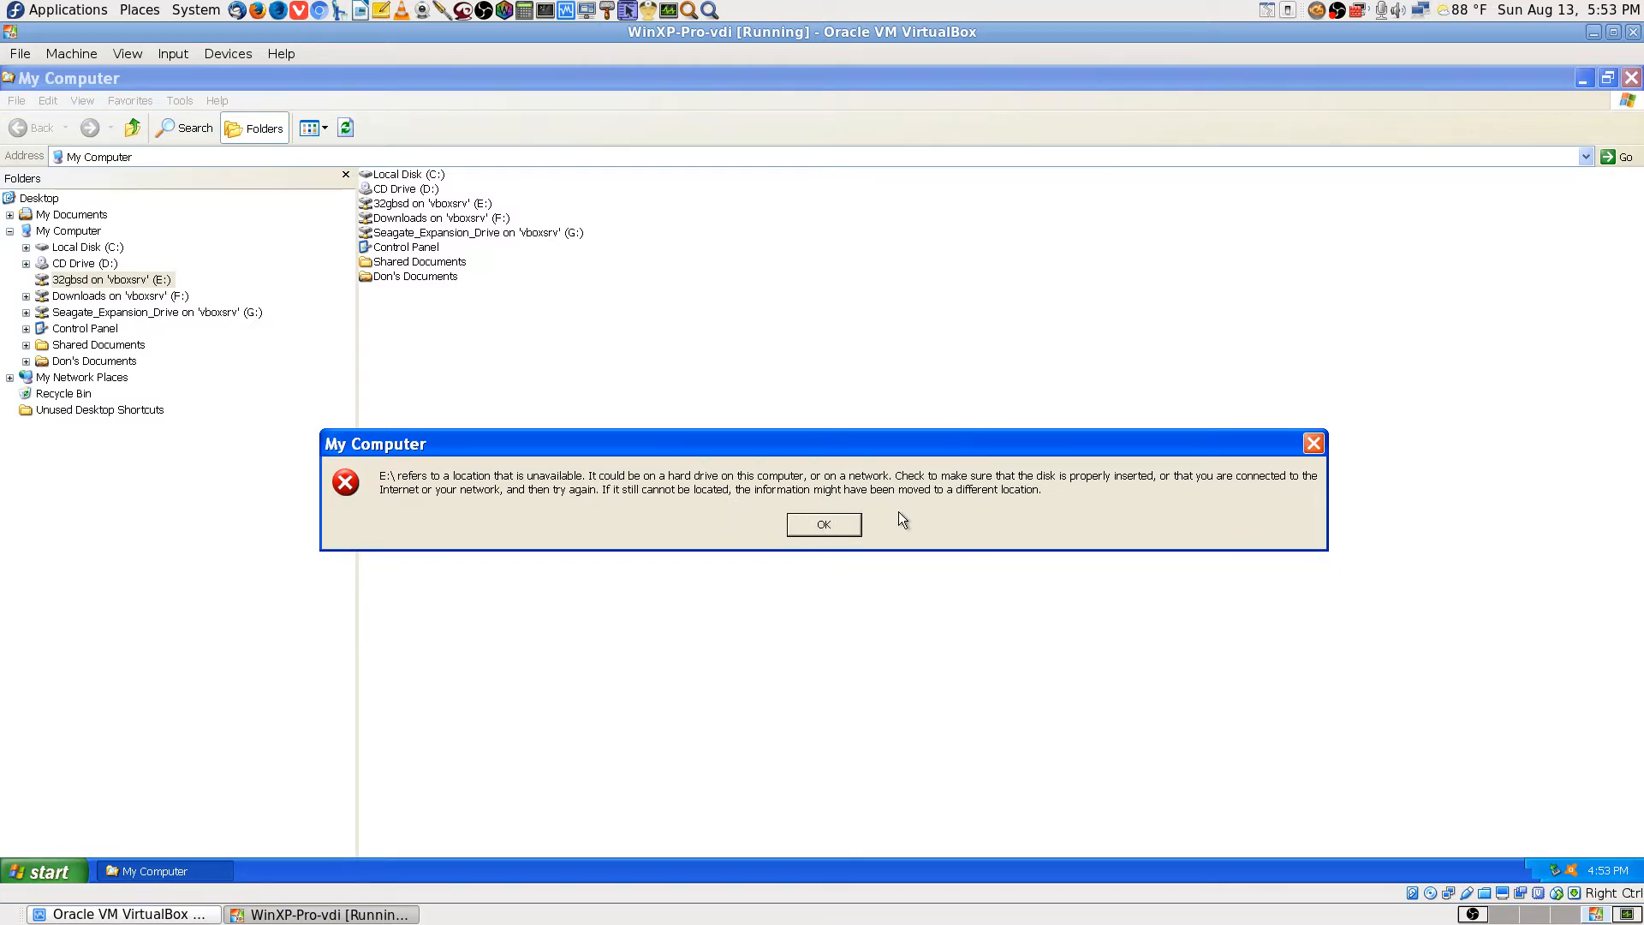
pyautogui.click(836, 526)
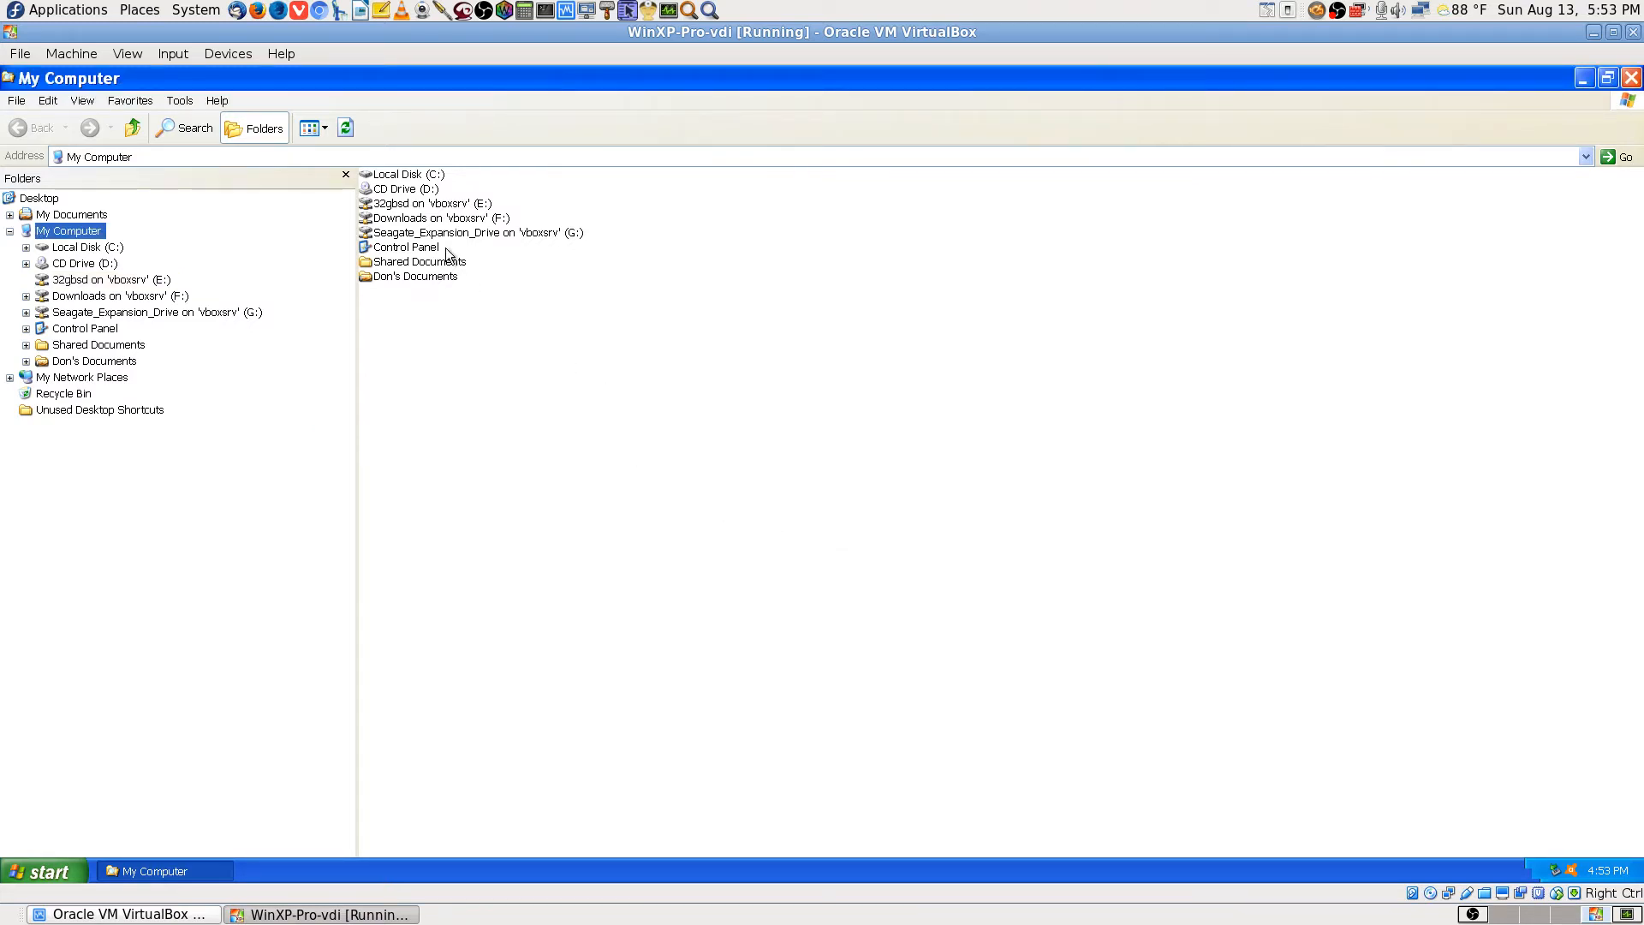
pyautogui.doubleClick(428, 204)
pyautogui.click(814, 530)
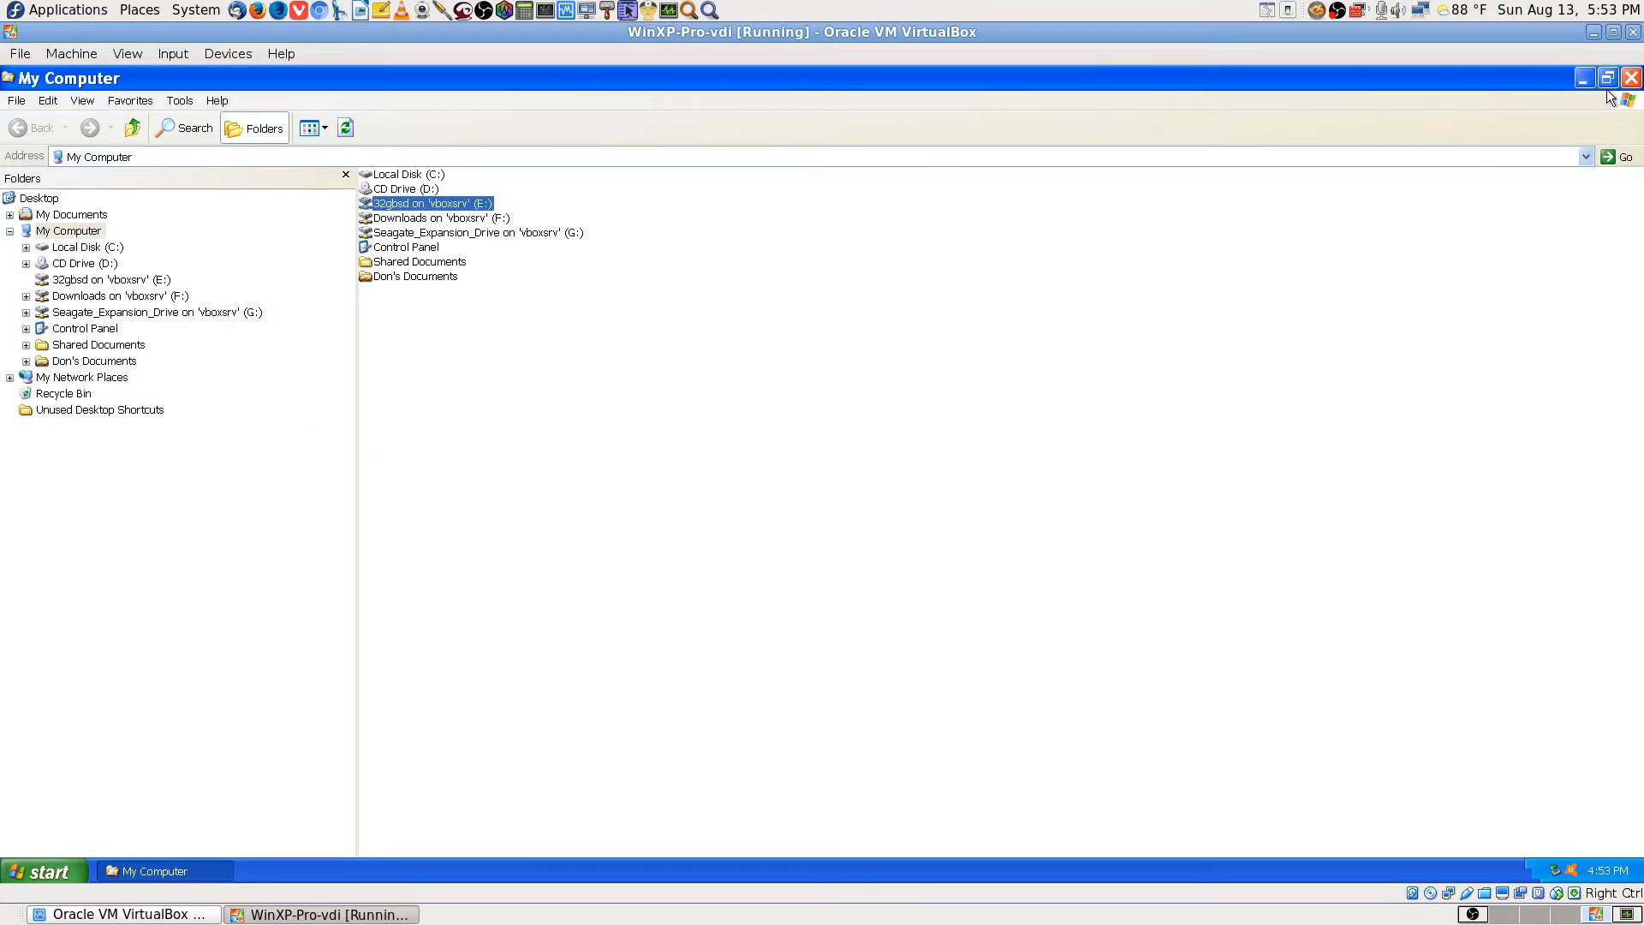
pyautogui.click(1632, 79)
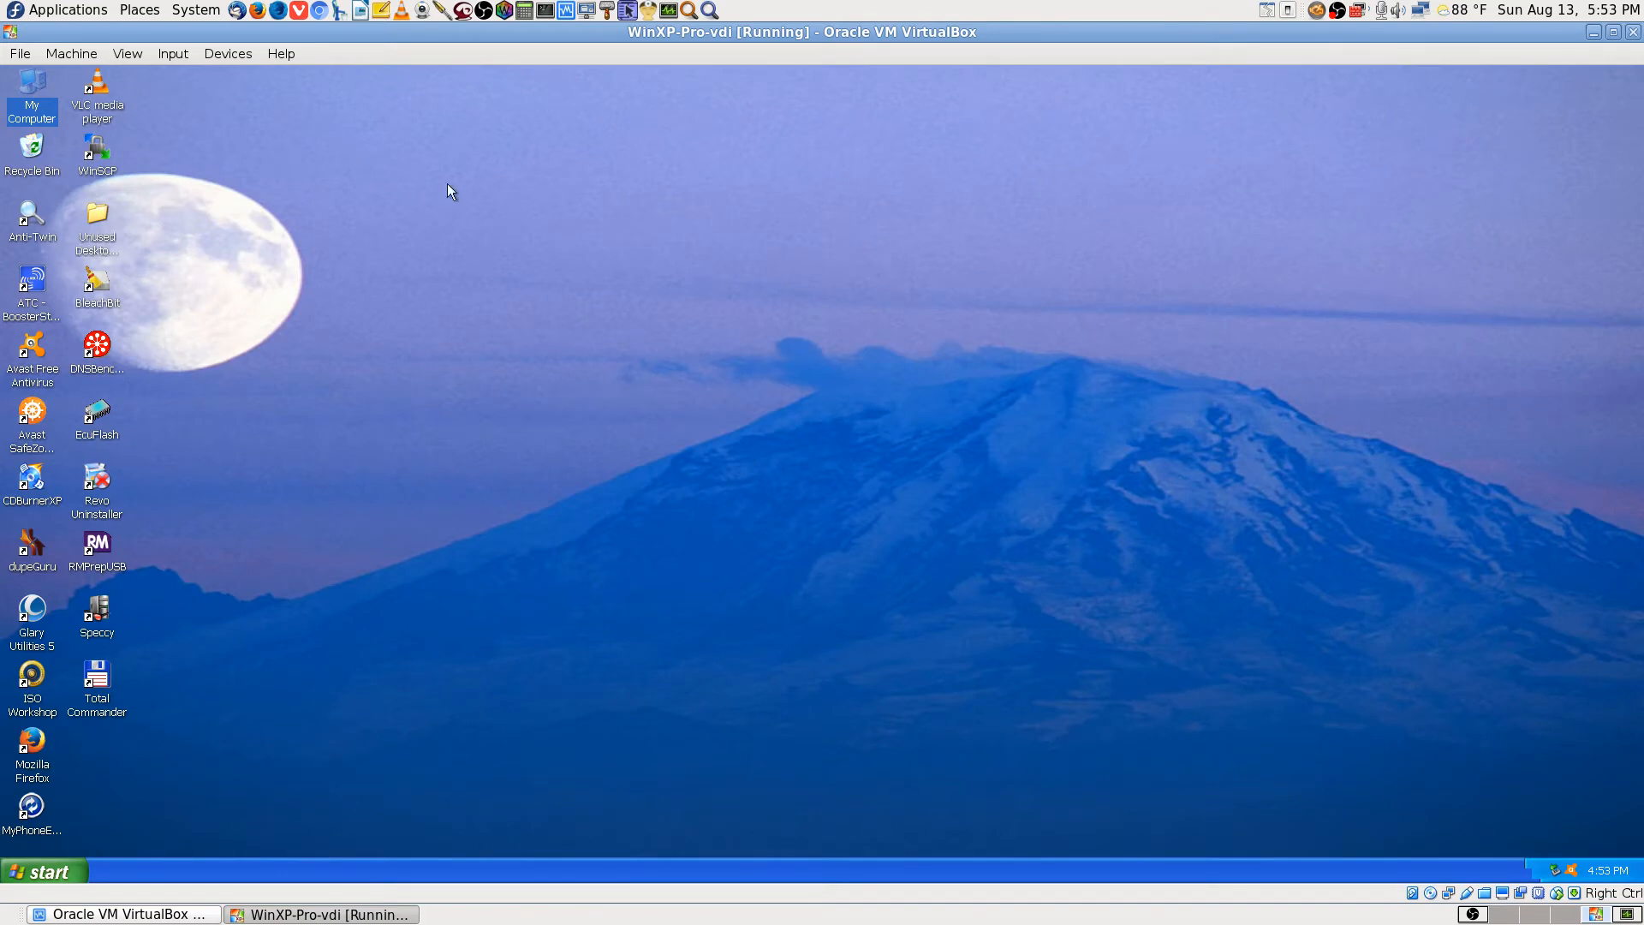
# Safely remove the USB Mass Storage Device in the guest, detach Generic Mass Storage Device [0100] from the machine, and check the USB device list.
pyautogui.click(1555, 866)
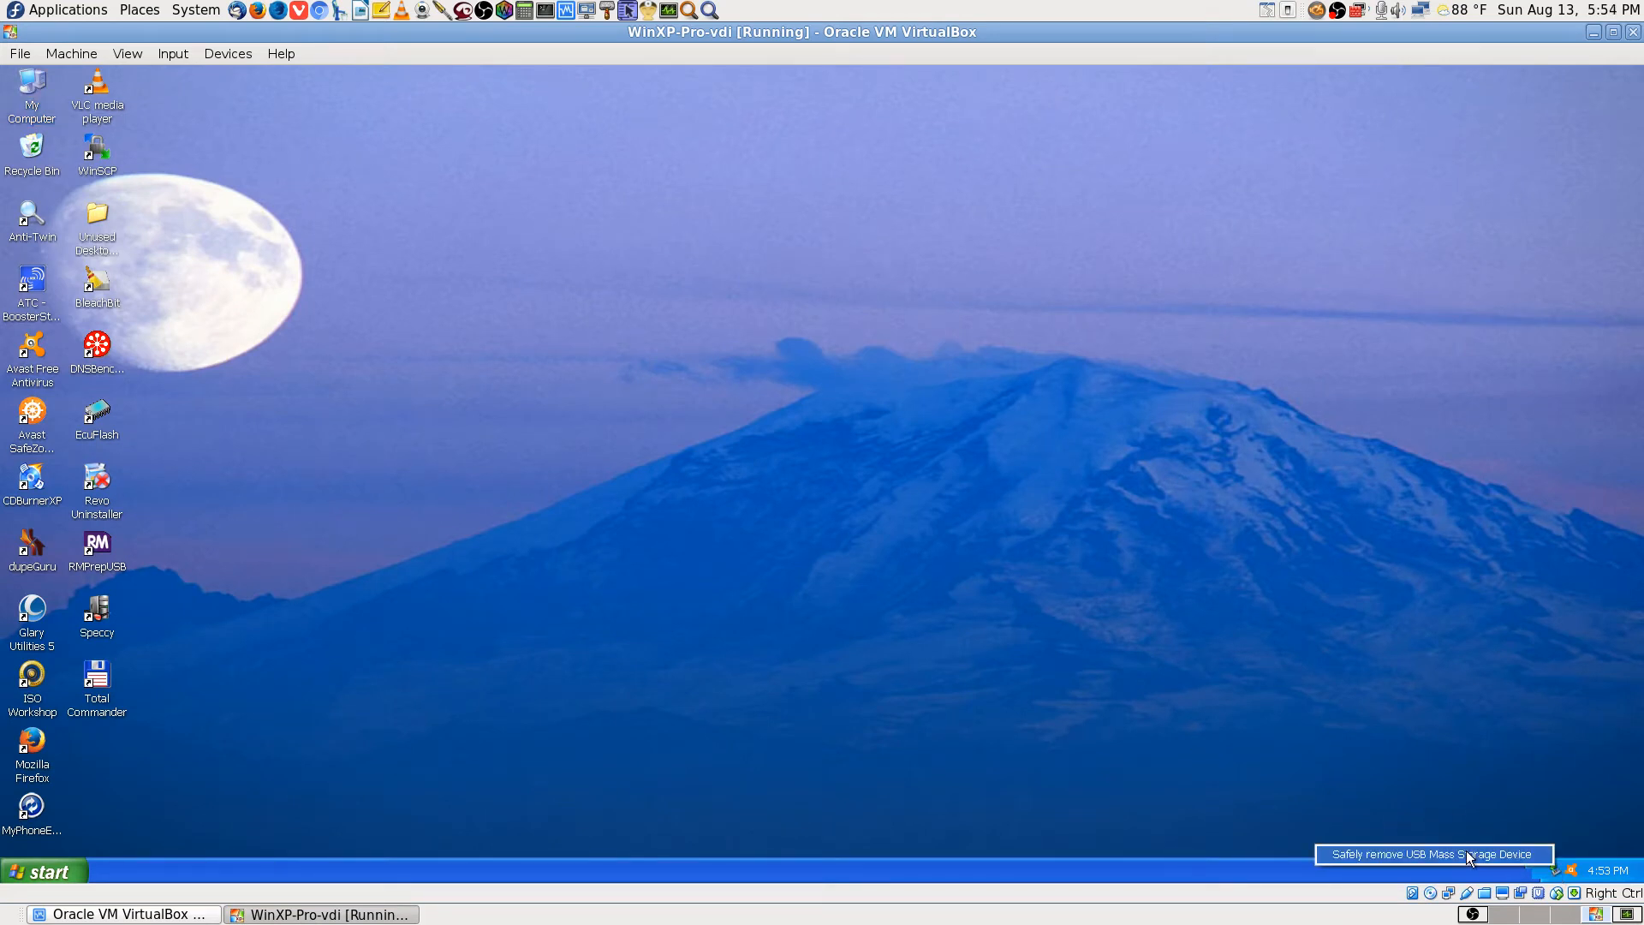
pyautogui.click(1469, 855)
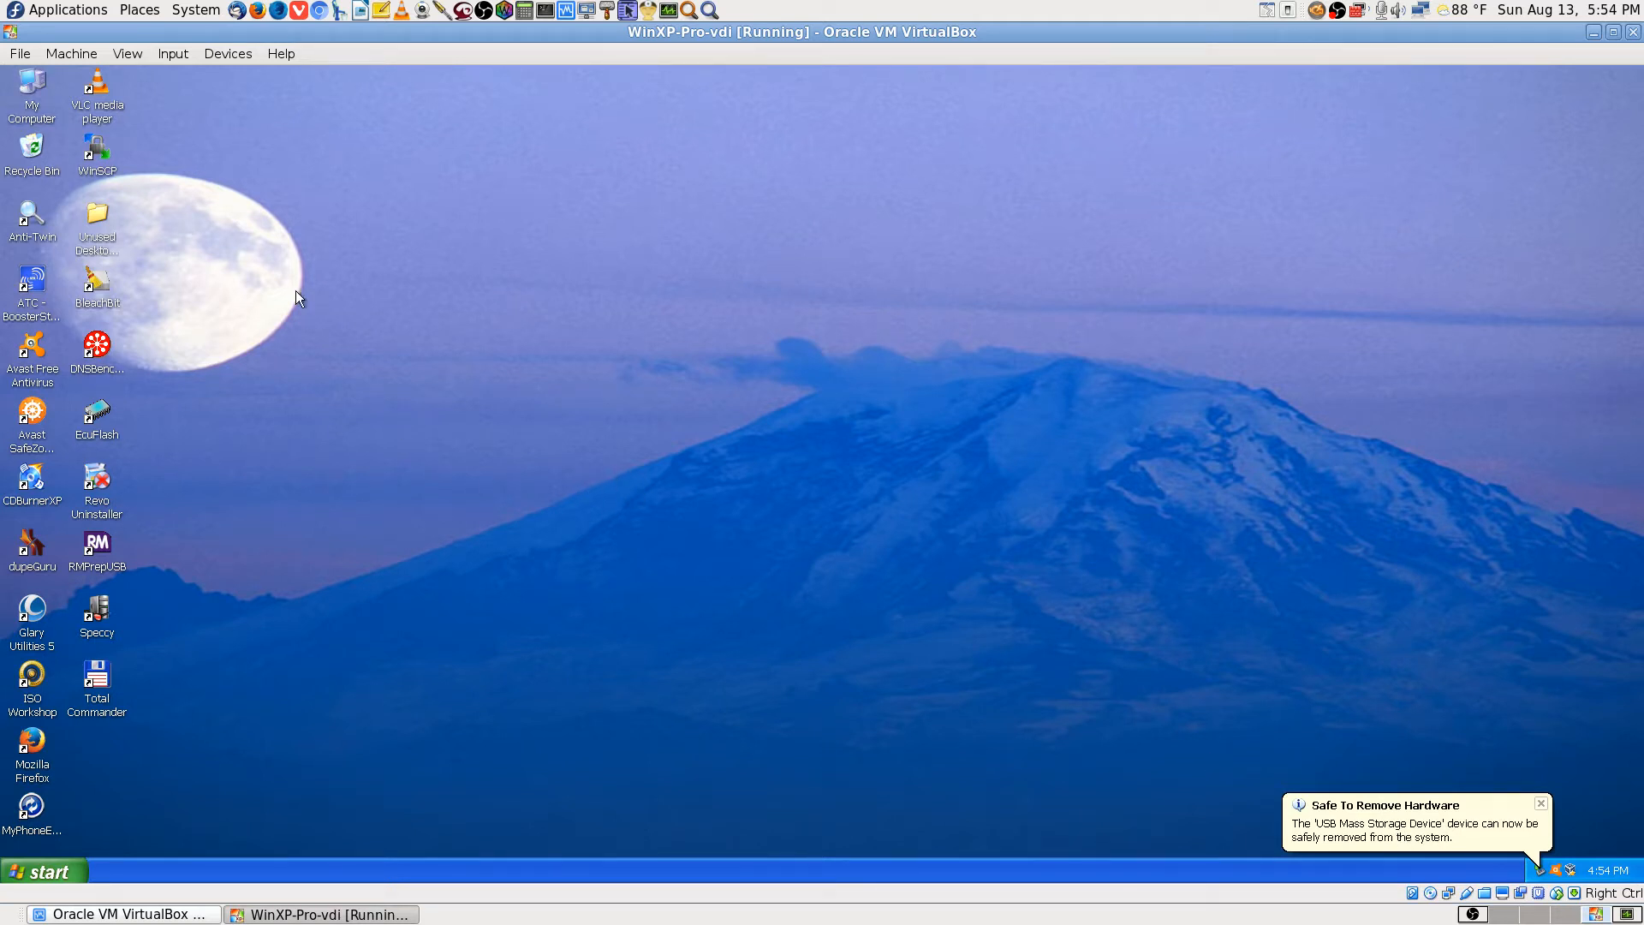
pyautogui.click(221, 53)
pyautogui.moveTo(246, 116)
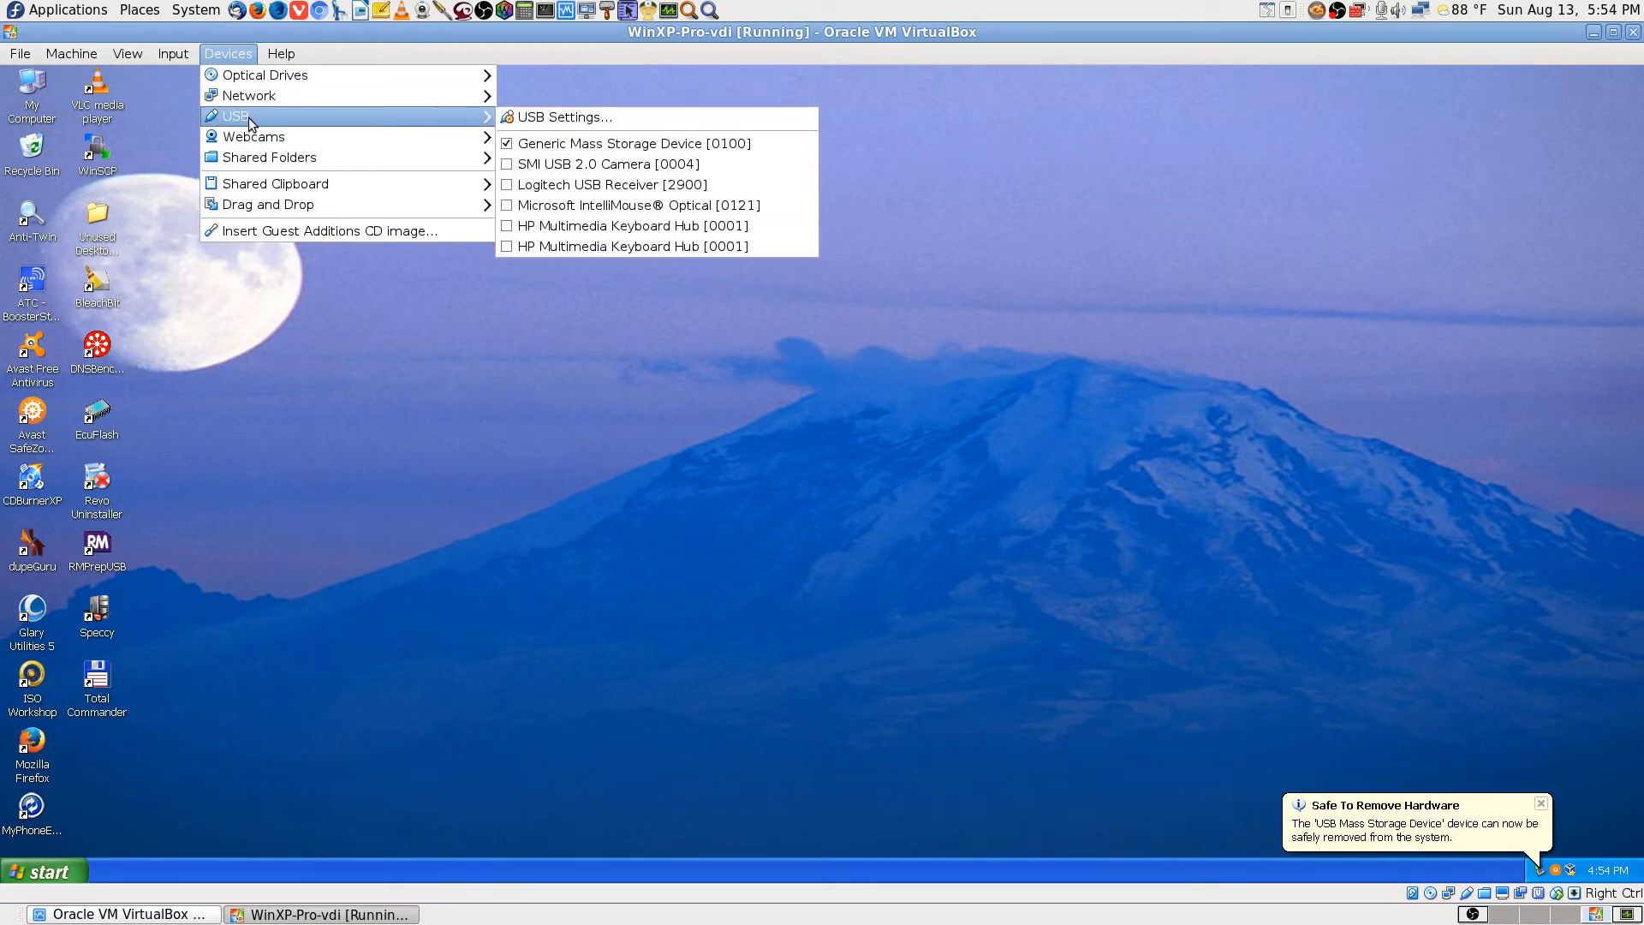
pyautogui.click(613, 145)
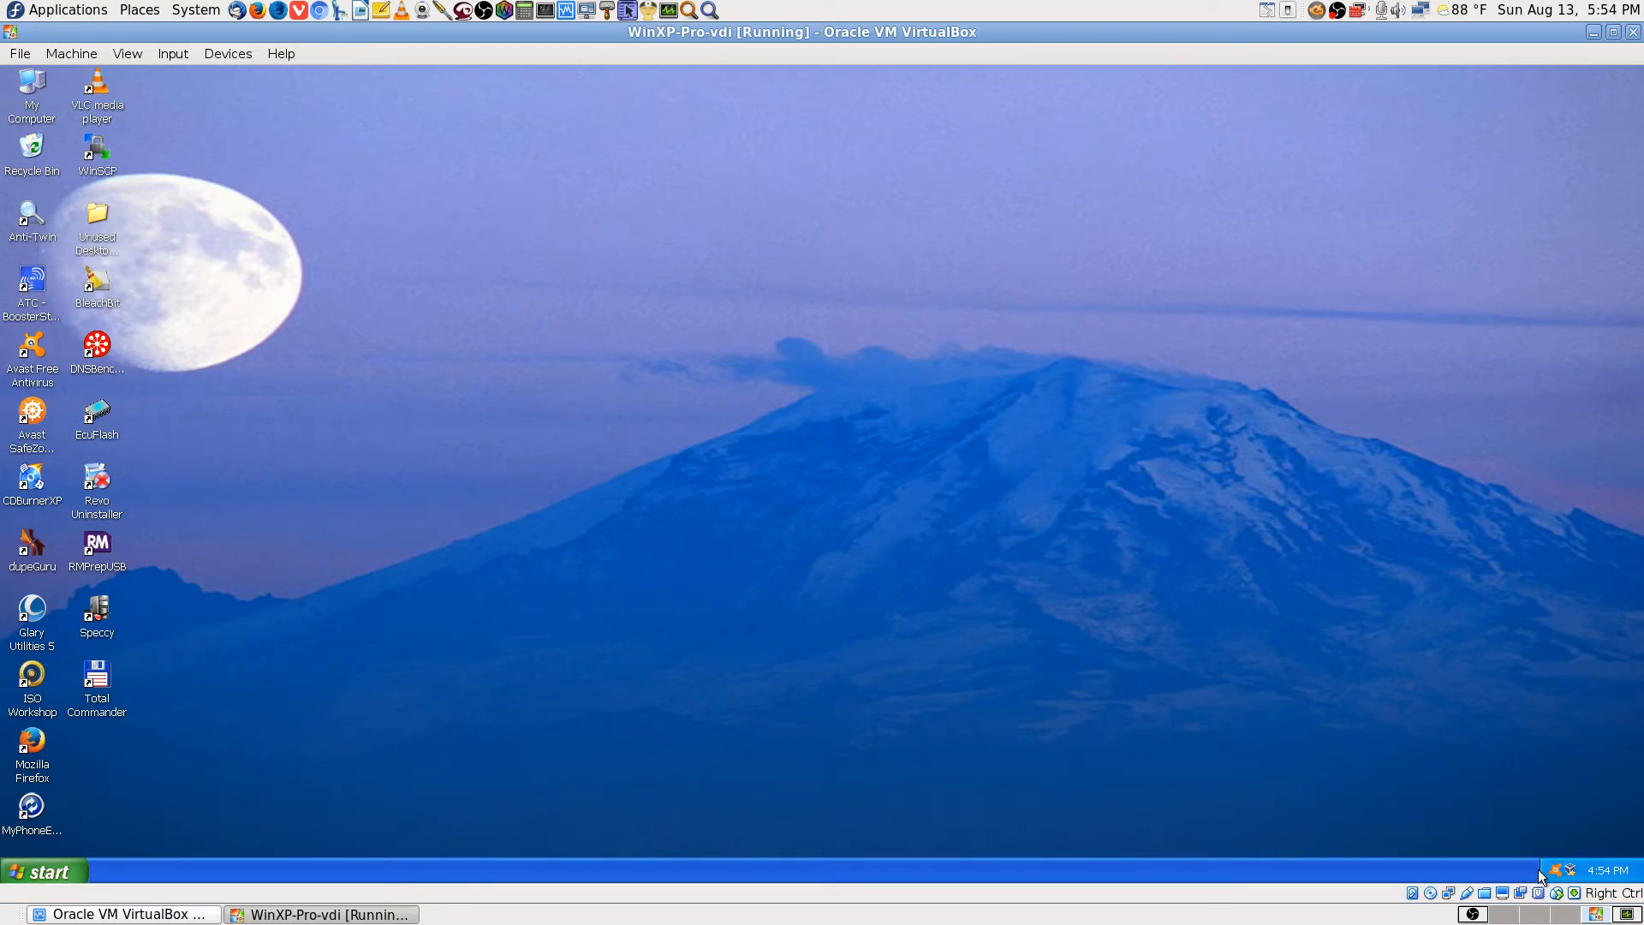
pyautogui.click(225, 55)
pyautogui.moveTo(261, 117)
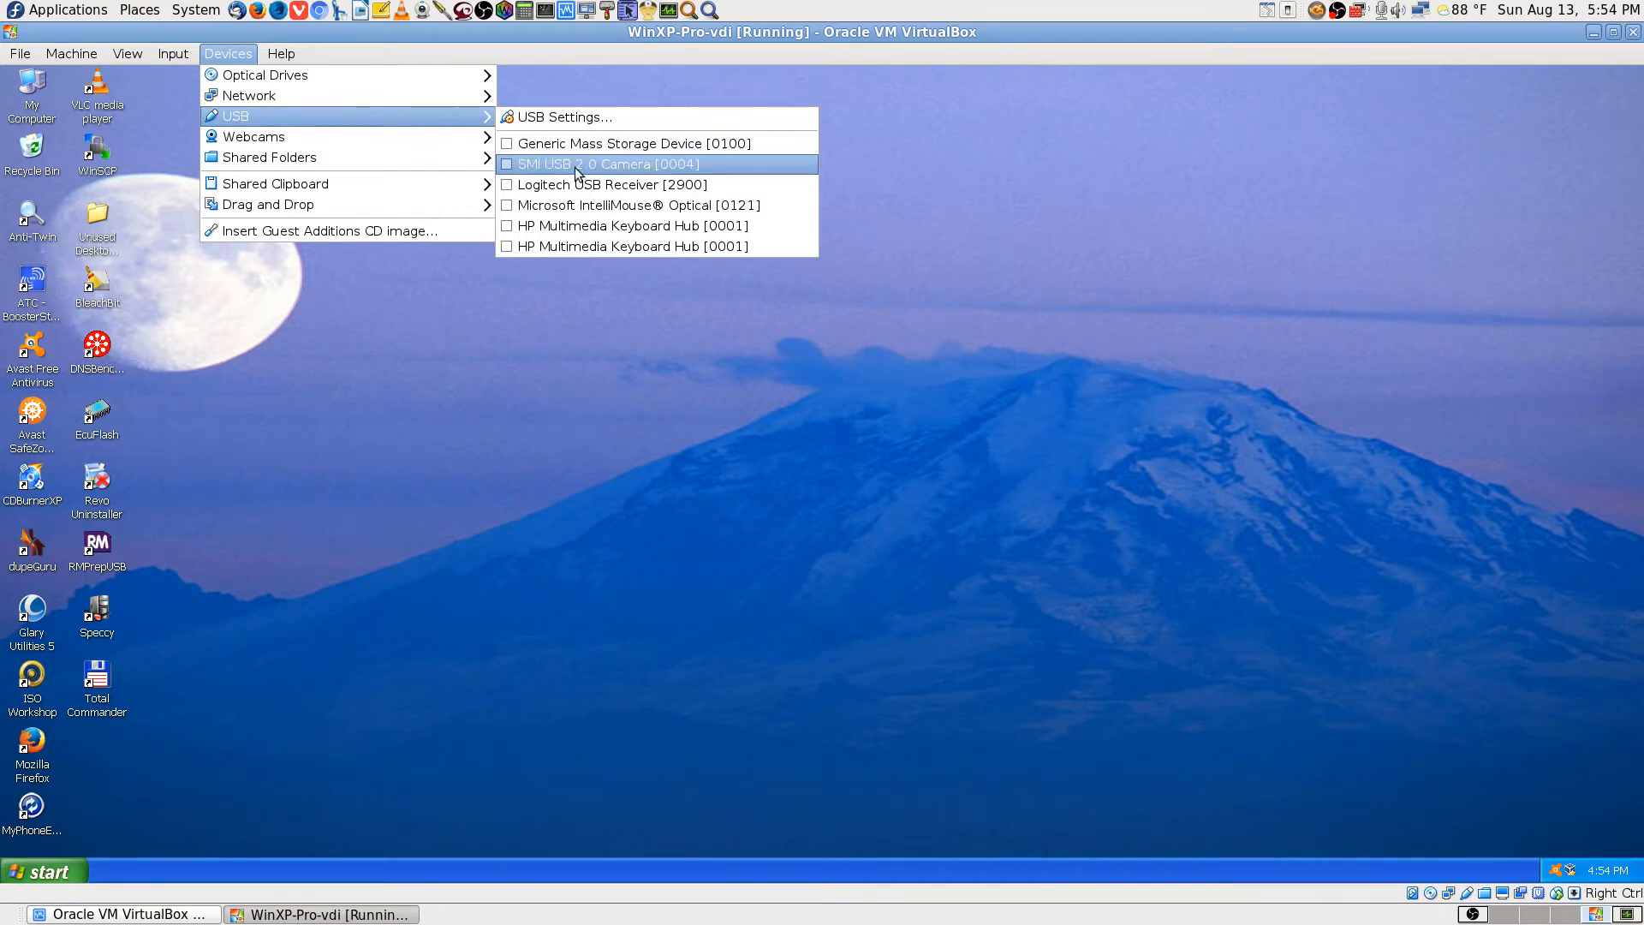
pyautogui.click(522, 558)
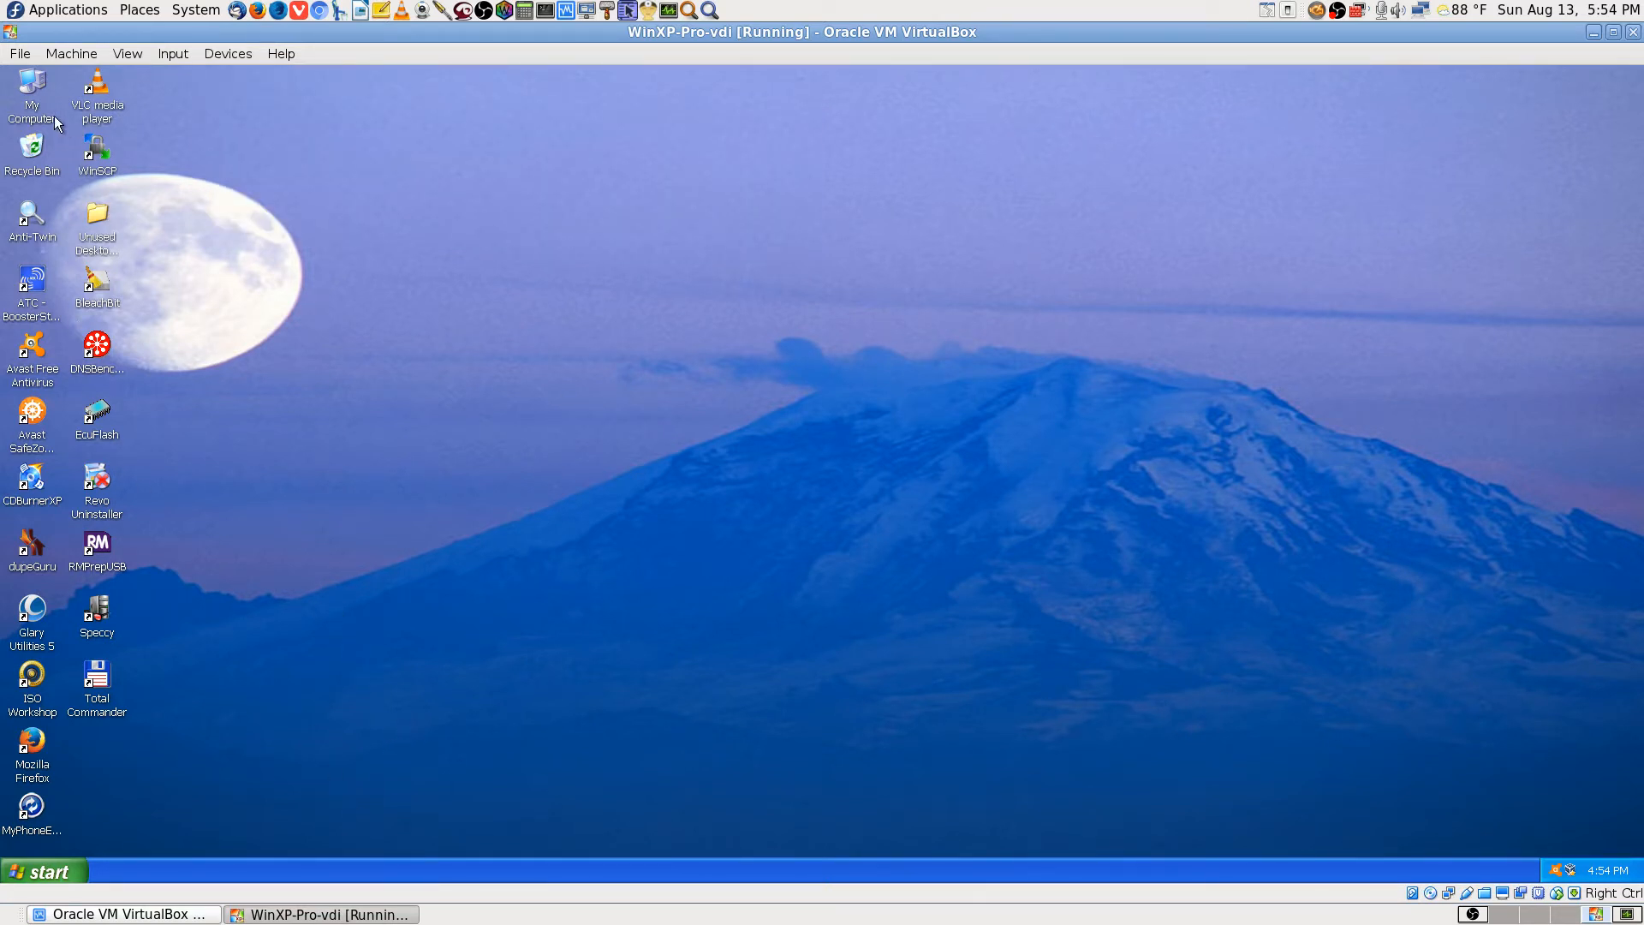
# View the 32gbsd shared drive (E:) from My Computer, and view it again through the folder tree.
pyautogui.click(32, 103)
pyautogui.doubleClick(31, 101)
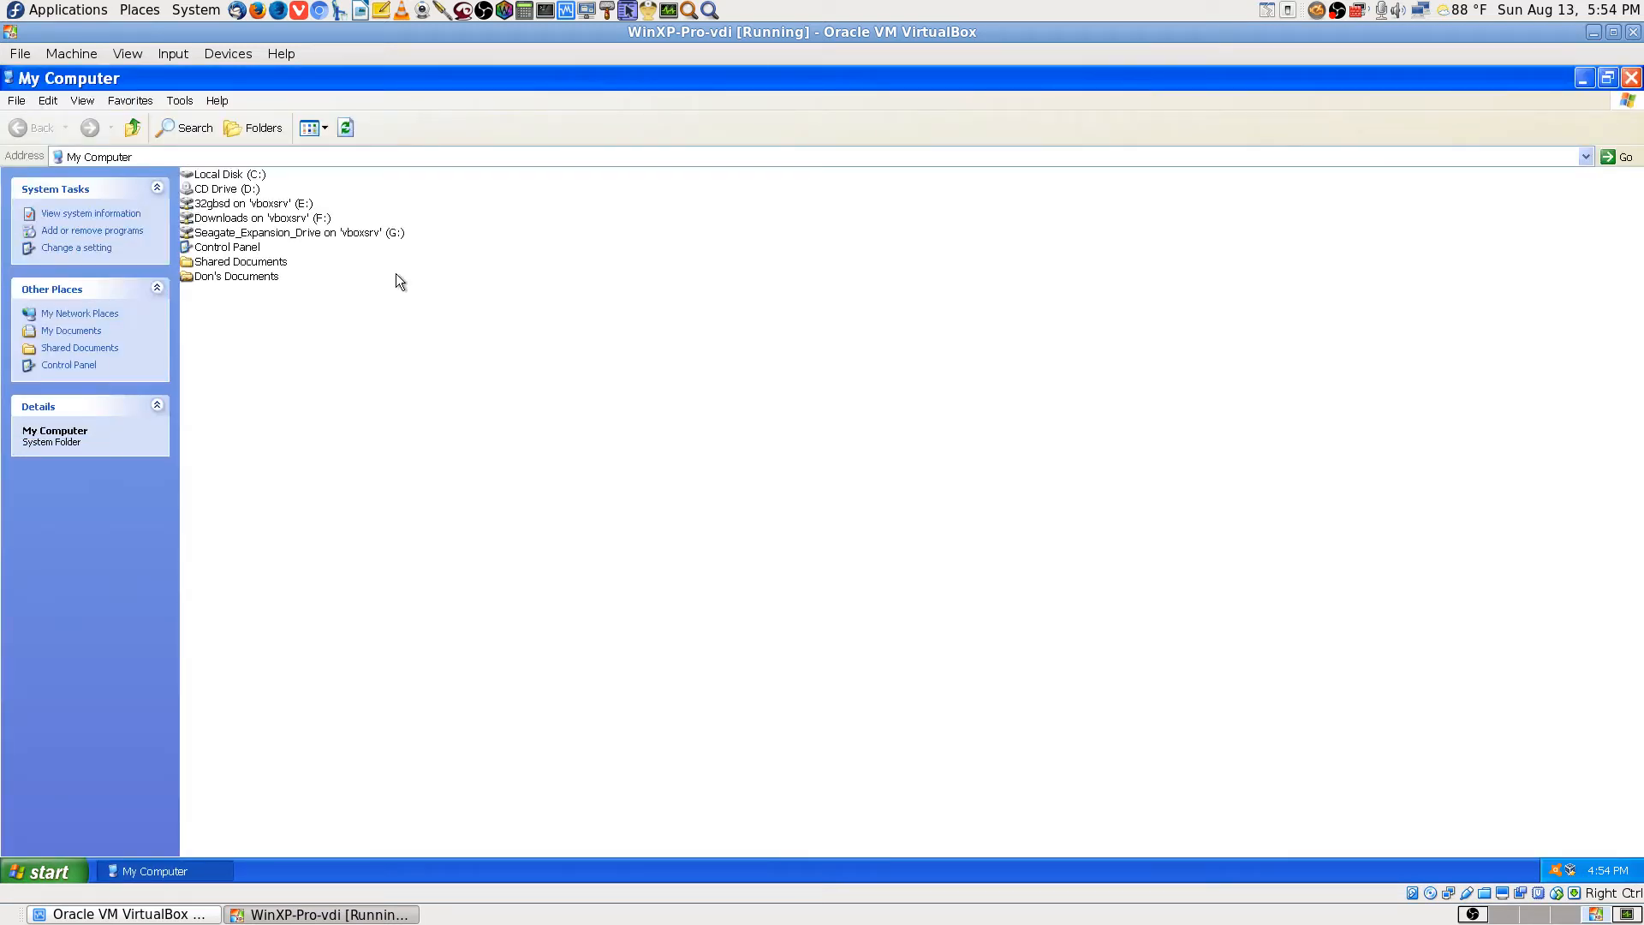
pyautogui.doubleClick(300, 204)
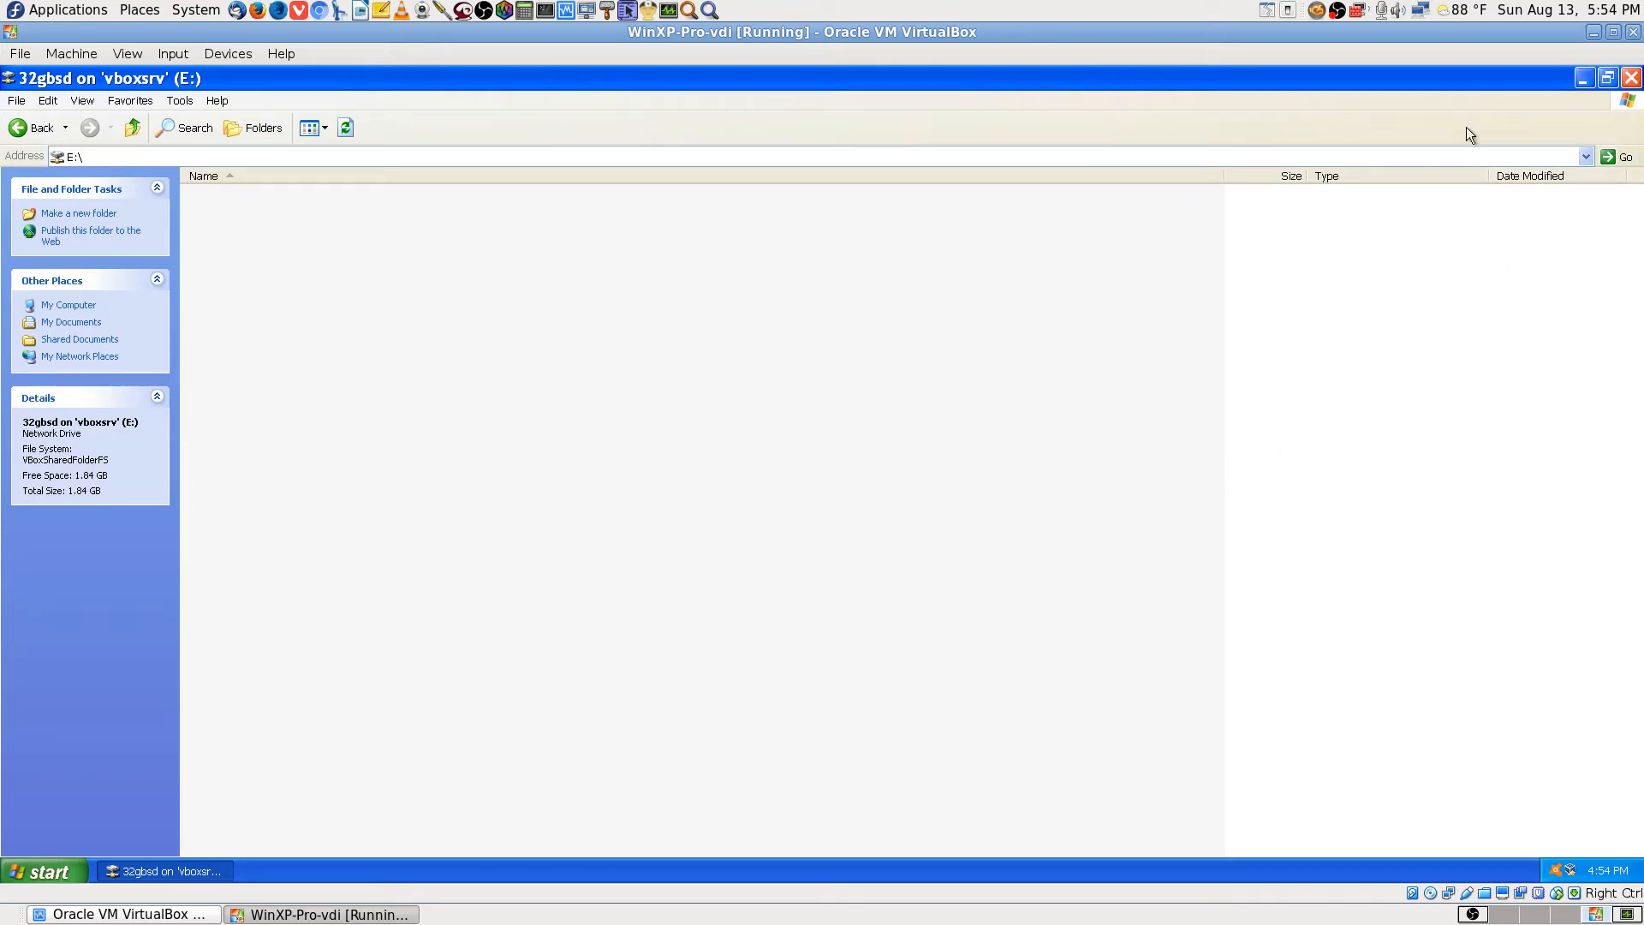
pyautogui.click(133, 128)
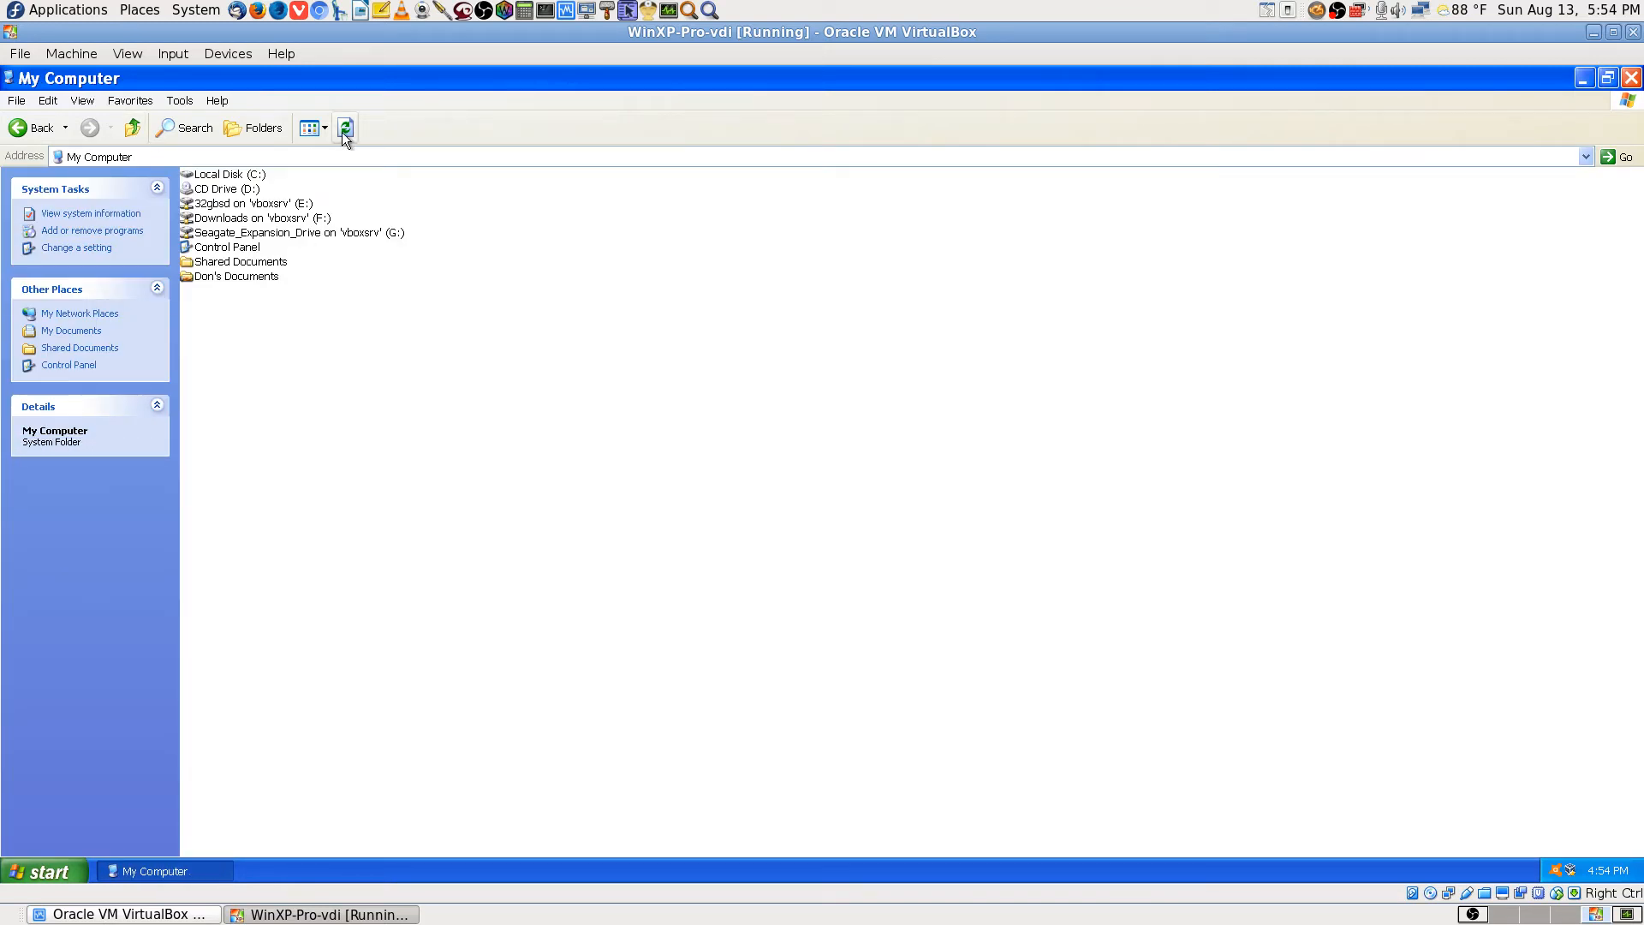
pyautogui.click(269, 128)
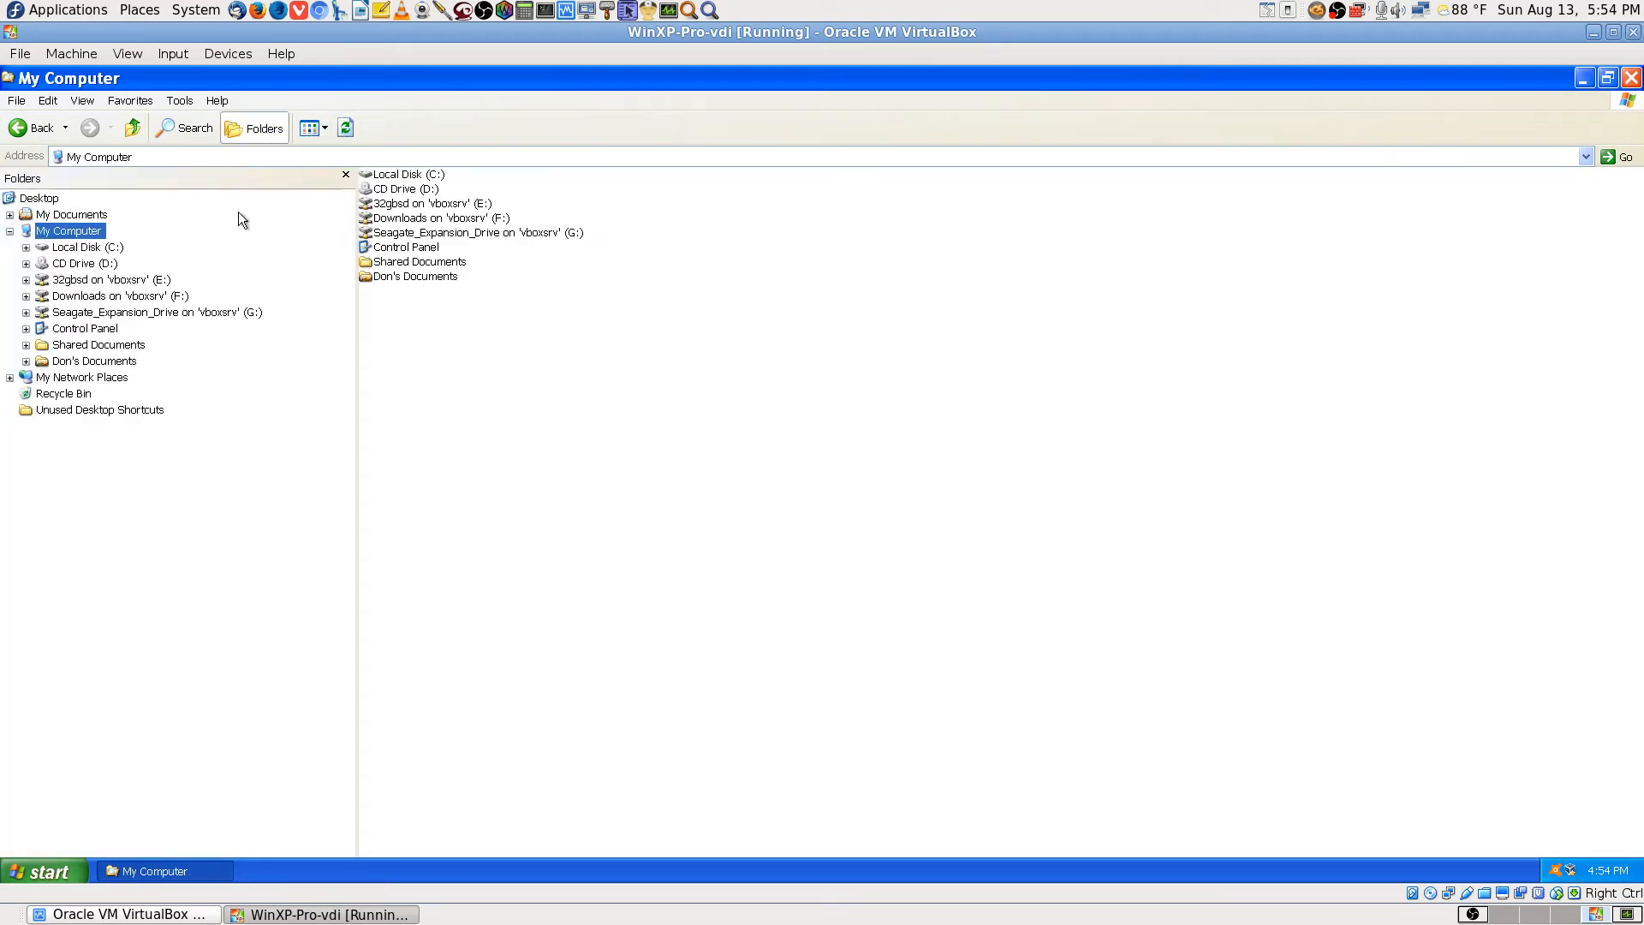
pyautogui.click(131, 279)
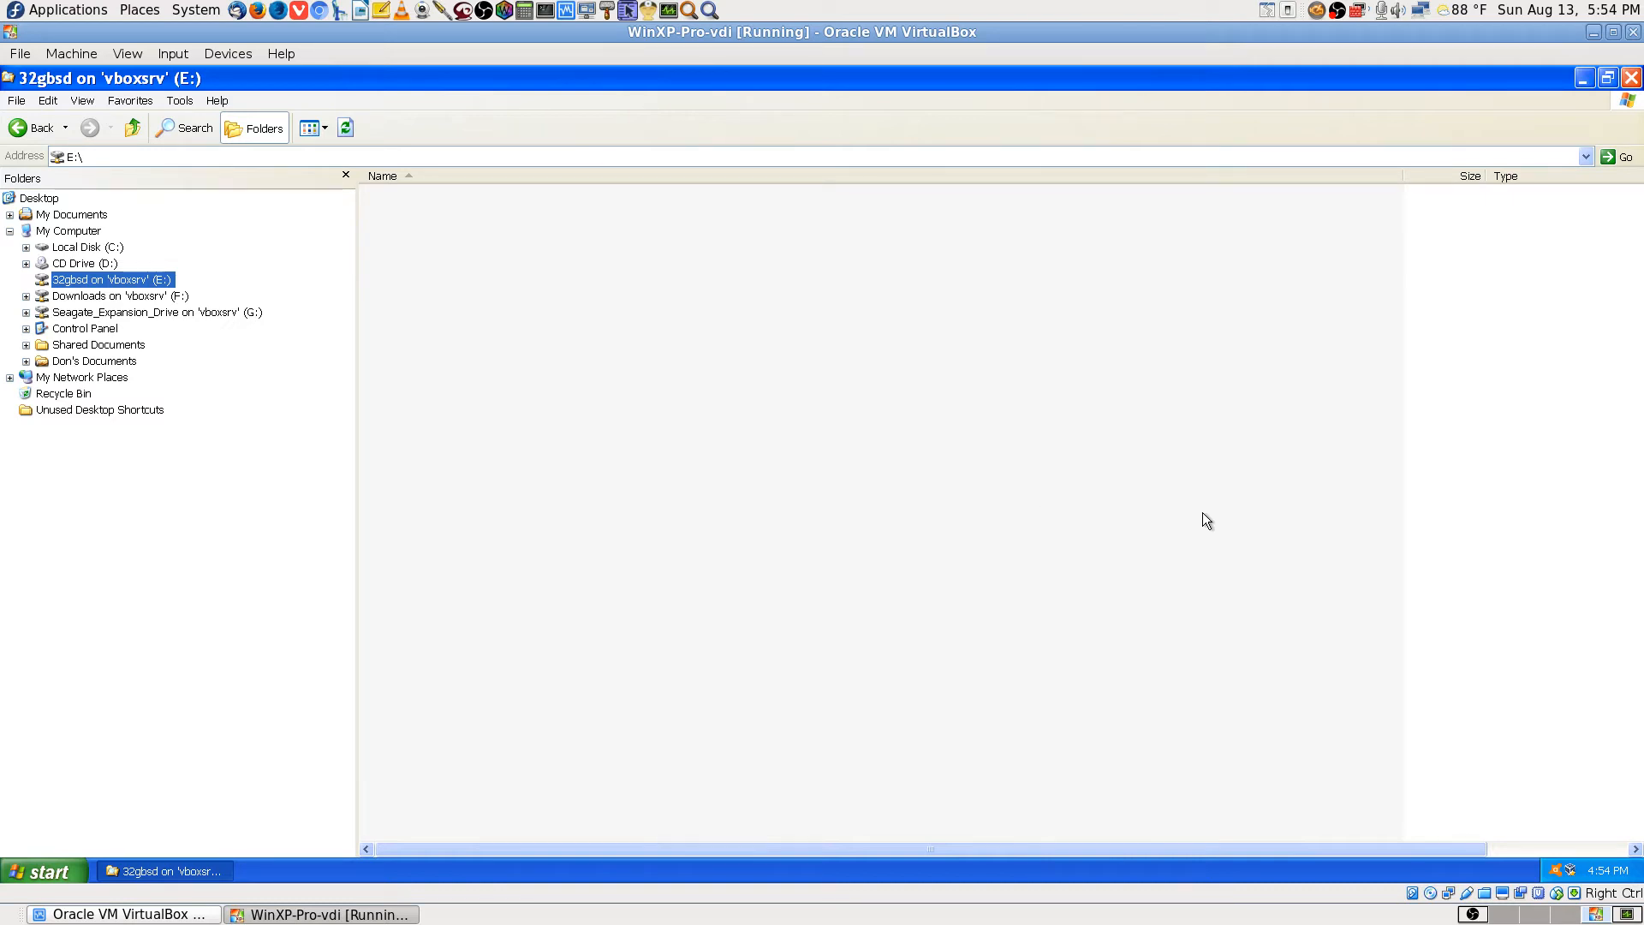
# Check the 32GBSD drive's contents on the host desktop, close its window, and return to the virtual machine.
pyautogui.click(1504, 914)
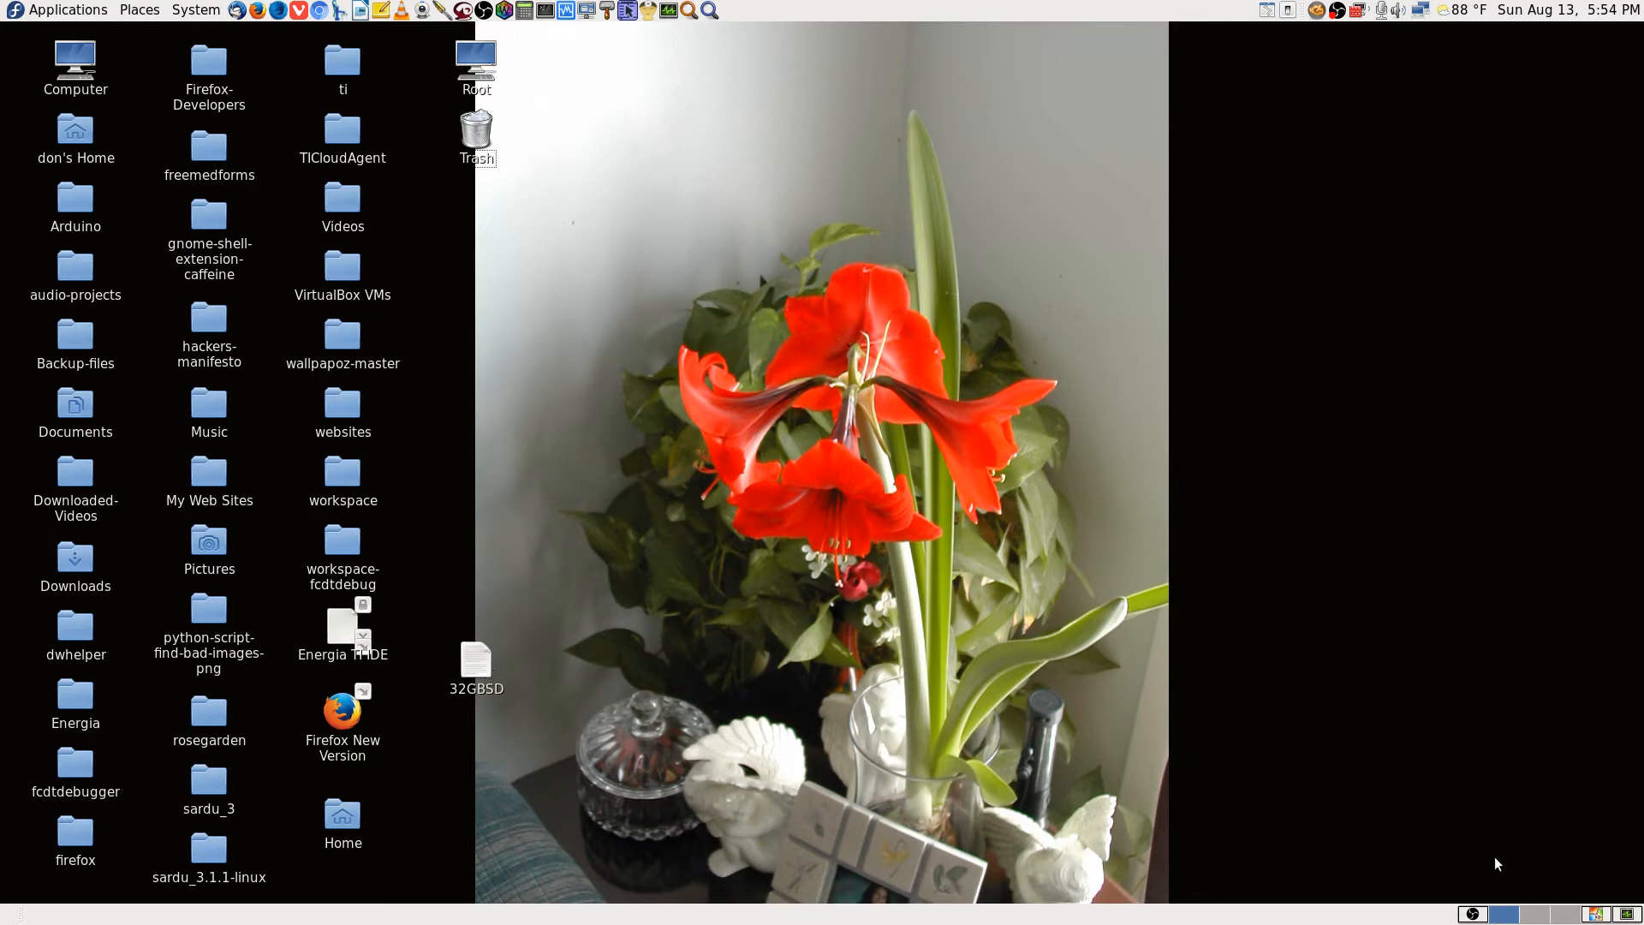
pyautogui.doubleClick(472, 665)
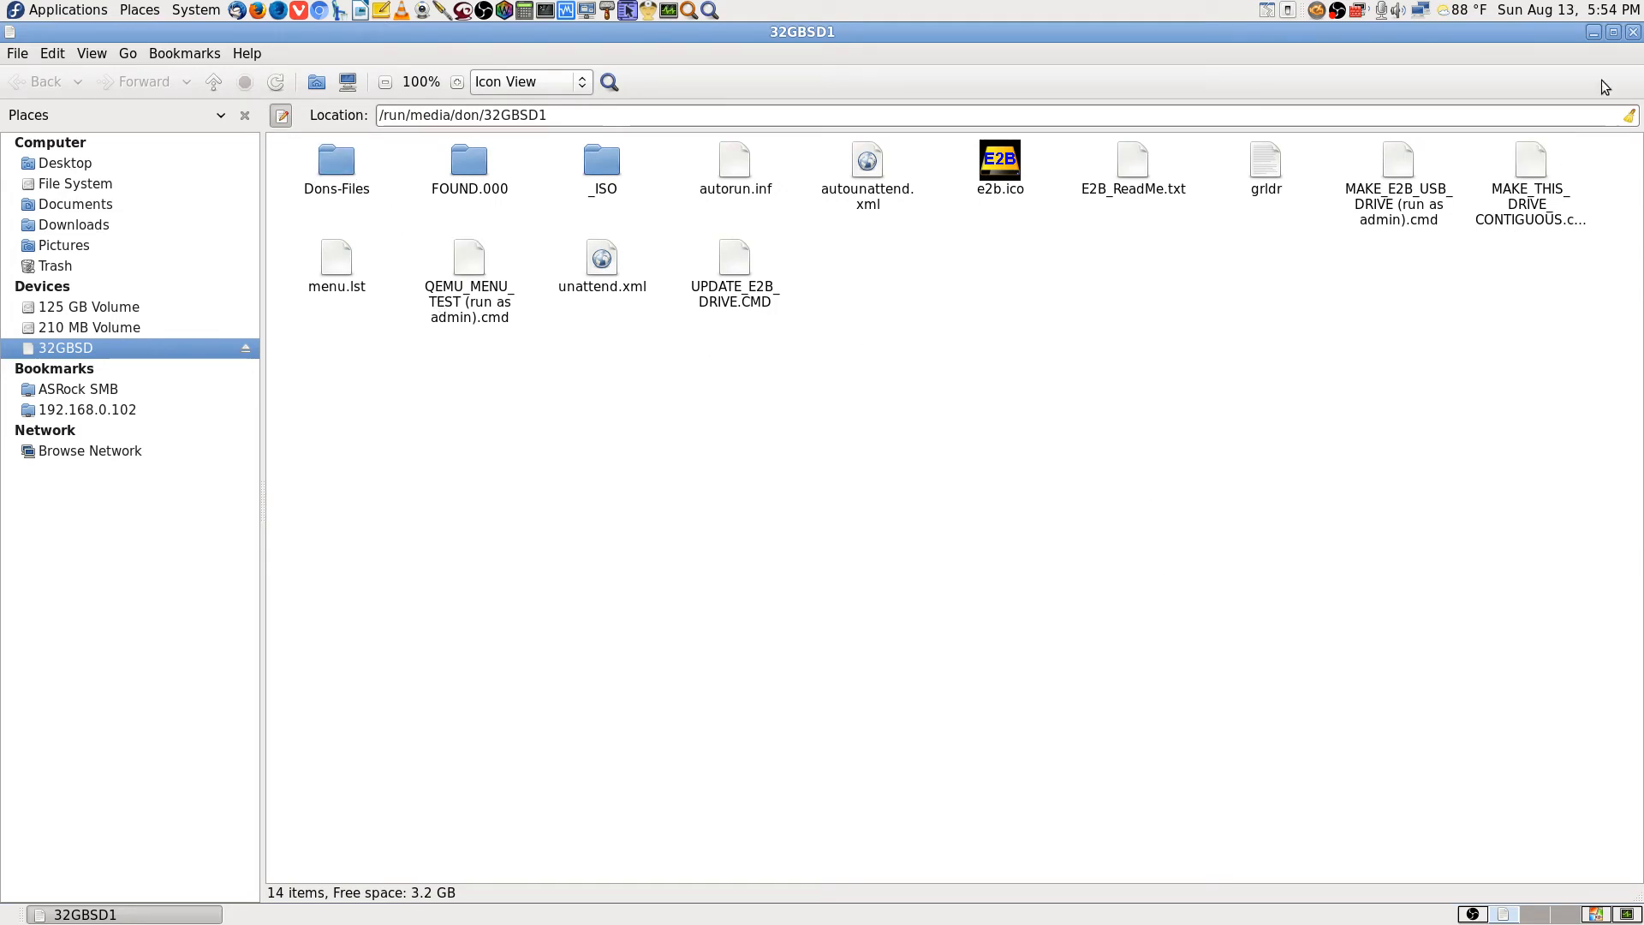
pyautogui.click(1633, 35)
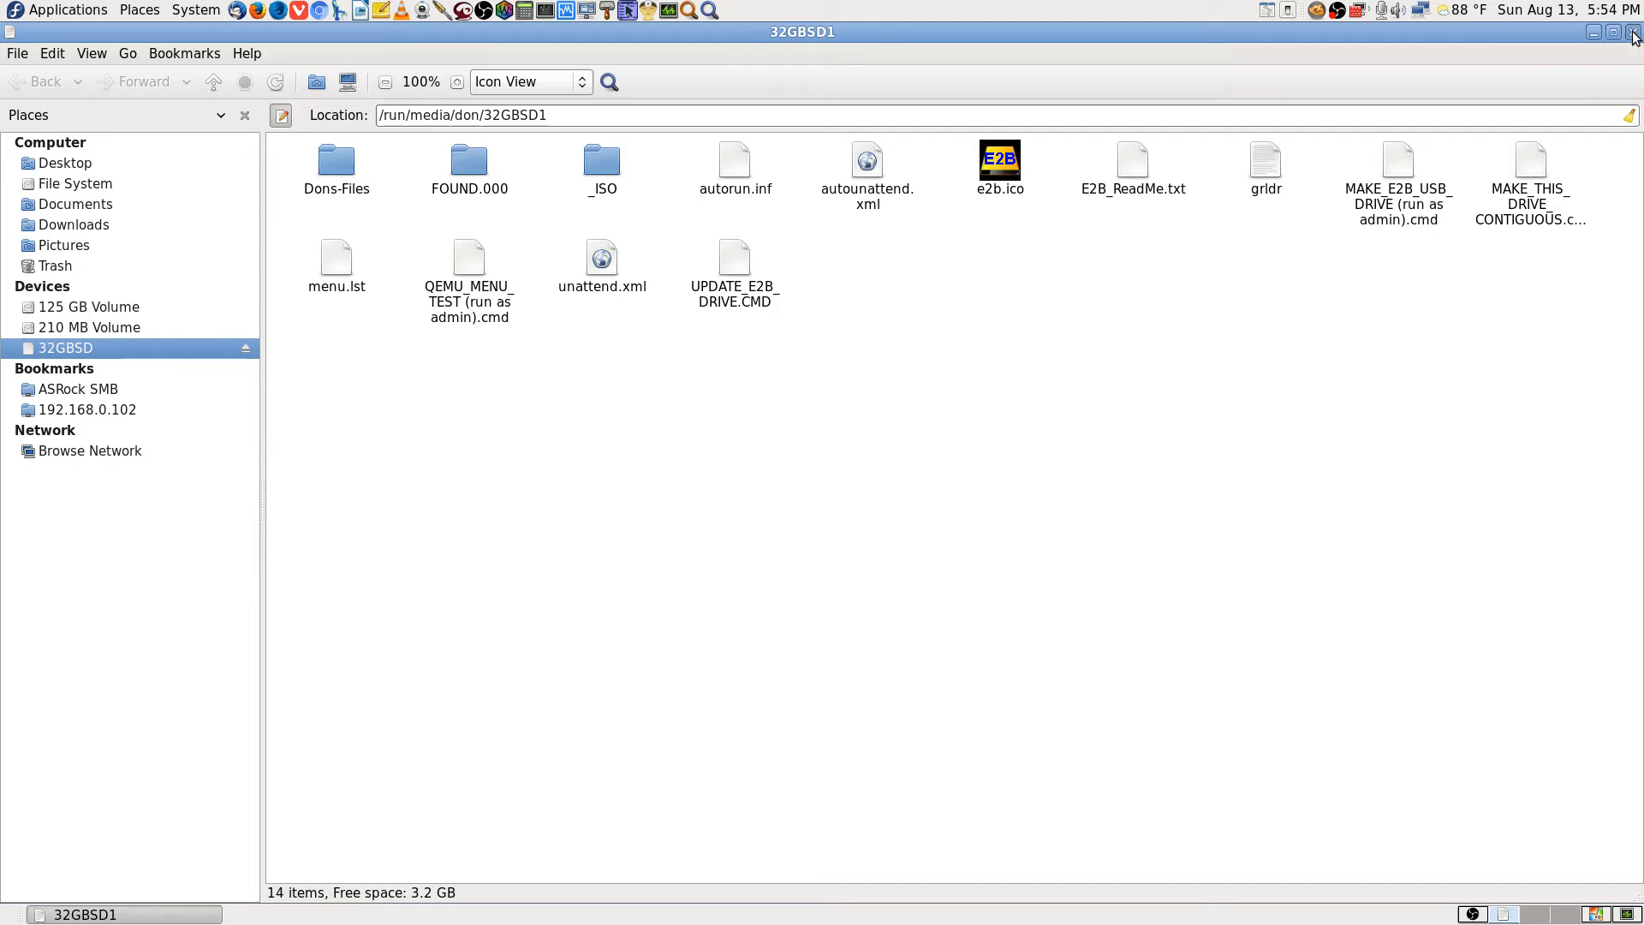
pyautogui.click(1595, 914)
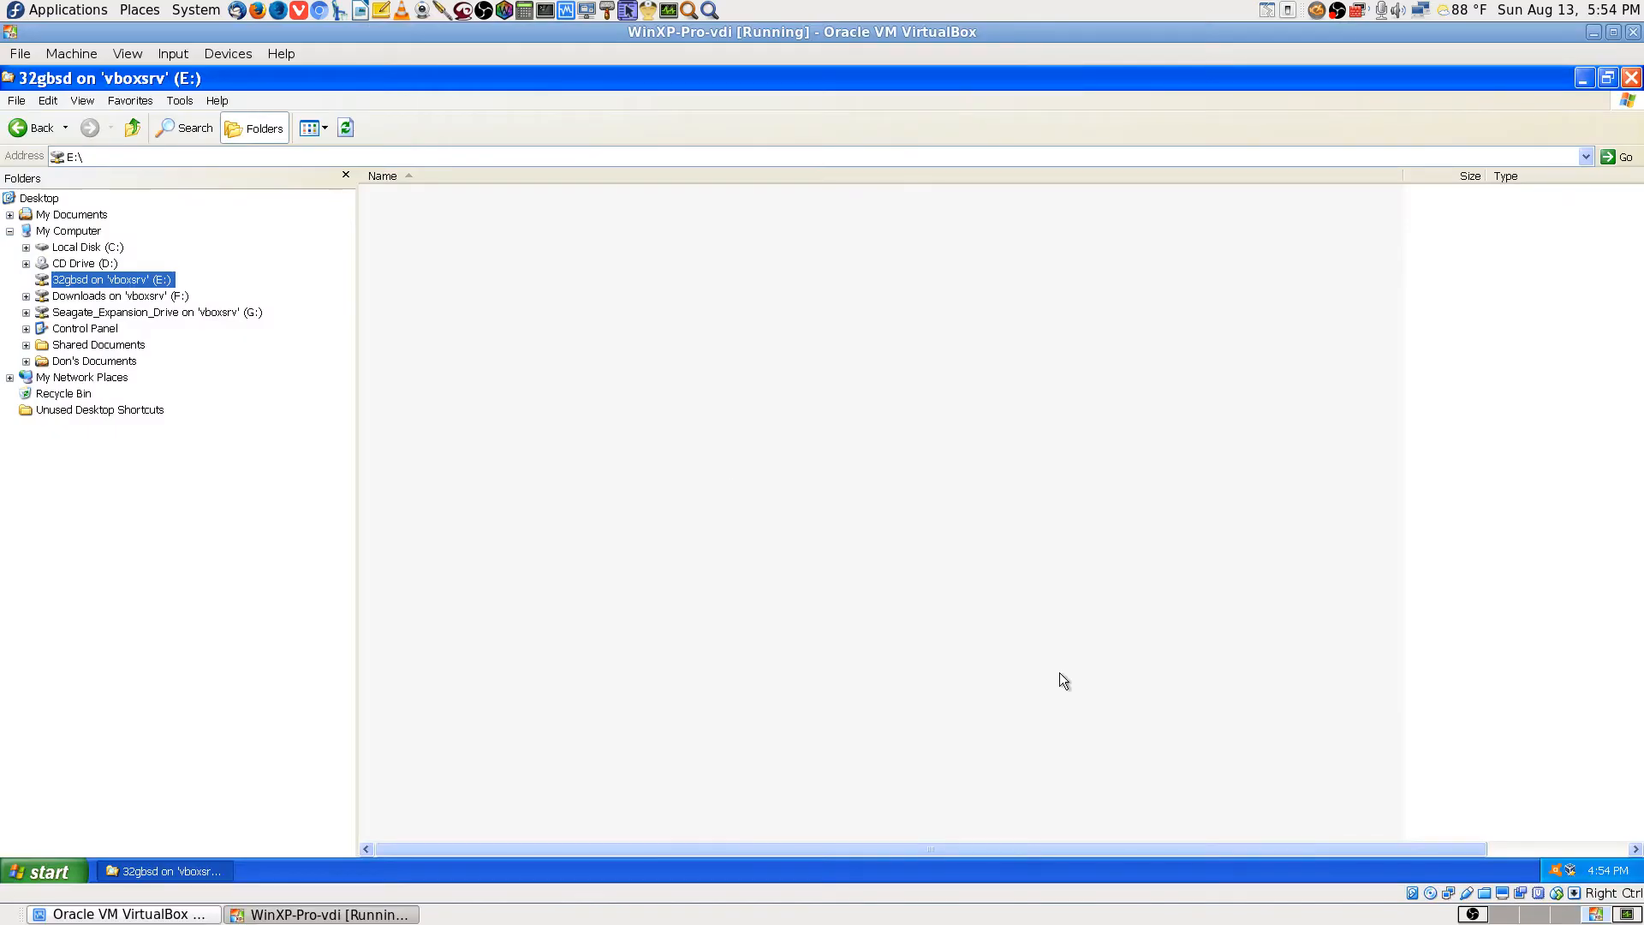
pyautogui.click(235, 55)
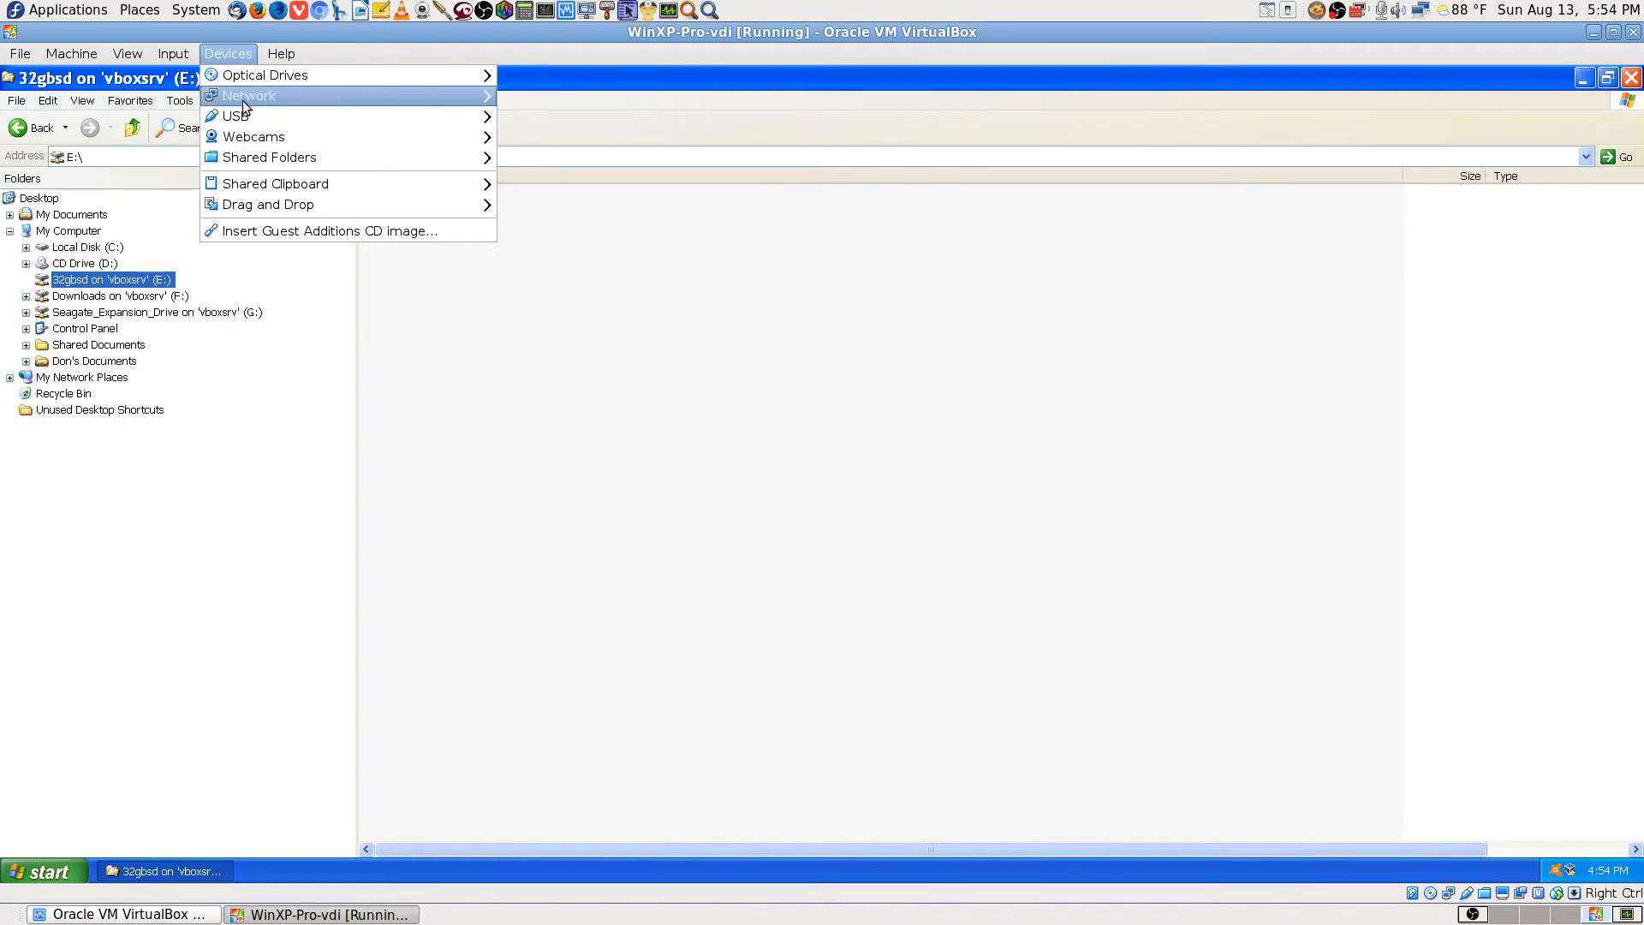
pyautogui.moveTo(245, 114)
pyautogui.click(783, 651)
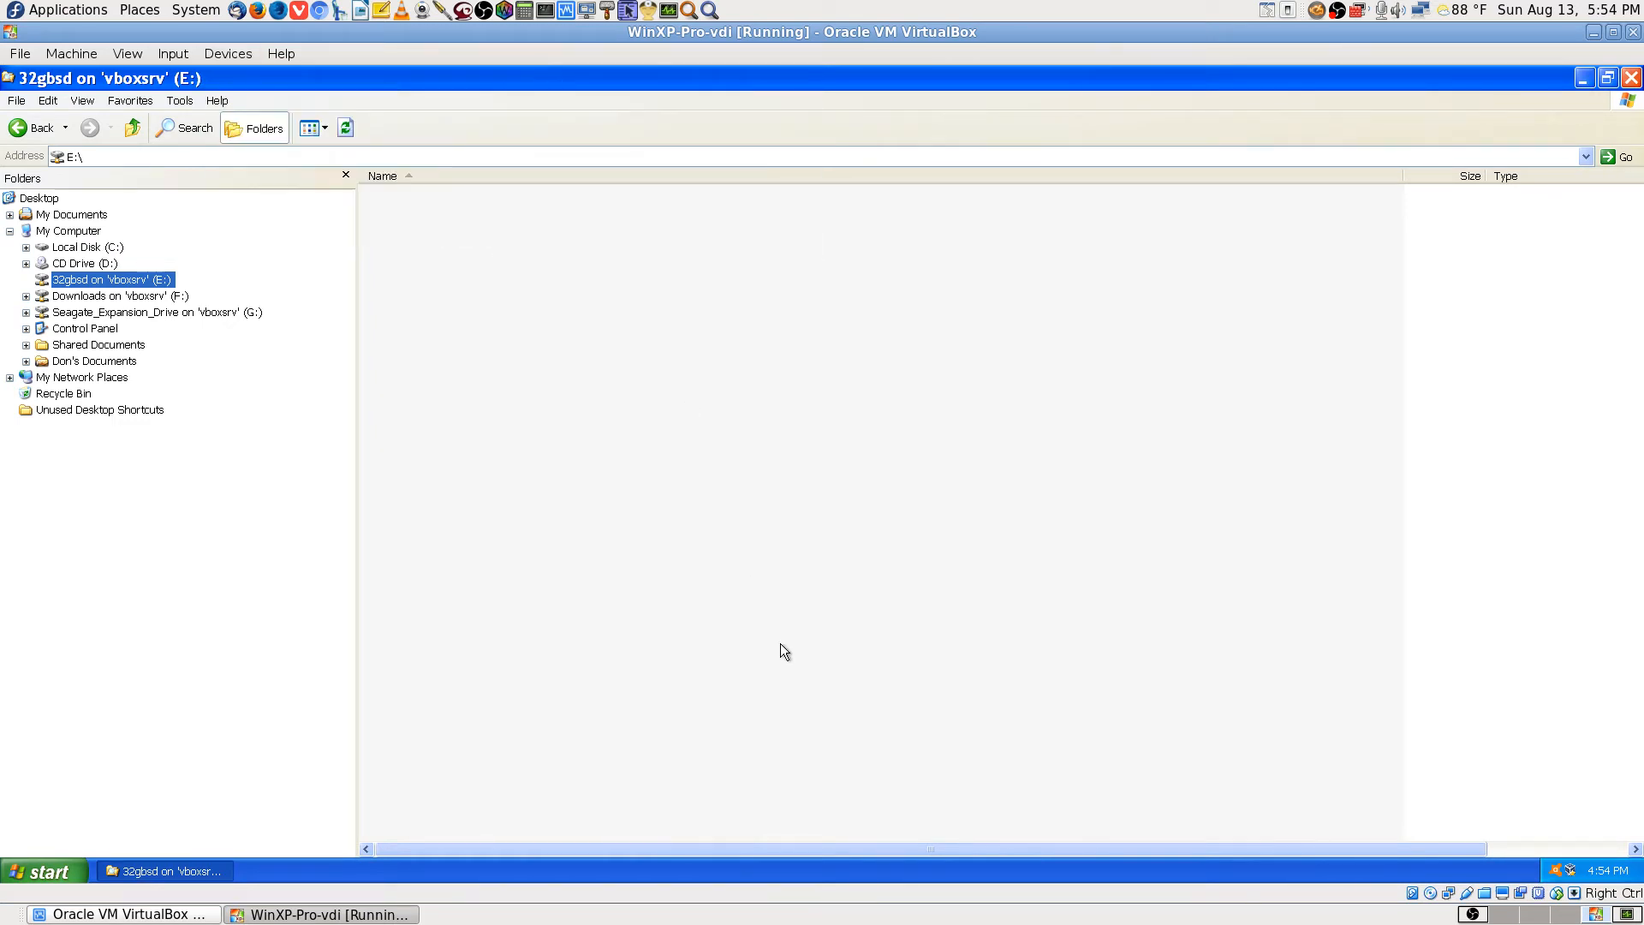
pyautogui.click(706, 495)
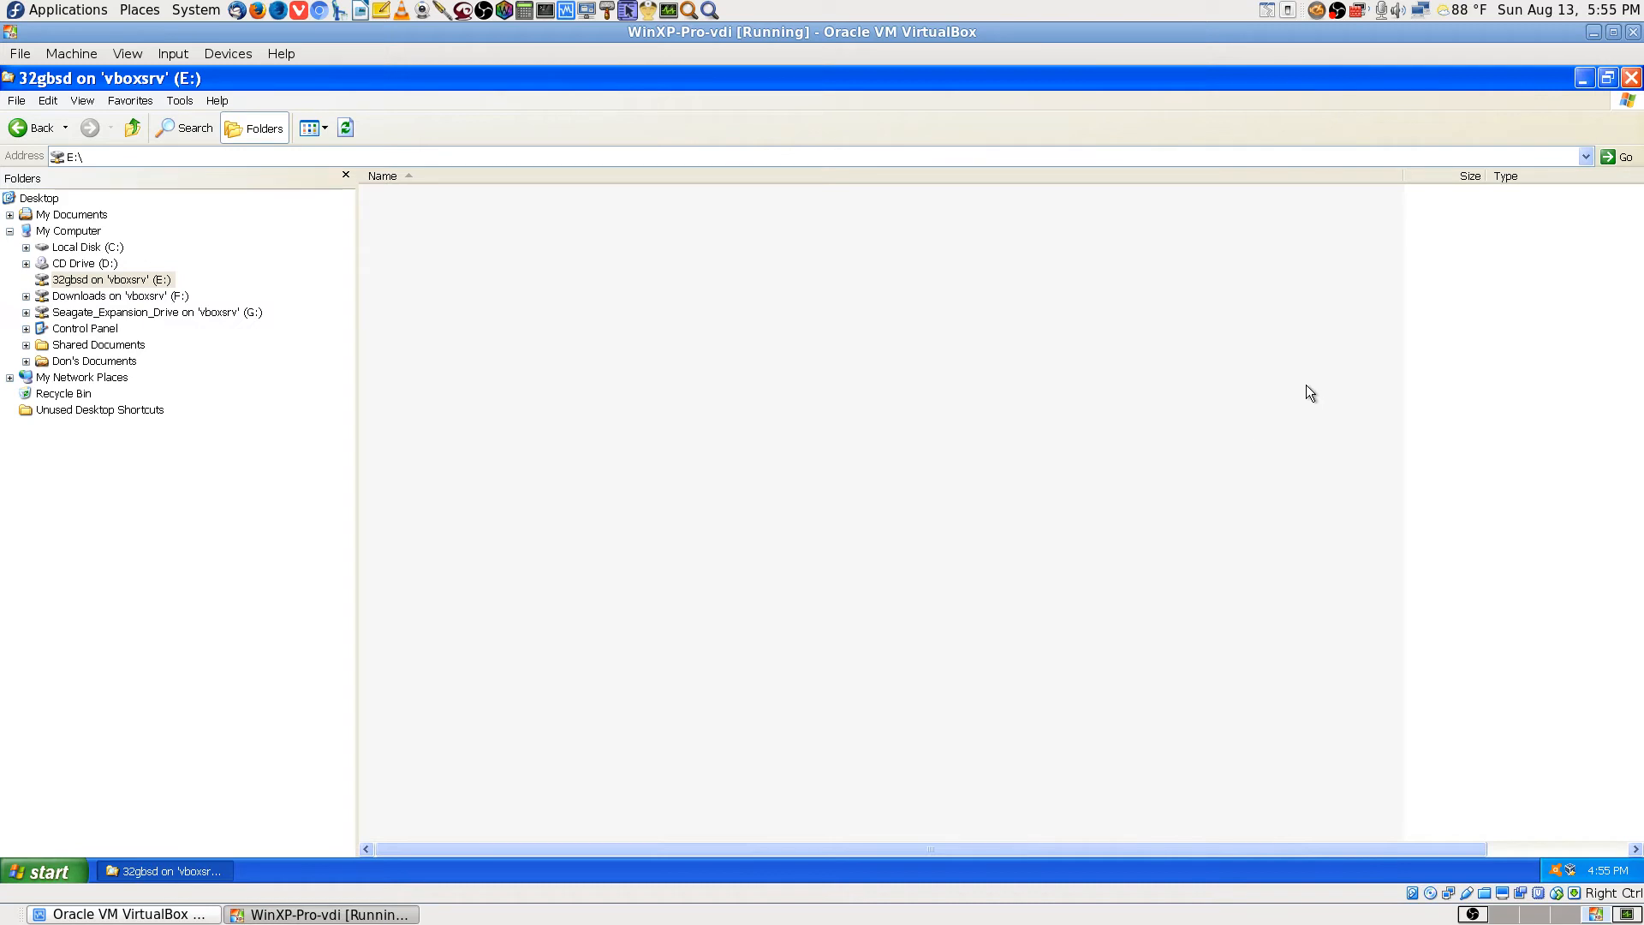
# Close the 32gbsd drive window and turn off the Windows XP guest.
pyautogui.click(1631, 78)
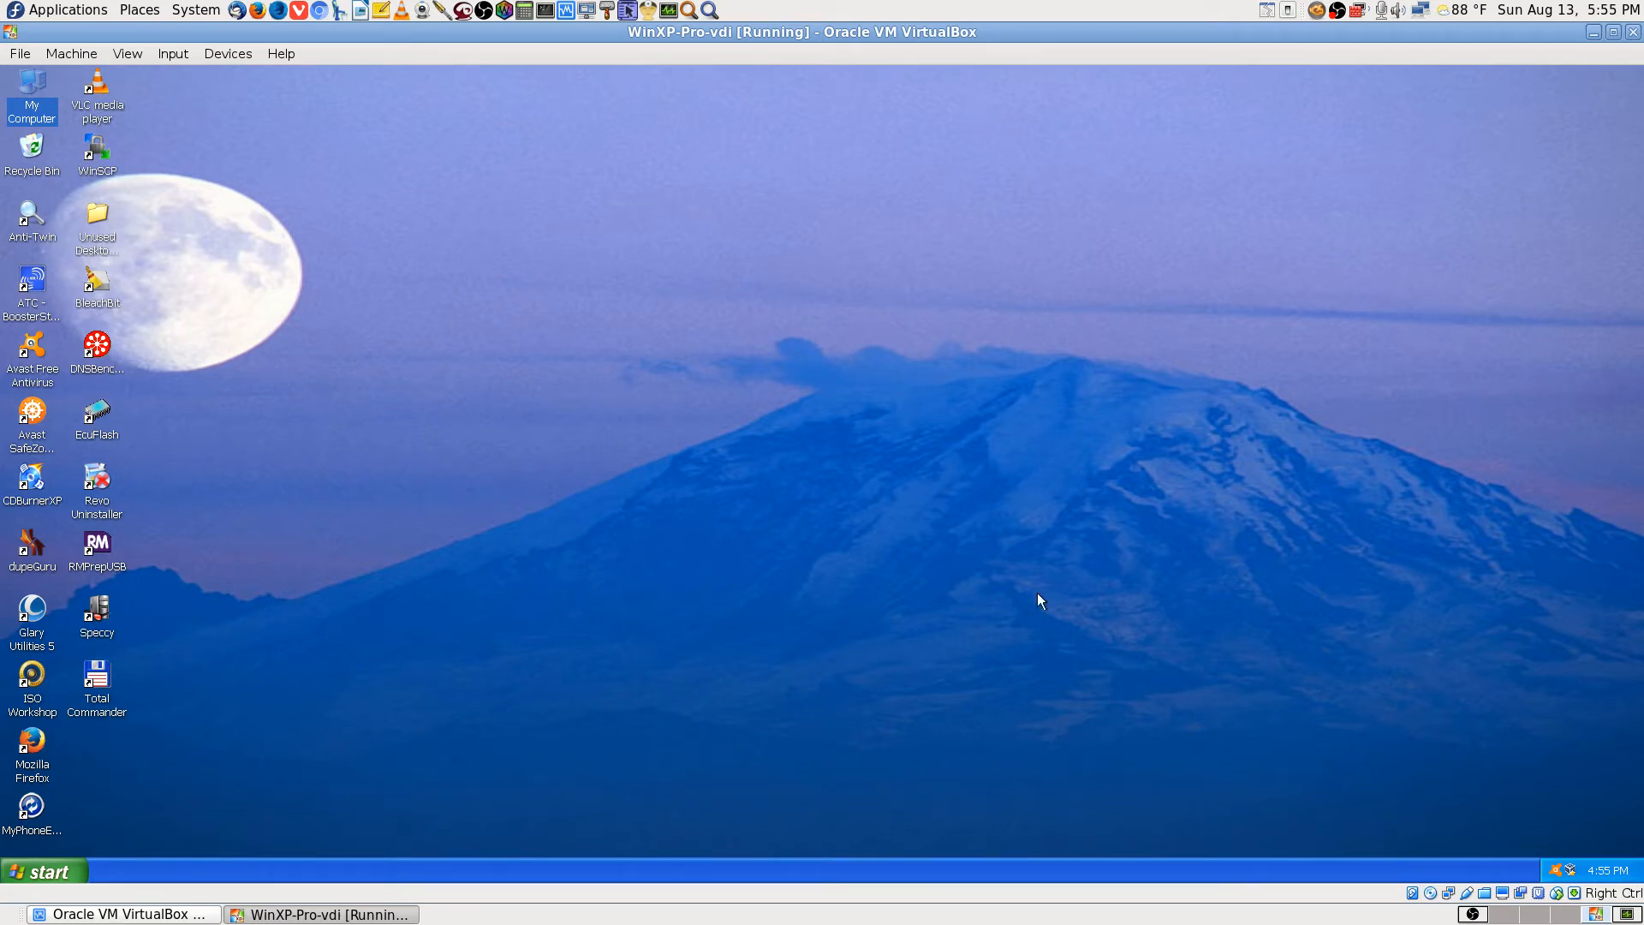
pyautogui.click(47, 871)
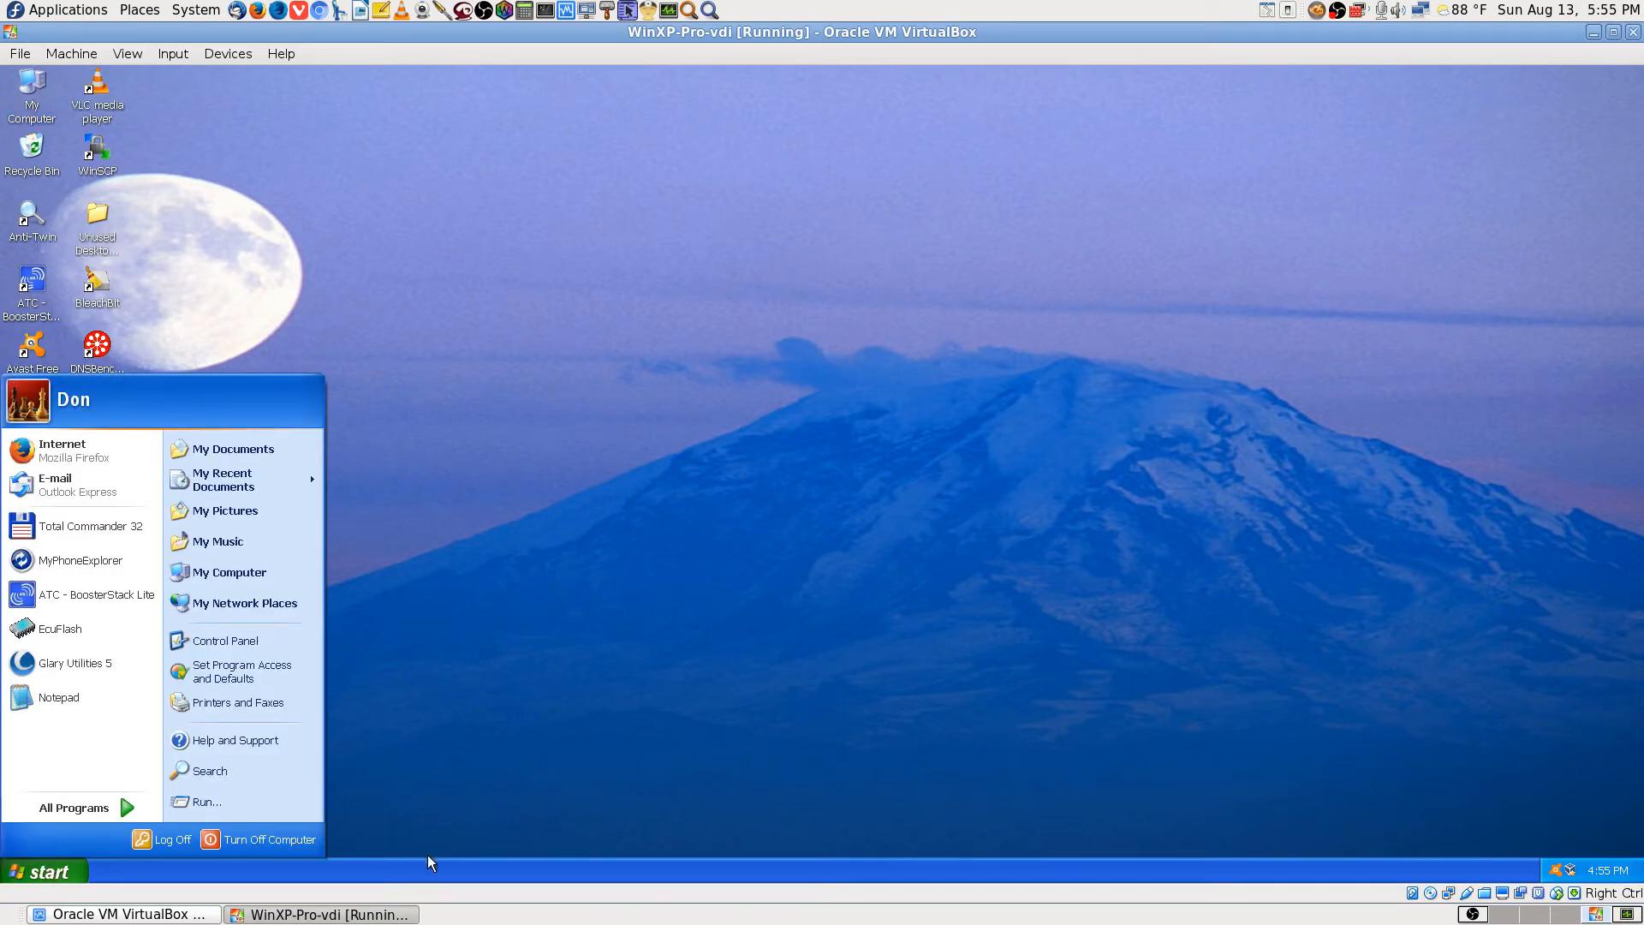
pyautogui.click(246, 841)
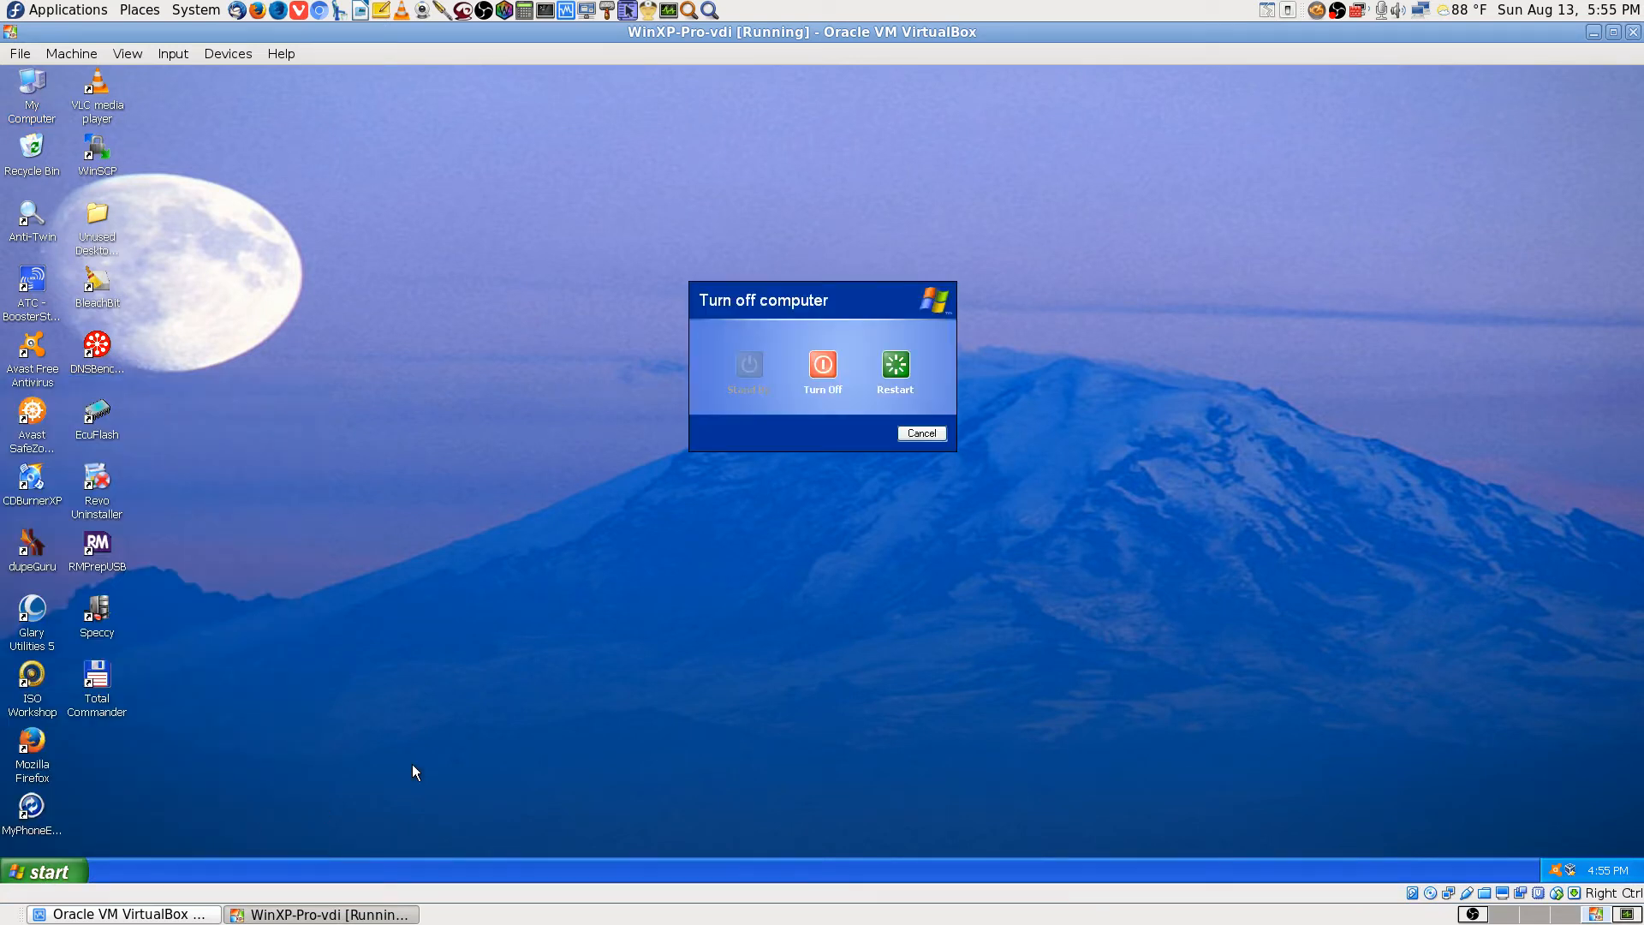
pyautogui.click(813, 375)
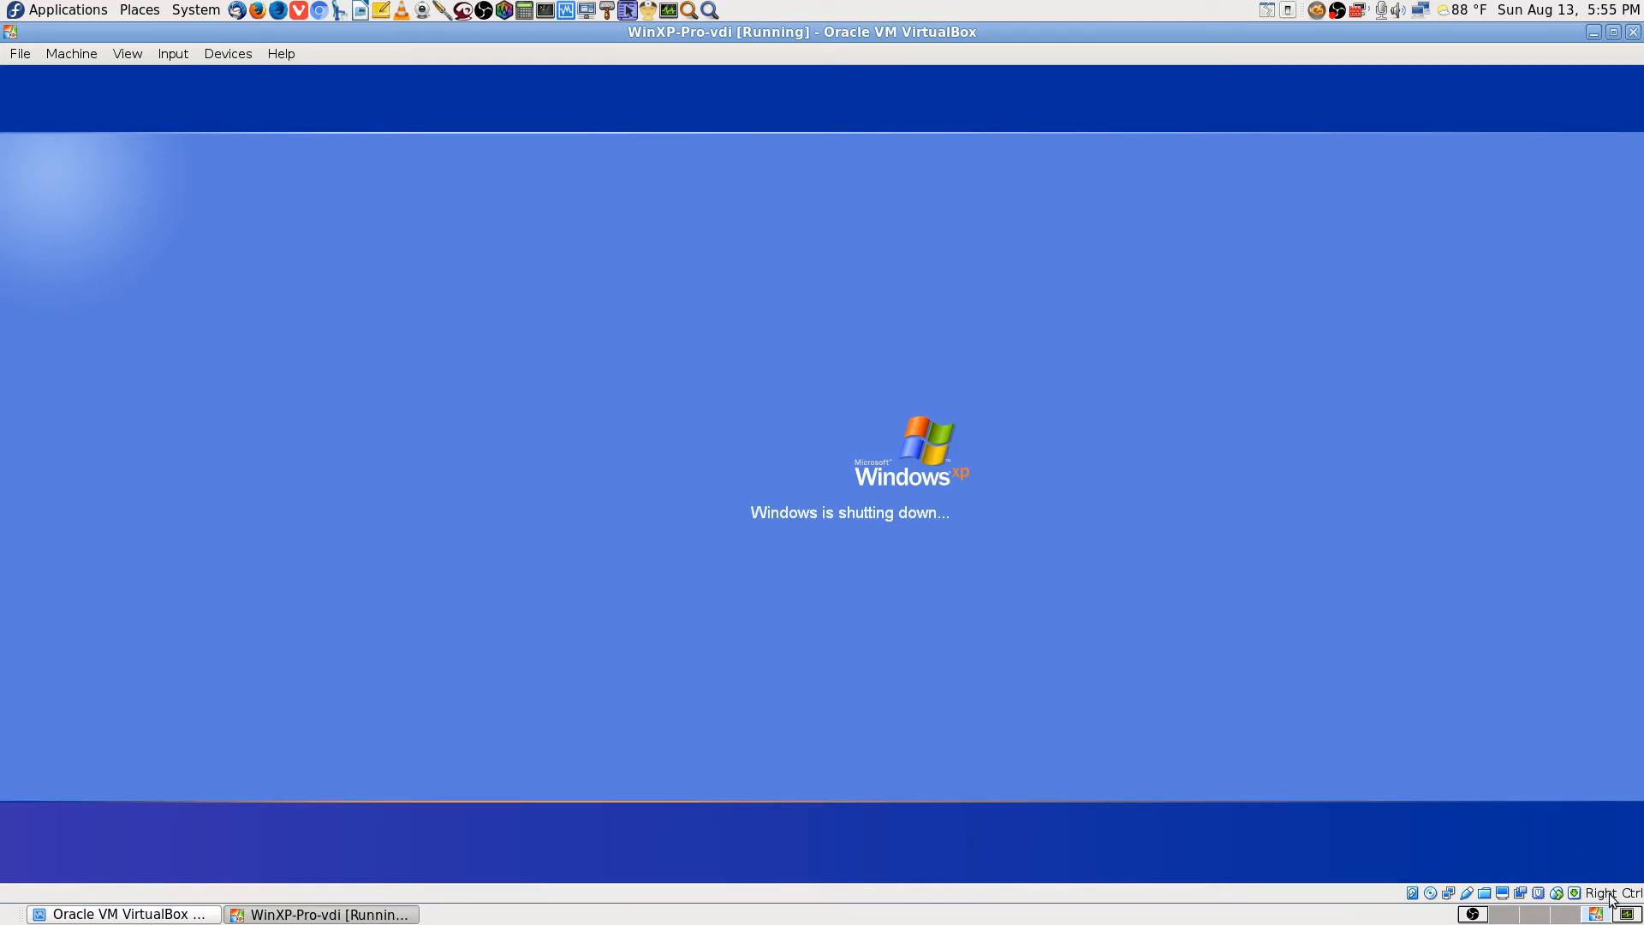
# Switch from the virtual machine to the System Monitor workspace and on to the OBS window.
pyautogui.click(1586, 914)
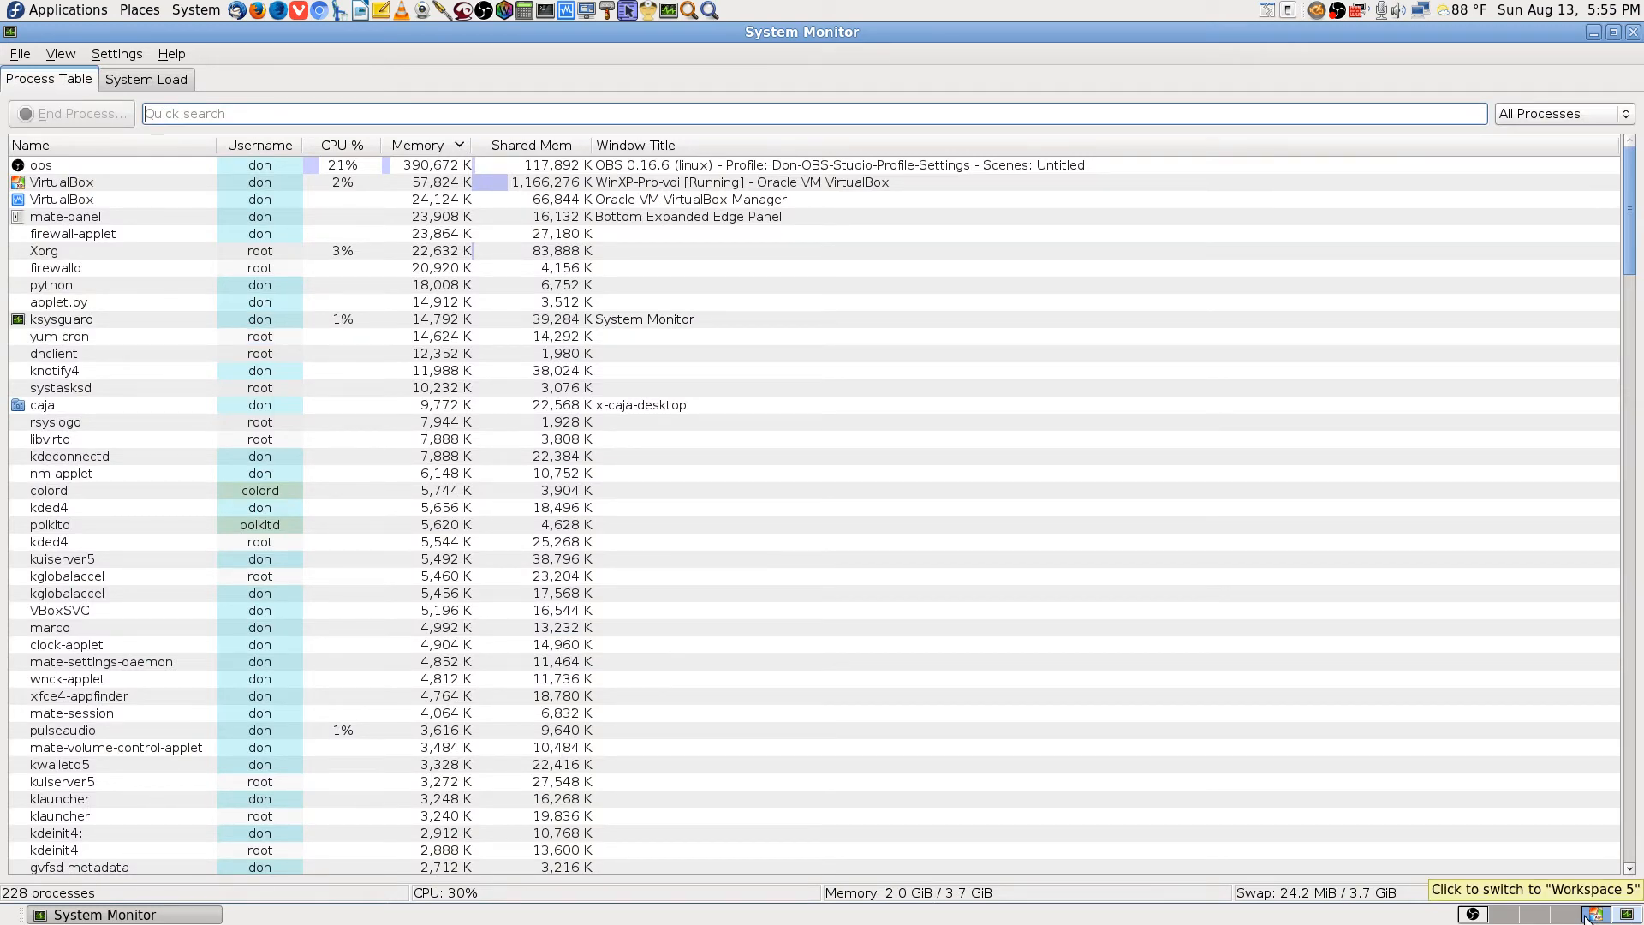
pyautogui.click(1586, 915)
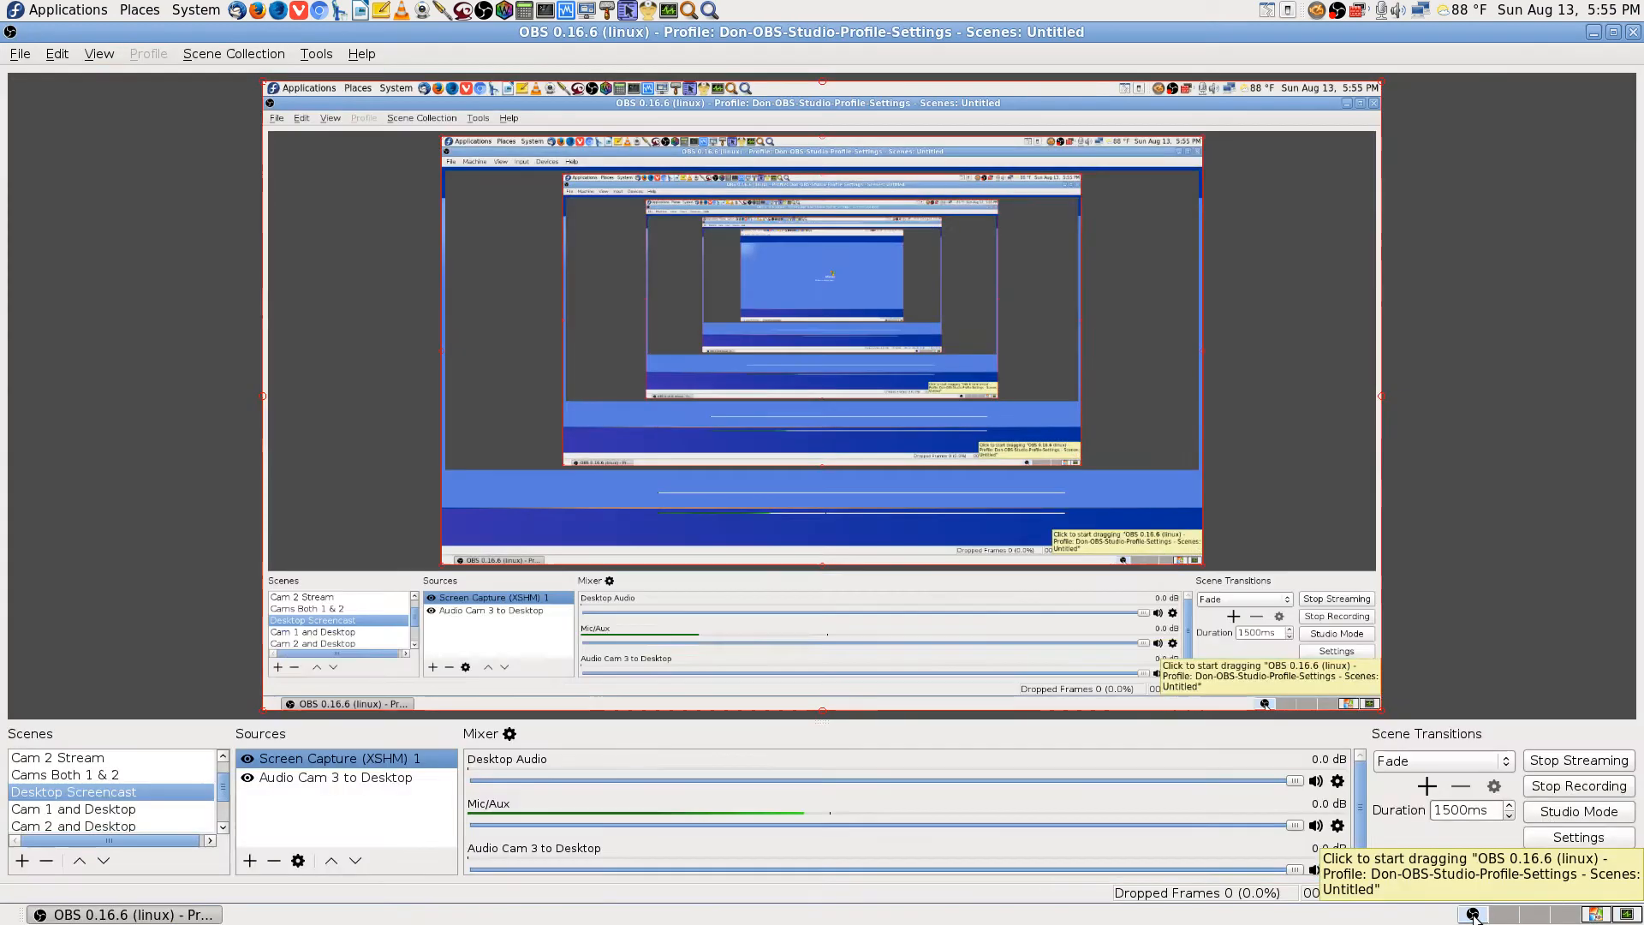
pyautogui.click(1474, 915)
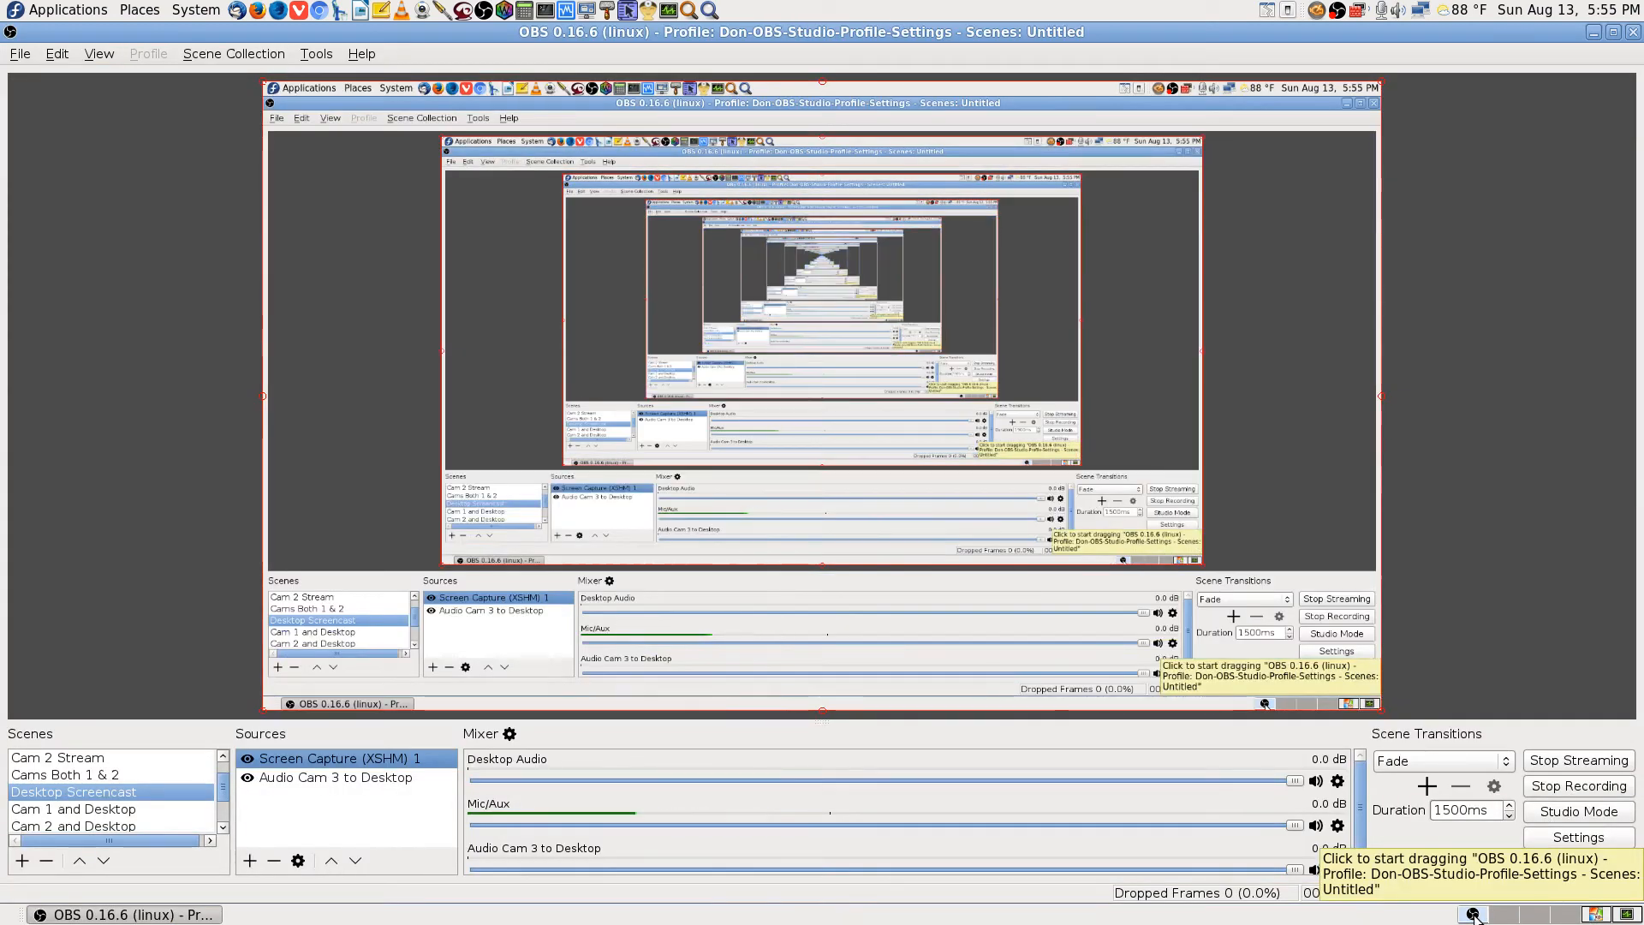
# Switch to the VirtualBox Manager workspace, close the VirtualBox Manager, and return to the OBS window.
pyautogui.click(1572, 915)
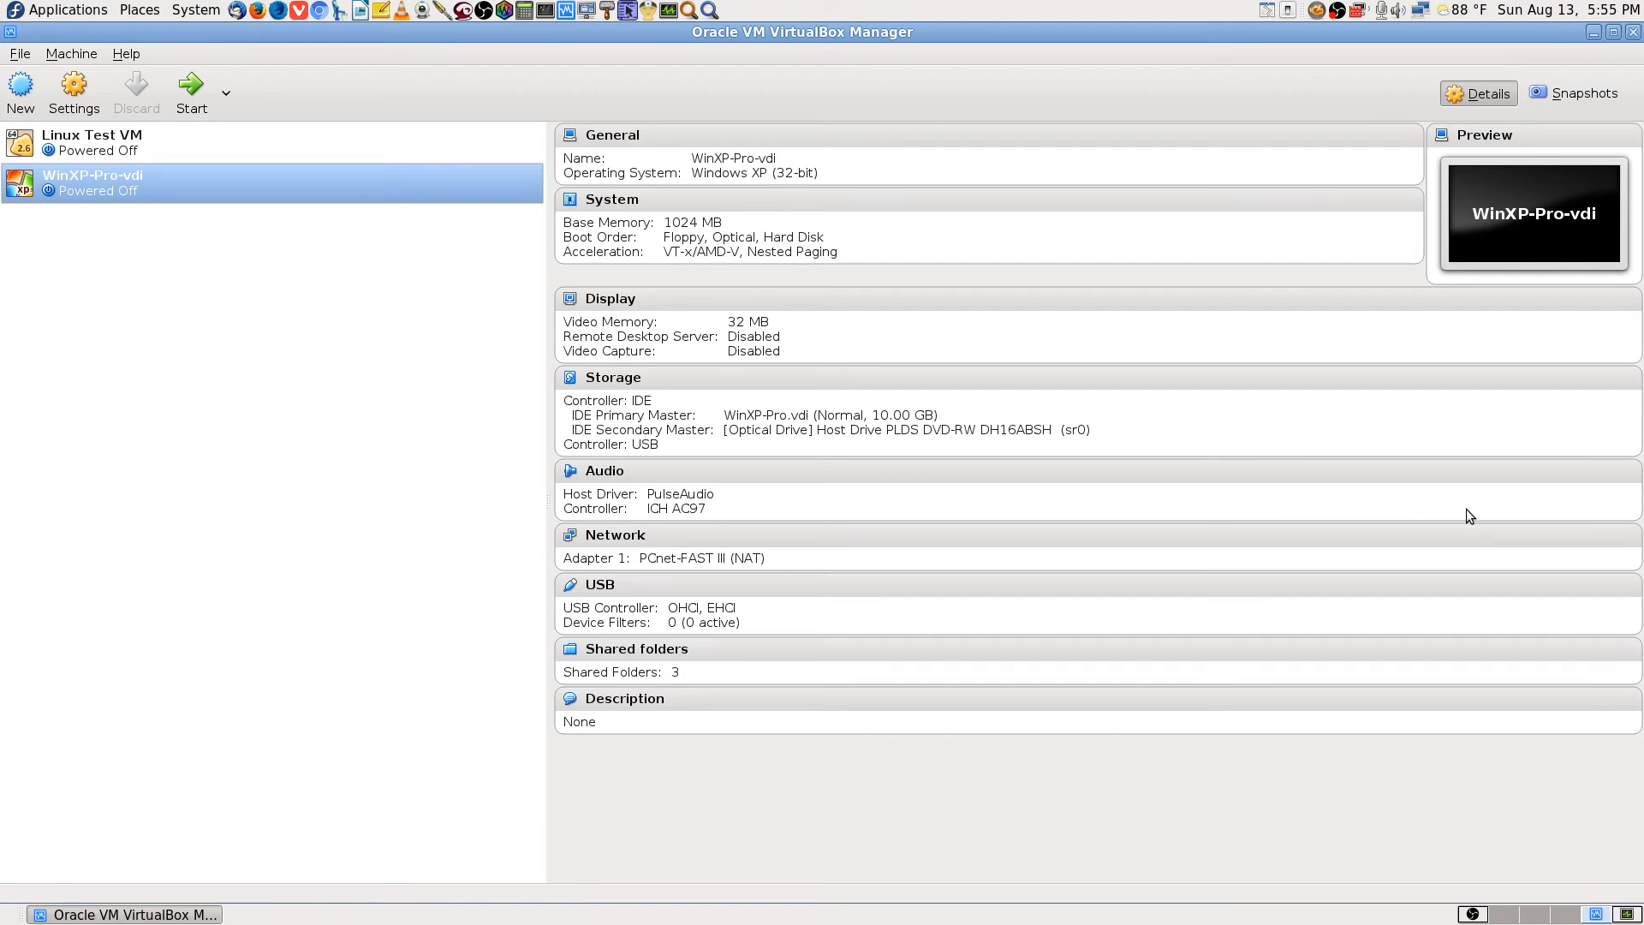
pyautogui.click(1633, 32)
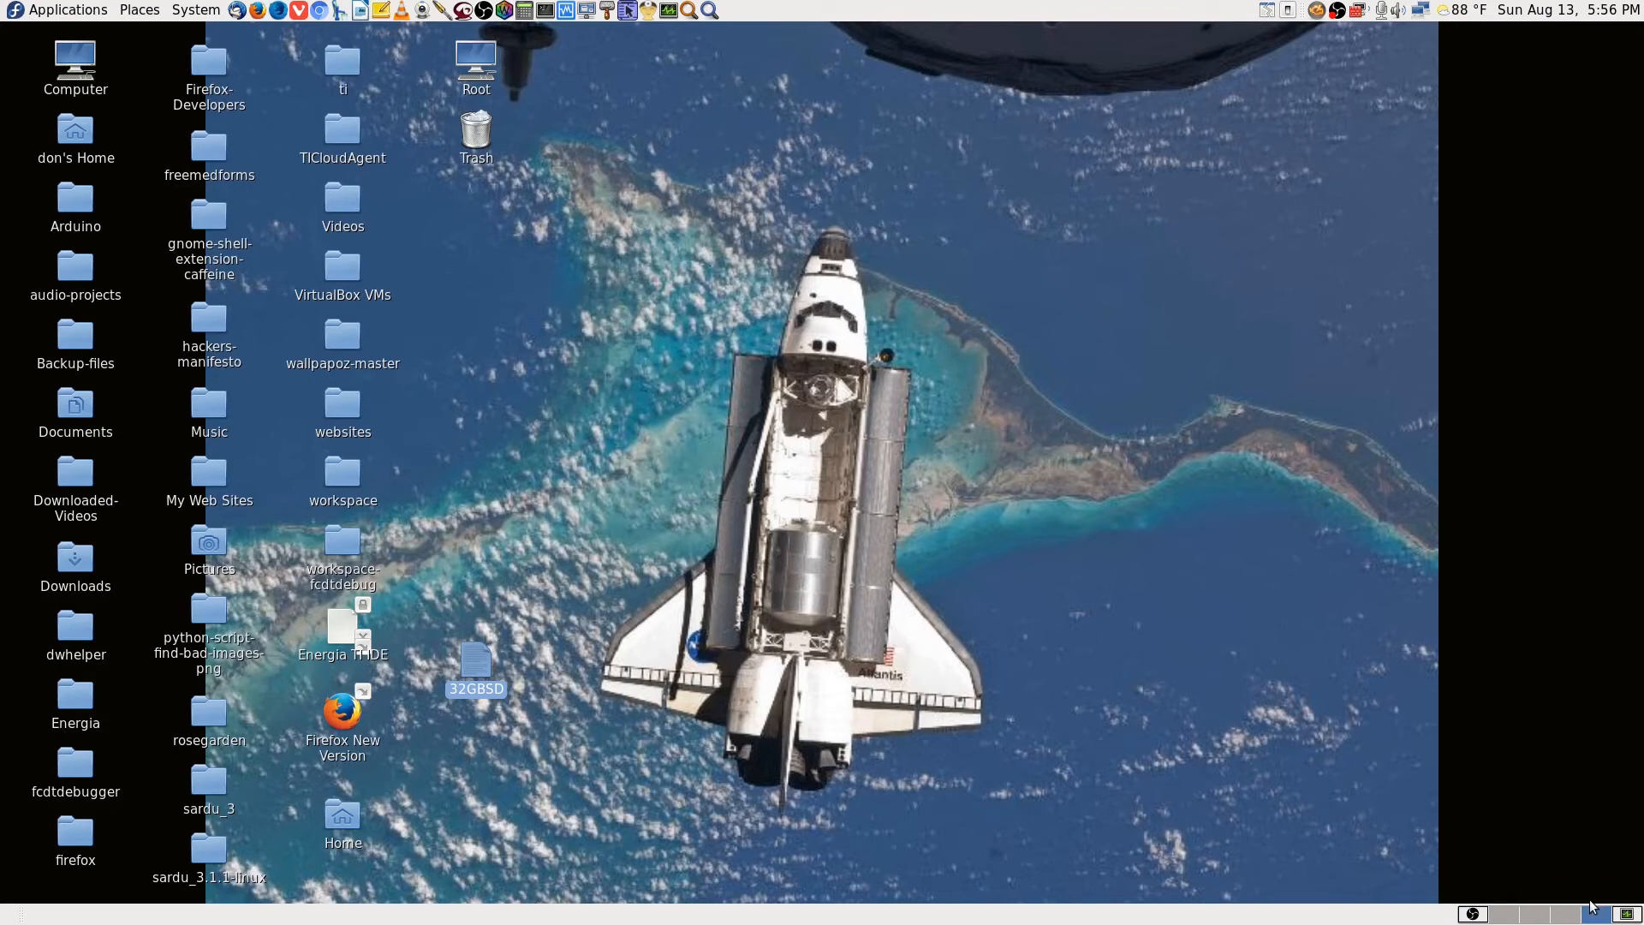
pyautogui.click(1481, 913)
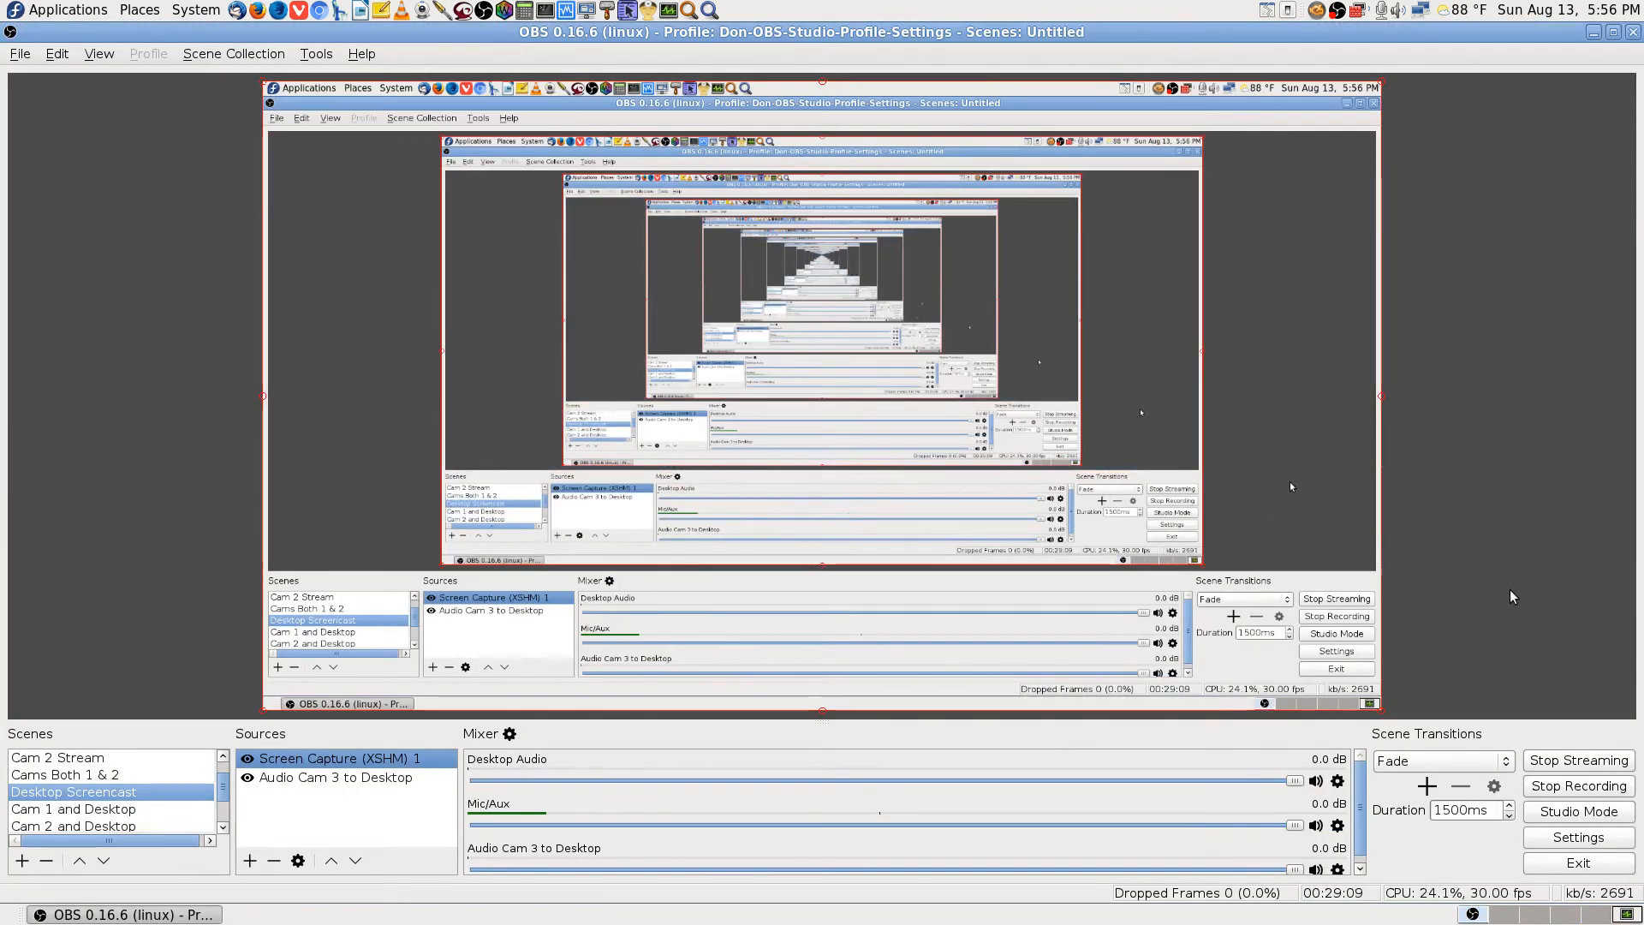
# Look through the full list of OBS scenes and switch the recording to the Cam 2 Stream scene.
pyautogui.scroll(1, 171, 793)
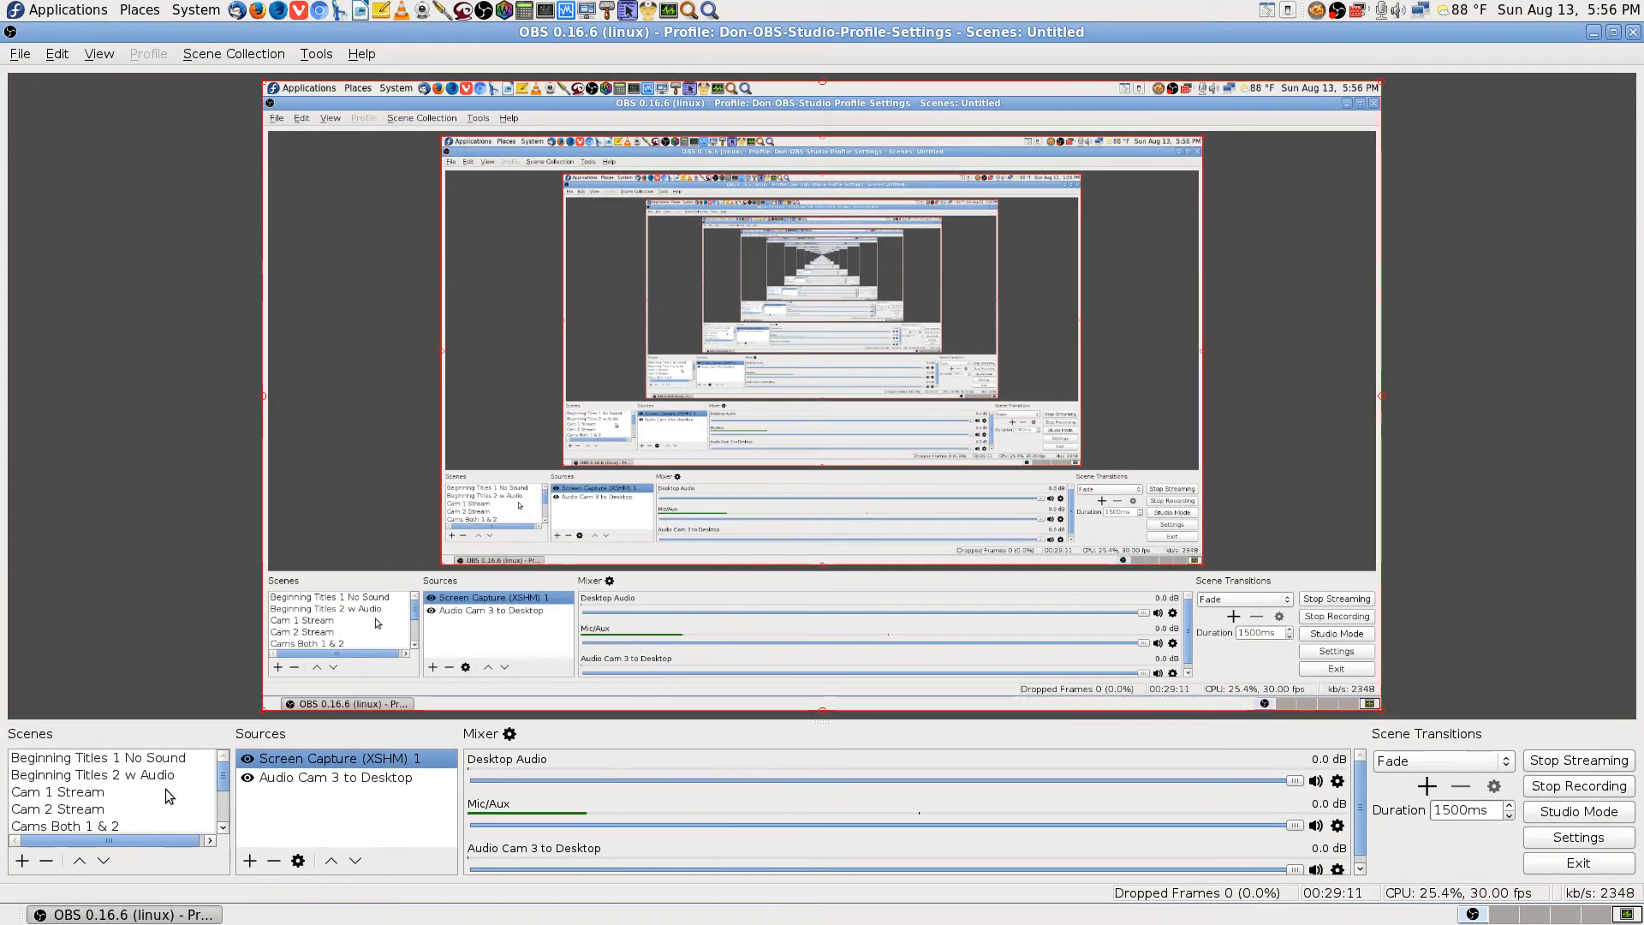
pyautogui.scroll(-1, 179, 795)
pyautogui.scroll(1, 179, 791)
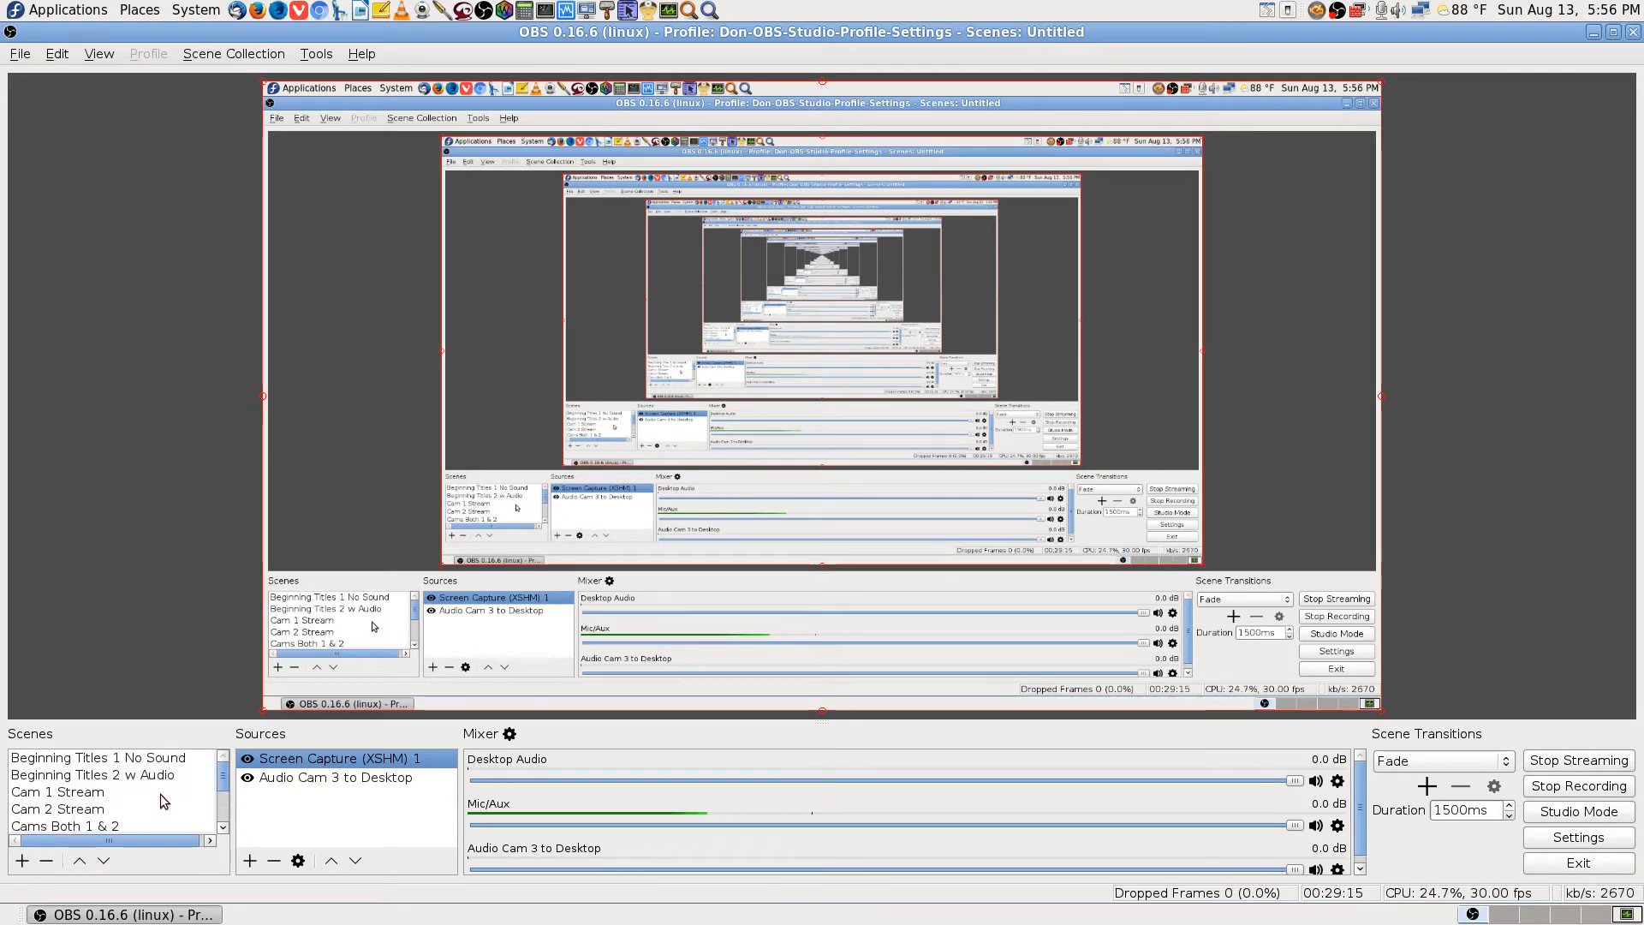
pyautogui.scroll(-3, 178, 809)
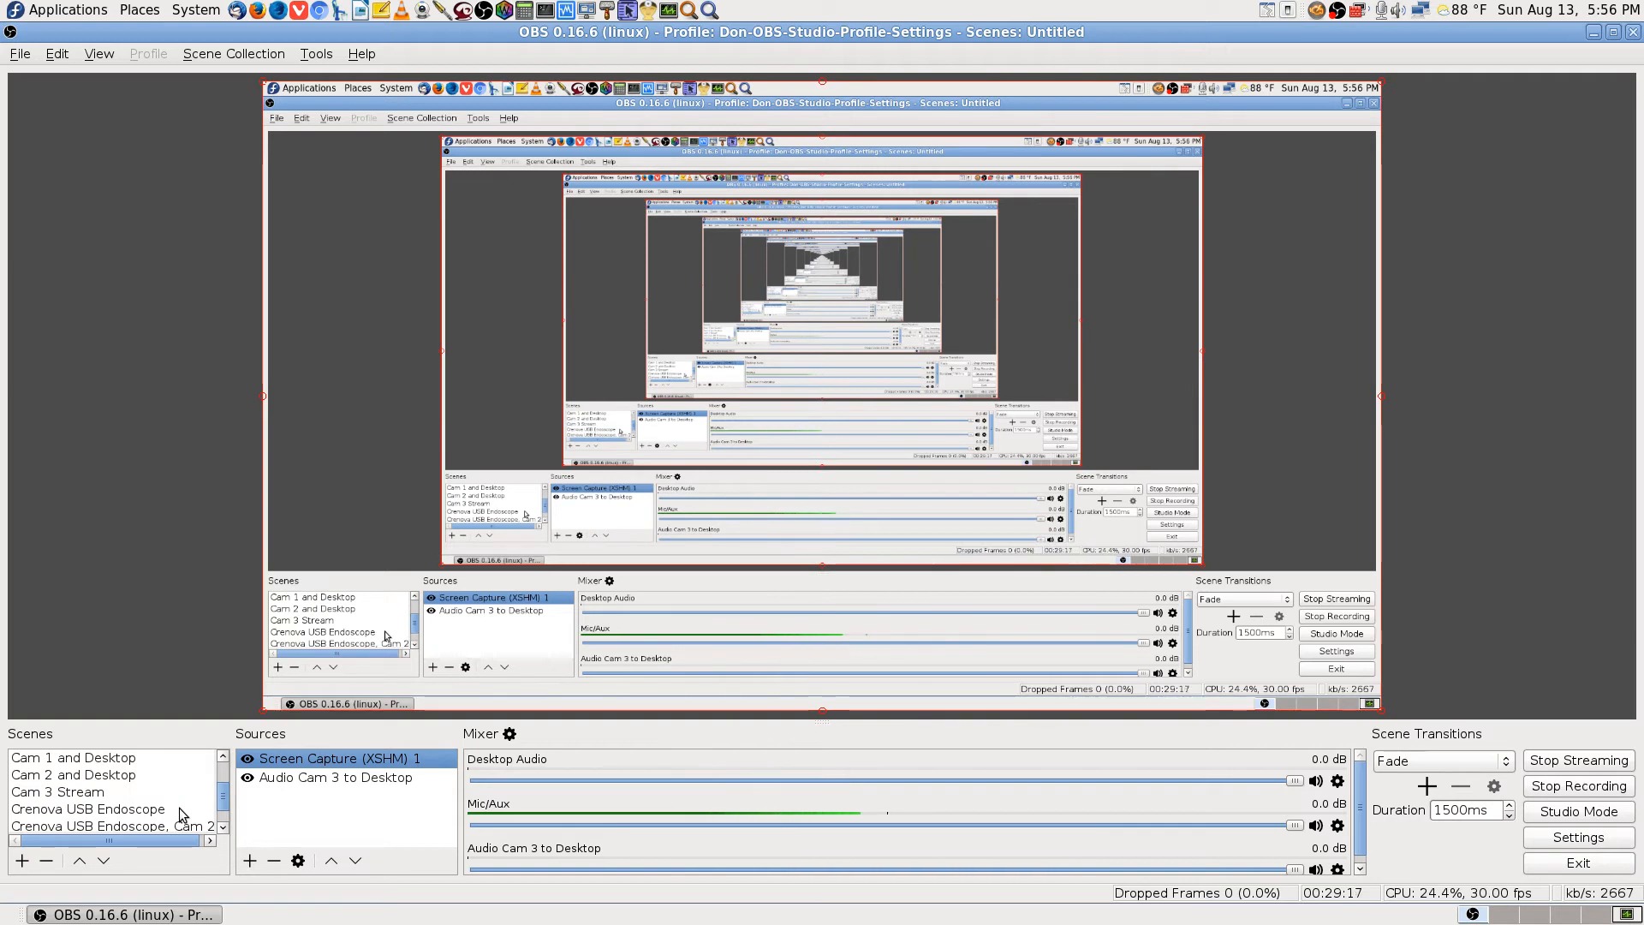
pyautogui.scroll(-1, 178, 808)
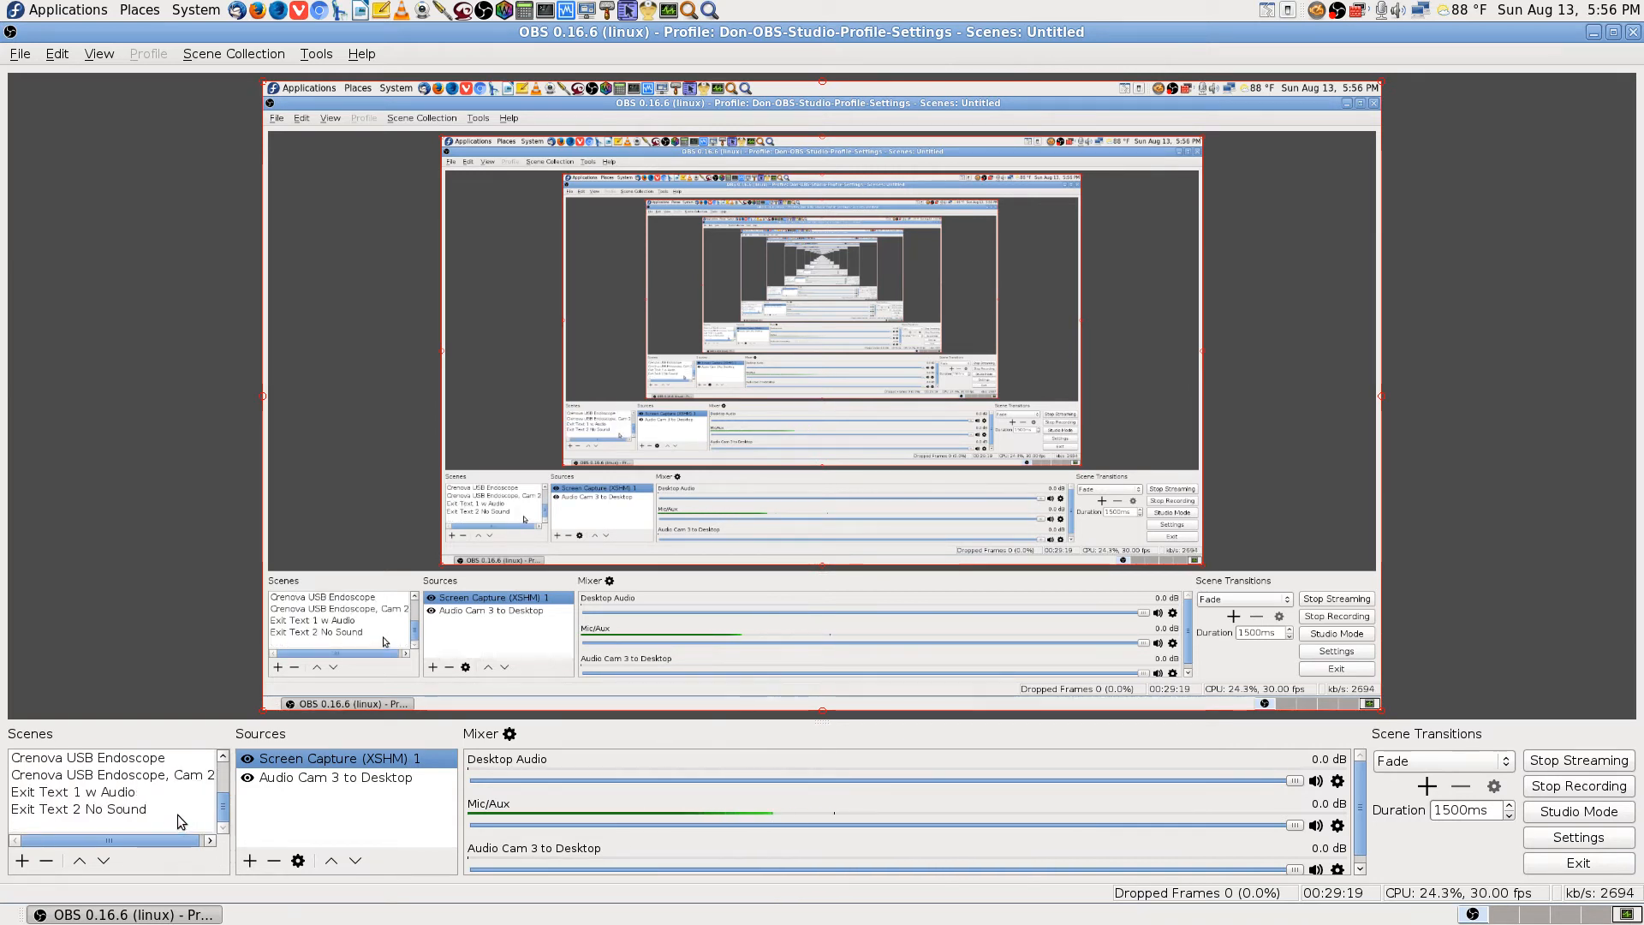
pyautogui.scroll(1, 178, 808)
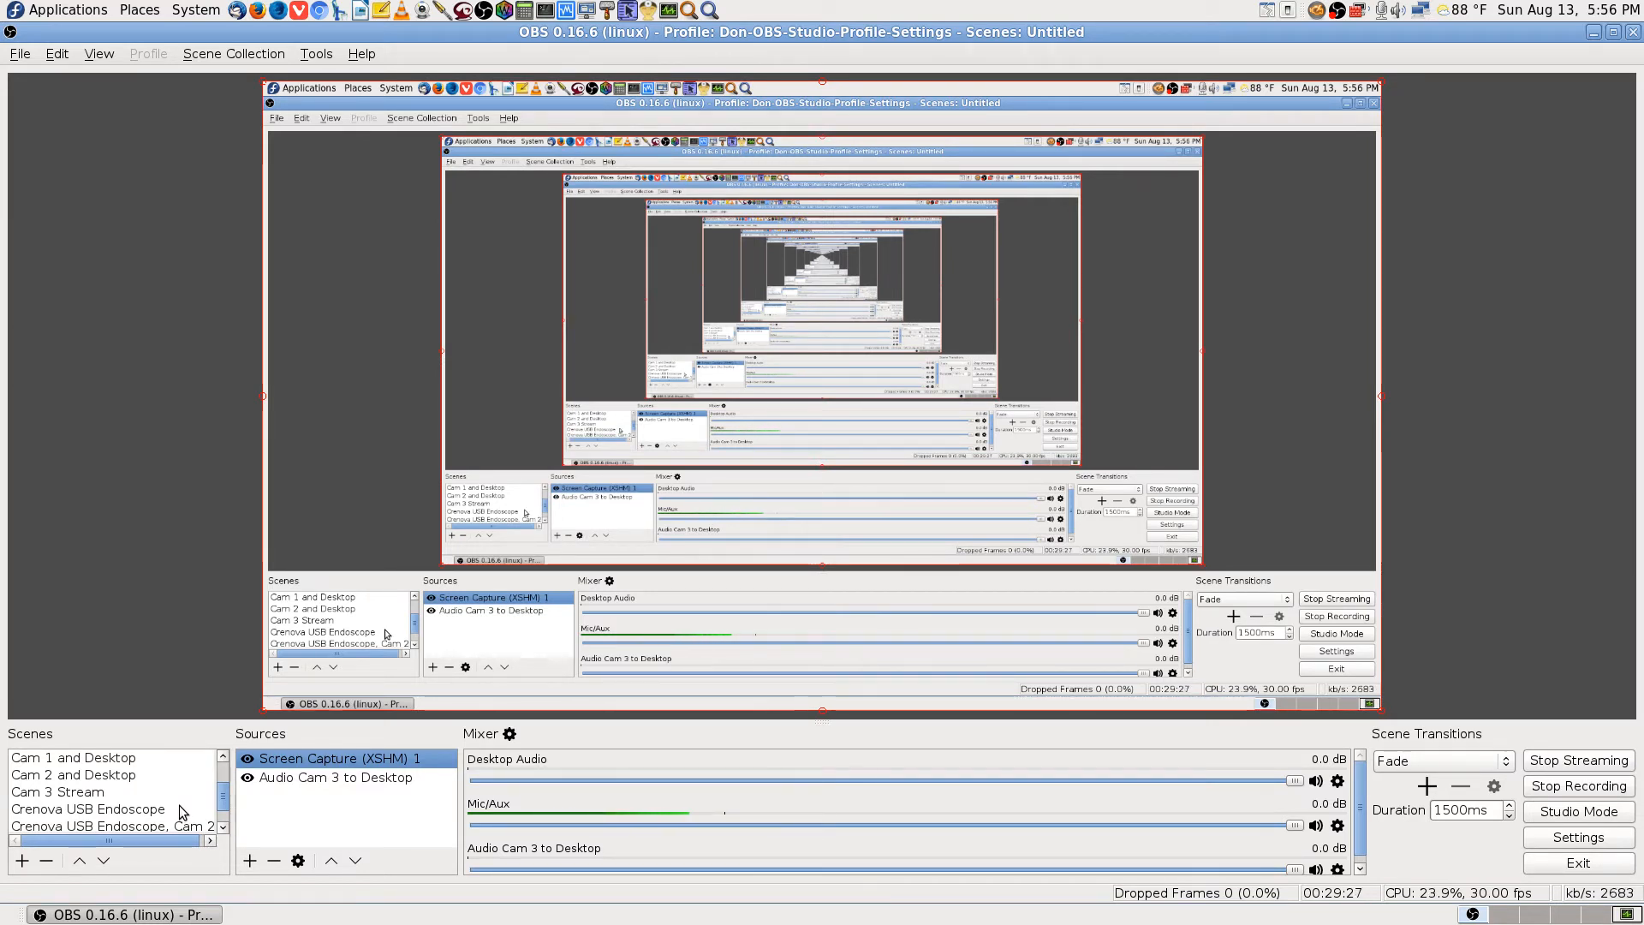
pyautogui.scroll(2, 180, 811)
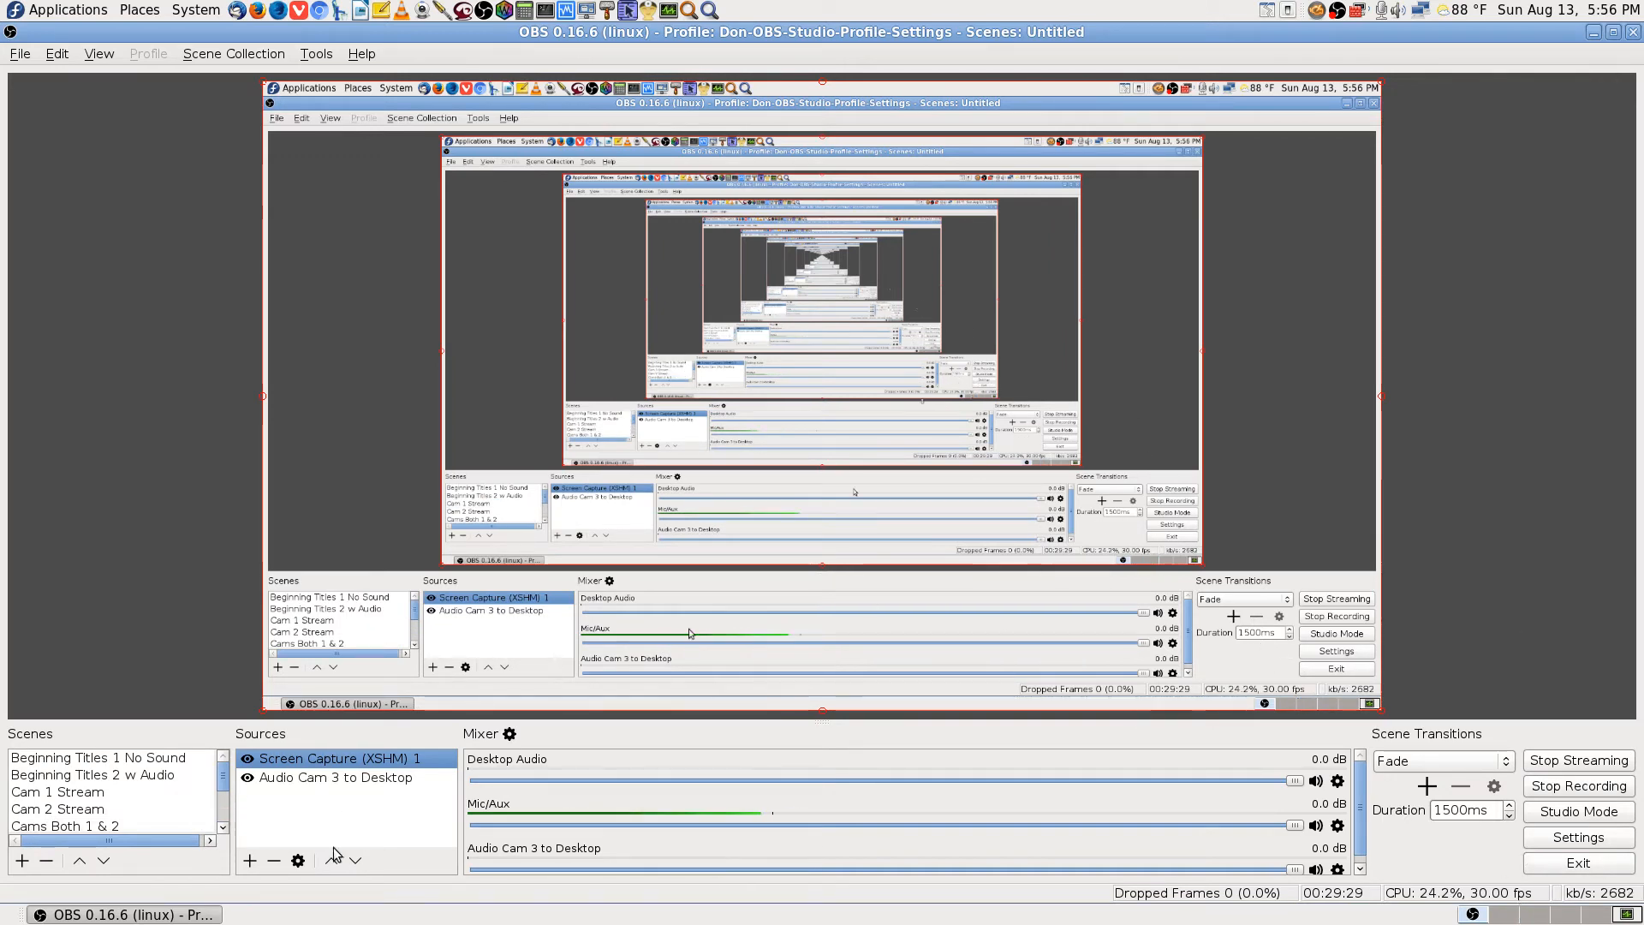
pyautogui.click(73, 810)
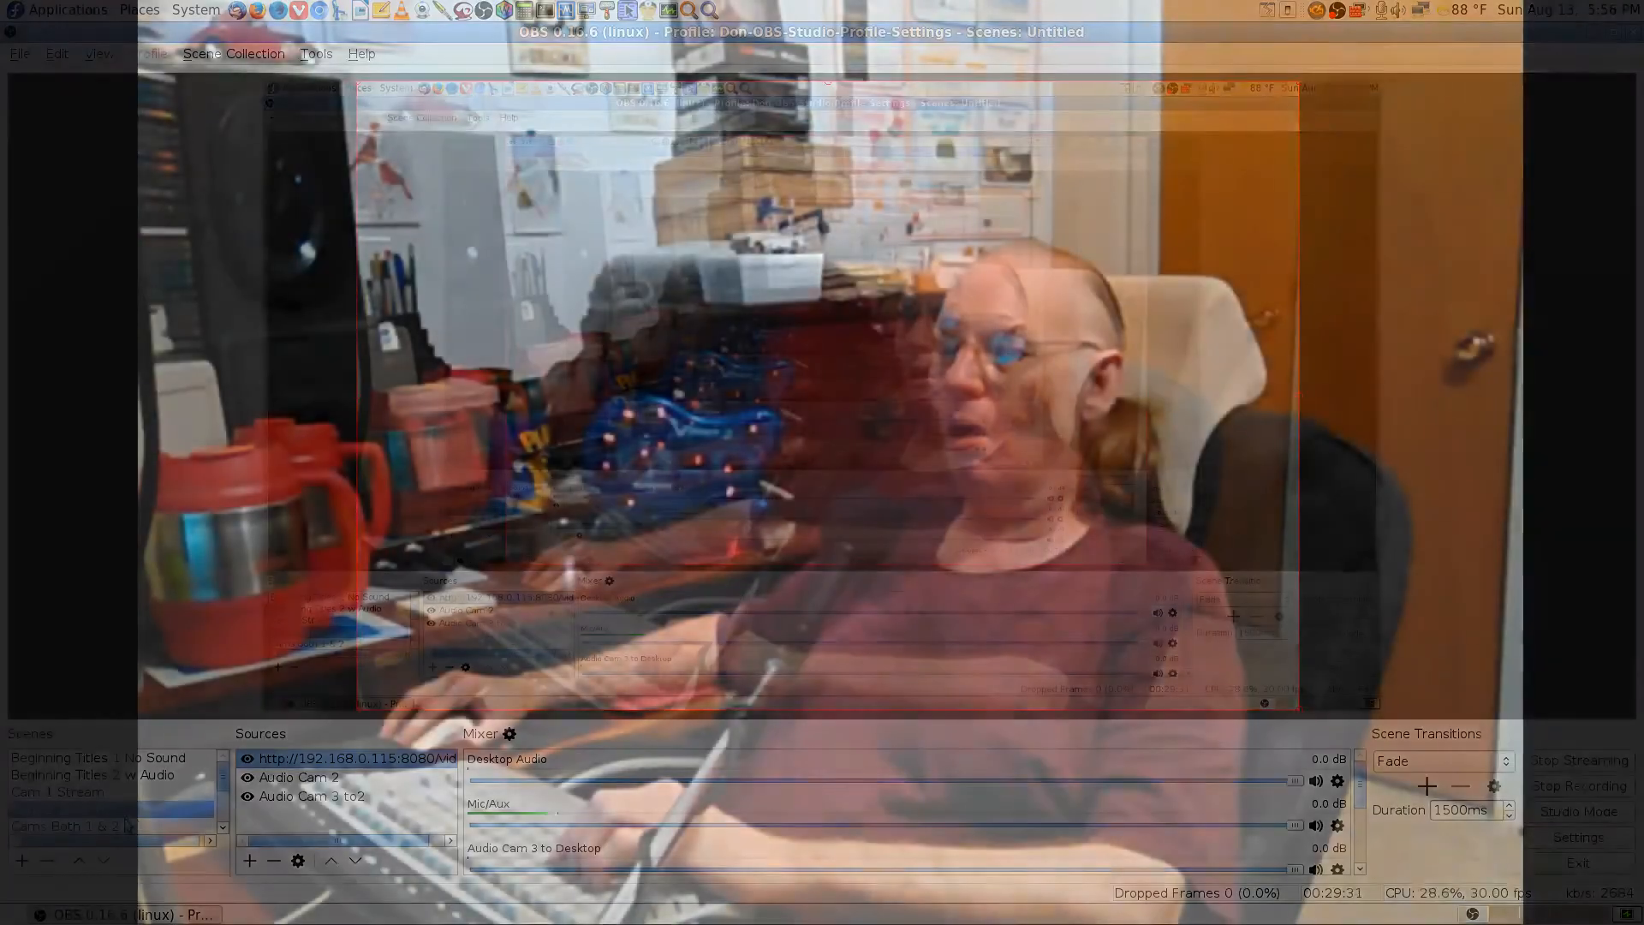